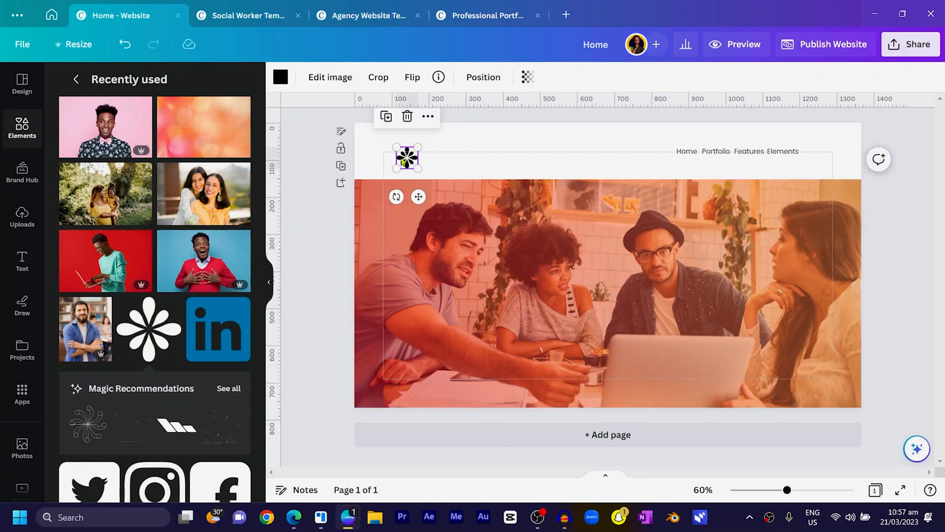
# Recolor the flower logo in the header with the pink from the Helena brand kit palette.
pyautogui.click(280, 77)
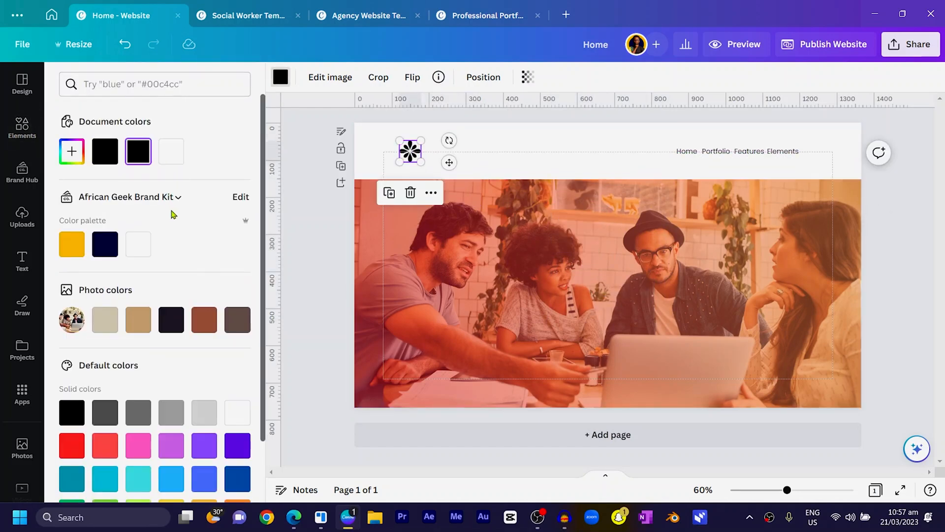
pyautogui.click(174, 202)
pyautogui.click(540, 220)
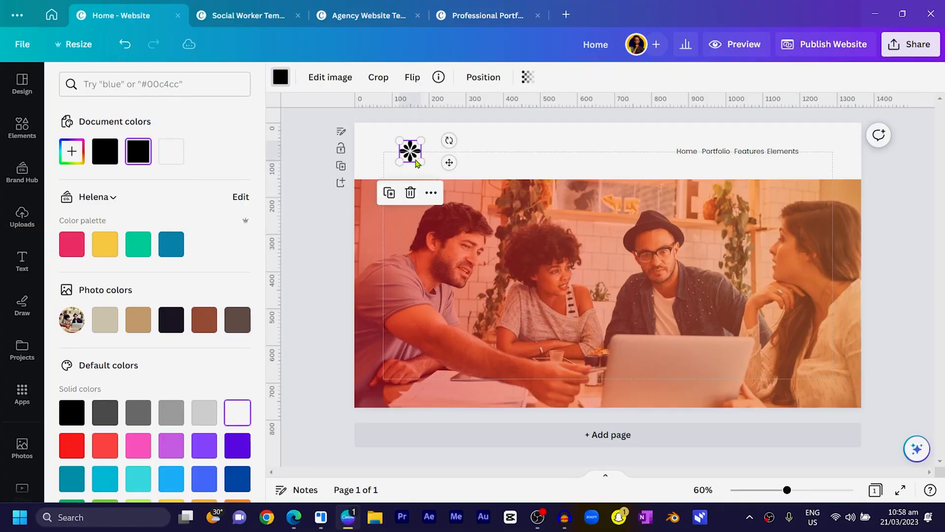
pyautogui.click(680, 141)
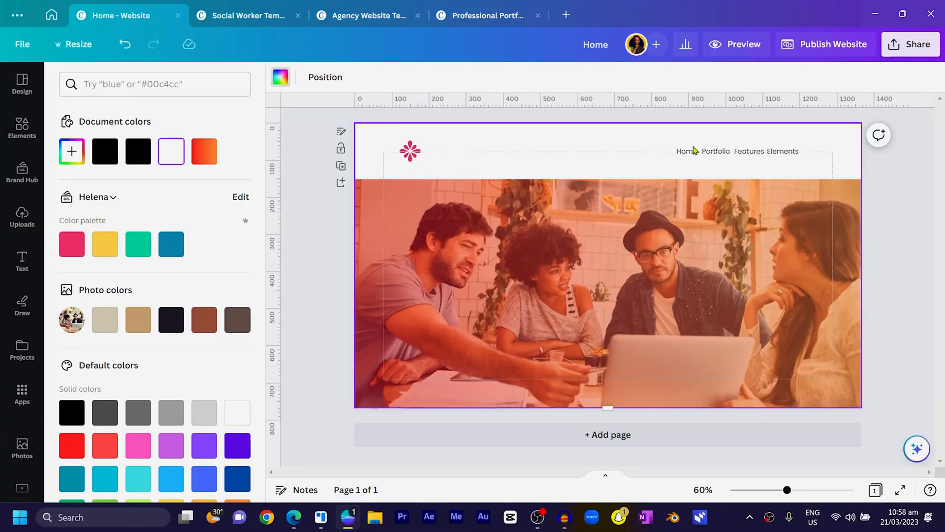
# Duplicate the "Home" label beside the flower logo, change its text to "Floral brand", and make it bold.
pyautogui.click(693, 153)
pyautogui.moveTo(693, 187); pyautogui.dragTo(437, 182)
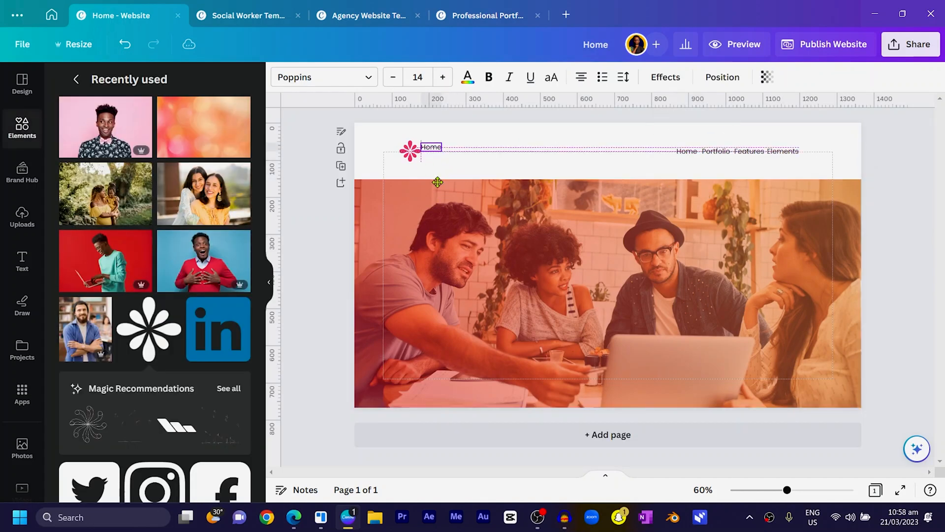
pyautogui.doubleClick(435, 151)
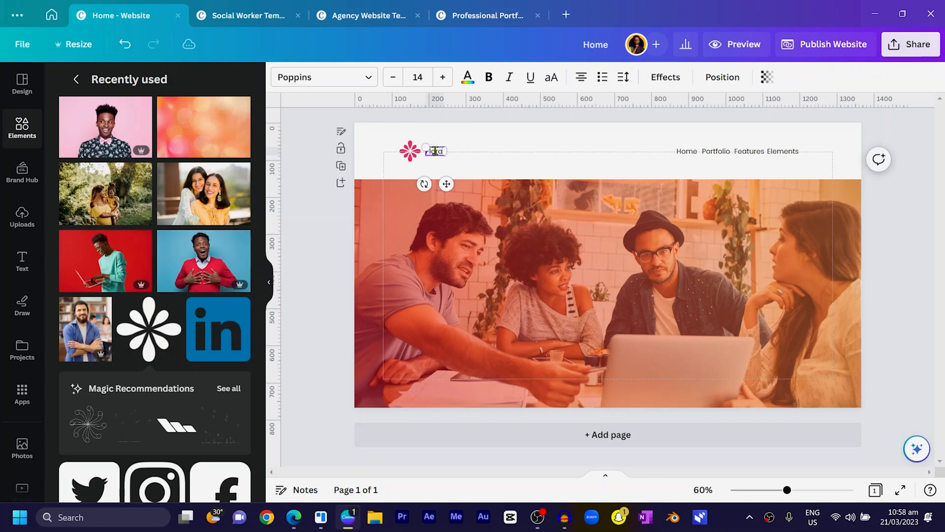
pyautogui.write('Floral brand')
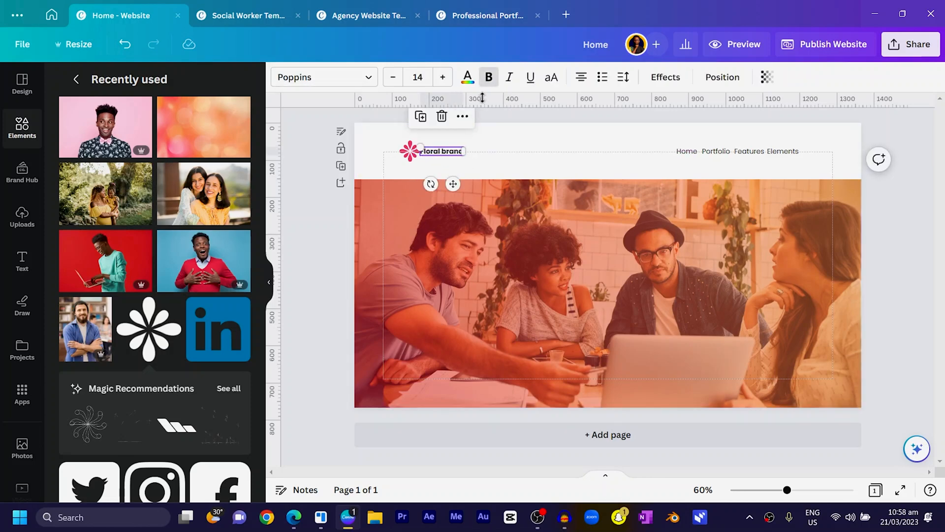
pyautogui.hotkey('ctrl', '+')
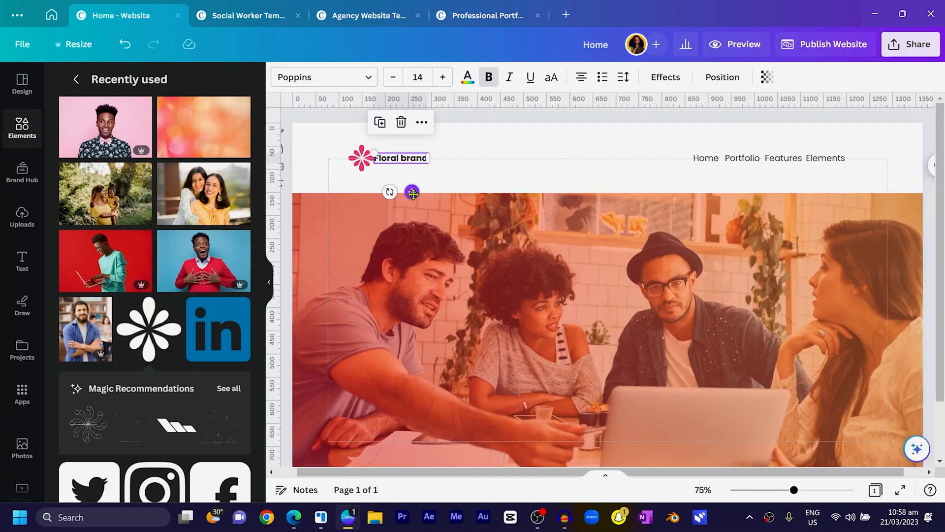
pyautogui.moveTo(413, 193); pyautogui.dragTo(419, 193)
pyautogui.click(508, 168)
# Move the logo, brand name and navigation labels down together so the logo meets the page's upper margin guide.
pyautogui.moveTo(882, 191); pyautogui.dragTo(310, 131)
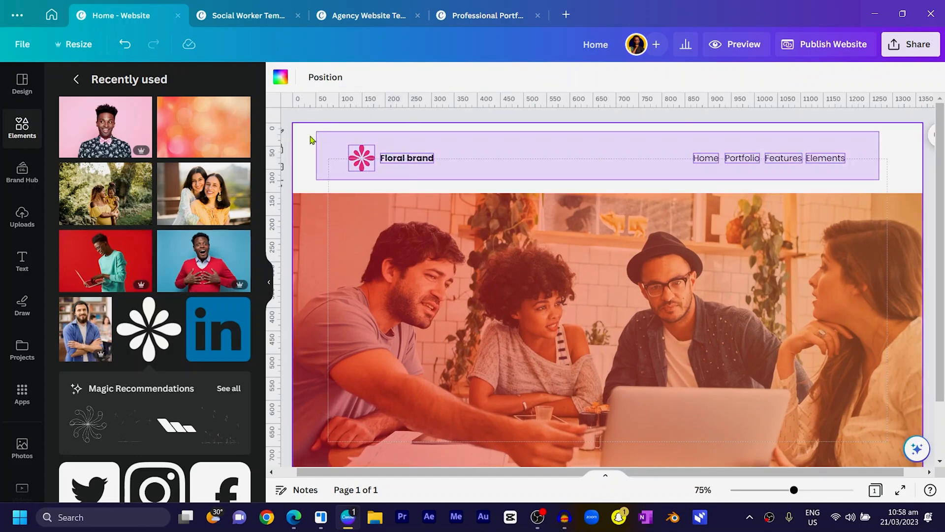
pyautogui.moveTo(371, 161); pyautogui.dragTo(370, 172)
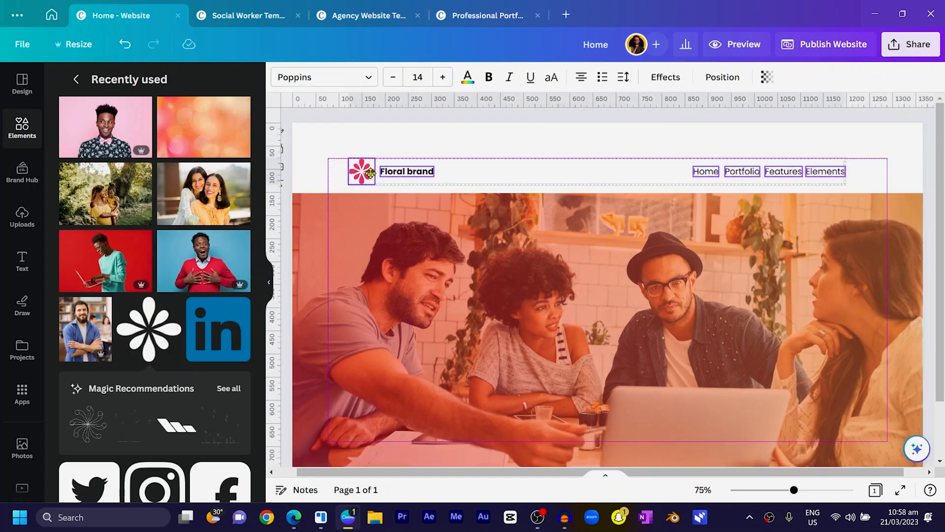
pyautogui.click(374, 156)
# Add a text box over the hero photo at size 53.1 reading "A print & digital creative studio".
pyautogui.scroll(-2, 389, 140)
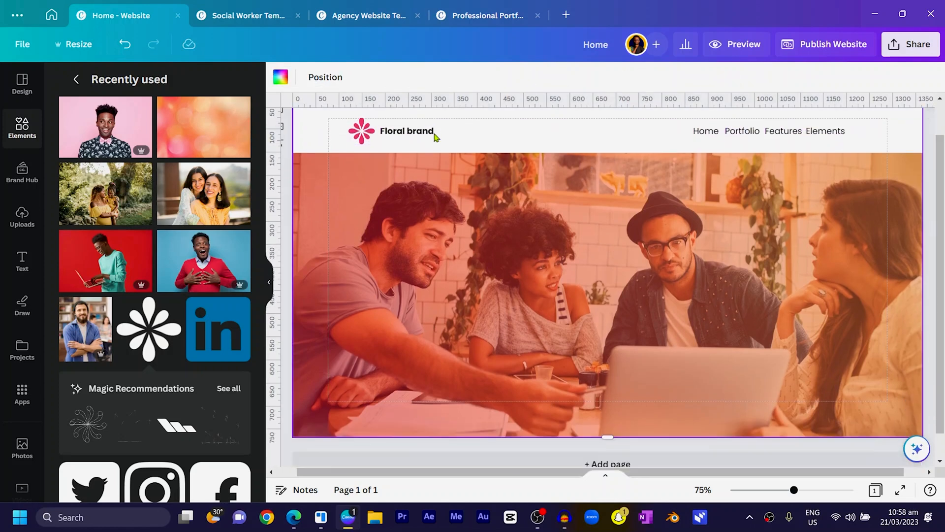
pyautogui.press('t')
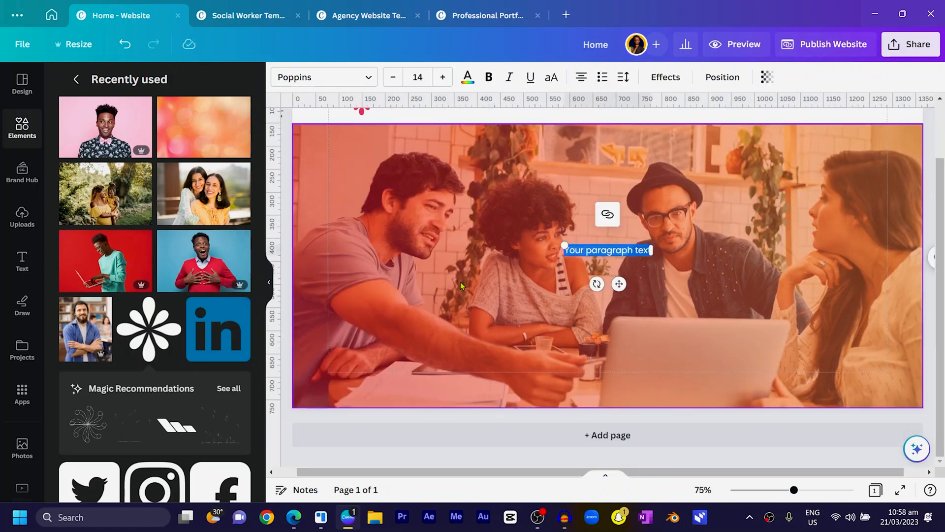
pyautogui.moveTo(565, 238); pyautogui.dragTo(316, 190)
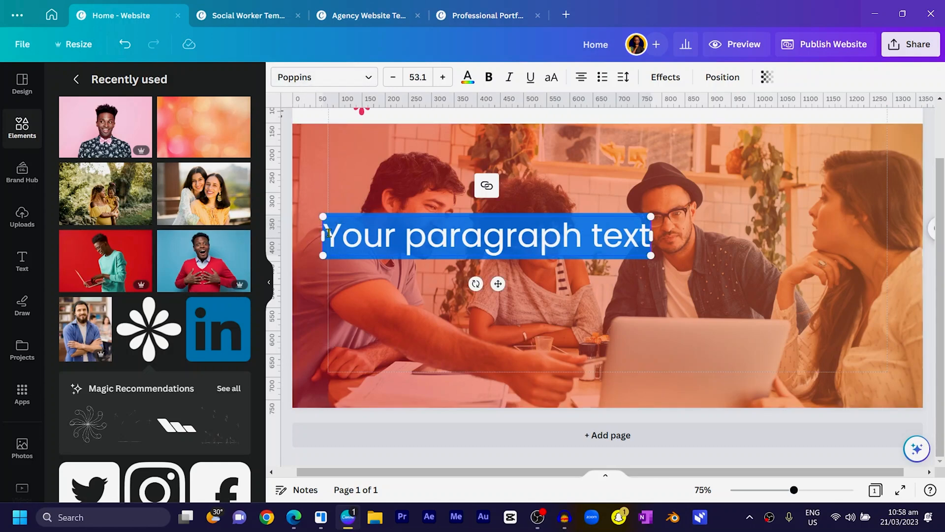
pyautogui.write('A p')
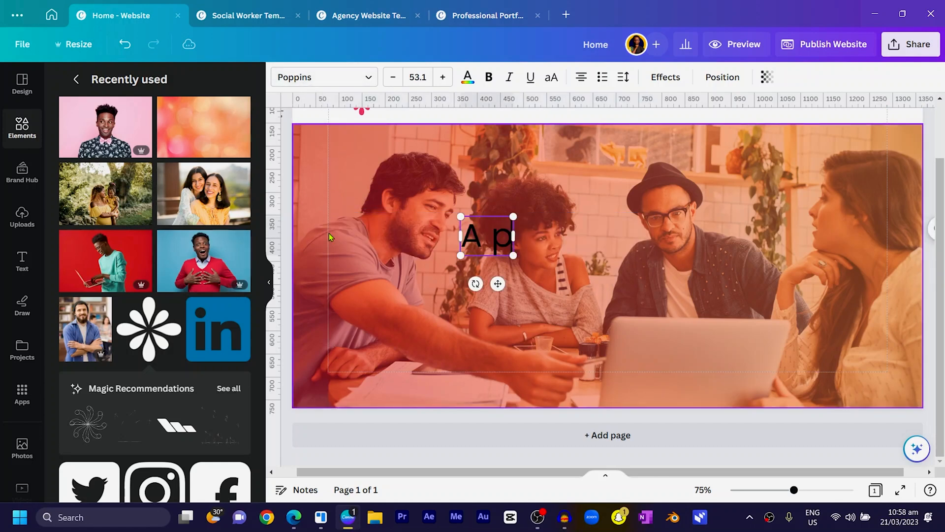
pyautogui.write('rint ')
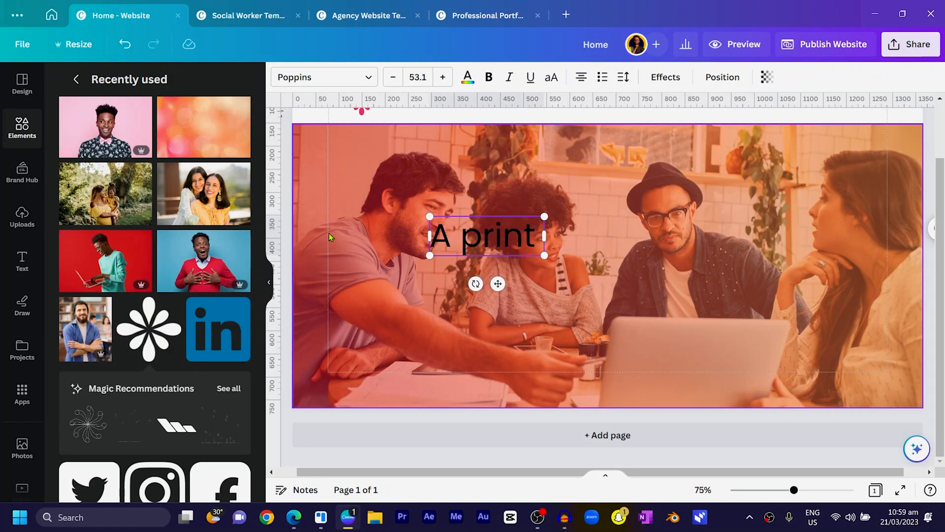
pyautogui.write('& d')
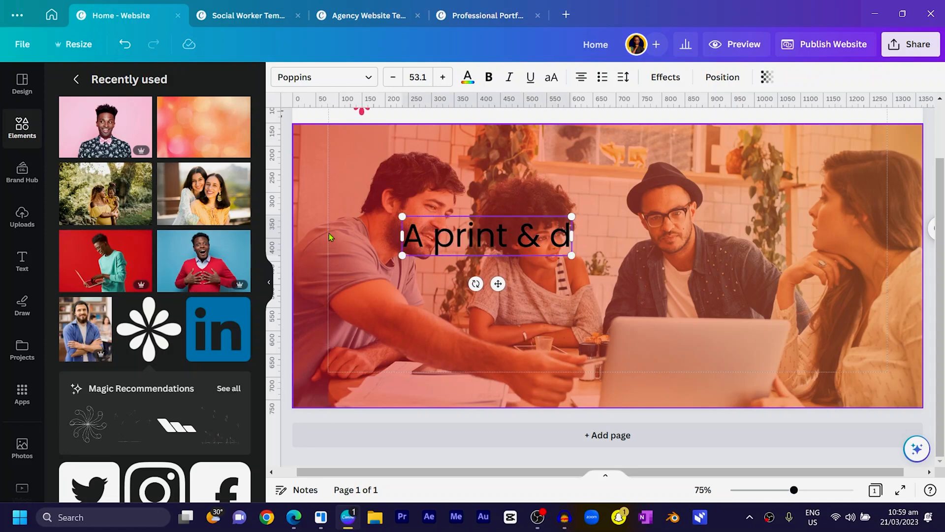
pyautogui.write('igital')
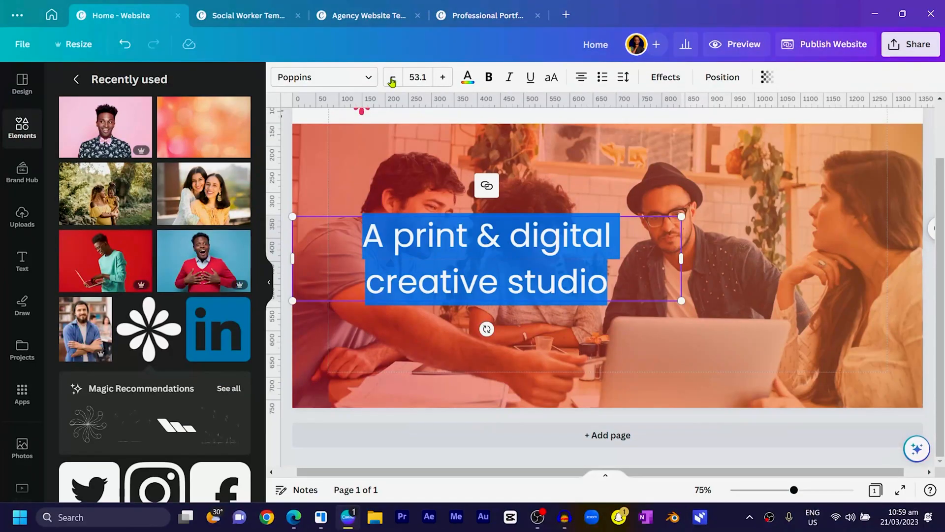
# Set the heading's font to Poppins ExtraBold and center the text box horizontally over the hero photo.
pyautogui.click(323, 84)
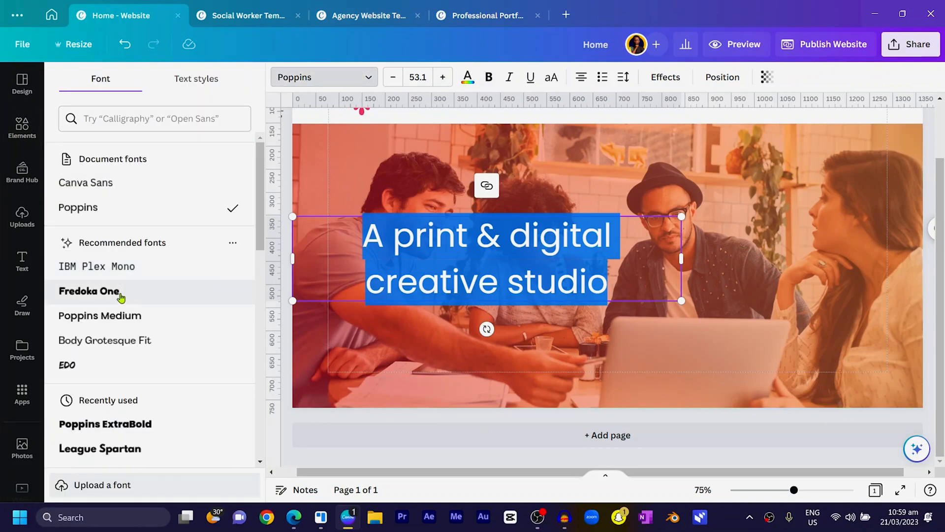
pyautogui.scroll(-4, 108, 275)
pyautogui.click(98, 240)
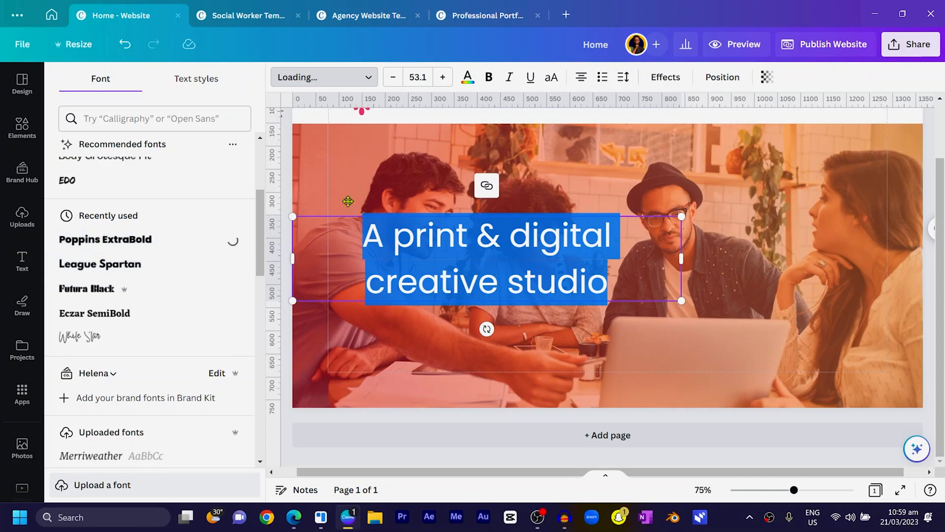
pyautogui.click(380, 180)
pyautogui.moveTo(456, 273); pyautogui.dragTo(578, 255)
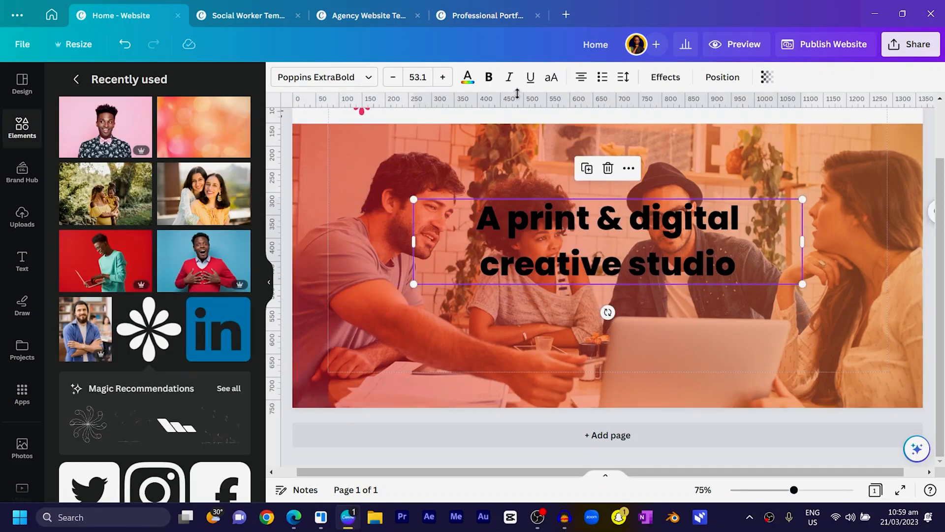
# Set the heading's line spacing to 0.91 and enlarge it to about size 90 across two centered lines.
pyautogui.click(624, 77)
pyautogui.click(698, 166)
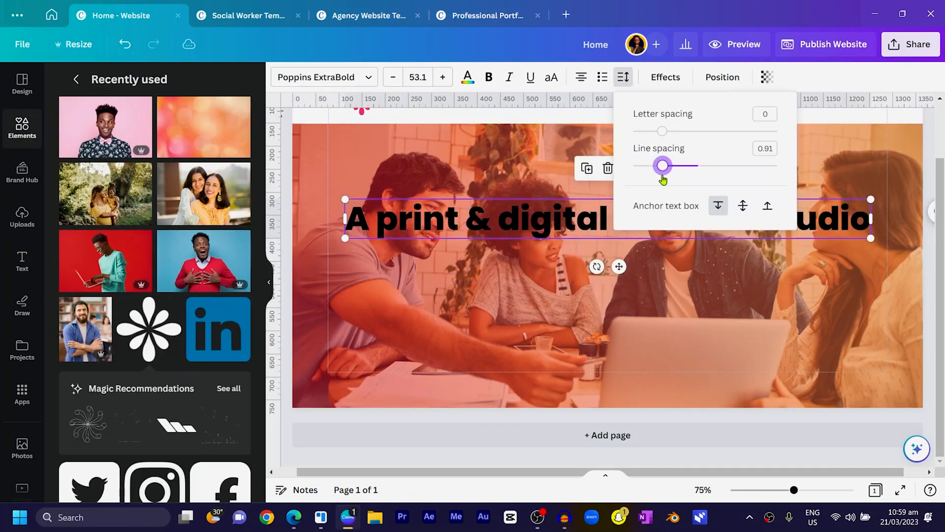
pyautogui.moveTo(871, 218); pyautogui.dragTo(818, 314)
pyautogui.click(845, 310)
pyautogui.moveTo(525, 256); pyautogui.dragTo(553, 256)
pyautogui.rightClick(574, 247)
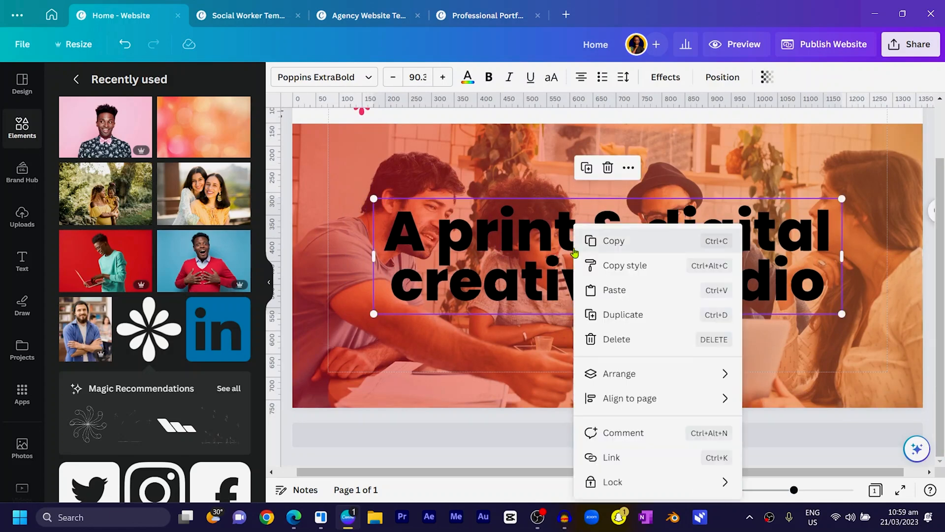
pyautogui.moveTo(654, 402)
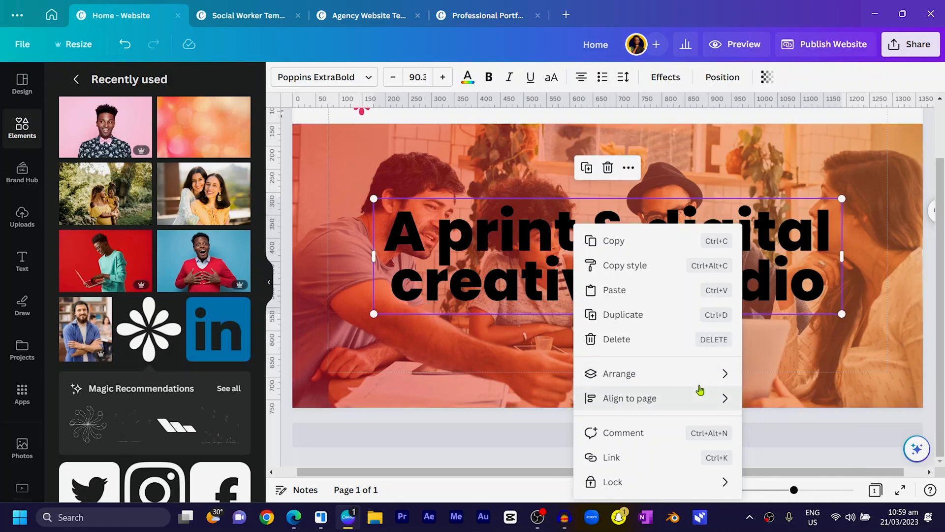
pyautogui.click(460, 172)
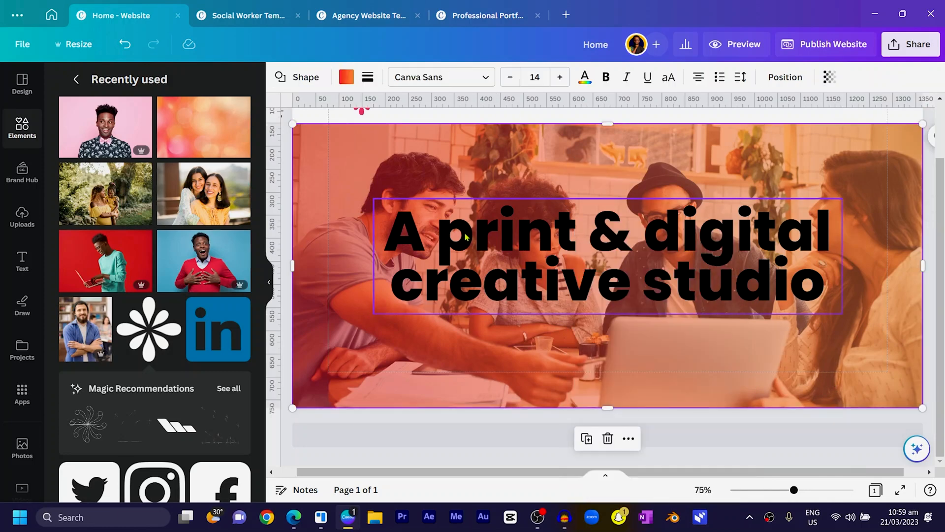
# Change the heading's text color to the off-white document color.
pyautogui.click(468, 77)
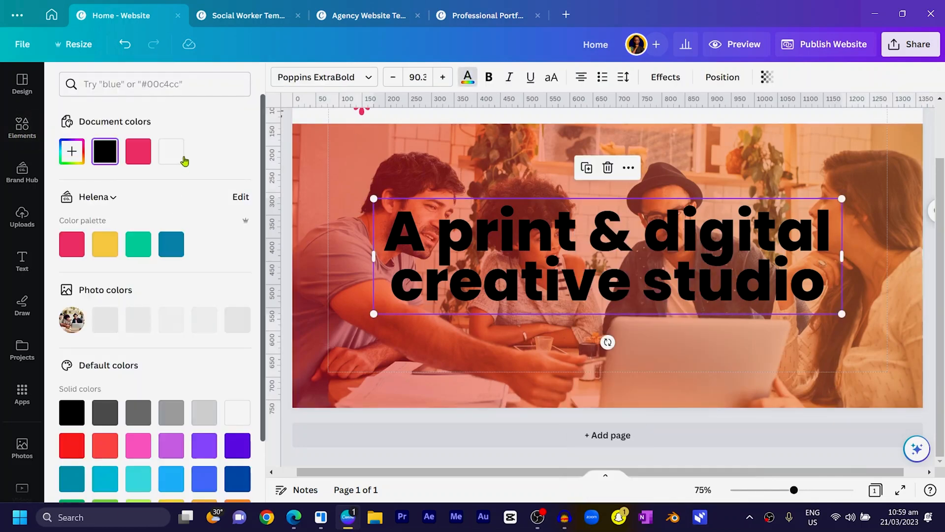
pyautogui.click(165, 158)
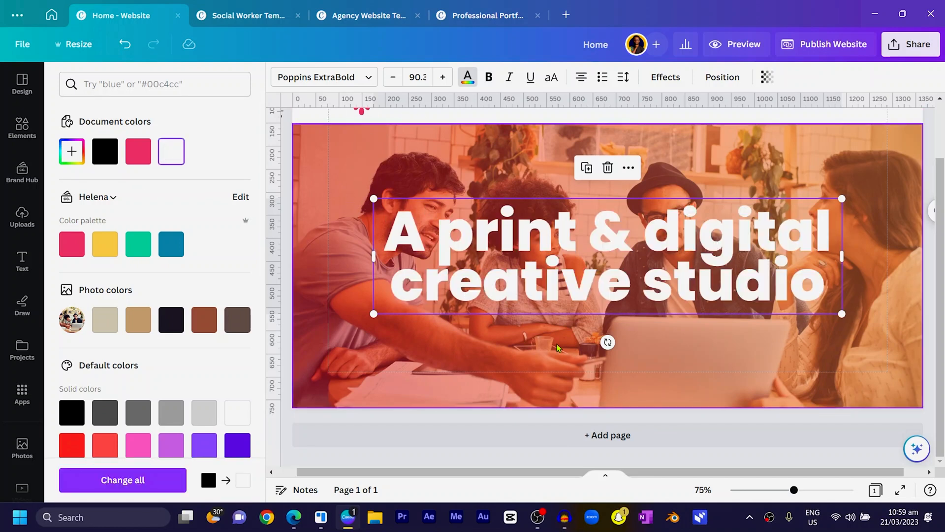
pyautogui.click(446, 127)
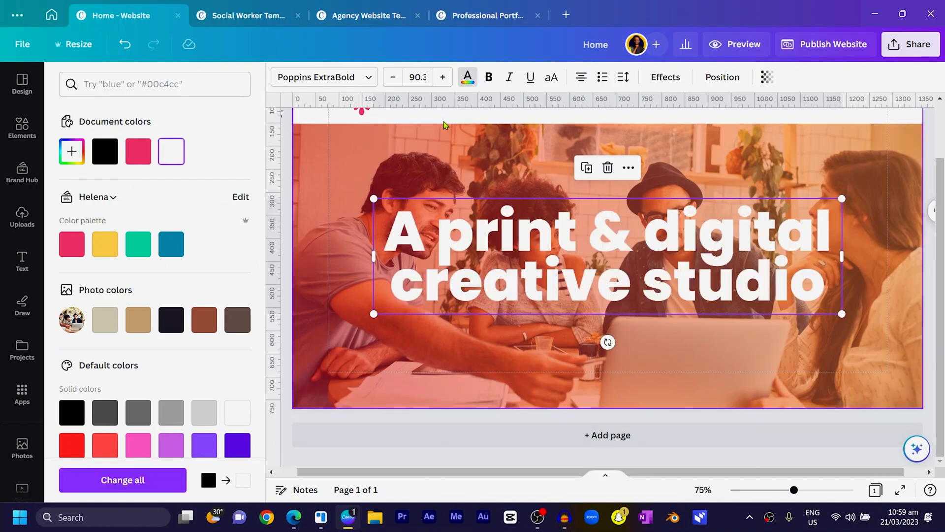
# Add a rectangle, reshape it into a wide, low button, and center it just below the heading.
pyautogui.press('r')
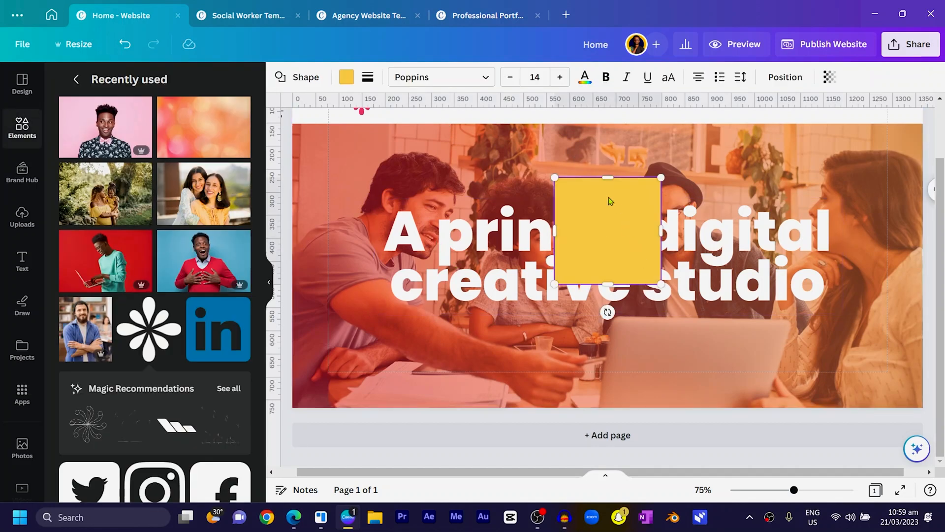
pyautogui.moveTo(612, 176); pyautogui.dragTo(613, 249)
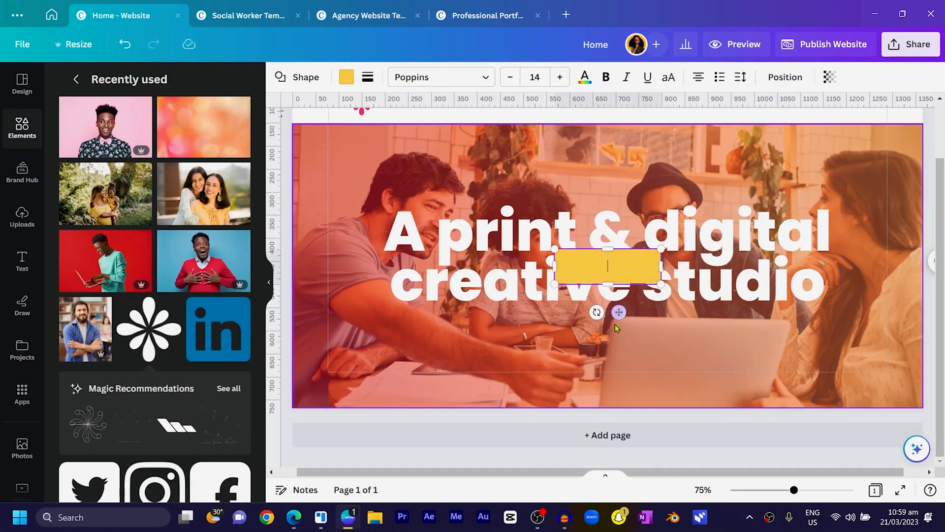
pyautogui.moveTo(619, 310); pyautogui.dragTo(617, 371)
pyautogui.moveTo(555, 329); pyautogui.dragTo(532, 329)
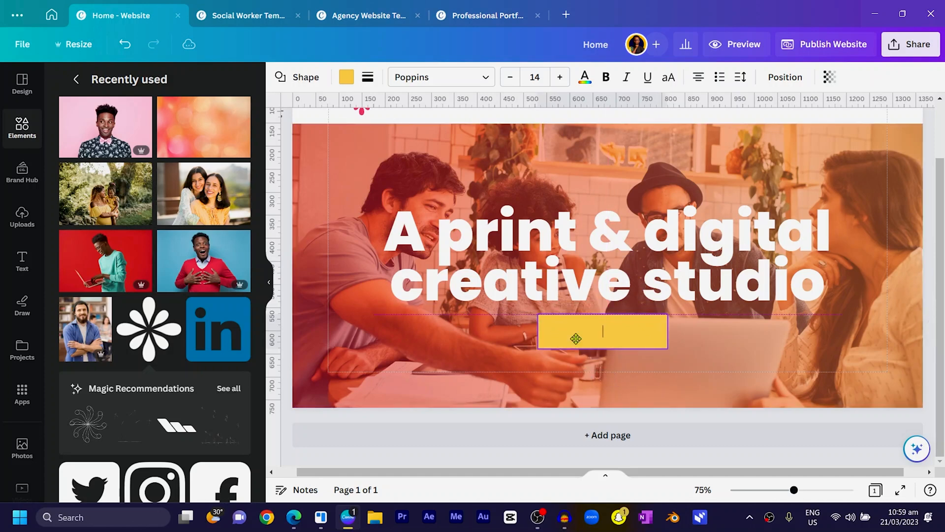
# Give the button rectangle a solid border of weight 4 with corner rounding 5, and remove its fill color.
pyautogui.click(367, 79)
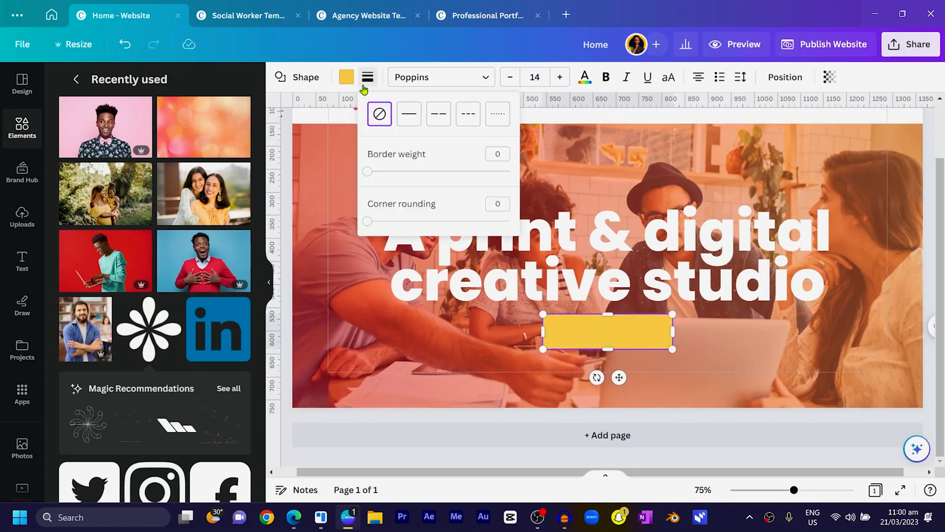
pyautogui.click(410, 117)
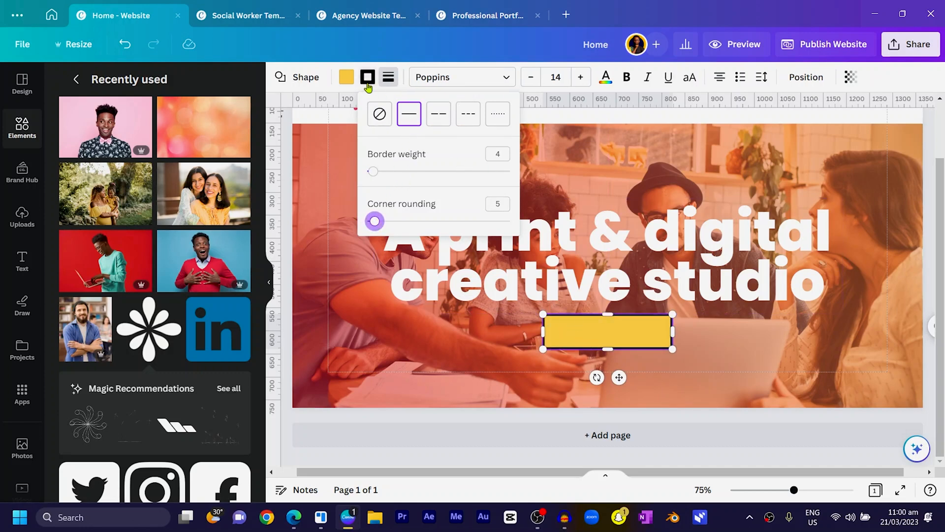
pyautogui.click(347, 80)
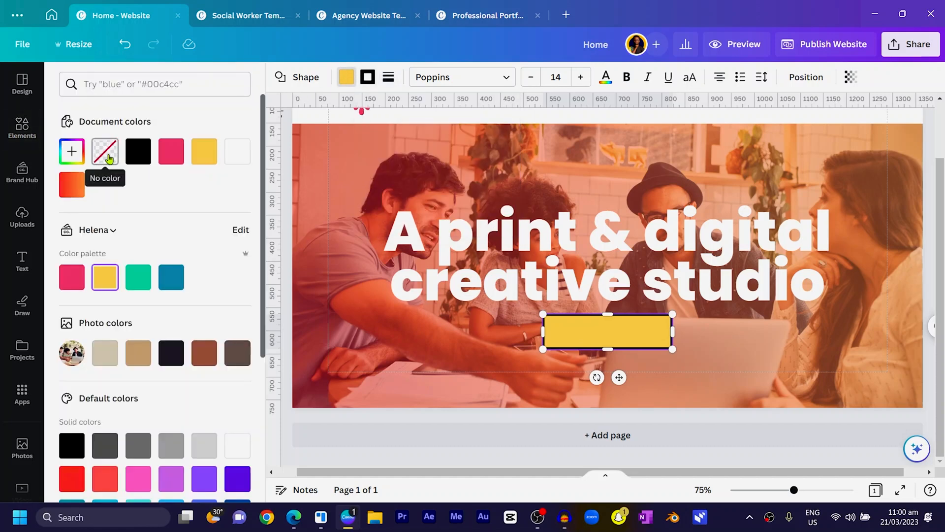
pyautogui.click(109, 158)
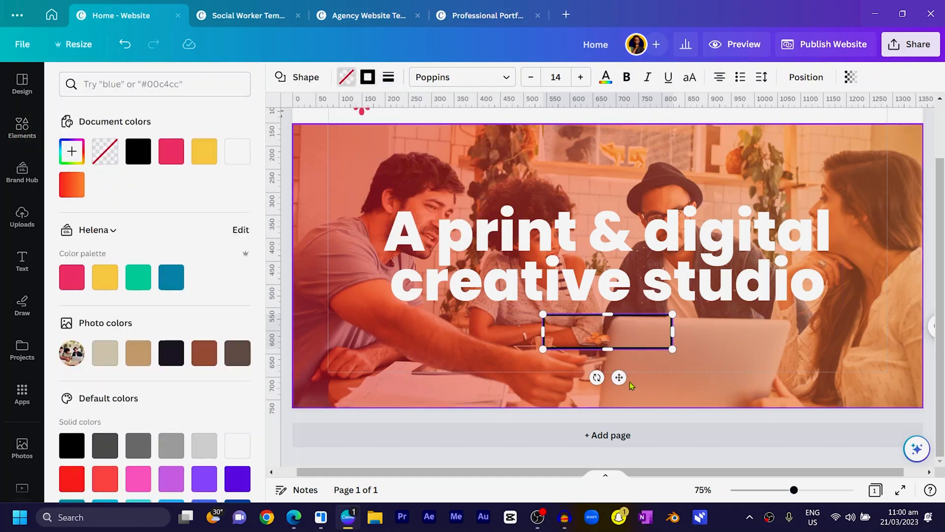
pyautogui.click(676, 418)
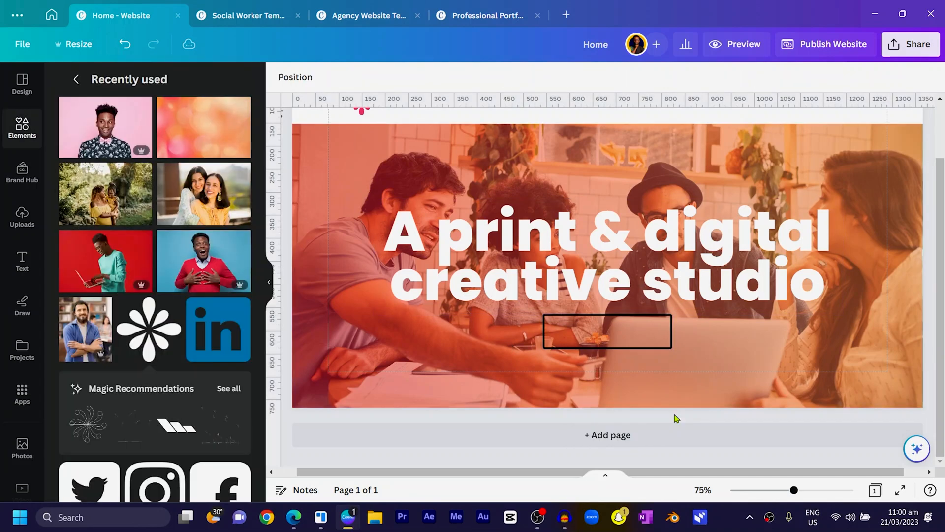
# Add the text "Work with us" centered inside the button outline and enlarge it to about size 27.5.
pyautogui.press('t')
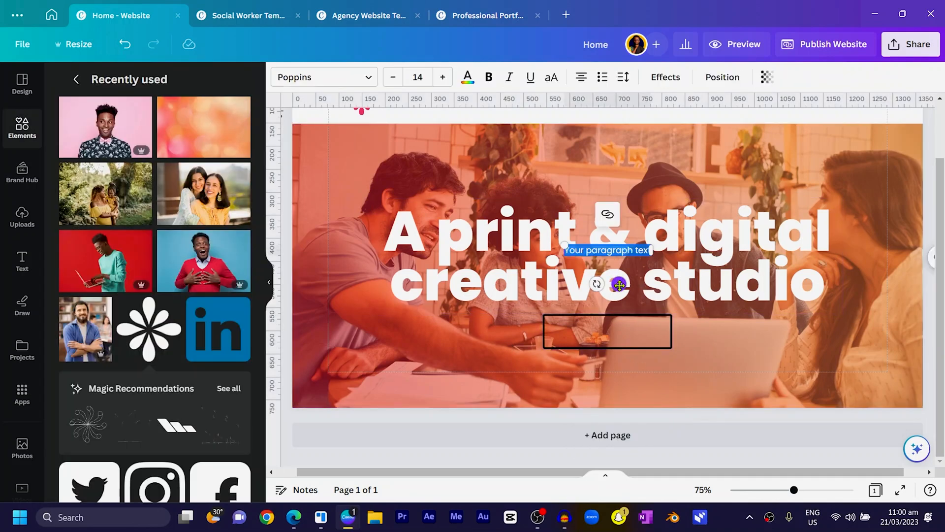
pyautogui.moveTo(619, 285); pyautogui.dragTo(617, 362)
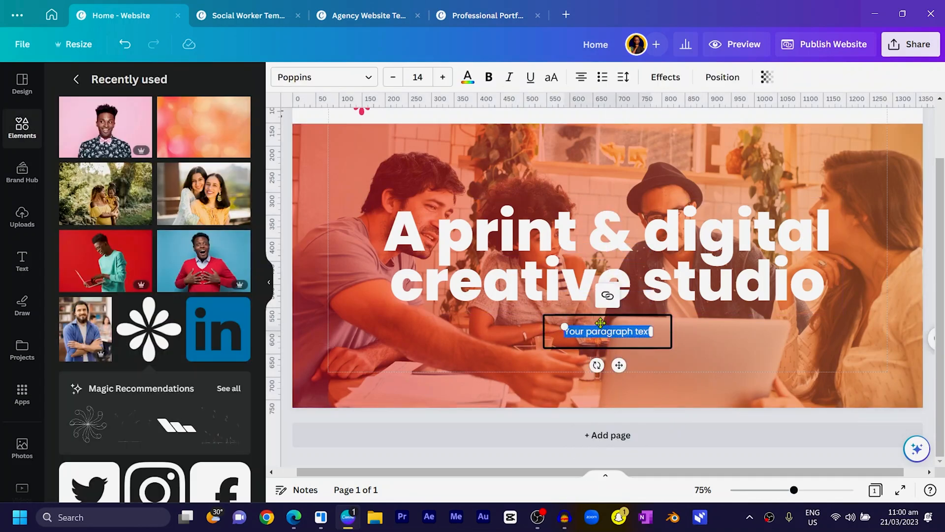
pyautogui.write('Work with us')
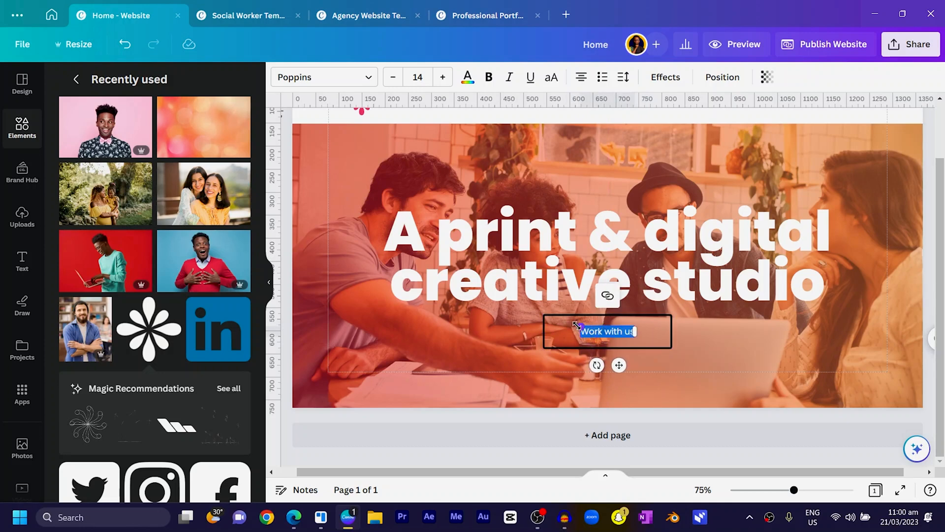
pyautogui.moveTo(565, 325); pyautogui.dragTo(555, 321)
pyautogui.click(522, 351)
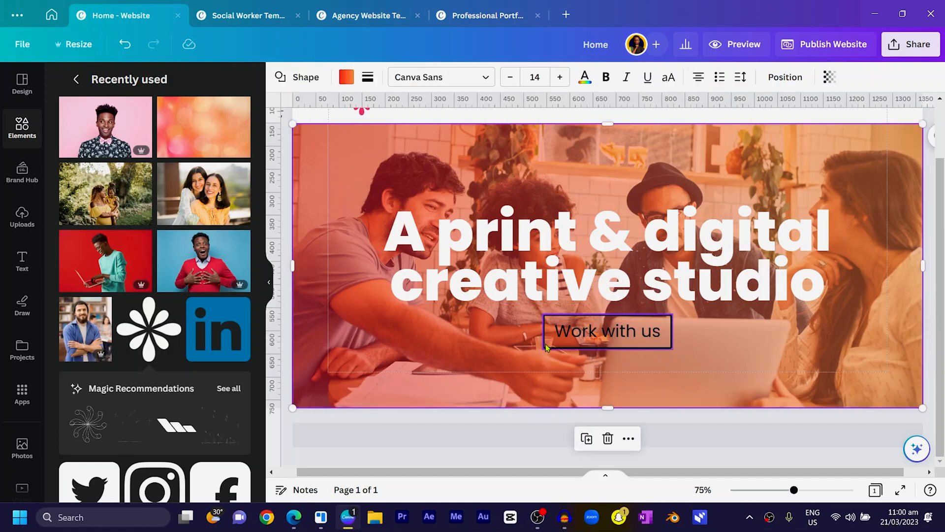
# Change the button's border and its text to the off-white document color.
pyautogui.click(546, 346)
pyautogui.keyDown('shift'); pyautogui.click(613, 336); pyautogui.keyUp('shift')
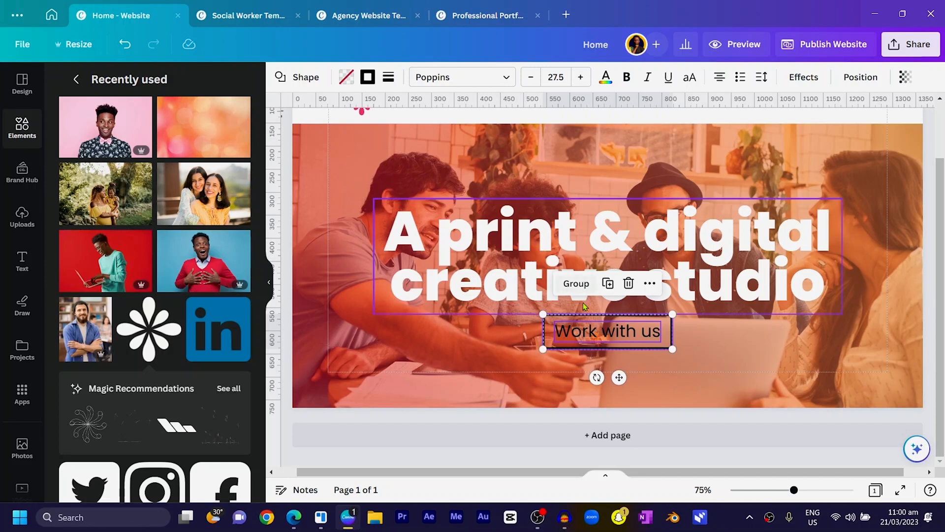
pyautogui.click(367, 77)
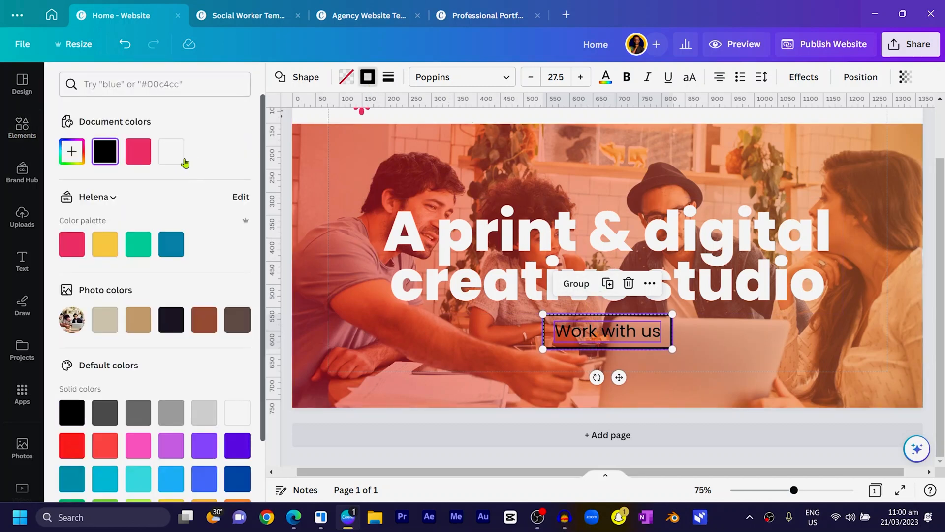
pyautogui.click(172, 152)
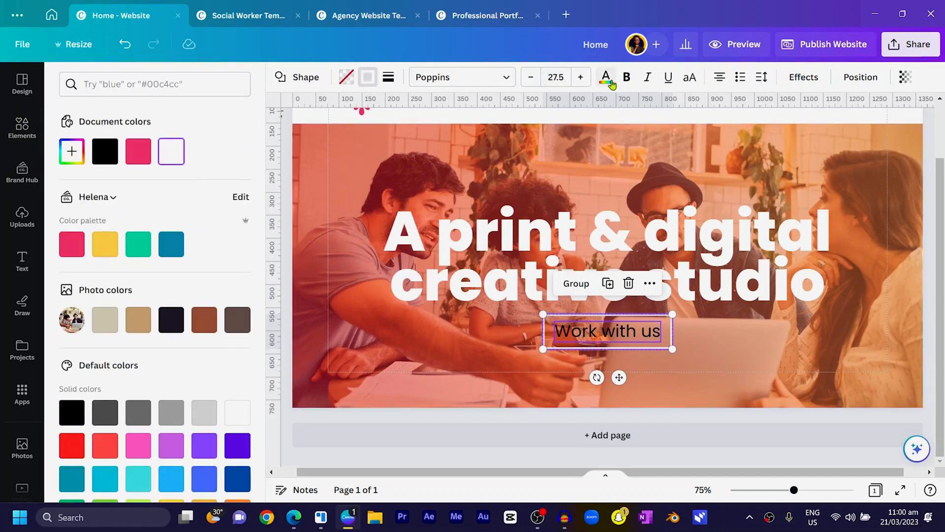
pyautogui.click(609, 81)
pyautogui.click(170, 154)
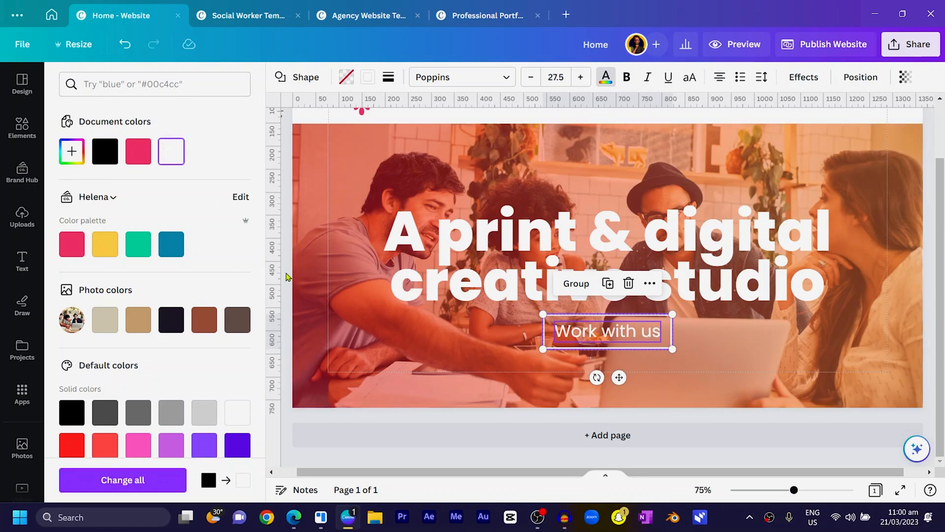
# Group the button outline with its text, scale the group down to about text size 22.5, and recenter it below the heading.
pyautogui.hotkey('ctrl', 'g')
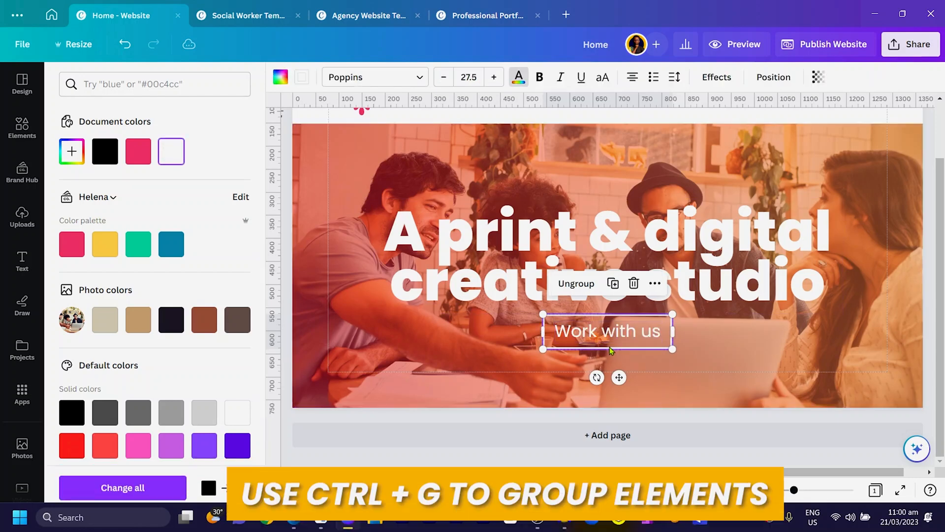
pyautogui.click(488, 382)
pyautogui.click(588, 342)
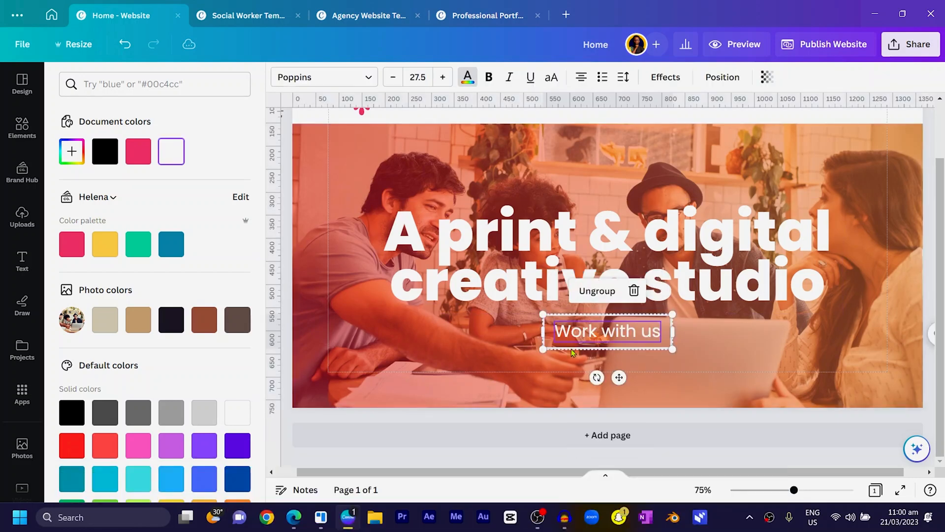
pyautogui.moveTo(543, 349); pyautogui.dragTo(567, 344)
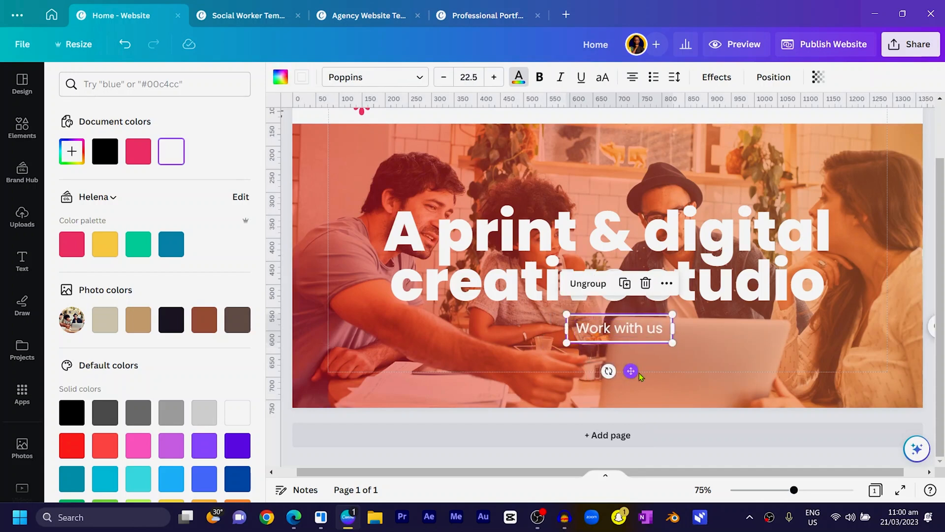
pyautogui.moveTo(631, 371); pyautogui.dragTo(619, 370)
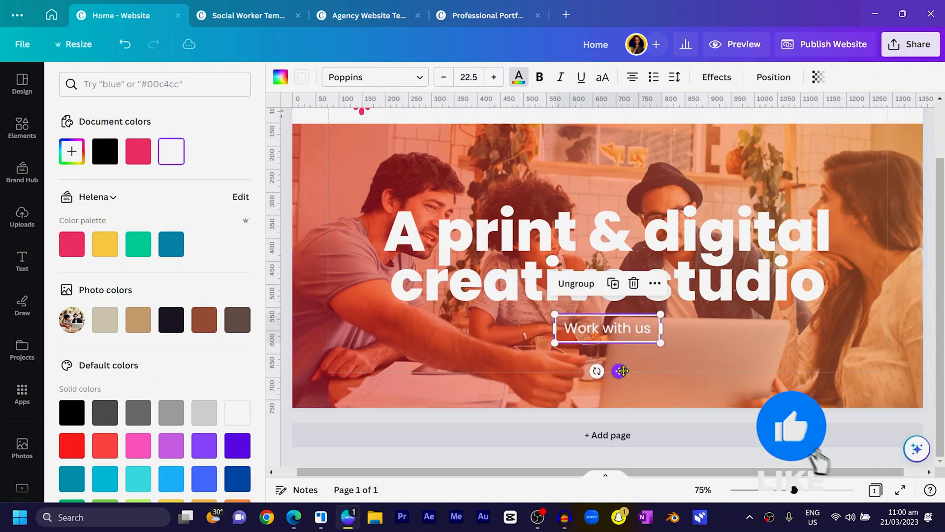
pyautogui.click(712, 376)
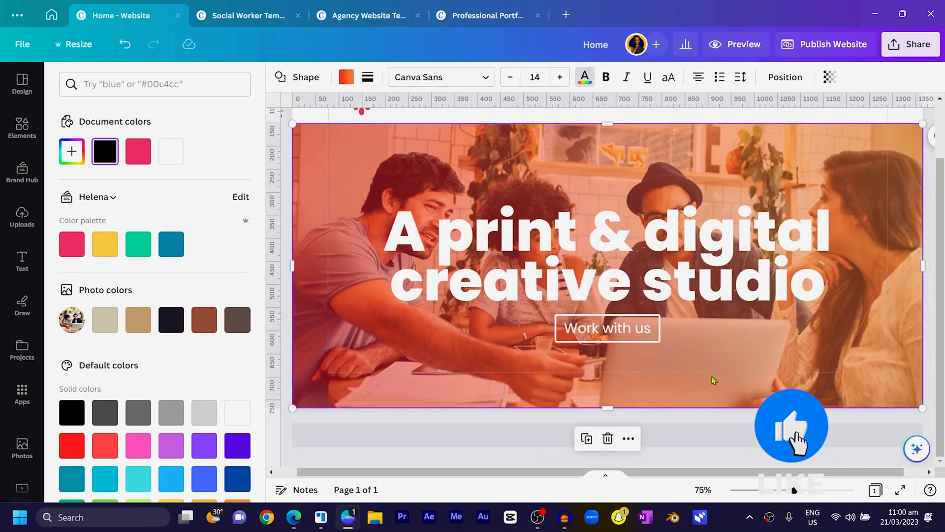
# Add the centered tagline "We work hard, we play hard" just above the heading.
pyautogui.click(575, 118)
pyautogui.press('t')
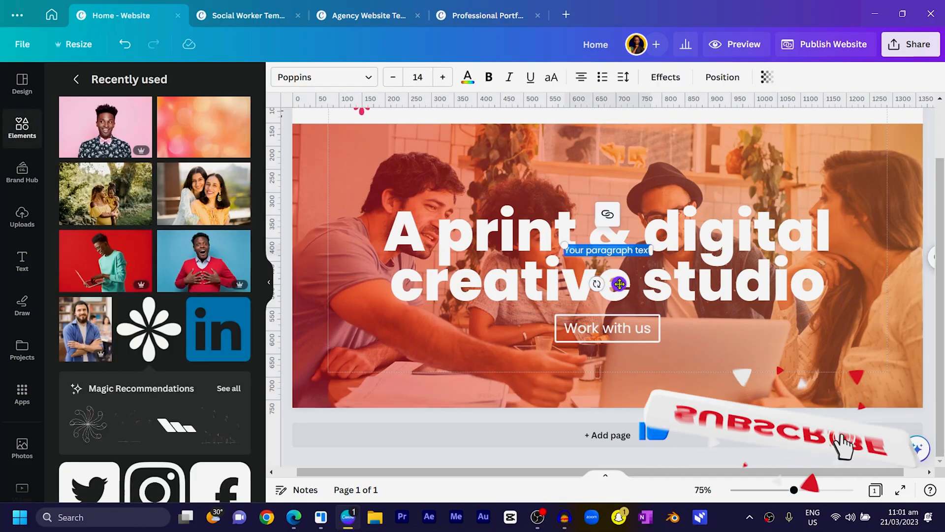
pyautogui.moveTo(619, 284); pyautogui.dragTo(619, 237)
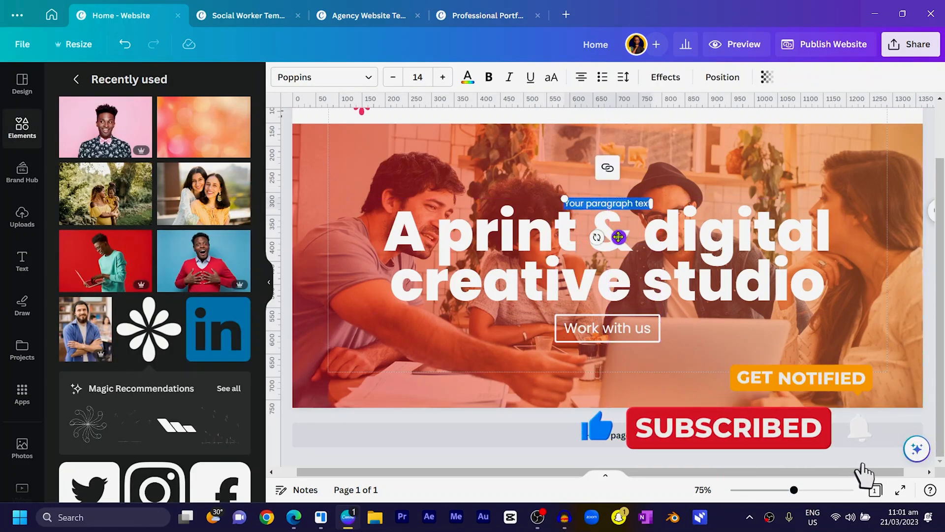
pyautogui.write('We h')
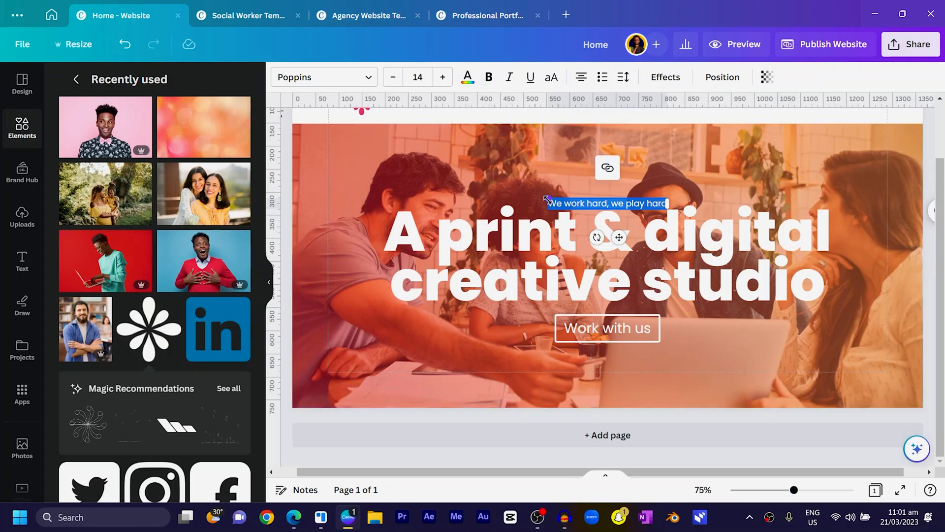
# Enlarge the tagline to about size 18.3, recenter it slightly higher above the heading, and color it off-white.
pyautogui.moveTo(549, 199); pyautogui.dragTo(512, 195)
pyautogui.moveTo(598, 237); pyautogui.dragTo(618, 225)
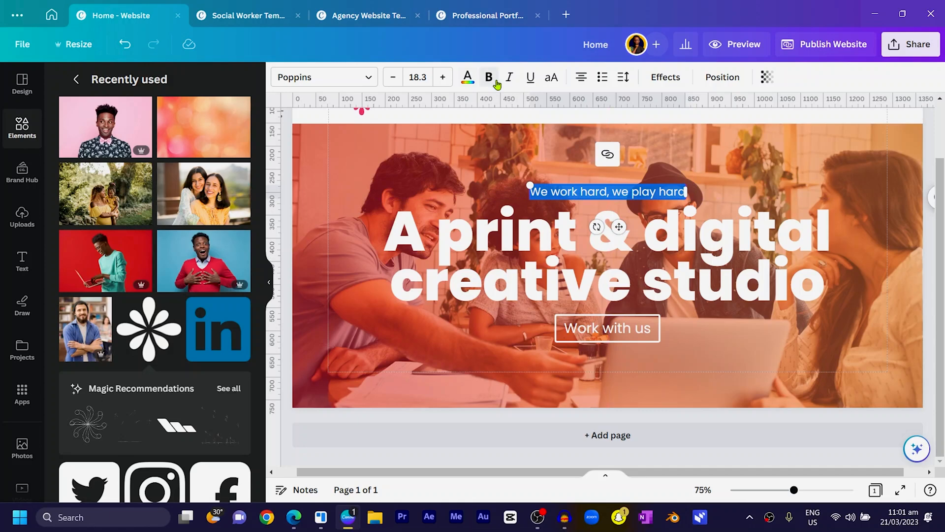
pyautogui.click(467, 79)
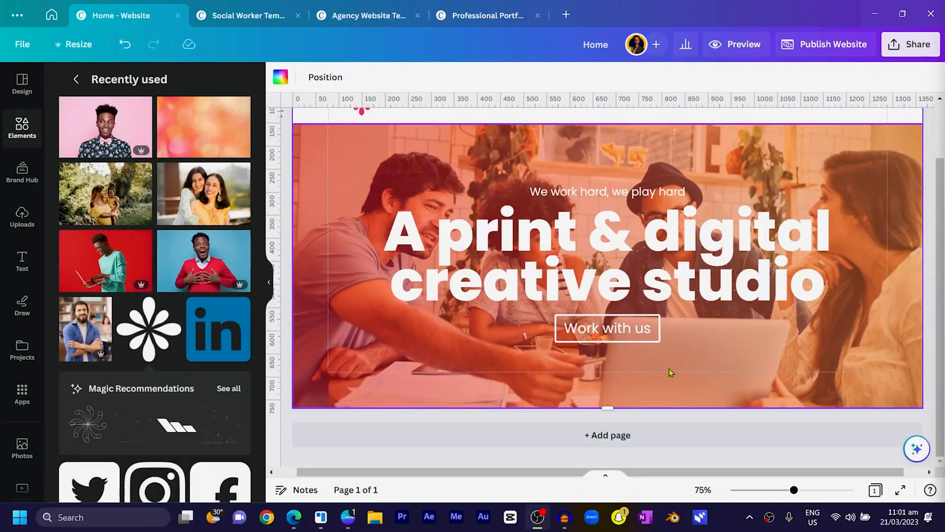
# Add a second page and set the recently used photo of the woman at a white desk as its background.
pyautogui.click(679, 444)
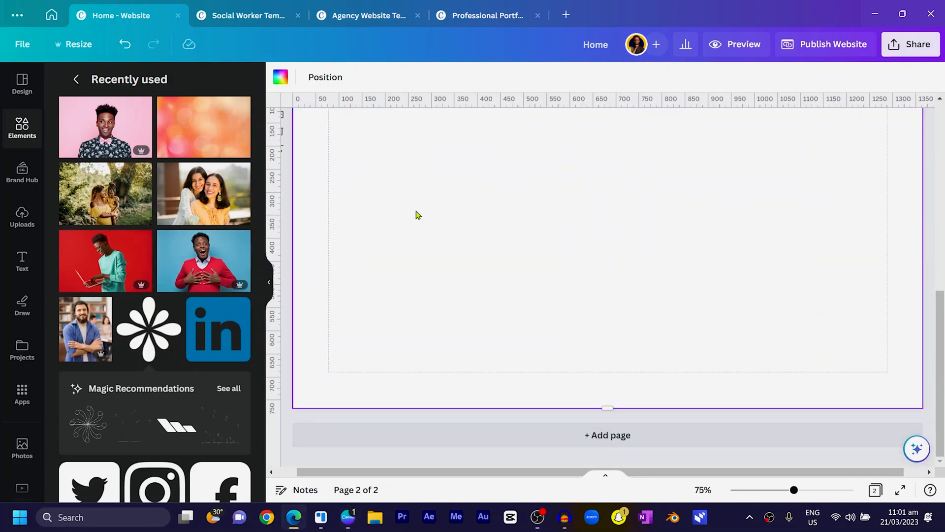
pyautogui.scroll(2, 417, 222)
pyautogui.scroll(4, 94, 236)
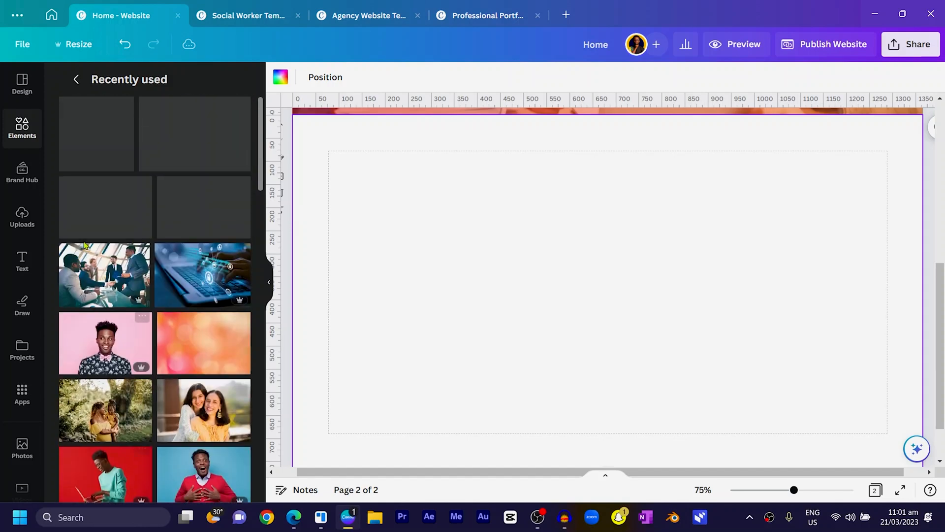
pyautogui.scroll(-10, 112, 230)
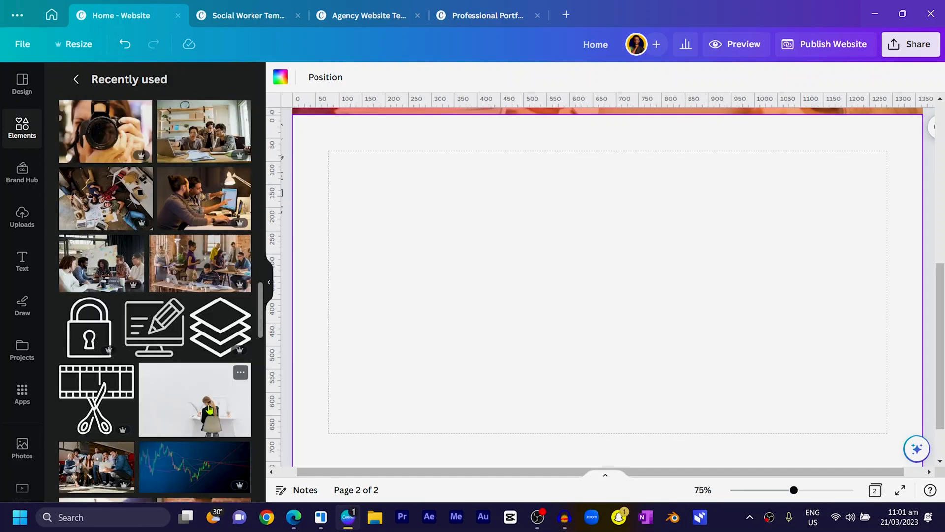
pyautogui.click(194, 400)
pyautogui.rightClick(585, 303)
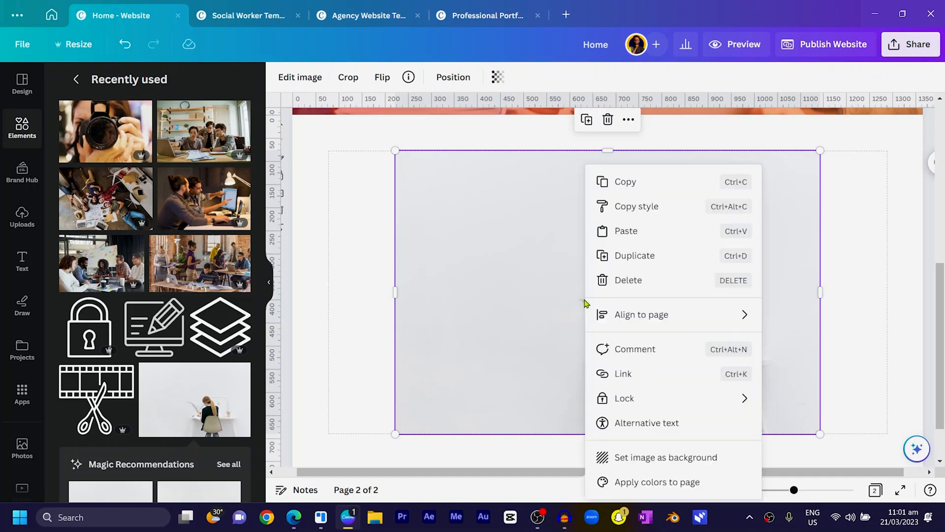
pyautogui.click(637, 393)
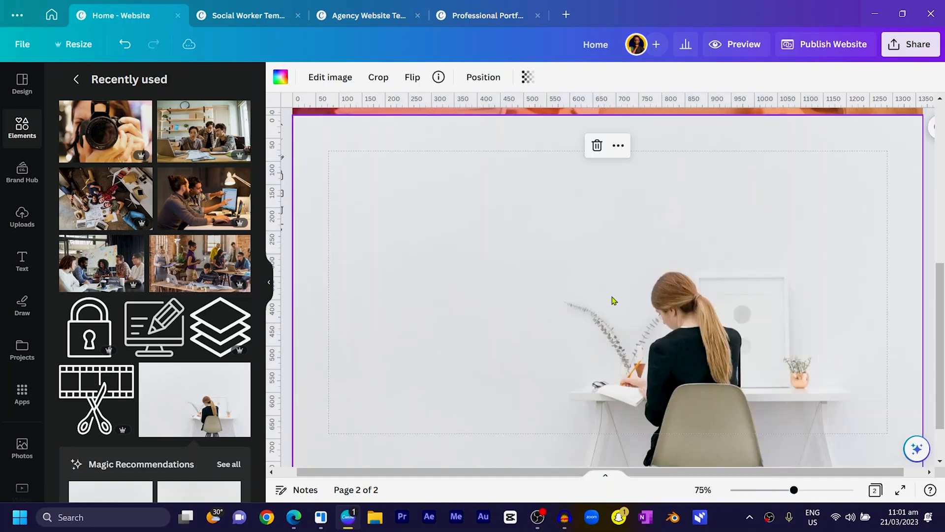
# Flip the background photo horizontally and extend the second page's height to about 790 px.
pyautogui.rightClick(613, 300)
pyautogui.click(517, 277)
pyautogui.click(415, 79)
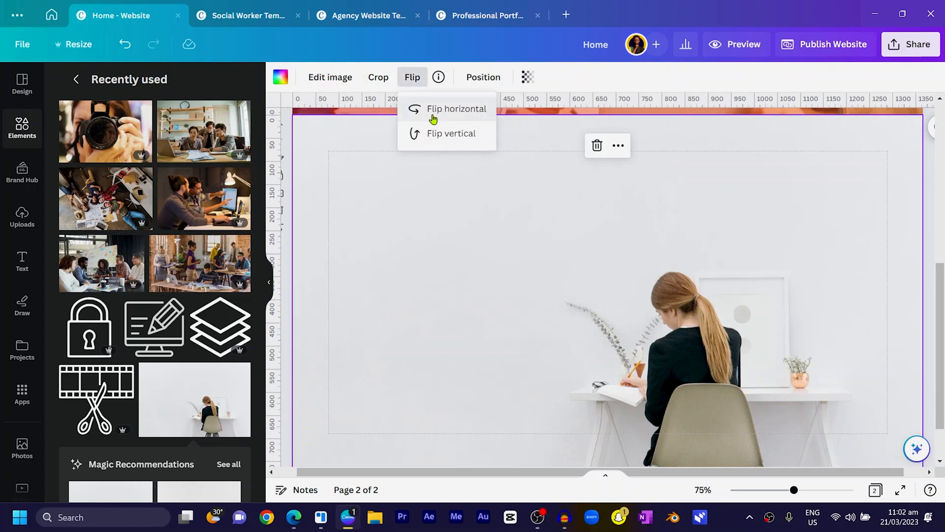
pyautogui.click(435, 113)
pyautogui.scroll(-2, 515, 220)
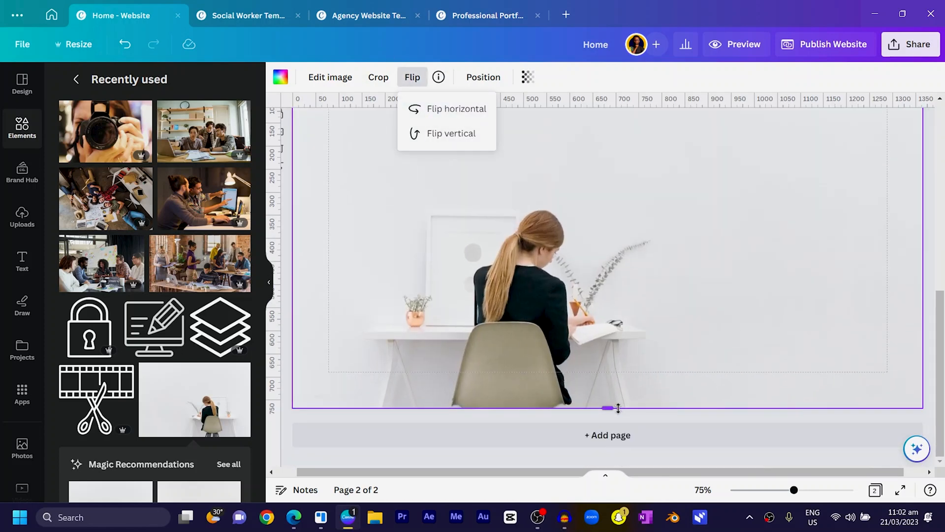
pyautogui.moveTo(618, 408); pyautogui.dragTo(605, 427)
# Enlarge the second page's background photo within its crop so the woman and desk appear larger.
pyautogui.doubleClick(533, 301)
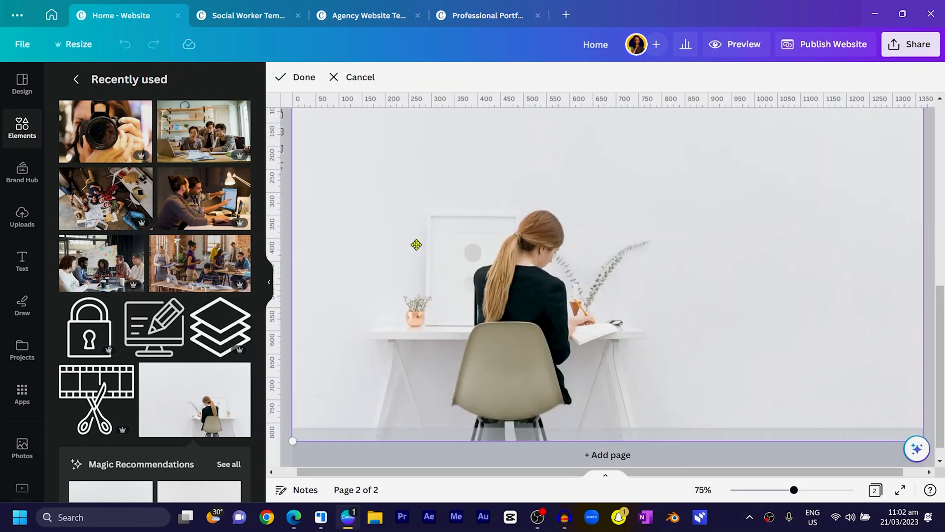
pyautogui.scroll(2, 356, 207)
pyautogui.moveTo(294, 144); pyautogui.dragTo(288, 93)
pyautogui.click(302, 77)
# Shift the cropped background photo slightly right so the whole desk area with the plant pot fits on the page.
pyautogui.scroll(-5, 353, 161)
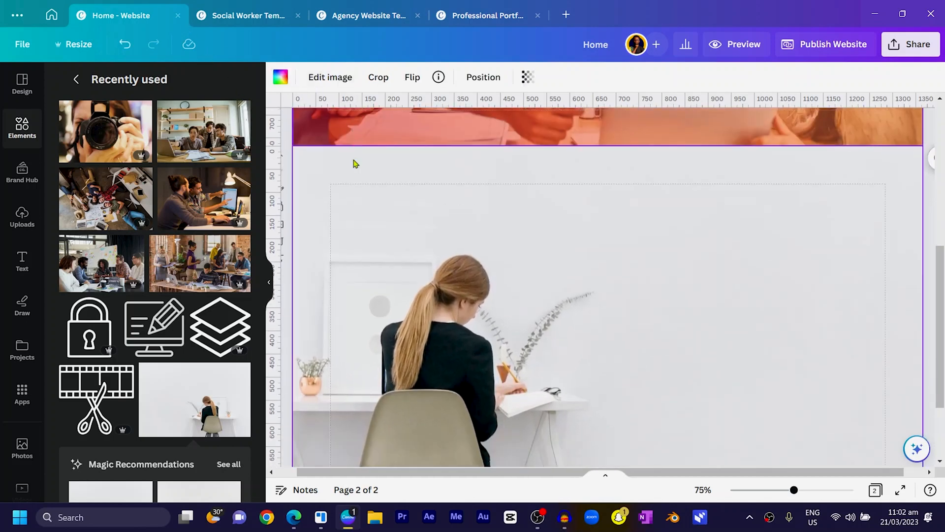
pyautogui.doubleClick(483, 226)
pyautogui.moveTo(483, 226); pyautogui.dragTo(544, 248)
pyautogui.click(289, 78)
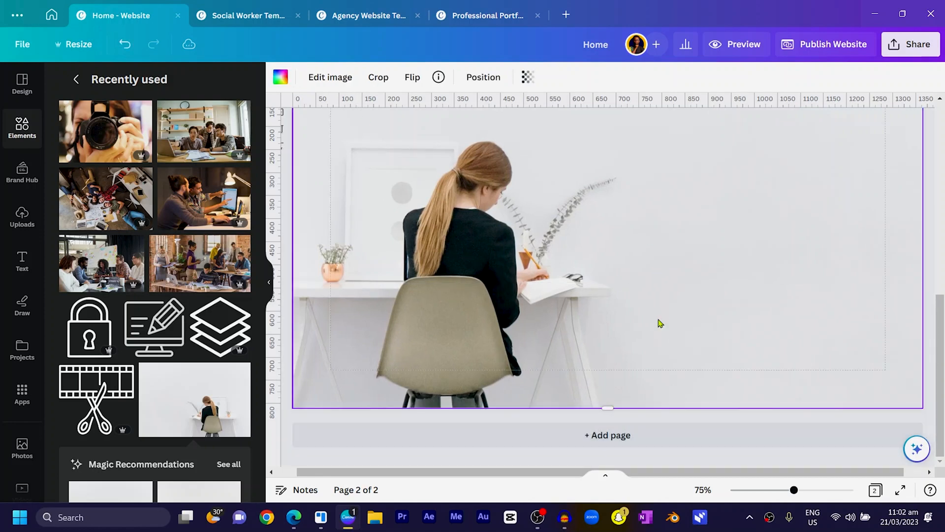
# Shorten the second page's height to about 770 px.
pyautogui.scroll(2, 626, 291)
pyautogui.scroll(1, 750, 306)
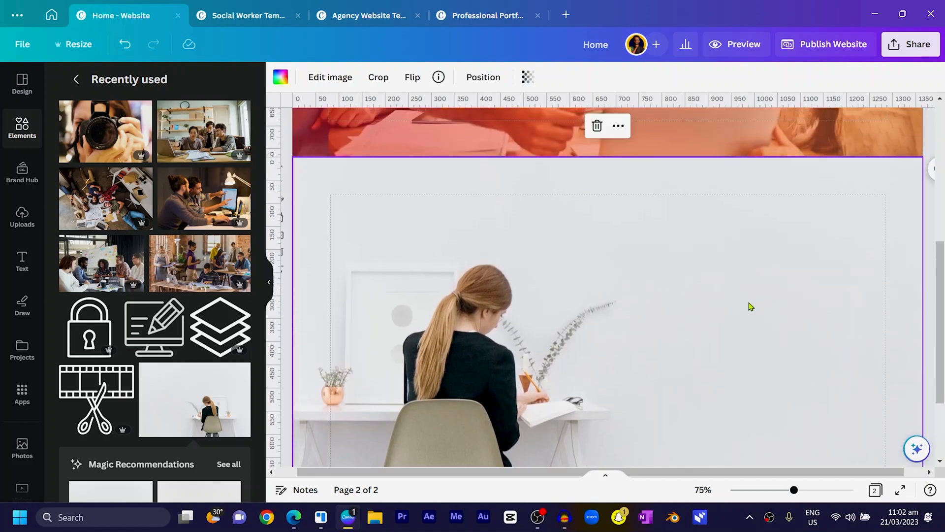
pyautogui.scroll(-1, 749, 307)
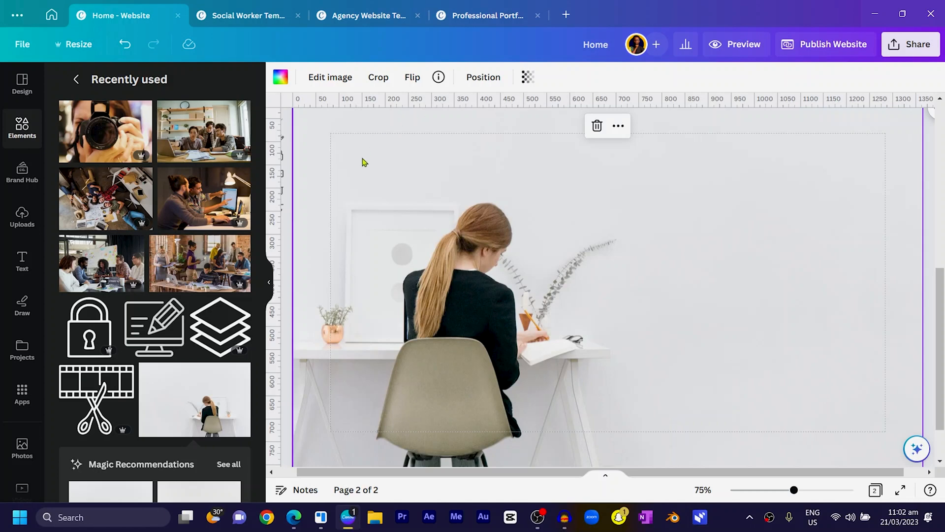
pyautogui.scroll(-1, 644, 413)
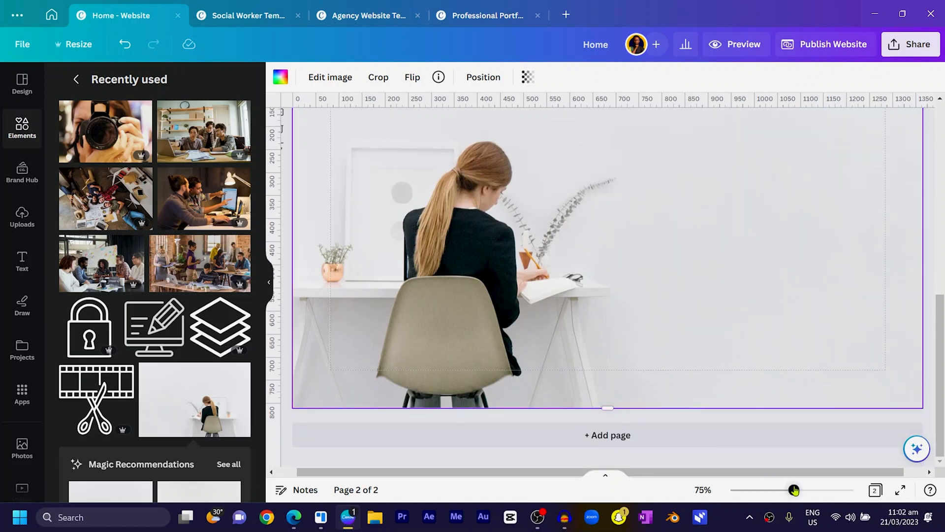
pyautogui.moveTo(794, 490); pyautogui.dragTo(788, 490)
pyautogui.scroll(1, 611, 389)
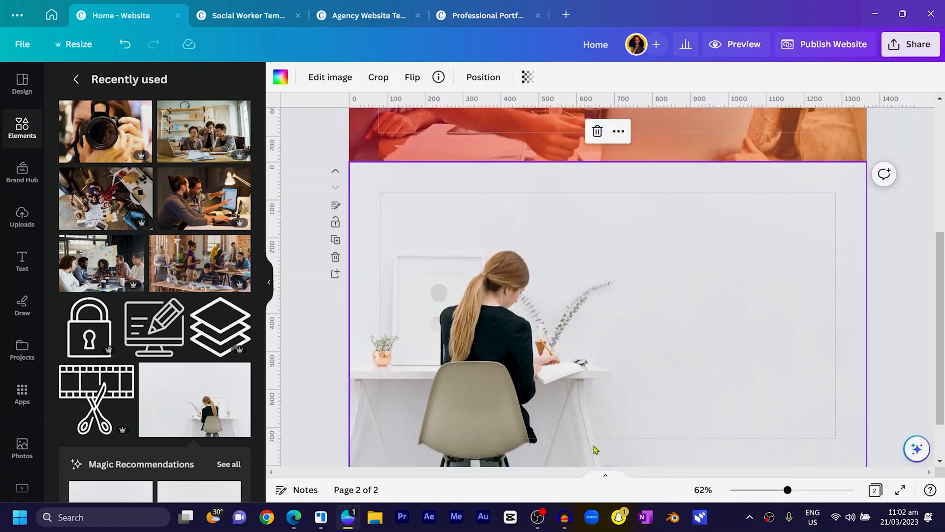
pyautogui.scroll(-1, 615, 423)
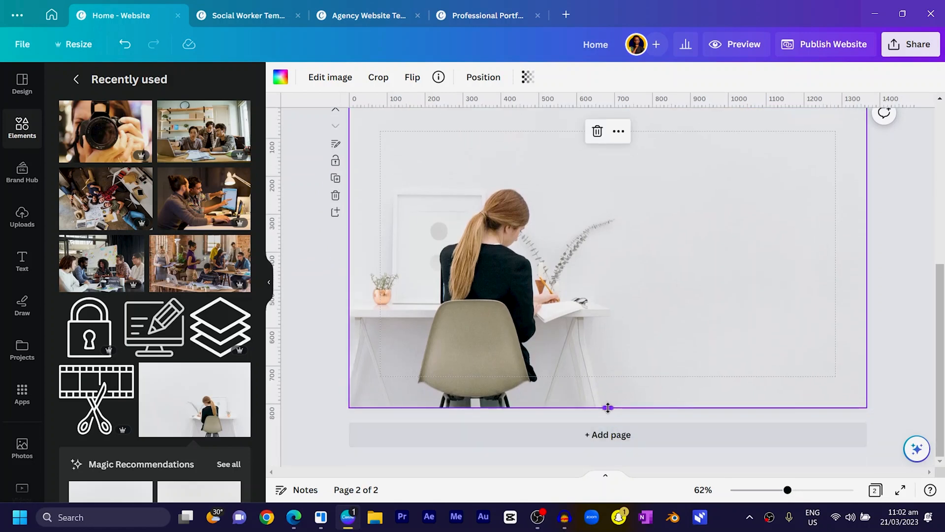
pyautogui.moveTo(608, 407); pyautogui.dragTo(607, 407)
# Reposition the second page's background photo up and left within its crop, keeping the photo filling the page.
pyautogui.doubleClick(564, 319)
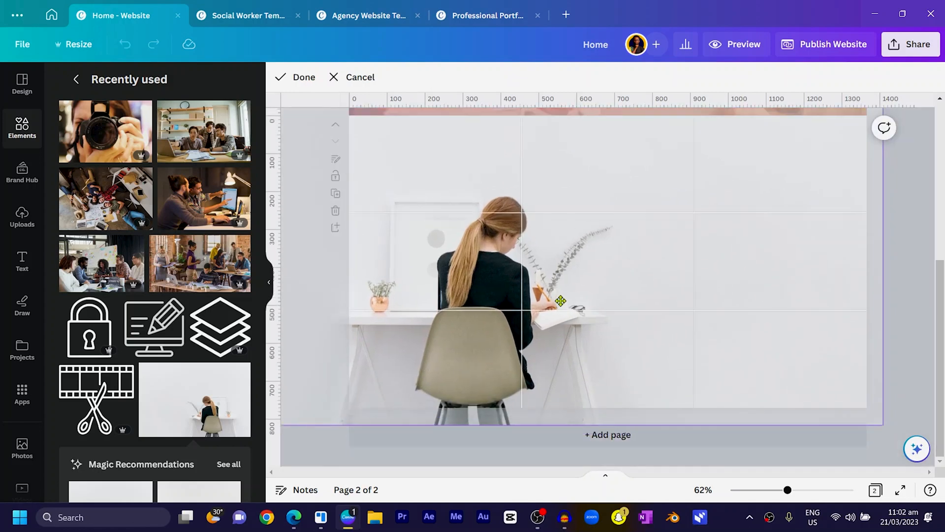
pyautogui.moveTo(564, 319); pyautogui.dragTo(550, 290)
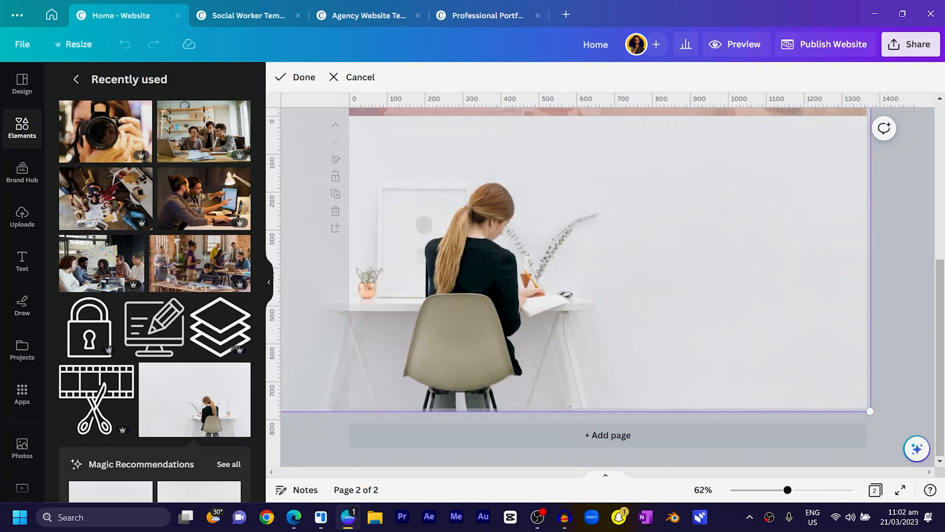
pyautogui.click(886, 233)
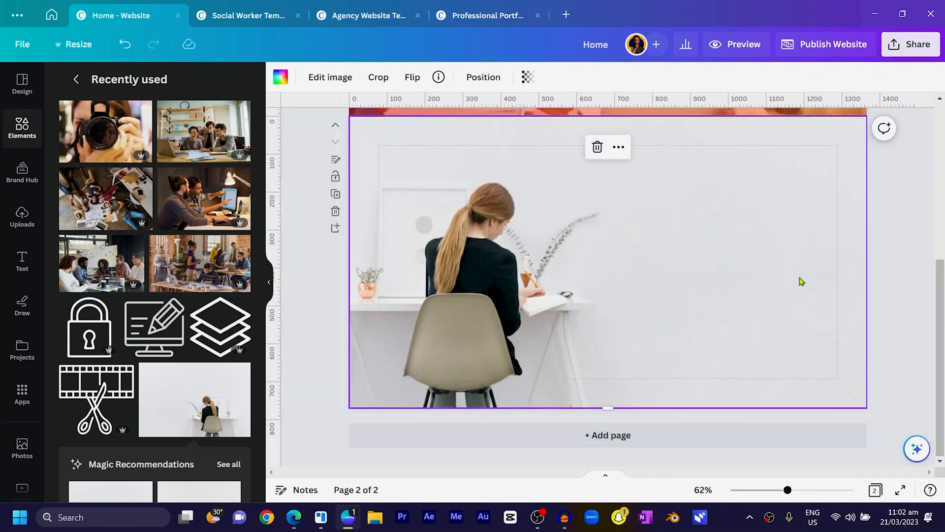
# Place a copy of the hero tagline "We work hard, we play hard" in the empty area beside the woman on the second page.
pyautogui.scroll(5, 836, 308)
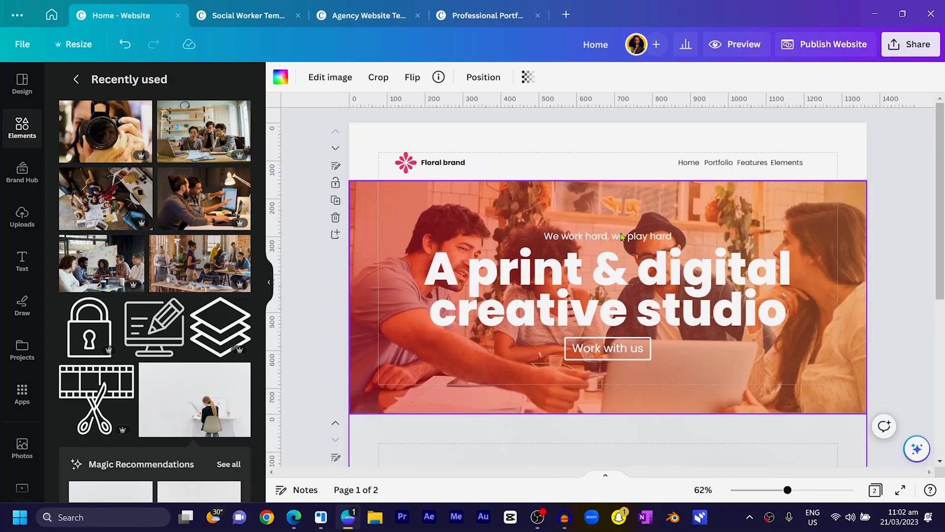
pyautogui.click(624, 243)
pyautogui.moveTo(623, 240); pyautogui.dragTo(720, 251)
pyautogui.scroll(-3, 629, 277)
pyautogui.scroll(-3, 629, 277)
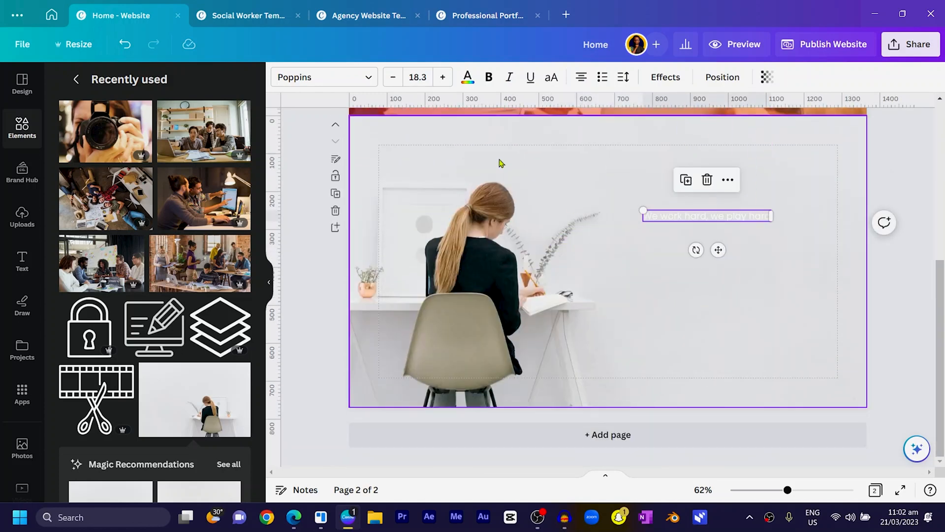
# Colour the second page's tagline in the document's pink and move it slightly higher.
pyautogui.click(468, 77)
pyautogui.click(145, 161)
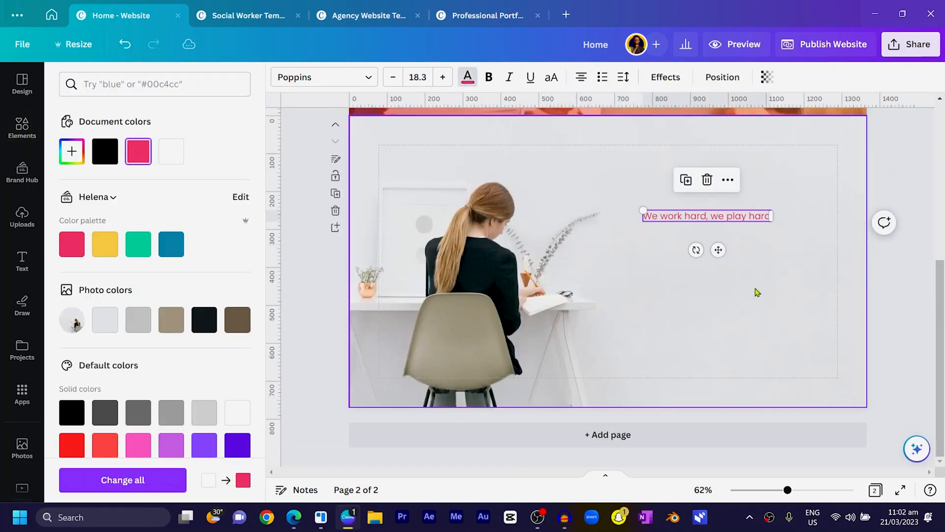
pyautogui.moveTo(718, 251); pyautogui.dragTo(716, 224)
pyautogui.click(712, 225)
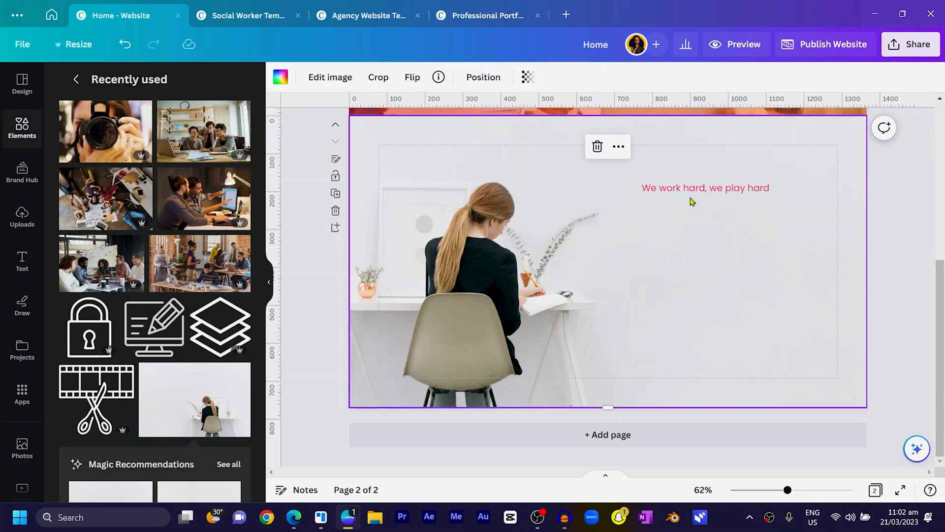
# Place a copy of the hero heading on the second page and colour it dark brown from the photo colours.
pyautogui.scroll(4, 689, 203)
pyautogui.click(660, 187)
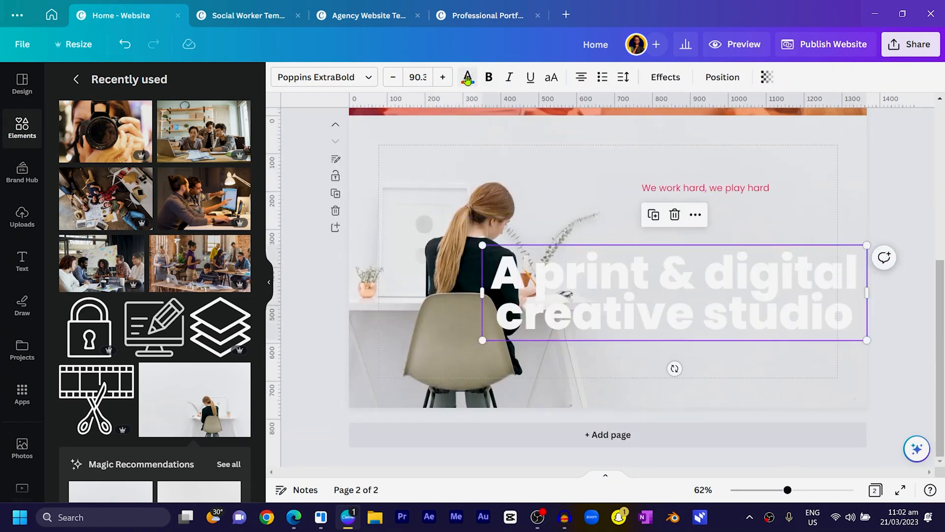
pyautogui.click(467, 78)
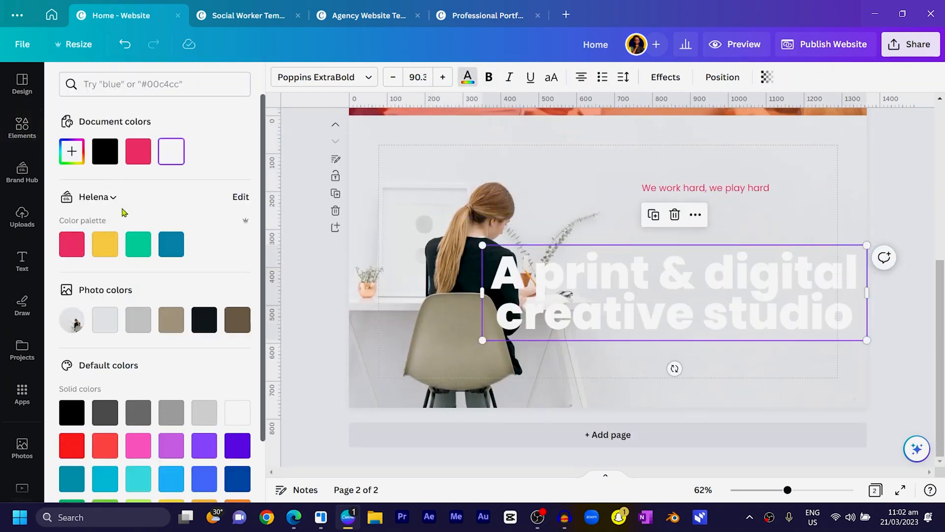
pyautogui.click(237, 320)
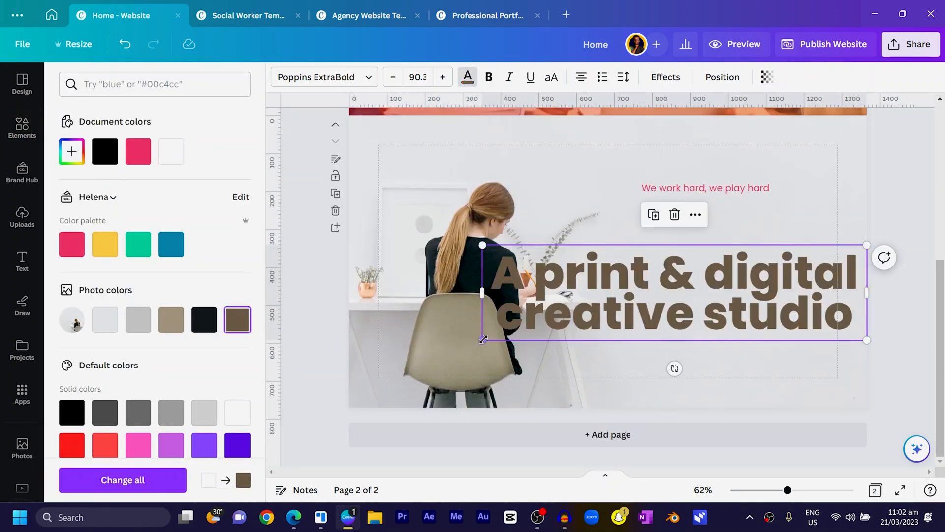
# Scale the copied heading down to font size 41.6, left-align its text and place it directly below the tagline.
pyautogui.moveTo(483, 340); pyautogui.dragTo(660, 296)
pyautogui.moveTo(704, 248); pyautogui.dragTo(691, 212)
pyautogui.click(583, 78)
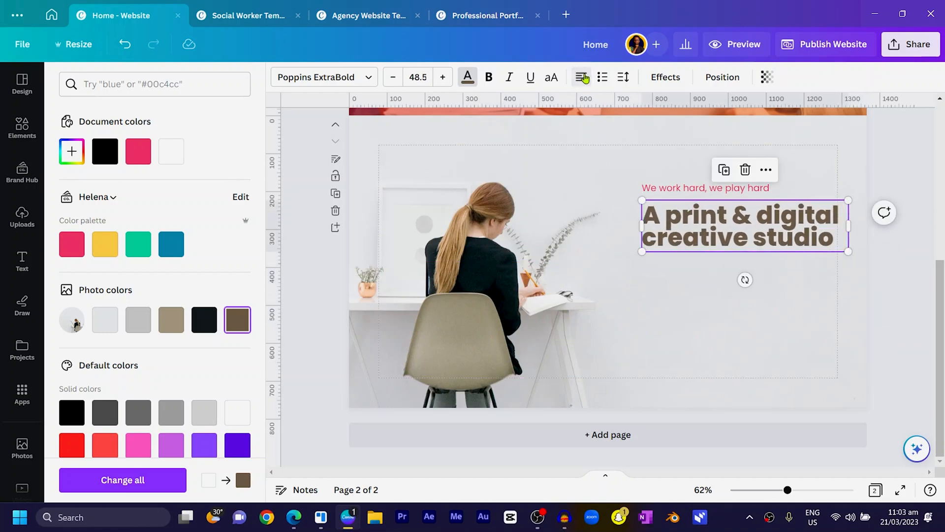
pyautogui.moveTo(847, 255); pyautogui.dragTo(819, 245)
# Replace the copied heading's text with "Beautifully handmade design" and widen its box so it fits on two lines.
pyautogui.doubleClick(755, 215)
pyautogui.hotkey('ctrl', 'a')
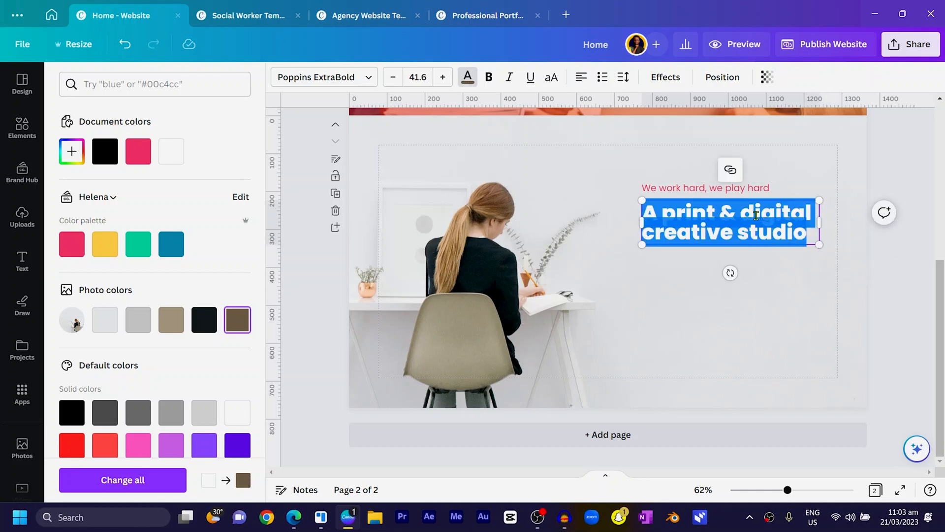
pyautogui.write('Beautifully')
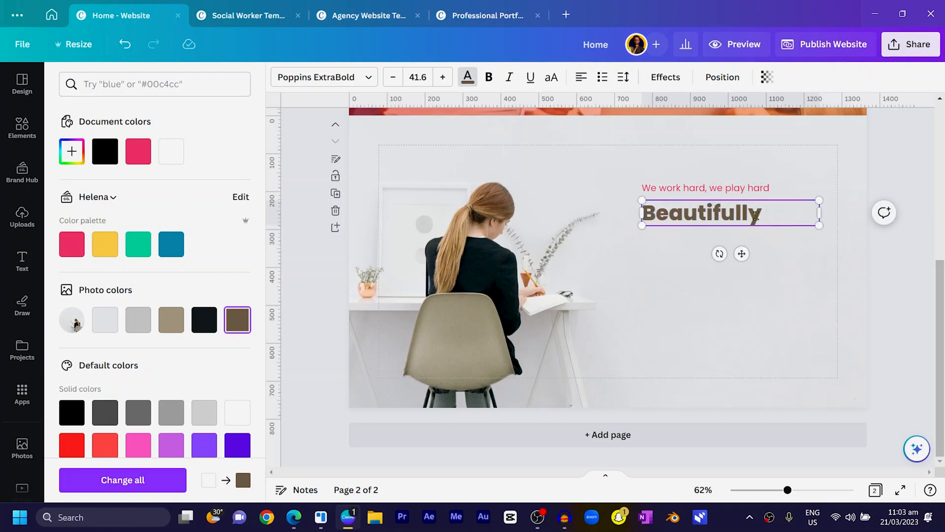
pyautogui.write(' handmade d')
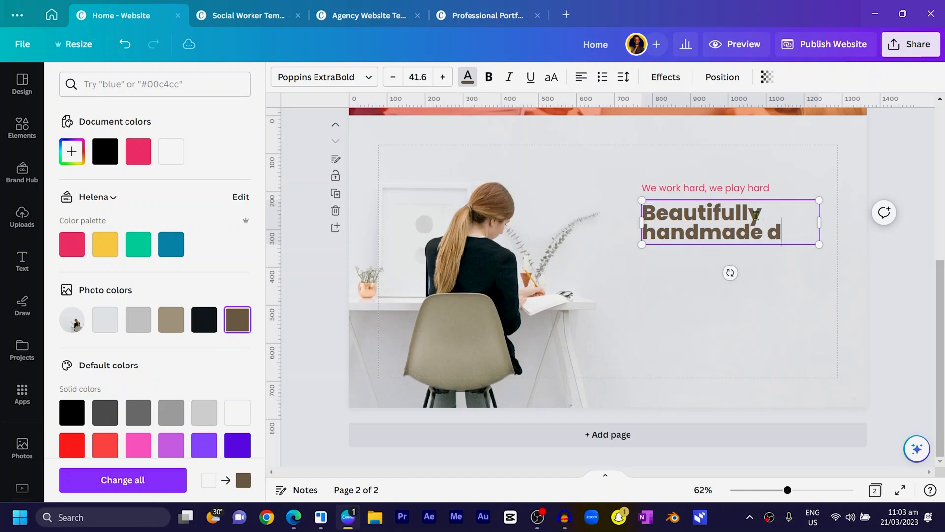
pyautogui.write('esign')
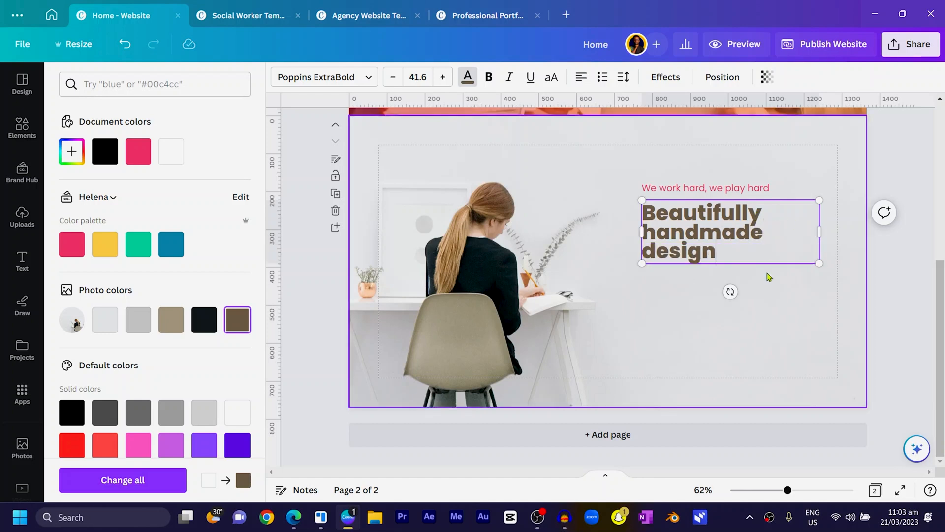
pyautogui.moveTo(820, 235); pyautogui.dragTo(848, 236)
# Move the tagline and heading together slightly left and down, and nudge the heading up closer to the tagline.
pyautogui.moveTo(683, 197); pyautogui.dragTo(658, 208)
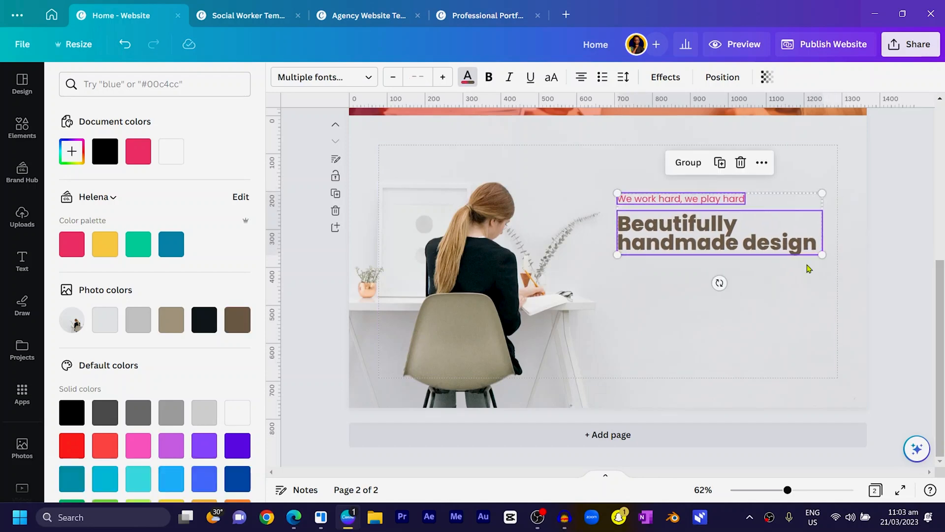
pyautogui.click(835, 283)
pyautogui.click(682, 235)
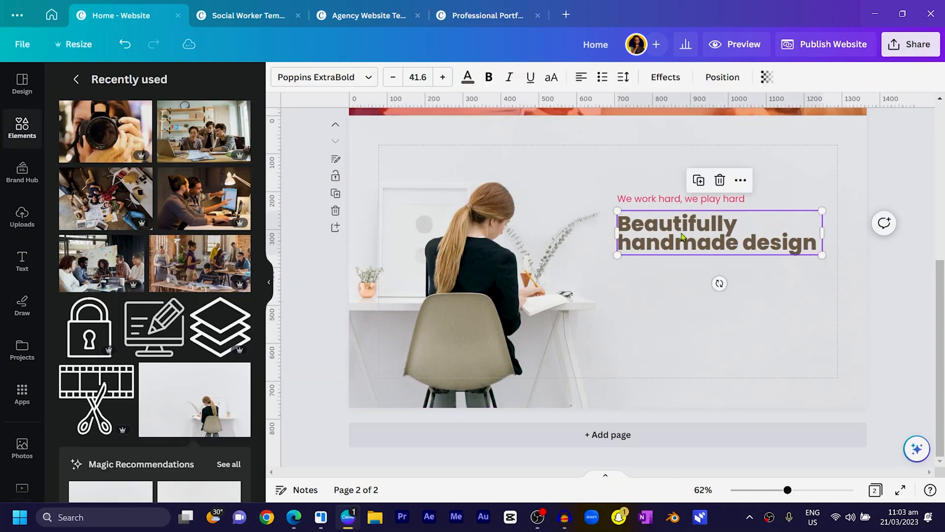
pyautogui.hotkey('shift', 'Up')
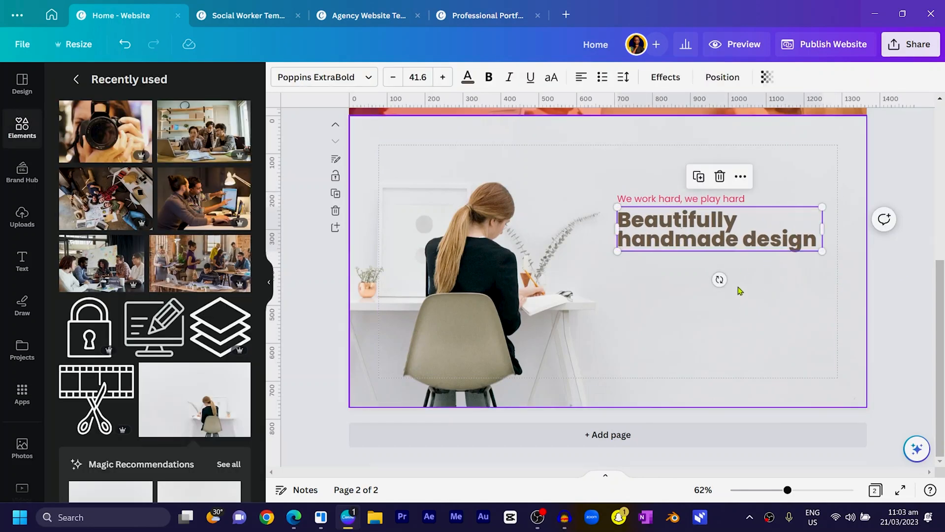
# Switch to the Edge browser, open blindtextgenerator.com's lorem ipsum page and copy the opening sentences of the dummy text.
pyautogui.scroll(2, 660, 394)
pyautogui.scroll(-2, 659, 395)
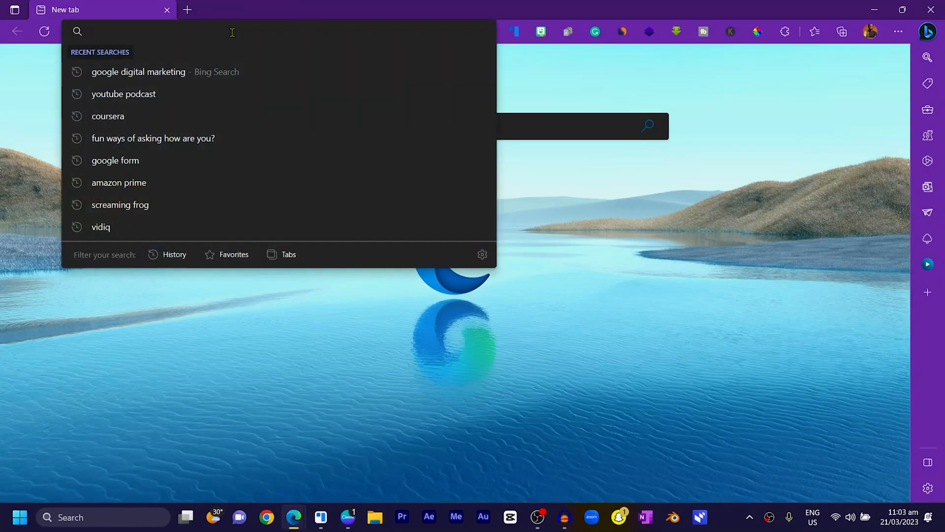
pyautogui.write('dummy')
pyautogui.press('Return')
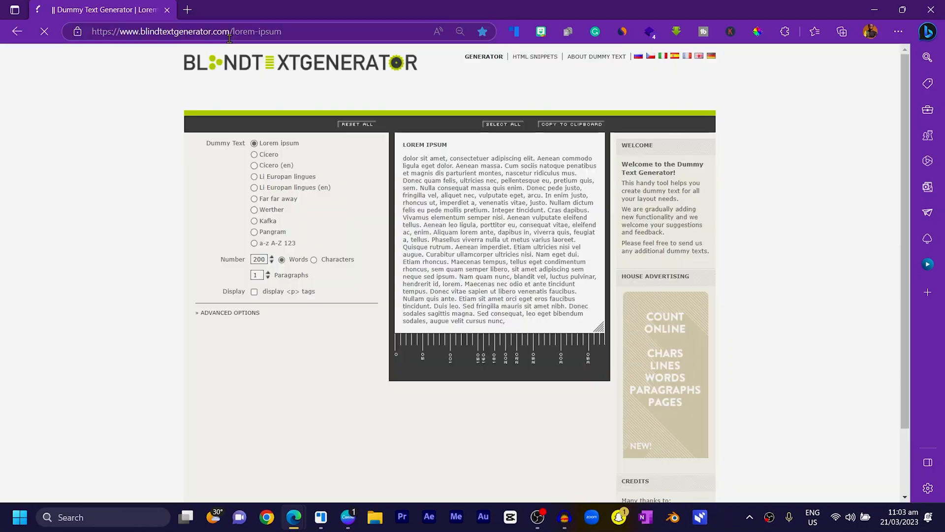
pyautogui.moveTo(404, 143); pyautogui.dragTo(523, 153)
pyautogui.hotkey('ctrl', 'c')
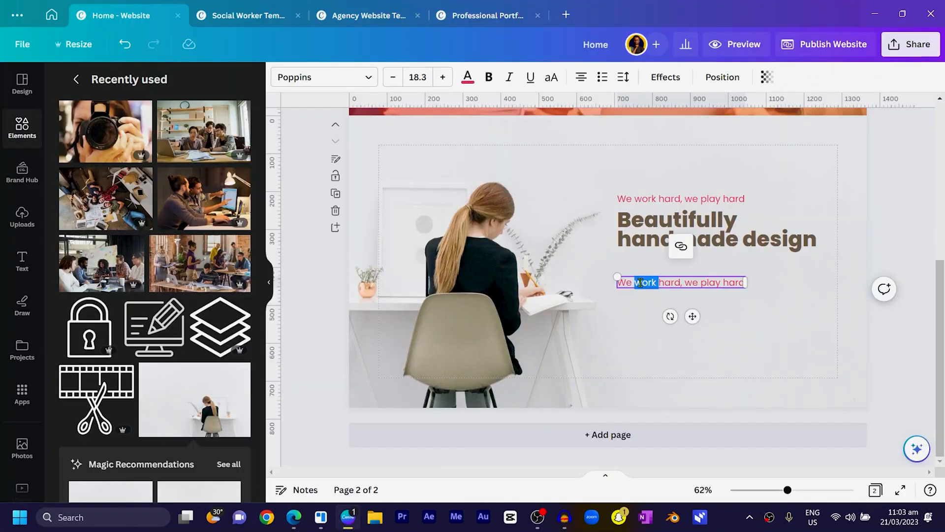
# Replace the tagline copy below the heading with the copied lorem ipsum sentences and colour them near-black from the photo colours.
pyautogui.tripleClick(640, 282)
pyautogui.hotkey('ctrl', 'v')
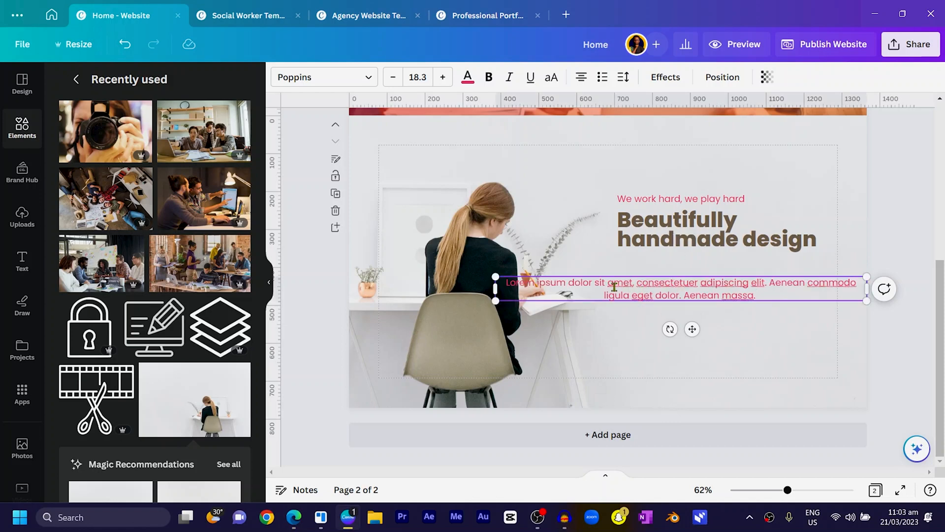
pyautogui.click(468, 77)
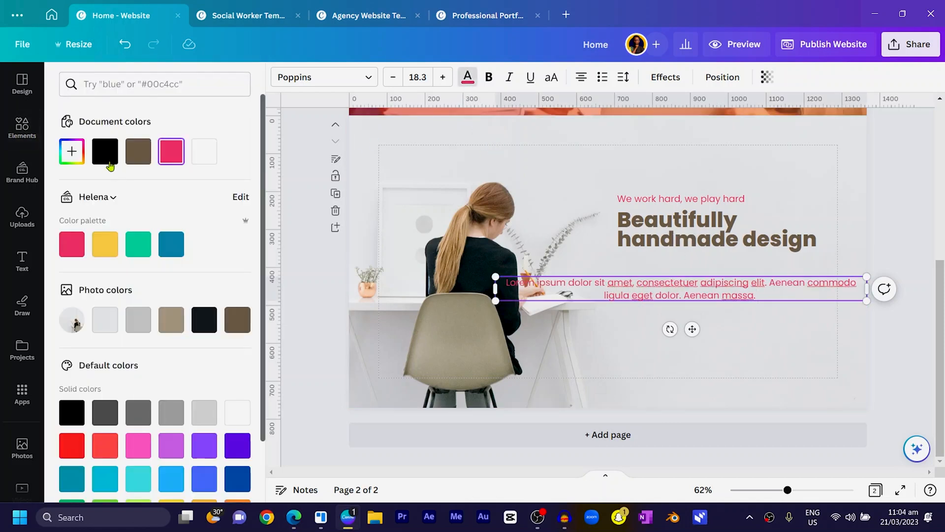
pyautogui.click(139, 157)
pyautogui.click(207, 327)
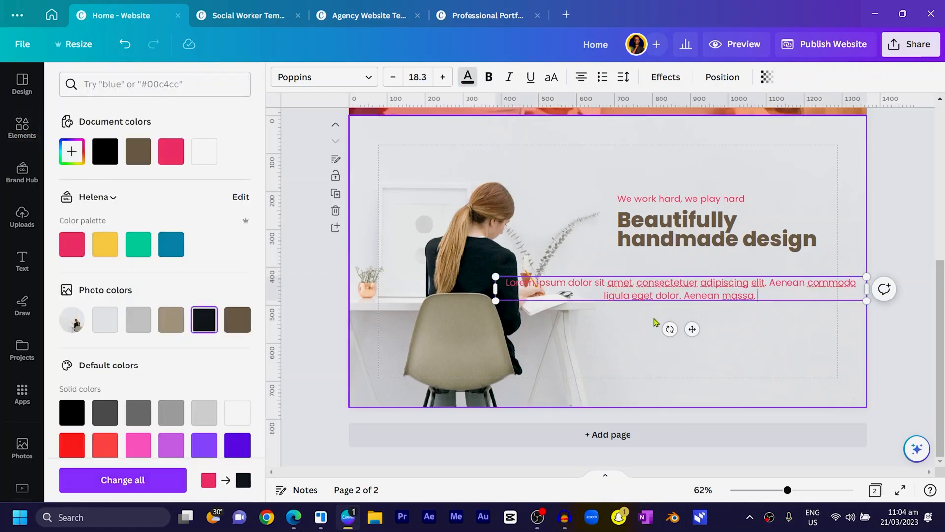
pyautogui.hotkey('ctrl', 'a')
pyautogui.click(206, 328)
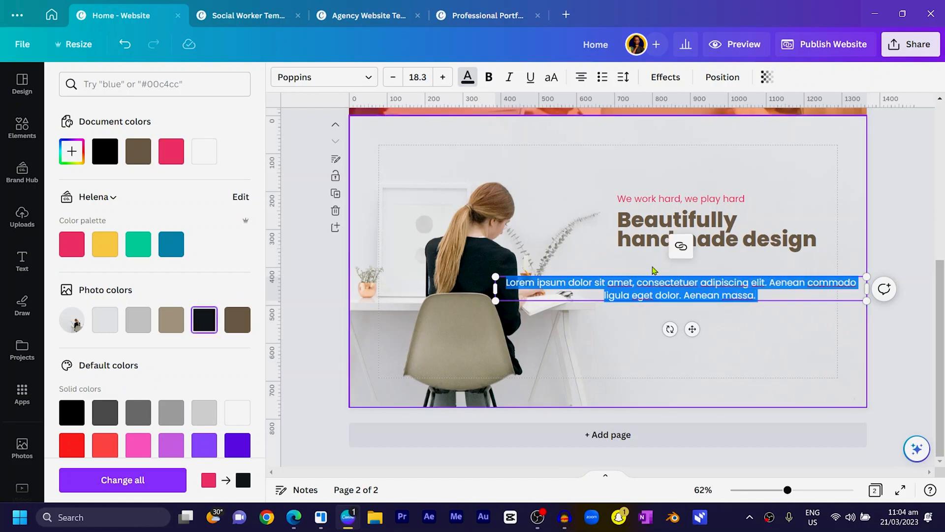
# Left-align the lorem ipsum paragraph, narrow its text box and place it directly below the heading, aligned with its left edge.
pyautogui.click(581, 79)
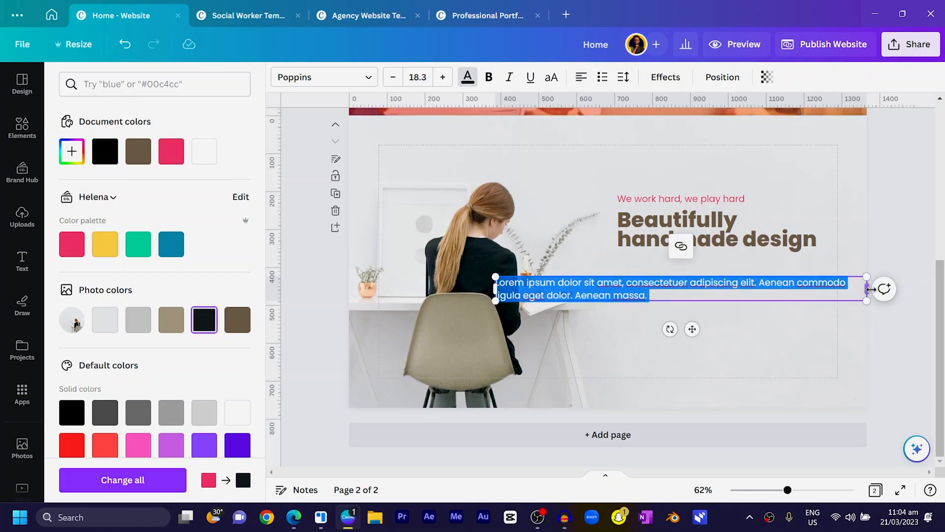
pyautogui.moveTo(871, 289); pyautogui.dragTo(729, 289)
pyautogui.moveTo(624, 339); pyautogui.dragTo(742, 329)
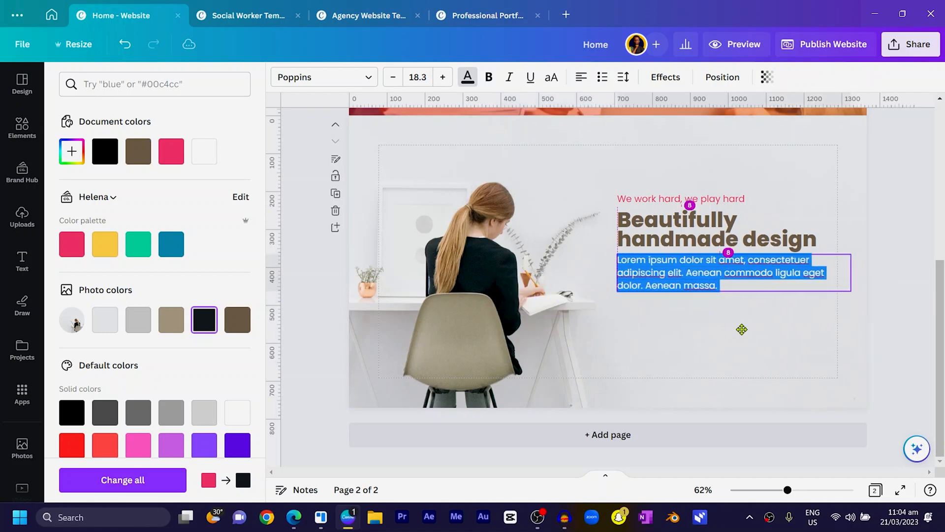
# Set the paragraph's font size to 13.3 and narrow its box to about the heading's width.
pyautogui.click(393, 78)
pyautogui.click(394, 77)
pyautogui.click(394, 77)
pyautogui.click(393, 77)
pyautogui.click(394, 77)
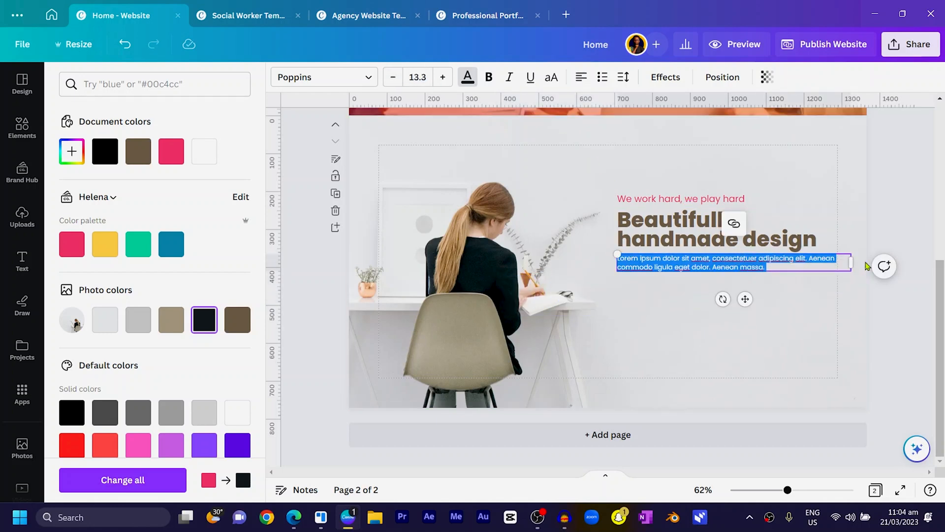
pyautogui.moveTo(857, 258); pyautogui.dragTo(829, 260)
pyautogui.click(829, 317)
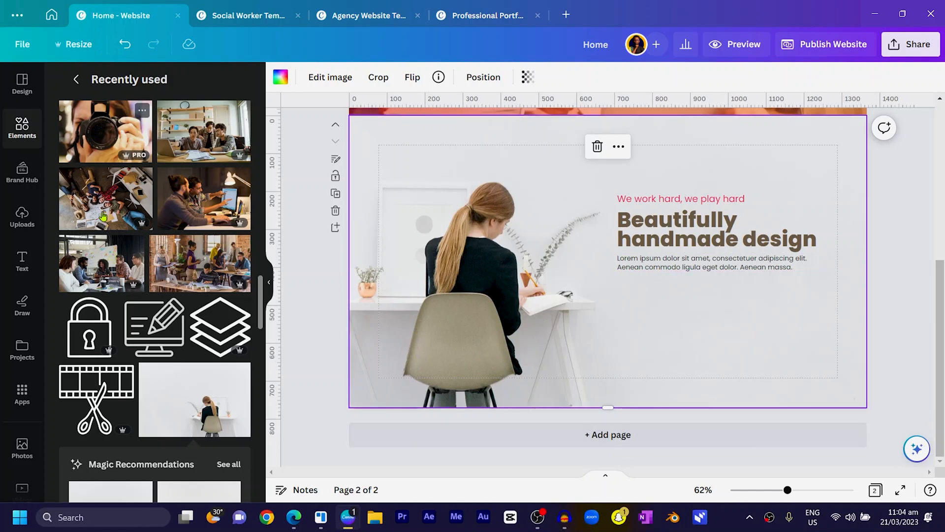
# Add the recently used film-strip-and-scissors icon below the paragraph and shrink it to about 110 px wide.
pyautogui.scroll(-3, 163, 290)
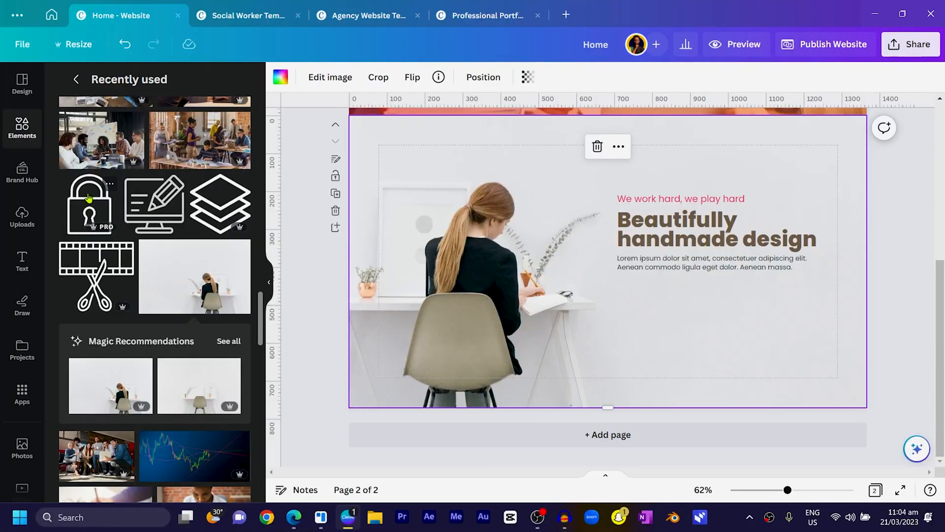
pyautogui.moveTo(109, 276); pyautogui.dragTo(699, 348)
pyautogui.moveTo(741, 408); pyautogui.dragTo(660, 329)
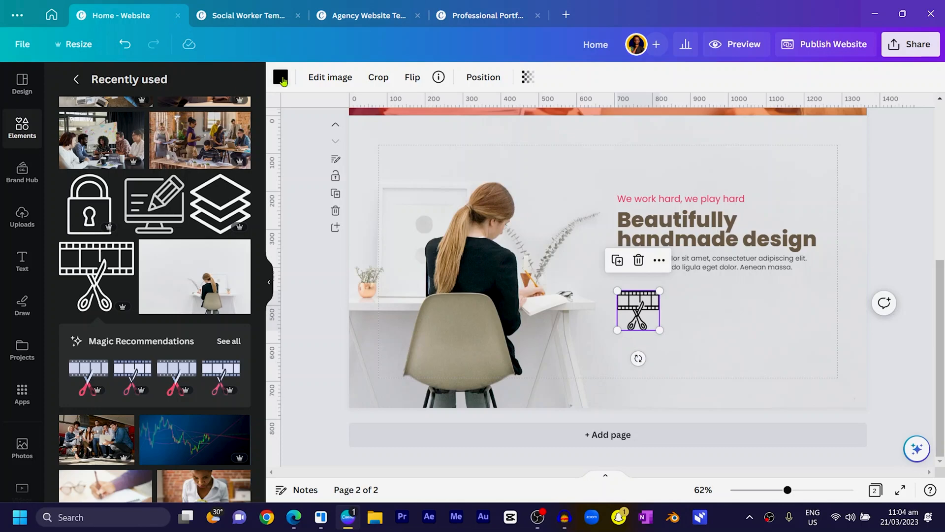
# Colour the film-strip-and-scissors icon in the document's pink and shrink it to about 85 px wide.
pyautogui.click(280, 77)
pyautogui.click(202, 153)
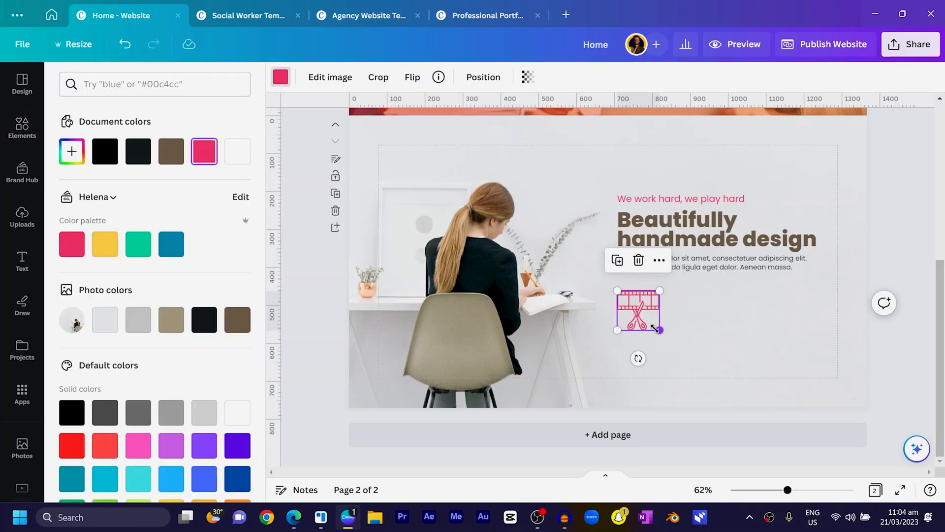
pyautogui.moveTo(656, 329); pyautogui.dragTo(648, 320)
# Duplicate the pink tagline below the film-strip icon, colour the copy in the document's brown and make it bold.
pyautogui.click(671, 199)
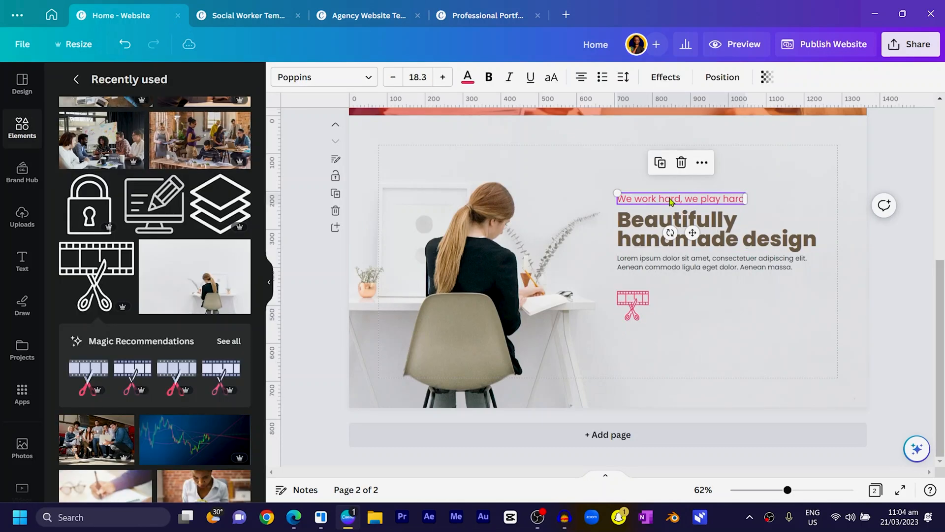
pyautogui.moveTo(694, 235); pyautogui.dragTo(696, 369)
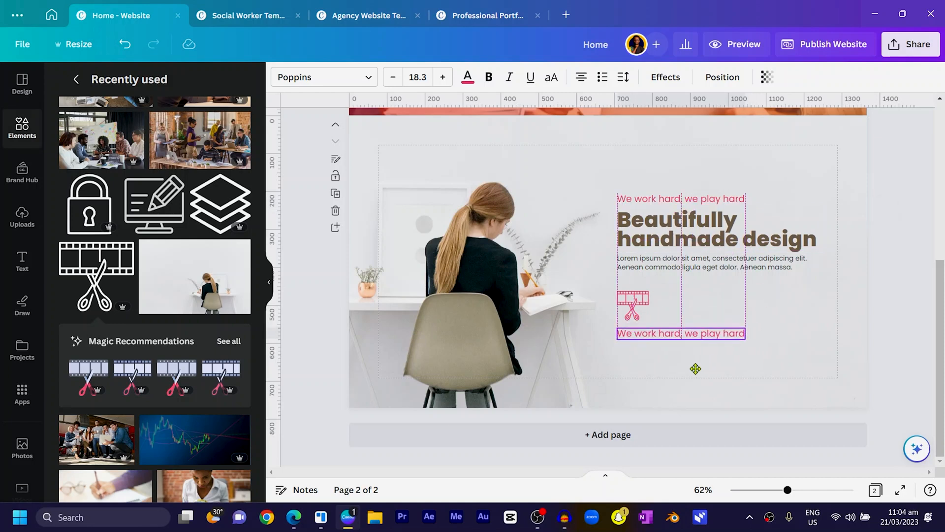
pyautogui.click(468, 76)
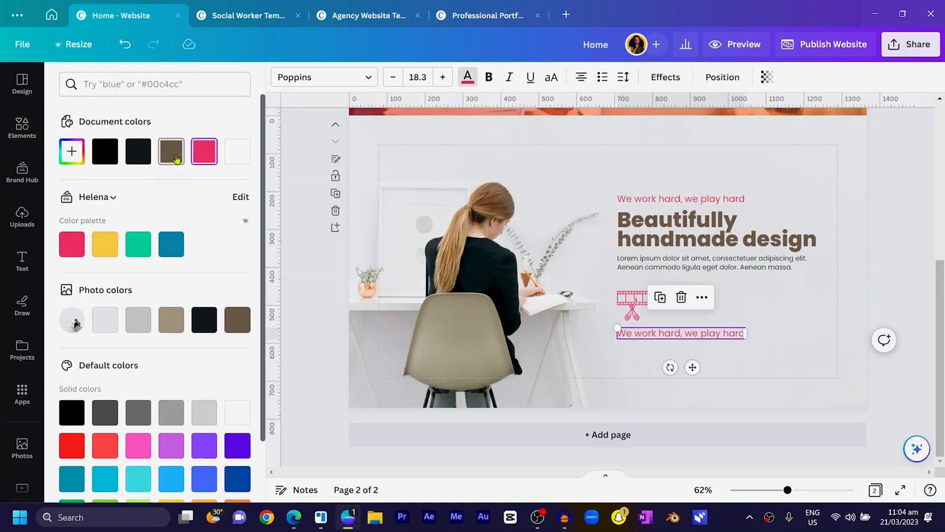
pyautogui.click(177, 158)
pyautogui.click(488, 77)
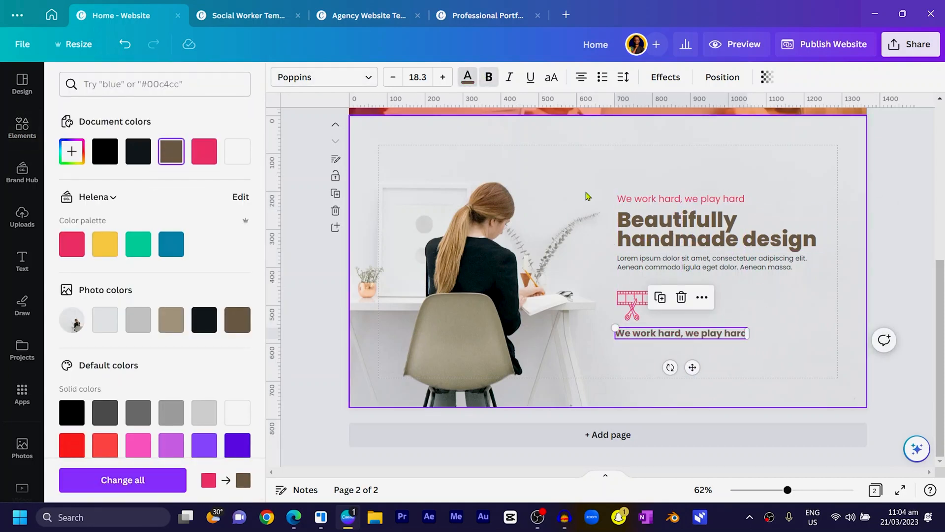
# Change the copied tagline to "Modern Edit" and place it directly under the film-strip icon, aligned with its left edge.
pyautogui.tripleClick(692, 329)
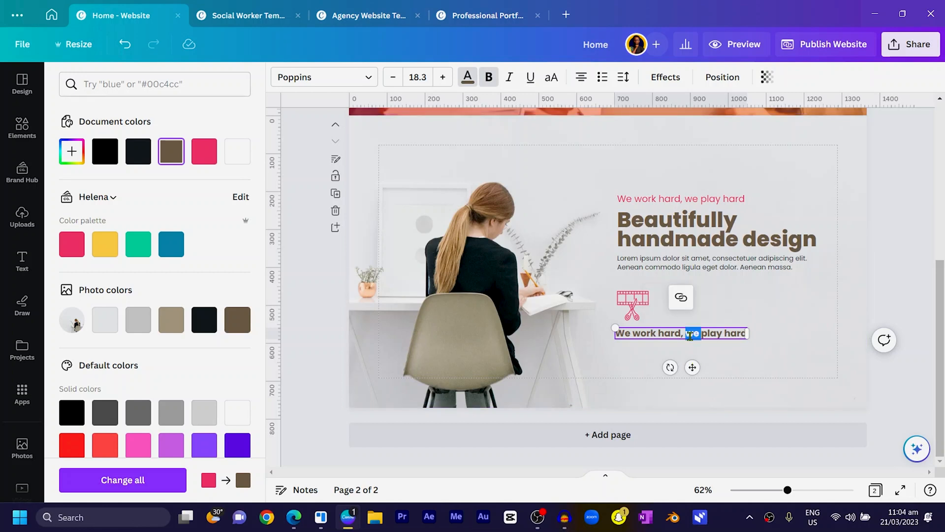
pyautogui.write('Modern Edit')
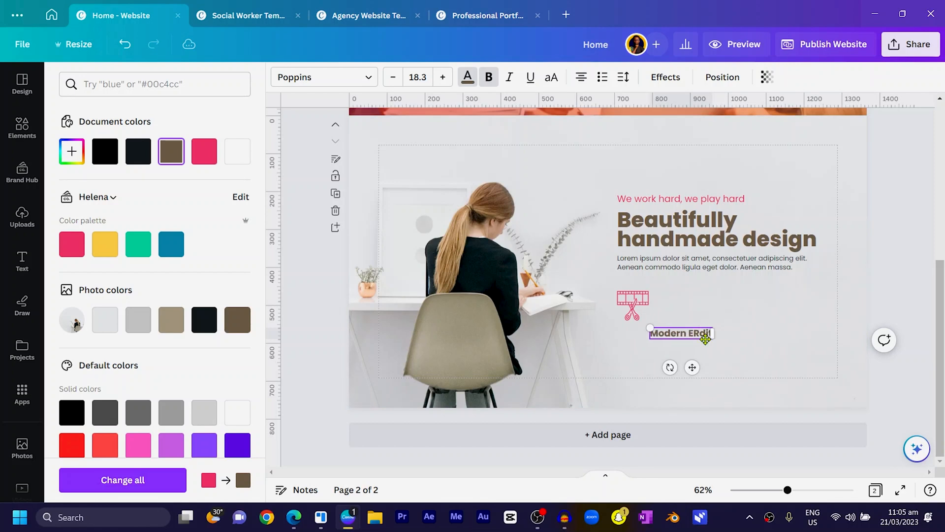
pyautogui.moveTo(692, 368); pyautogui.dragTo(658, 366)
pyautogui.click(713, 338)
pyautogui.click(641, 332)
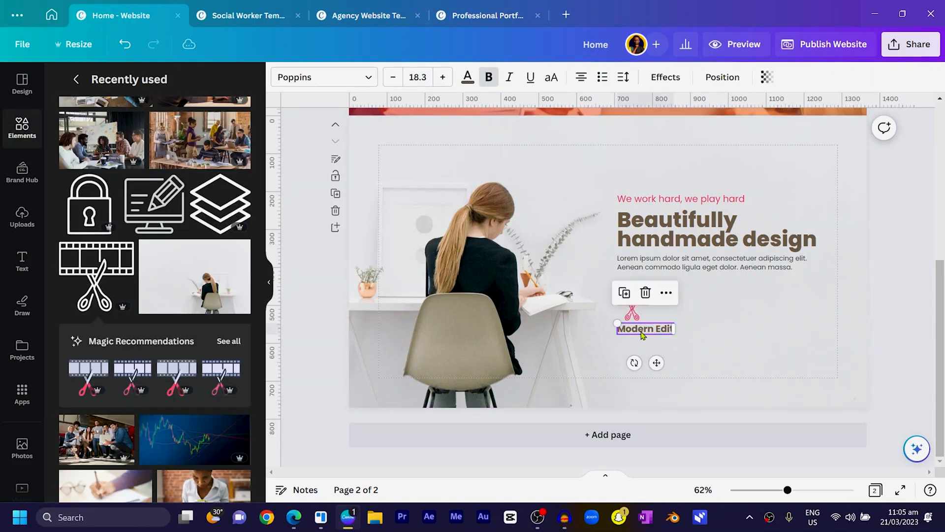
pyautogui.press('Escape')
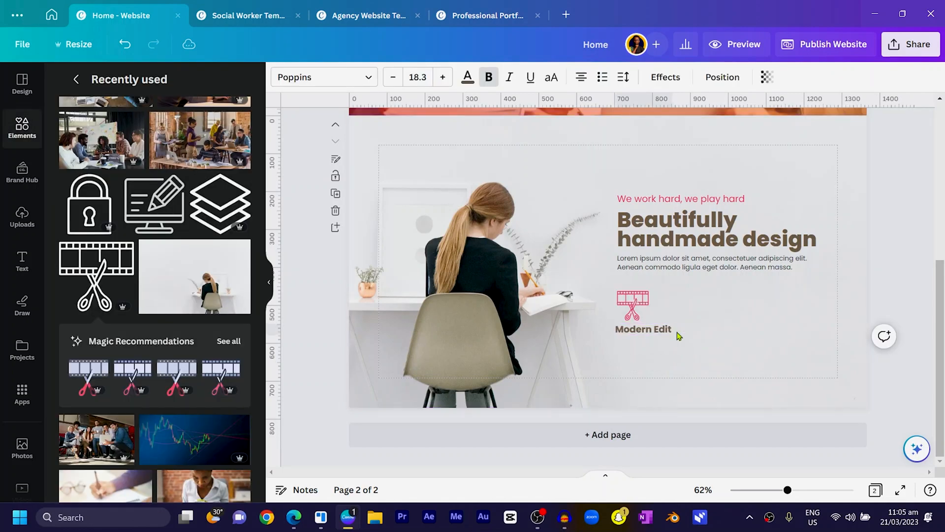
# Copy the lorem ipsum paragraph below the "Modern Edit" label and narrow its box so the text wraps to four lines.
pyautogui.click(673, 321)
pyautogui.click(721, 268)
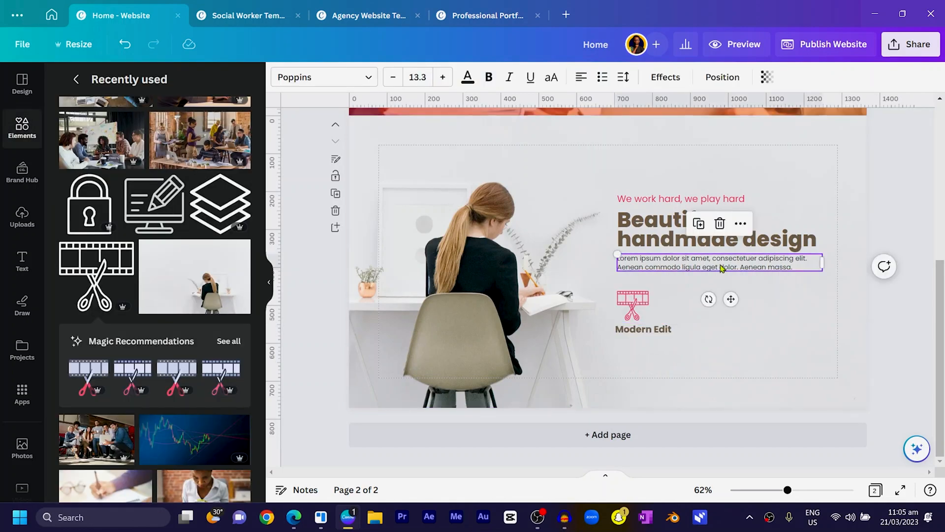
pyautogui.moveTo(722, 268); pyautogui.dragTo(701, 350)
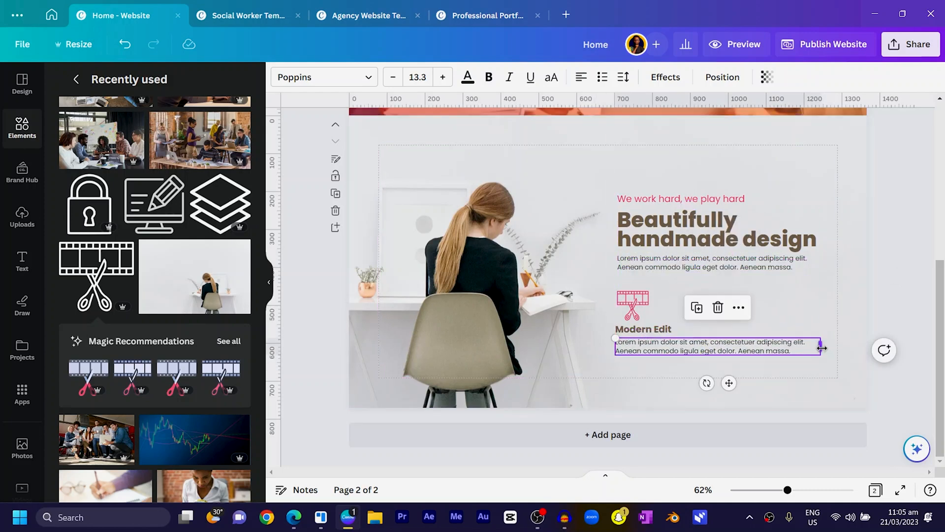
pyautogui.moveTo(821, 347); pyautogui.dragTo(719, 357)
pyautogui.click(716, 358)
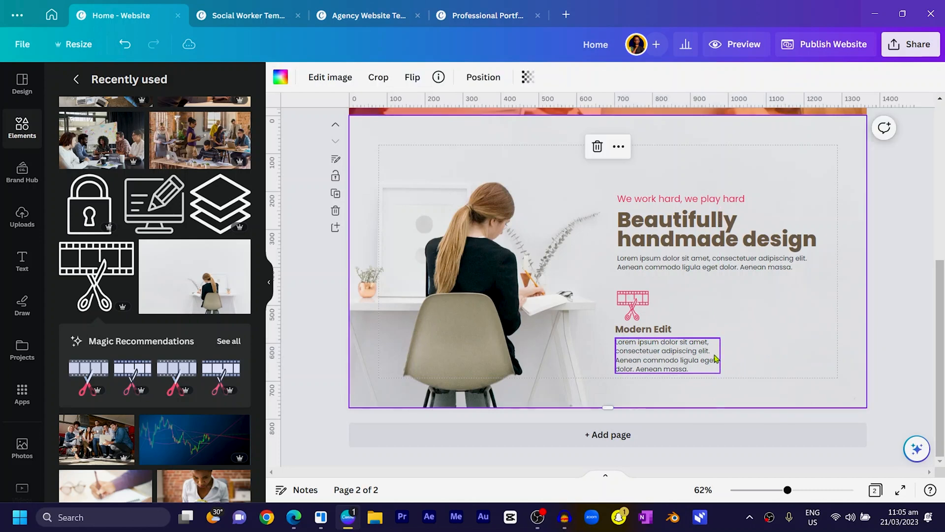
# Duplicate the "Modern Edit" label with its paragraph and place the copy beside the original at the same height.
pyautogui.click(645, 330)
pyautogui.keyDown('shift'); pyautogui.click(672, 357); pyautogui.keyUp('shift')
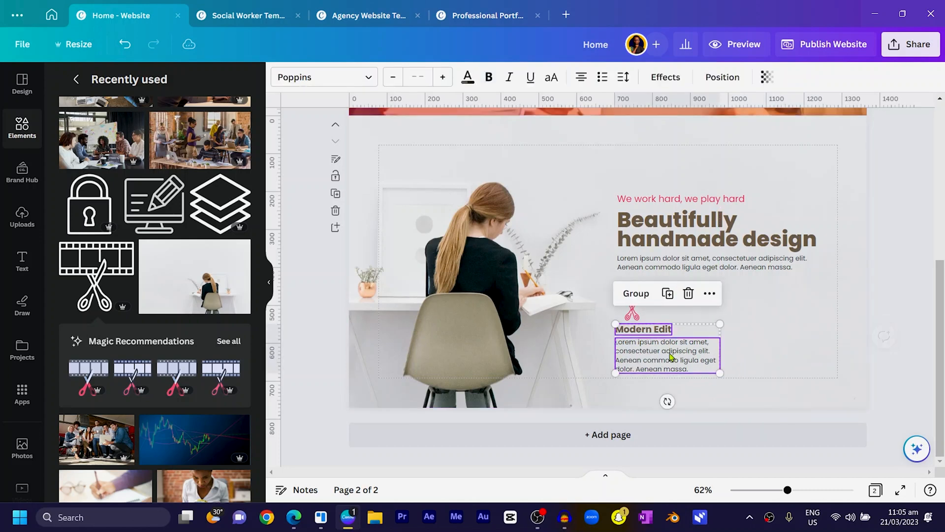
pyautogui.hotkey('ctrl', 'd')
pyautogui.moveTo(667, 362); pyautogui.dragTo(763, 353)
pyautogui.click(847, 310)
# Change the copied label to "Live Website Builder" and align its left edge with the paragraph below it.
pyautogui.click(763, 330)
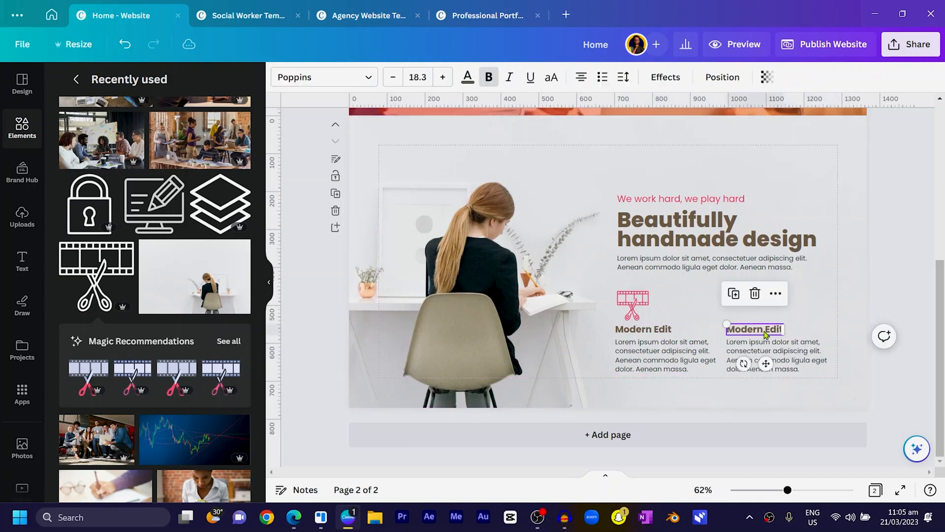
pyautogui.doubleClick(763, 330)
pyautogui.press('BackSpace')
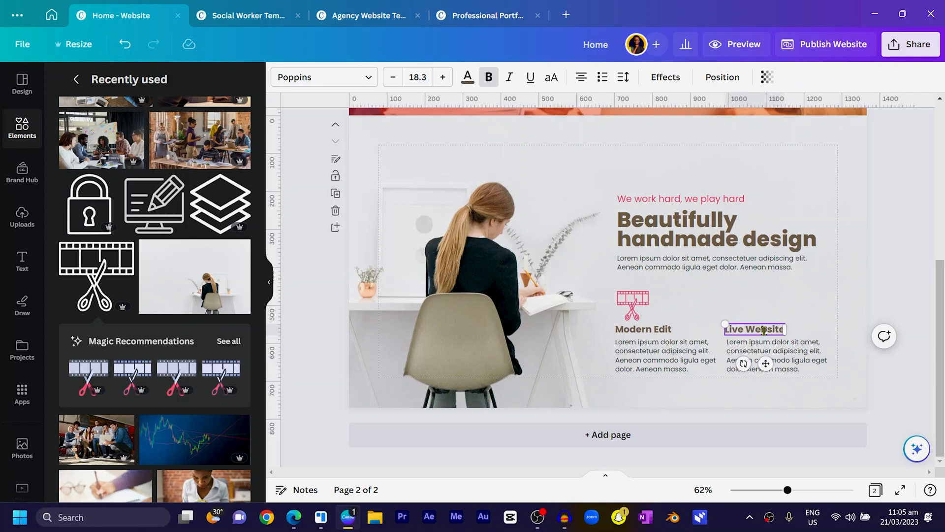
pyautogui.write('Live Website Buid')
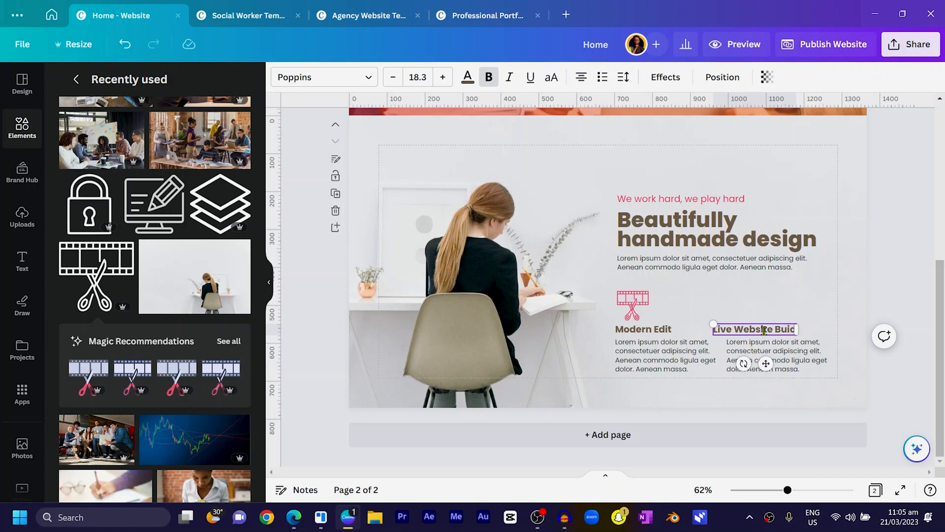
pyautogui.press('BackSpace')
pyautogui.press('BackSpace')
pyautogui.write('ilde')
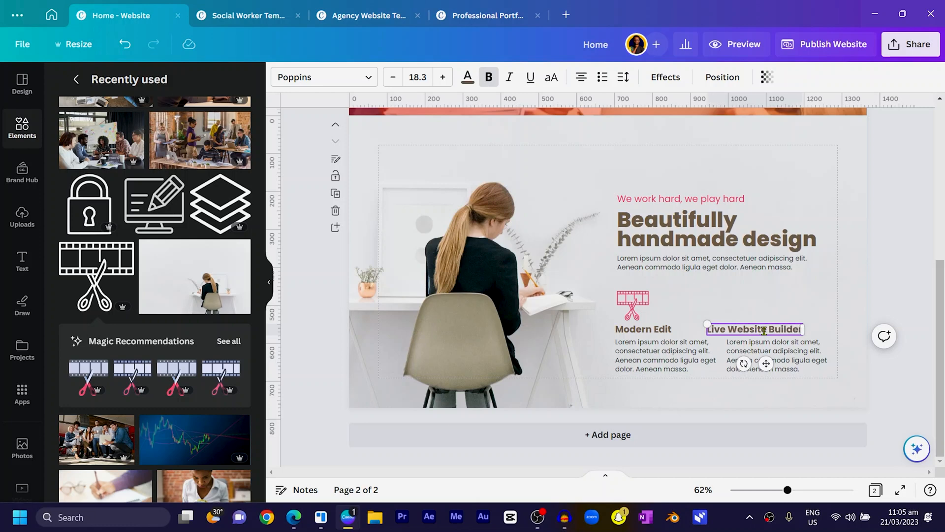
pyautogui.write('r')
pyautogui.moveTo(767, 364); pyautogui.dragTo(782, 364)
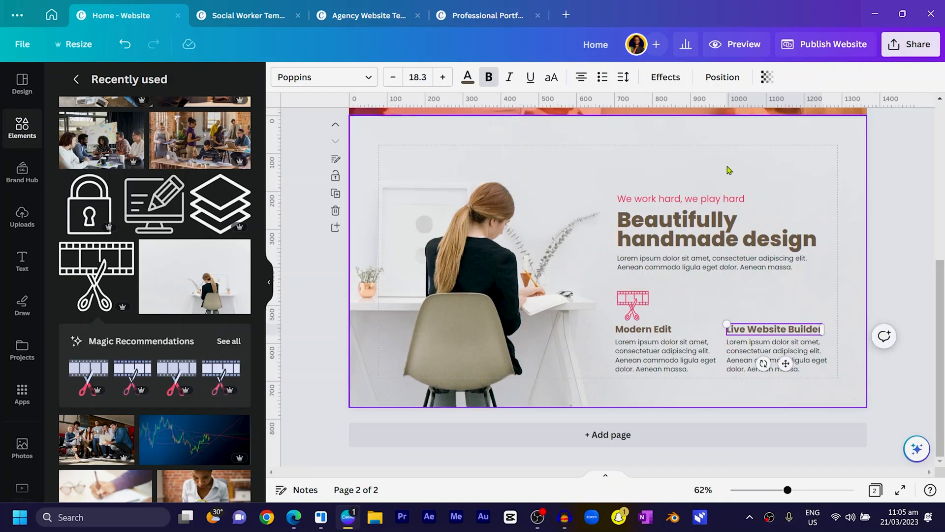
# Add the stacked-layers icon in the document's pink above "Live Website Builder" and centre the section's whole text block vertically.
pyautogui.click(232, 211)
pyautogui.moveTo(546, 198); pyautogui.dragTo(612, 291)
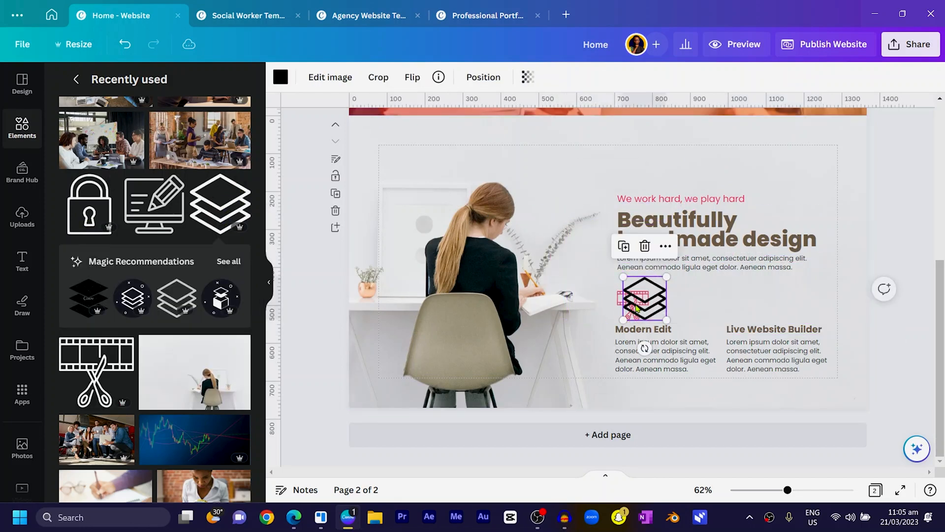
pyautogui.click(280, 78)
pyautogui.click(875, 201)
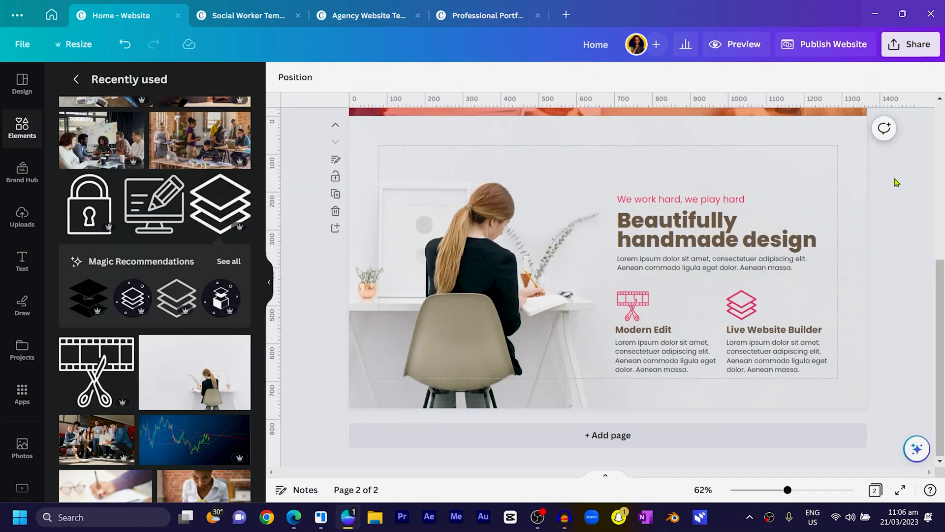
pyautogui.moveTo(894, 179); pyautogui.dragTo(639, 343)
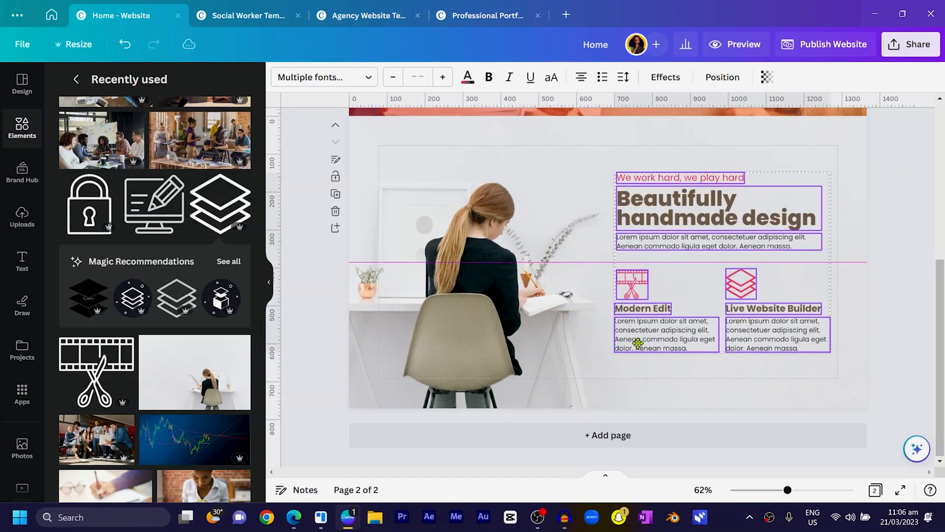
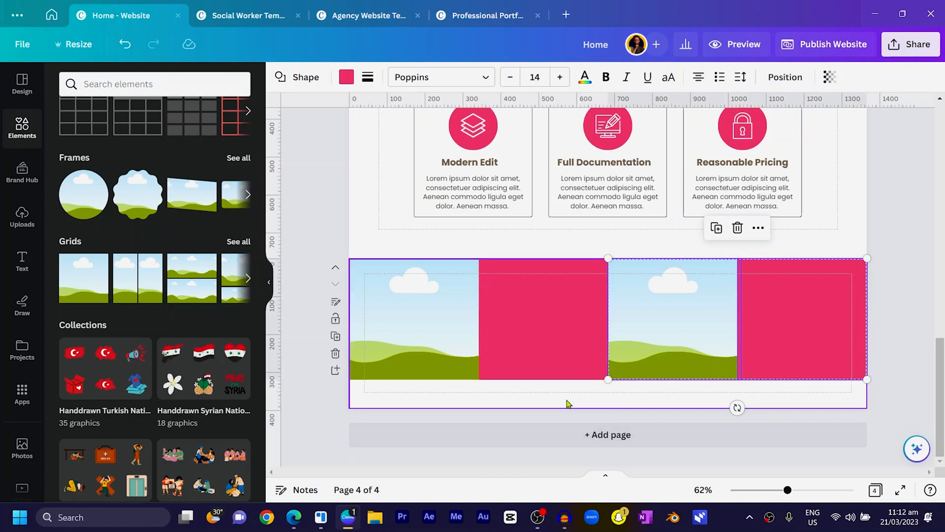
# Shorten page 4 so its lower edge meets the bottom of the frames and pink squares.
pyautogui.click(570, 403)
pyautogui.moveTo(580, 409); pyautogui.dragTo(575, 406)
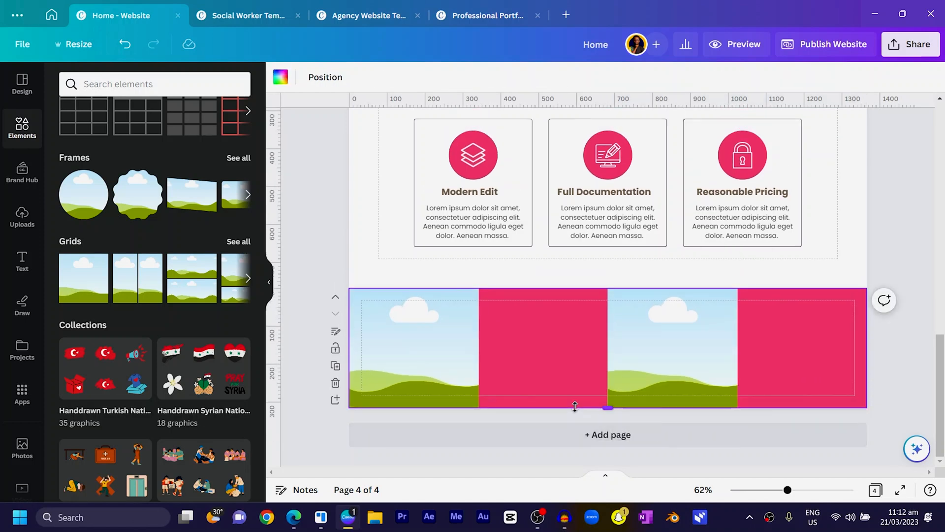
# Try the document's brown as the fill of both pink squares on page 4 and undo it.
pyautogui.click(521, 302)
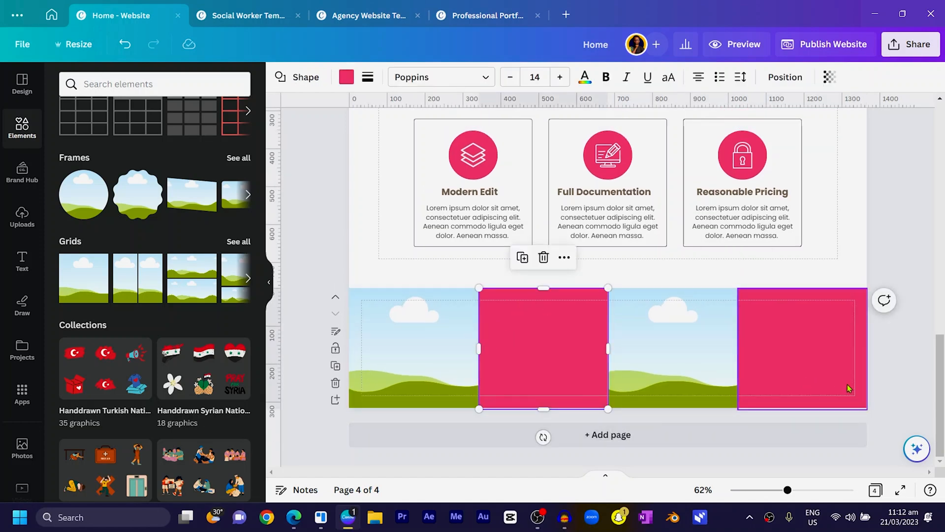
pyautogui.click(837, 371)
pyautogui.keyDown('shift'); pyautogui.click(512, 320); pyautogui.keyUp('shift')
pyautogui.click(347, 77)
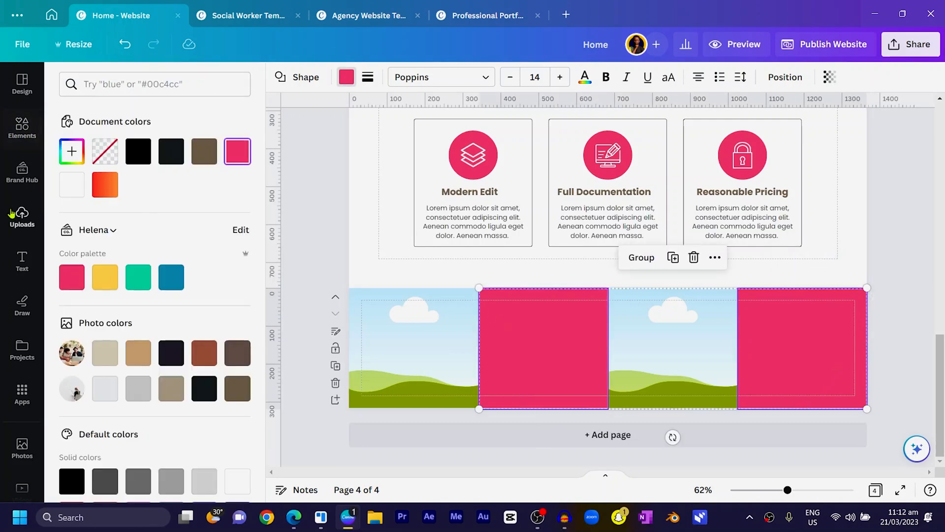
pyautogui.click(196, 158)
pyautogui.scroll(15, 427, 280)
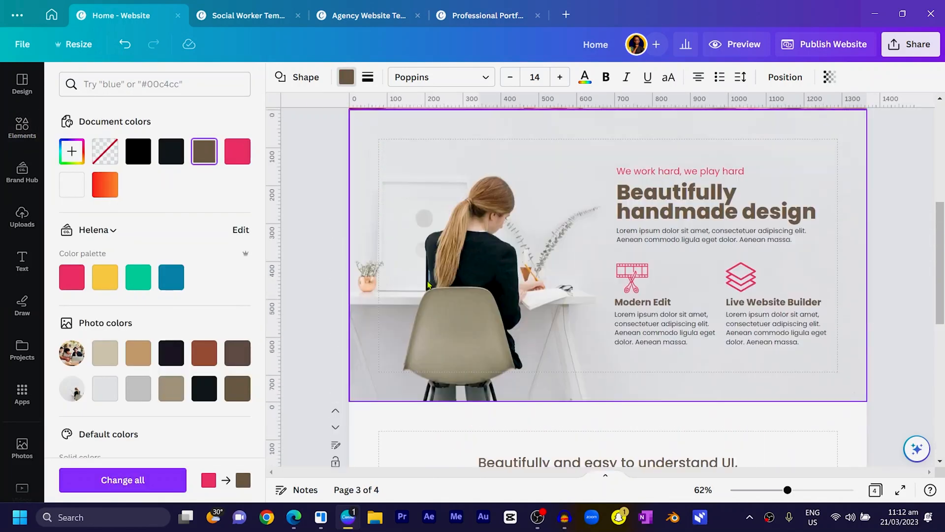
pyautogui.scroll(-15, 610, 275)
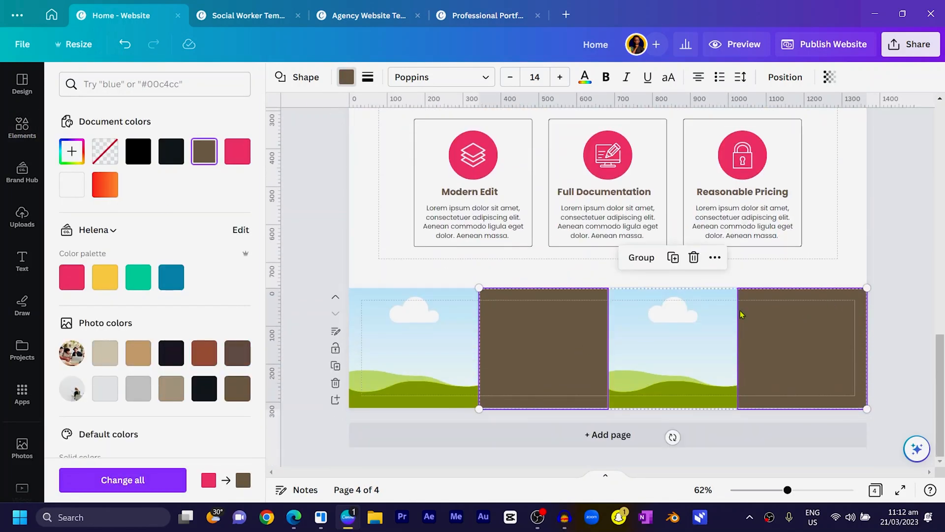
pyautogui.hotkey('ctrl', 'z')
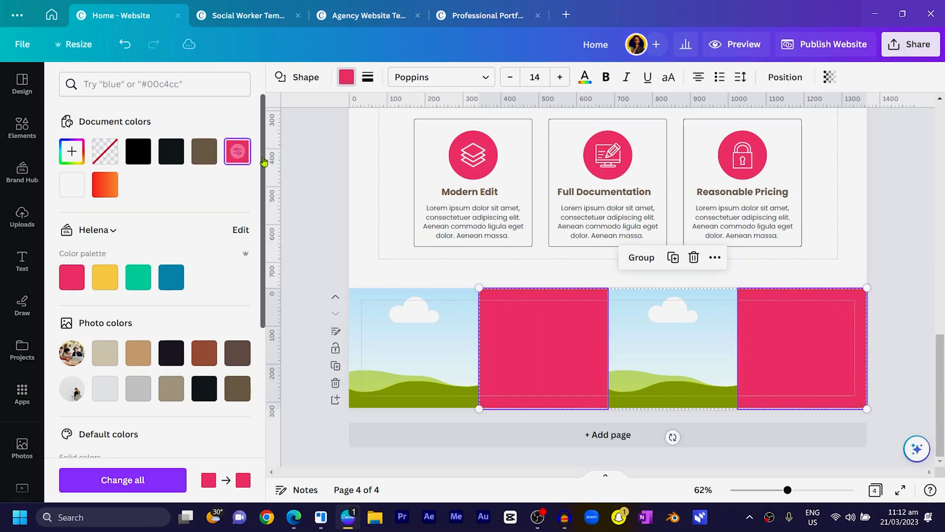
pyautogui.click(399, 248)
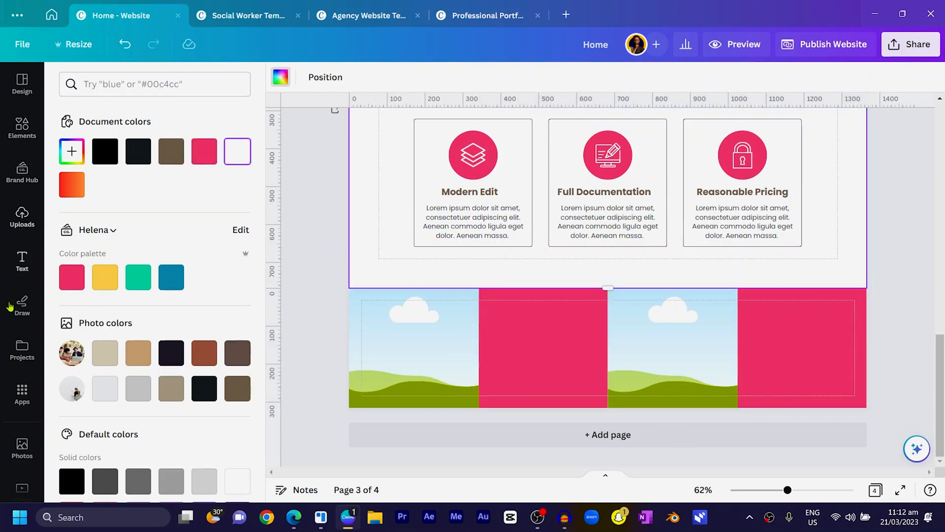
# Fill the first frame on page 4 with the recently used photo of colleagues around a computer, cropped to show their faces.
pyautogui.scroll(-4, 10, 306)
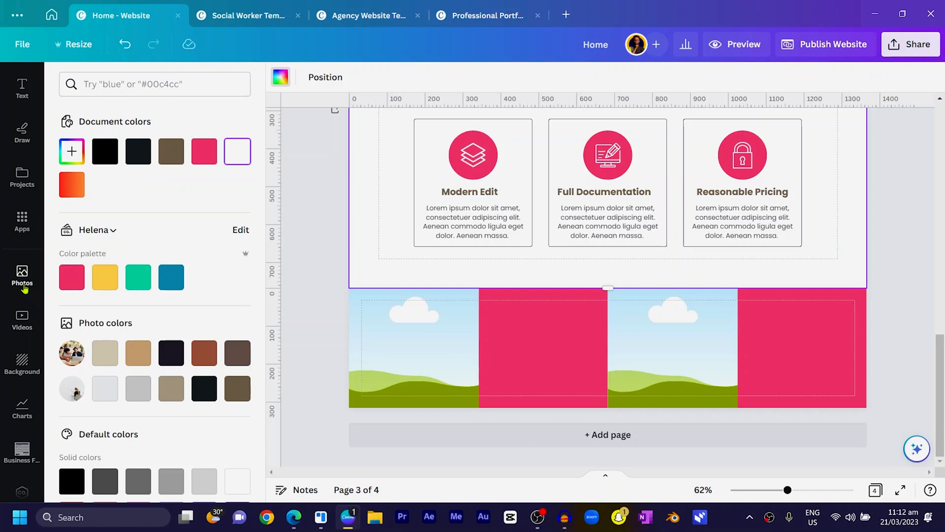
pyautogui.click(22, 278)
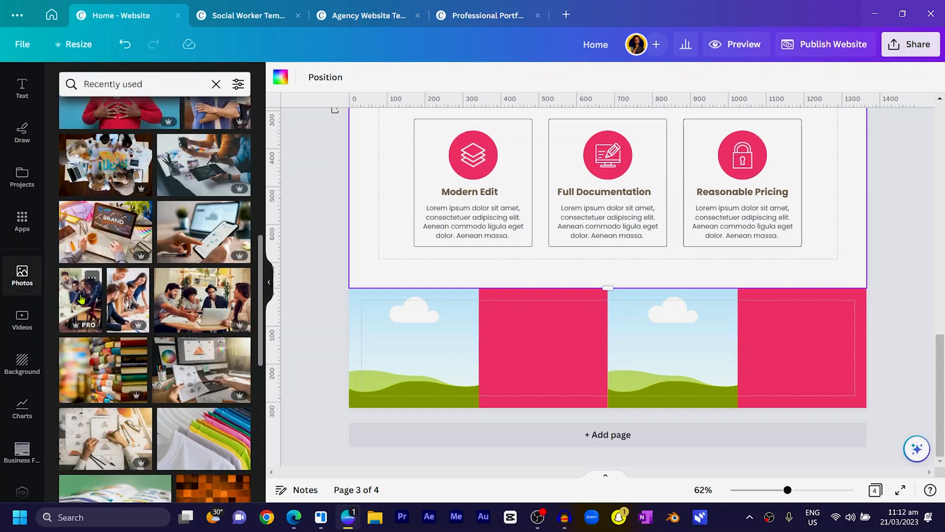
pyautogui.moveTo(81, 299); pyautogui.dragTo(408, 365)
pyautogui.doubleClick(405, 370)
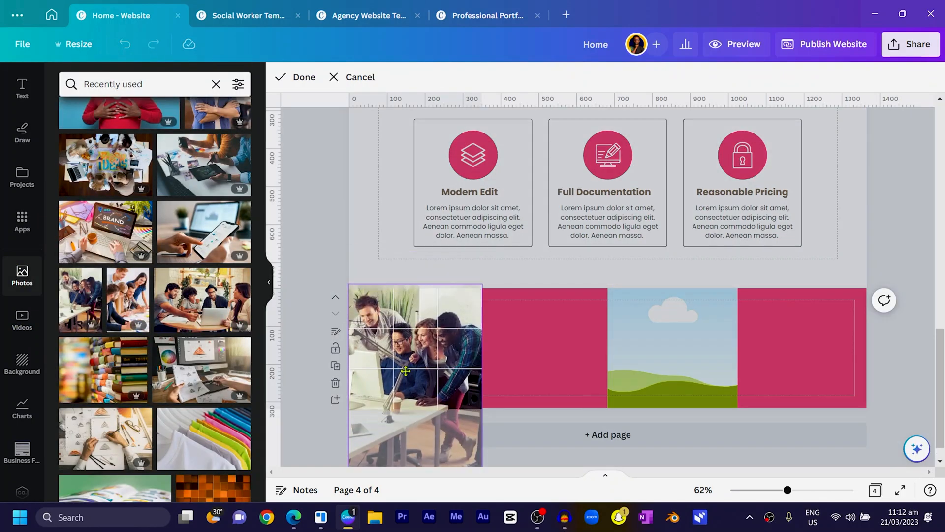
pyautogui.click(302, 78)
# Flip the photo in the first frame horizontally.
pyautogui.click(412, 77)
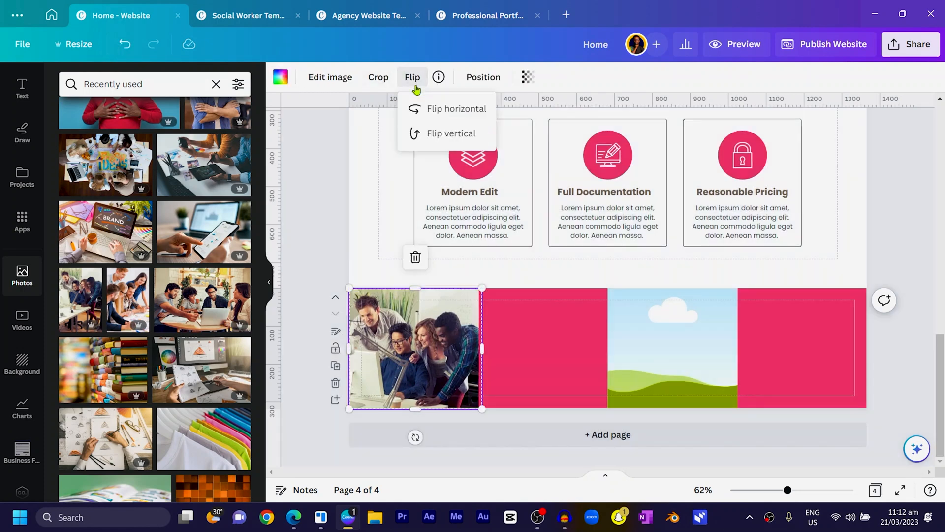
pyautogui.click(445, 109)
pyautogui.click(287, 298)
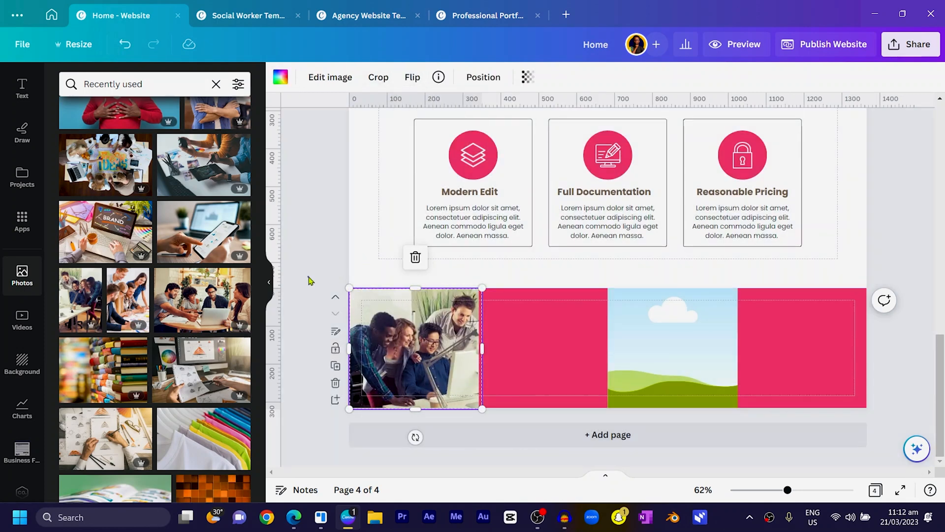
# Fill the second frame on page 4 with the recently used overhead photo of people lying around papers, enlarged and cropped onto the group.
pyautogui.click(634, 364)
pyautogui.scroll(-6, 151, 273)
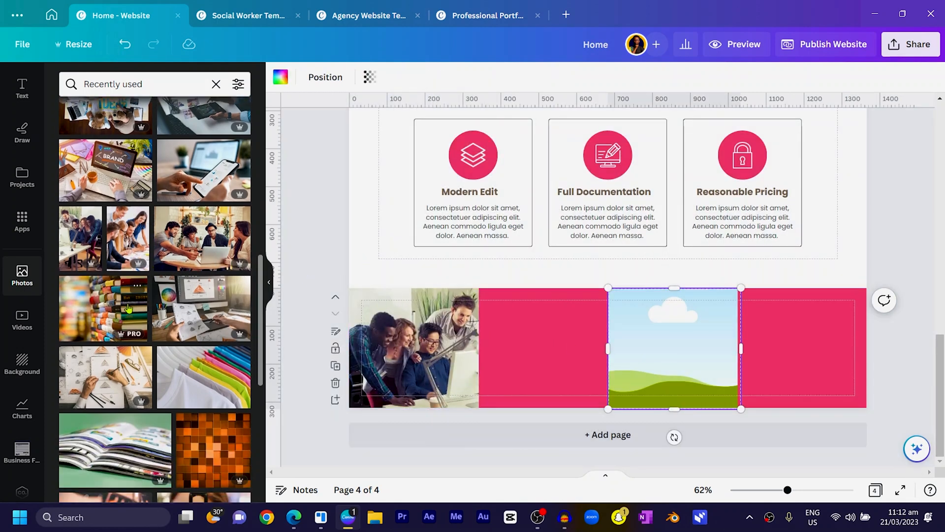
pyautogui.moveTo(203, 229); pyautogui.dragTo(662, 351)
pyautogui.doubleClick(722, 324)
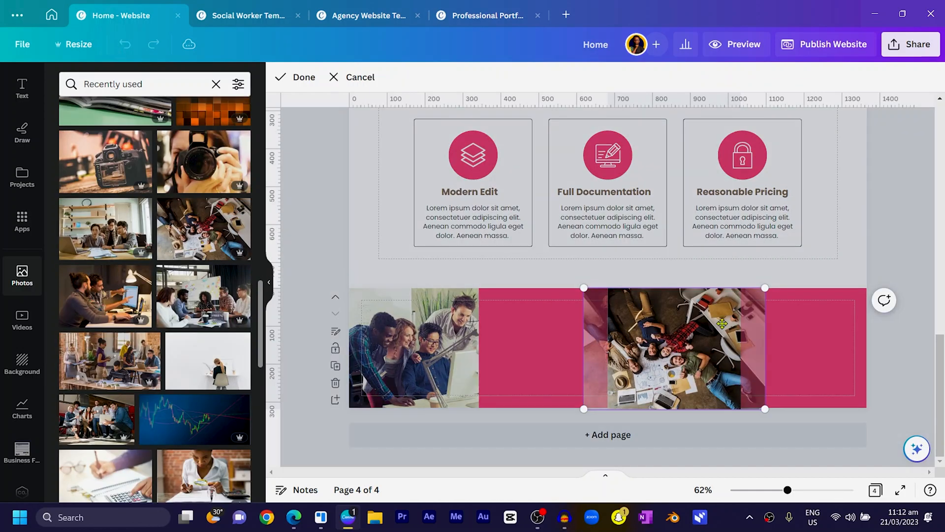
pyautogui.moveTo(765, 290); pyautogui.dragTo(828, 245)
pyautogui.moveTo(656, 365); pyautogui.dragTo(648, 376)
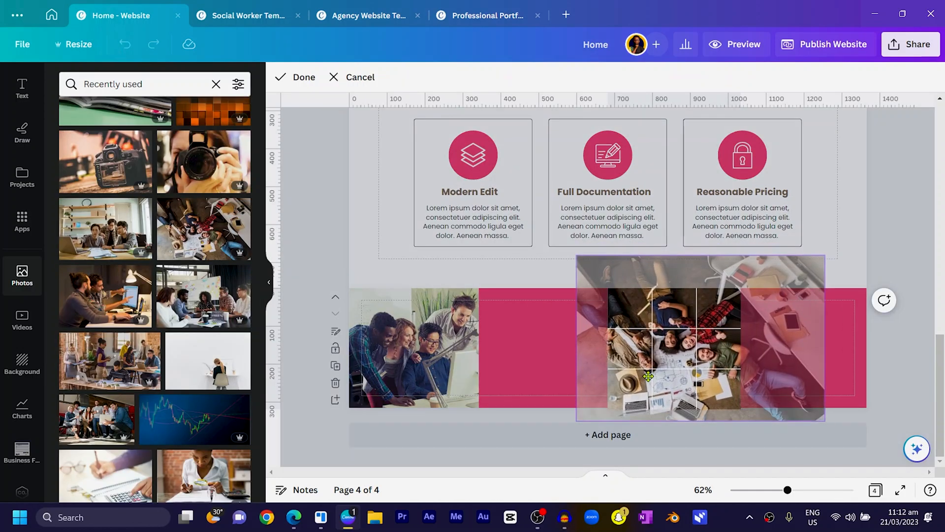
pyautogui.click(290, 81)
pyautogui.click(340, 224)
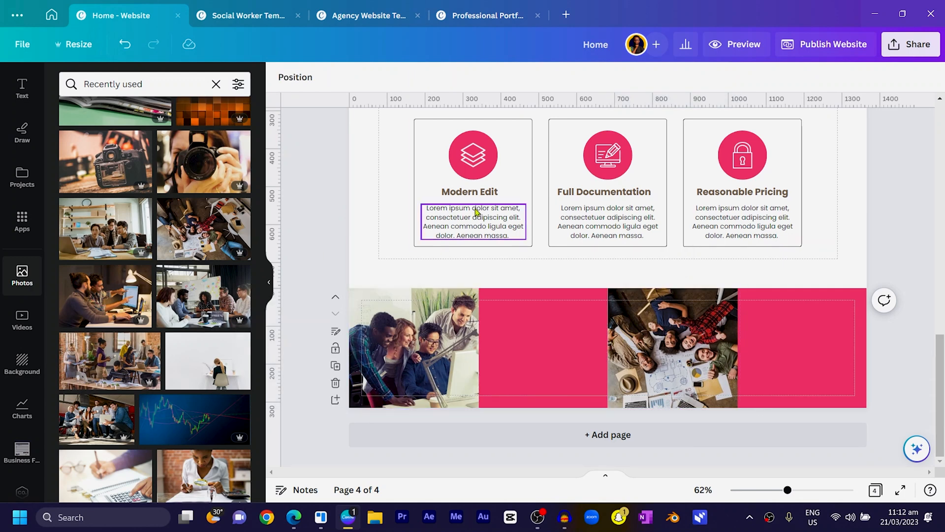
# Place a copy of the "Modern Edit" card heading near the top of the first pink square, coloured in the document's off-white.
pyautogui.click(489, 191)
pyautogui.hotkey('ctrl', 'd')
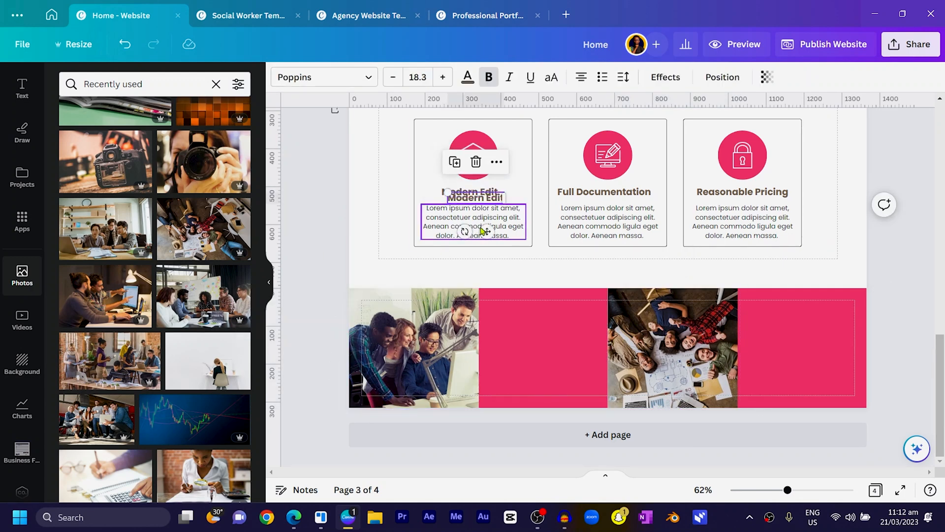
pyautogui.moveTo(486, 230); pyautogui.dragTo(532, 349)
pyautogui.click(467, 76)
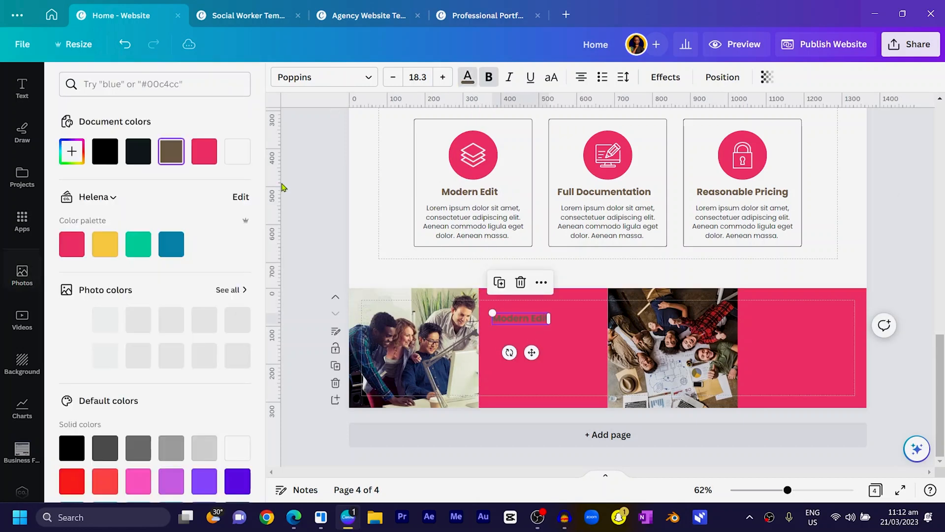
pyautogui.click(237, 151)
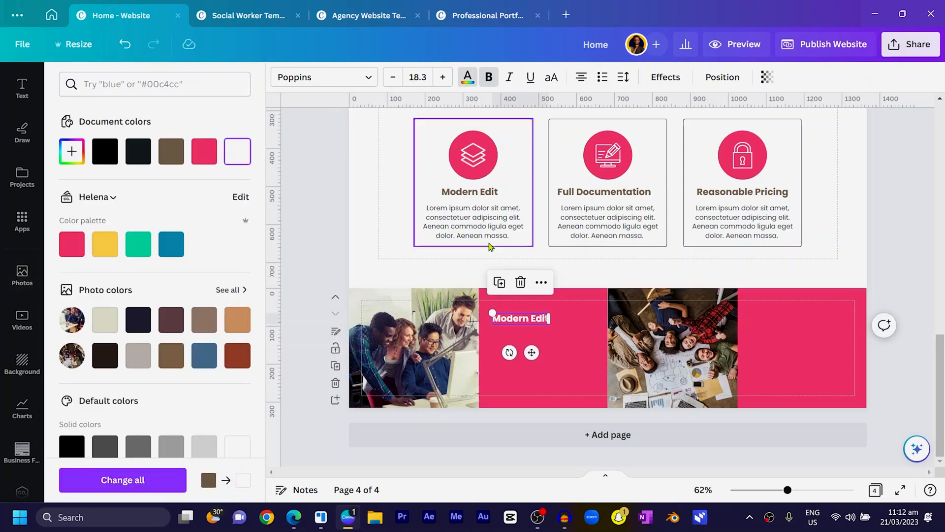
# Place a copy of the card's lorem ipsum paragraph under the pink square's "Modern Edit" heading, coloured off-white and left-aligned.
pyautogui.click(472, 222)
pyautogui.hotkey('ctrl', 'd')
pyautogui.moveTo(481, 220); pyautogui.dragTo(544, 338)
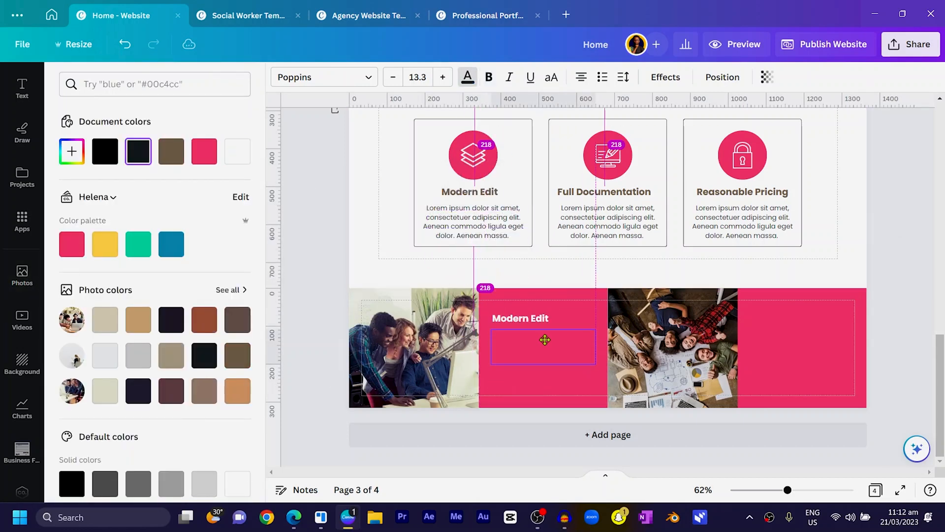
pyautogui.click(238, 151)
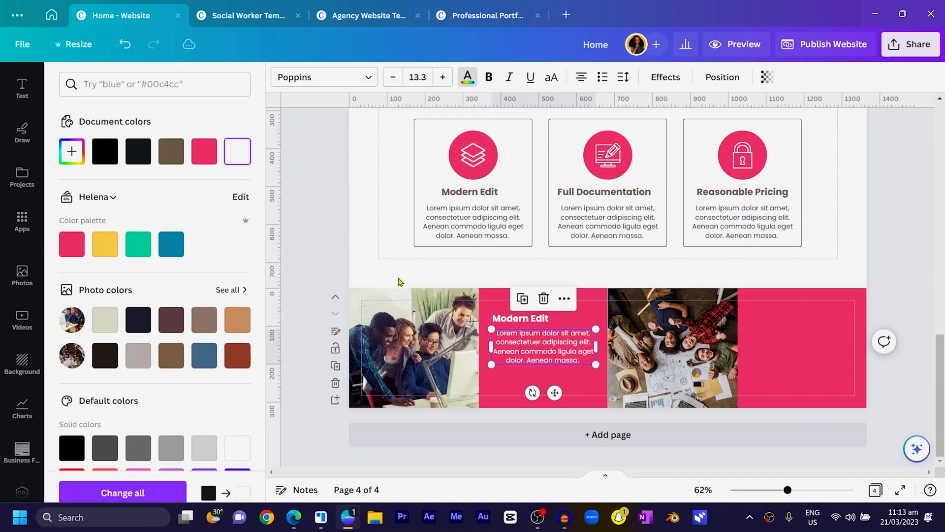
pyautogui.click(580, 79)
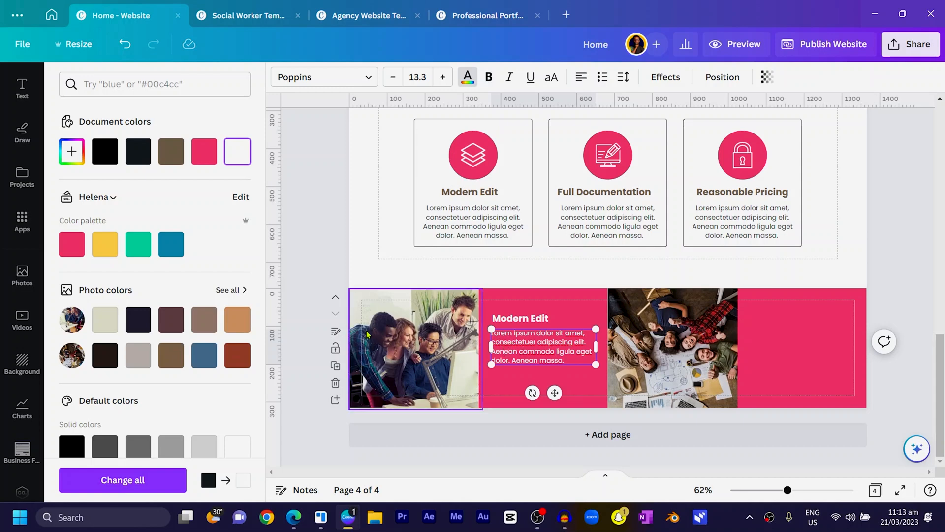
pyautogui.click(326, 257)
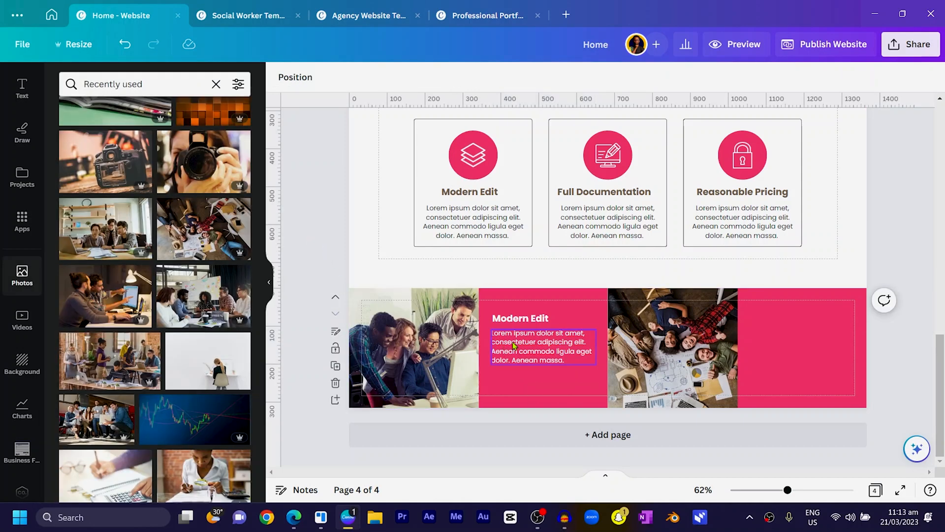
# Place a copy of the "Full Documentation" card heading on the second pink square and colour it off-white.
pyautogui.click(610, 193)
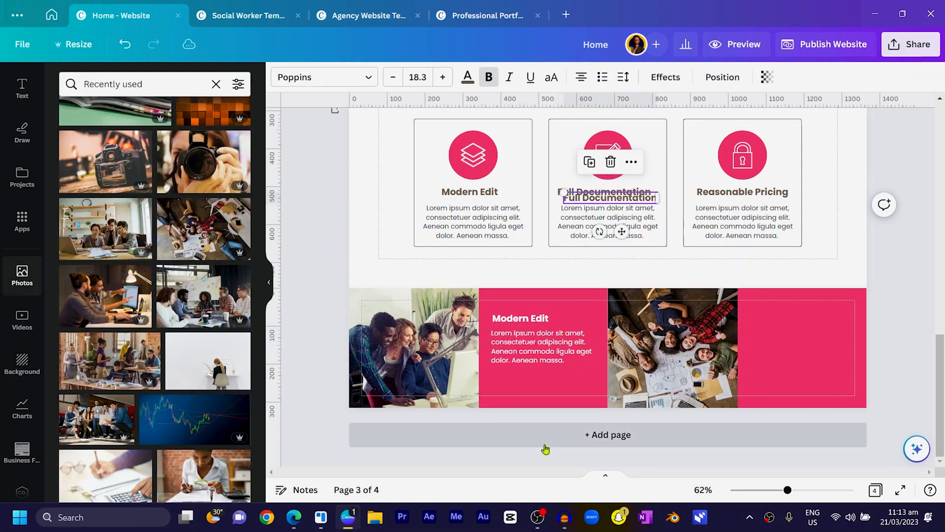
pyautogui.moveTo(661, 241); pyautogui.dragTo(819, 372)
pyautogui.click(468, 77)
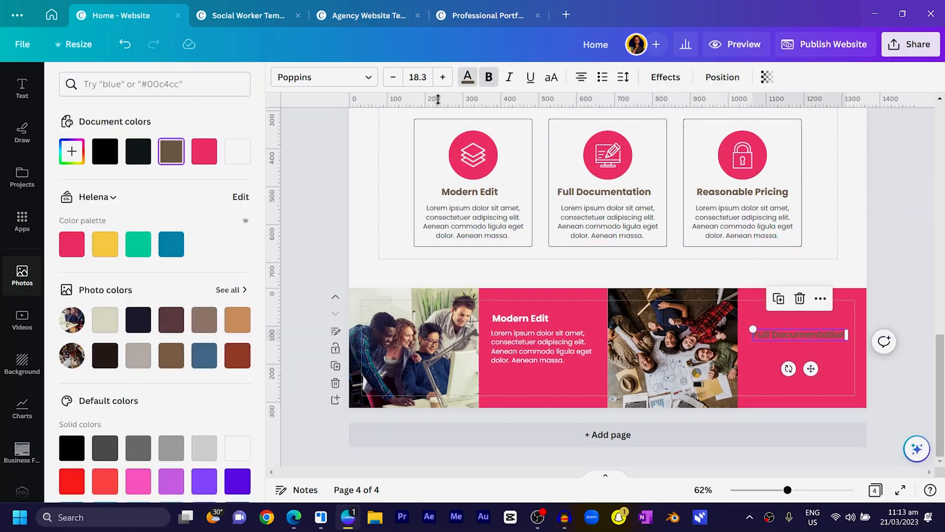
# Copy the off-white paragraph to the second pink square and arrange it under the "Full Documentation" heading, matching the first square's layout.
pyautogui.click(567, 357)
pyautogui.hotkey('ctrl', 'd')
pyautogui.moveTo(565, 359); pyautogui.dragTo(787, 319)
pyautogui.keyDown('shift'); pyautogui.click(805, 336); pyautogui.keyUp('shift')
pyautogui.click(792, 343)
pyautogui.hotkey('ctrl', 'z')
pyautogui.click(788, 324)
pyautogui.click(885, 263)
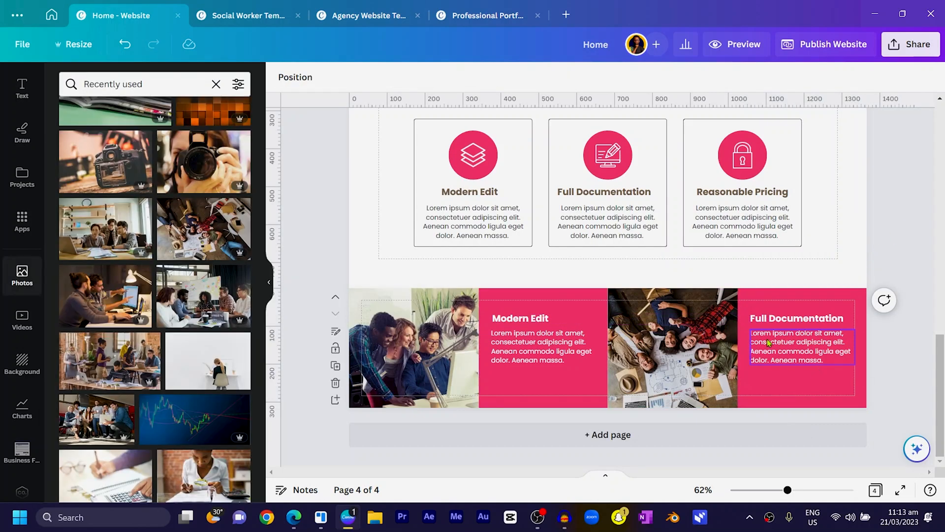
# Place a smaller copy of the hero's "Work with us" button under the paragraph in the first pink square.
pyautogui.scroll(-3, 168, 234)
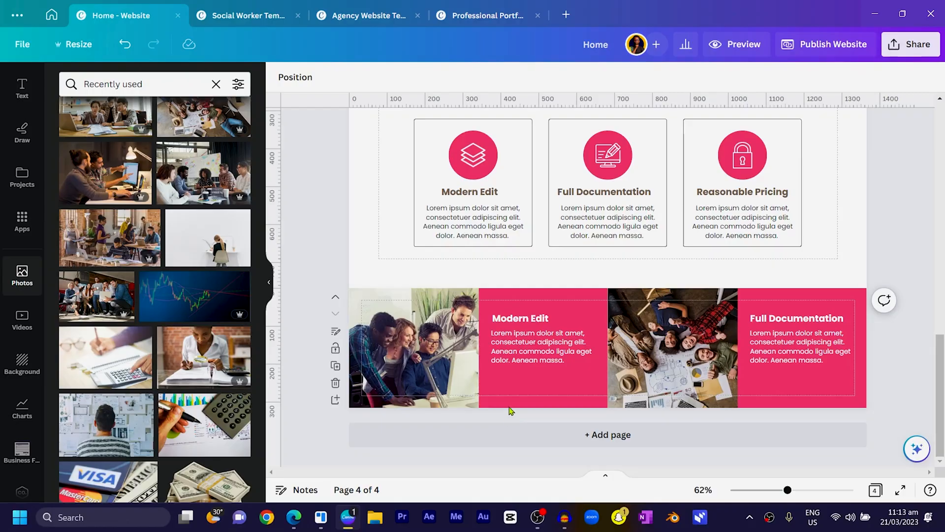
pyautogui.scroll(15, 522, 388)
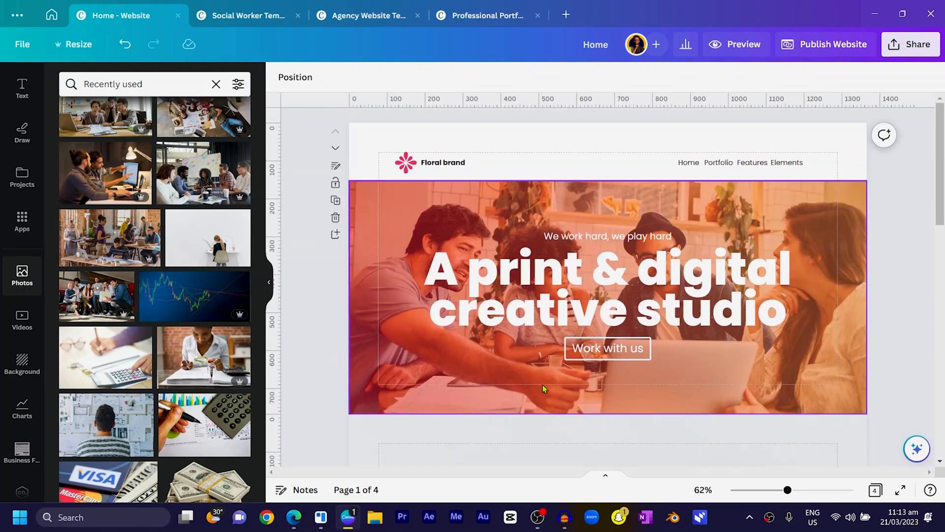
pyautogui.click(611, 357)
pyautogui.hotkey('ctrl', 'd')
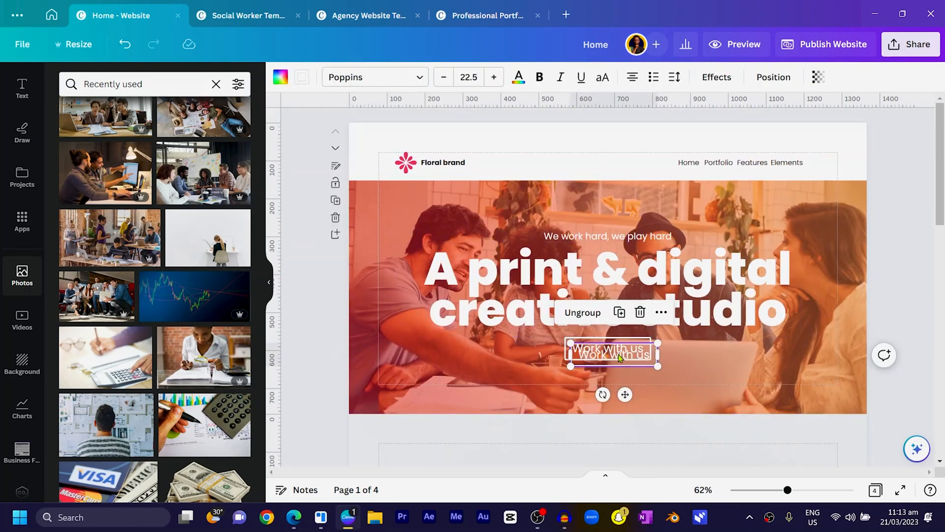
pyautogui.scroll(-15, 618, 353)
pyautogui.moveTo(618, 356); pyautogui.dragTo(540, 396)
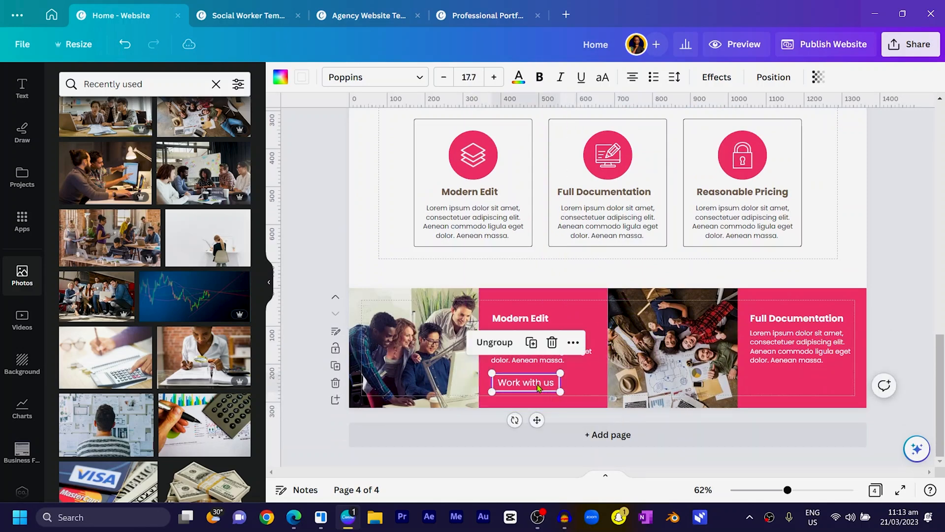
# Change the label of the button in the first pink square to "Learn More".
pyautogui.doubleClick(537, 384)
pyautogui.write('Le')
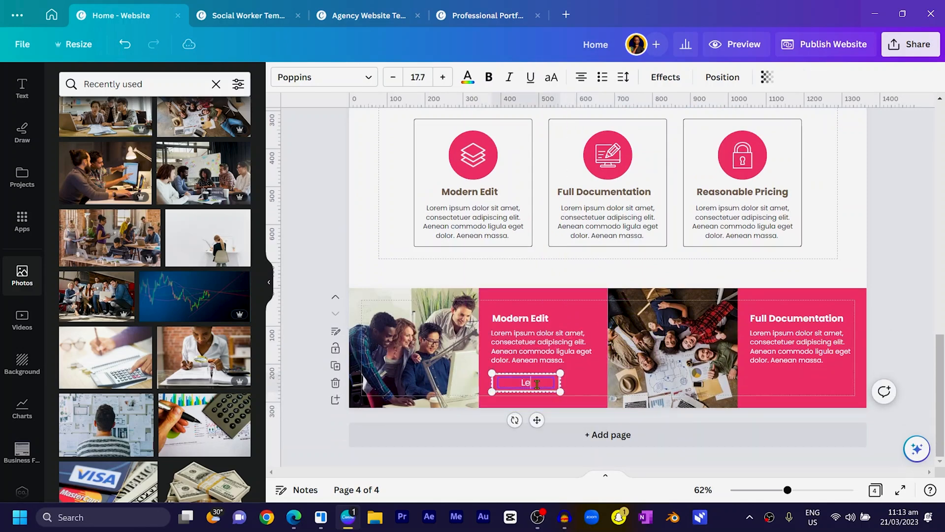
pyautogui.write('arn More')
pyautogui.click(338, 247)
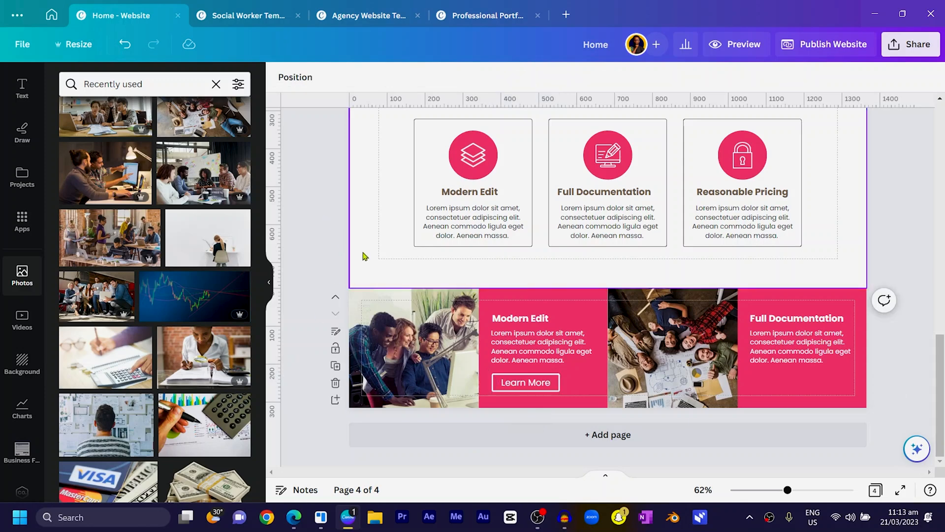
# Shrink the "Learn More" button to a text size of 14.7 and place a copy under the second pink square's paragraph.
pyautogui.hotkey('ctrl', '+')
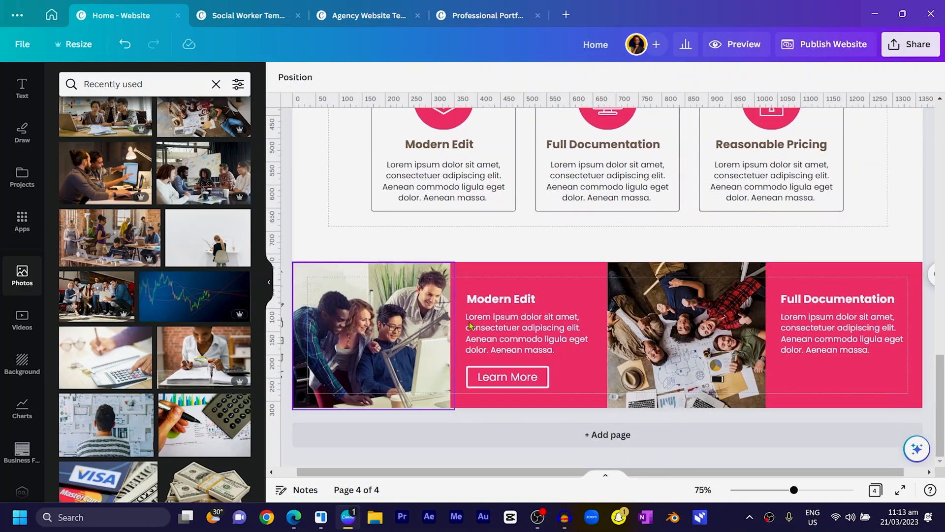
pyautogui.click(534, 388)
pyautogui.moveTo(550, 389); pyautogui.dragTo(530, 390)
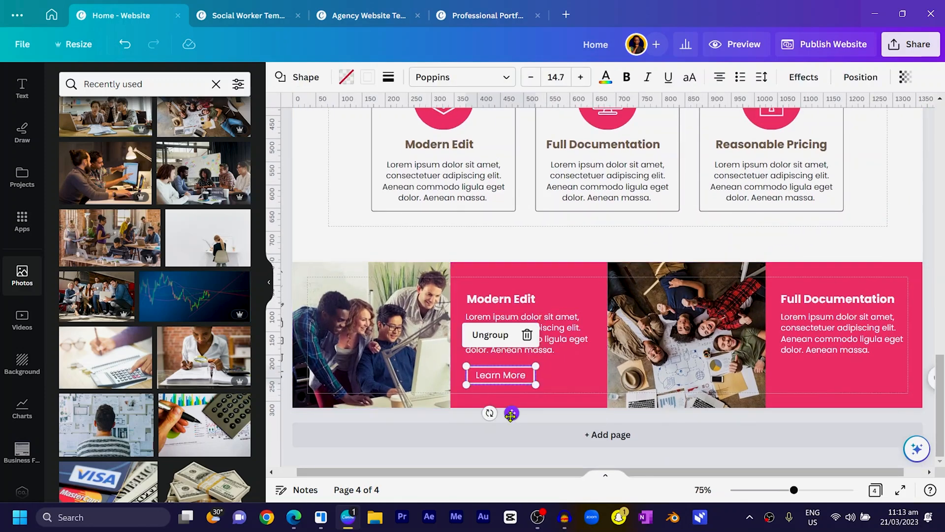
pyautogui.hotkey('ctrl', 'd')
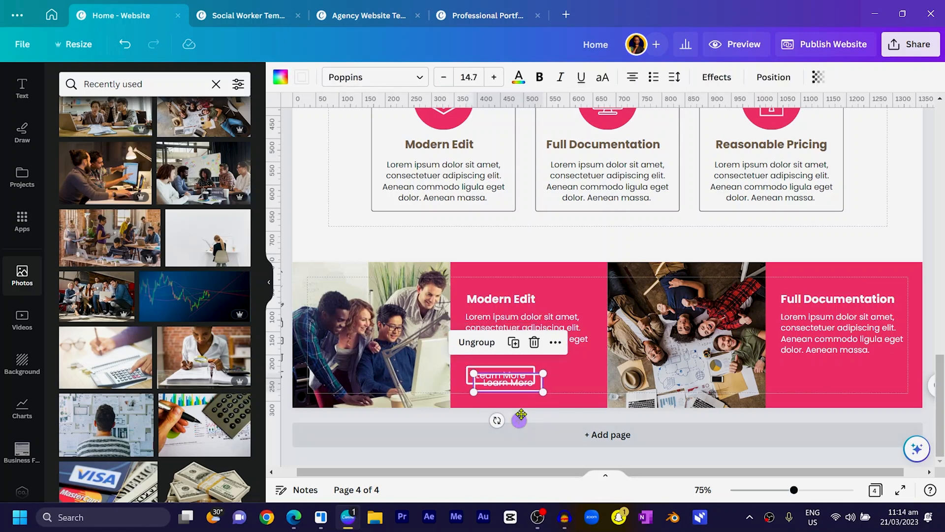
pyautogui.moveTo(520, 421); pyautogui.dragTo(826, 414)
# Add a blank page 5 below the strip of photos and pink squares.
pyautogui.scroll(-5, 847, 320)
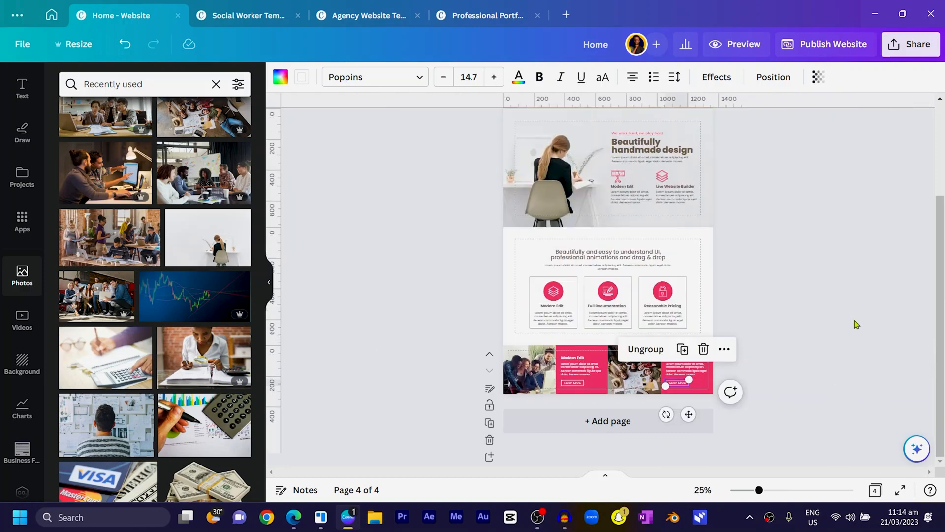
pyautogui.scroll(1, 791, 310)
pyautogui.scroll(-2, 788, 330)
pyautogui.click(805, 352)
pyautogui.scroll(1, 802, 363)
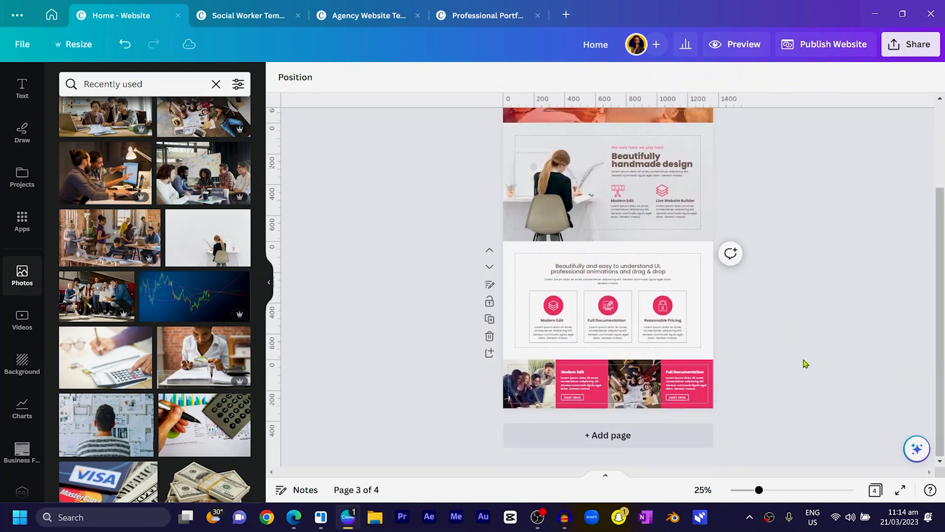
pyautogui.click(608, 436)
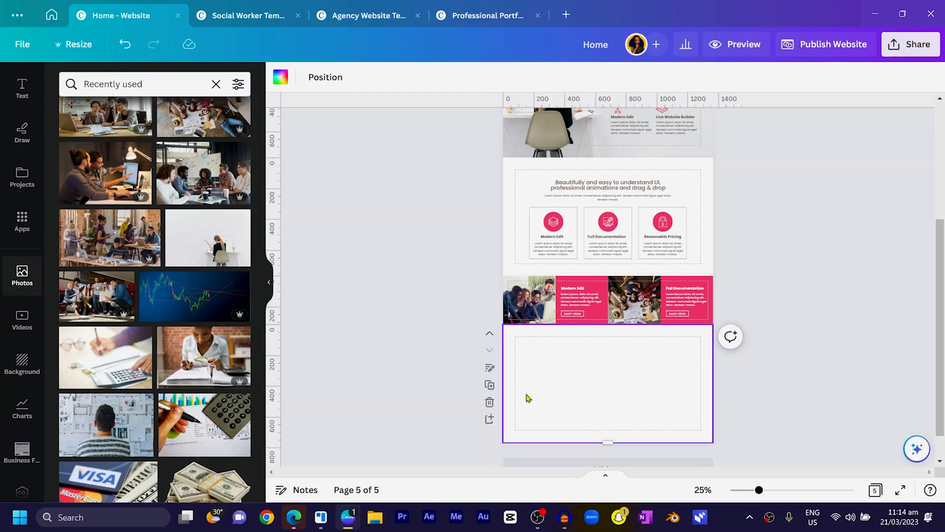
# Place a copy of page 3's "Beautifully and easy to understand UI" heading, centred, near the top of page 5.
pyautogui.scroll(3, 528, 398)
pyautogui.scroll(-4, 532, 395)
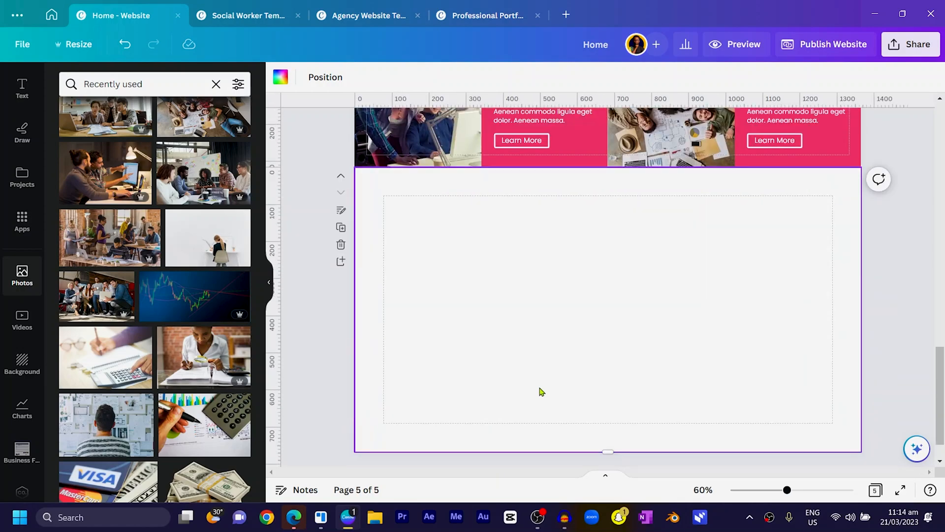
pyautogui.scroll(9, 557, 365)
pyautogui.scroll(-3, 588, 356)
pyautogui.click(594, 327)
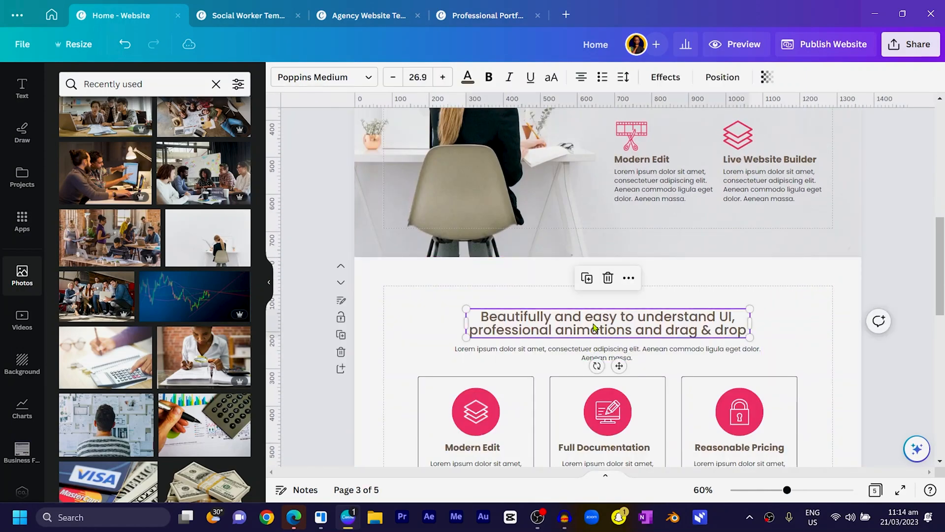
pyautogui.scroll(1, 595, 327)
pyautogui.scroll(-2, 593, 286)
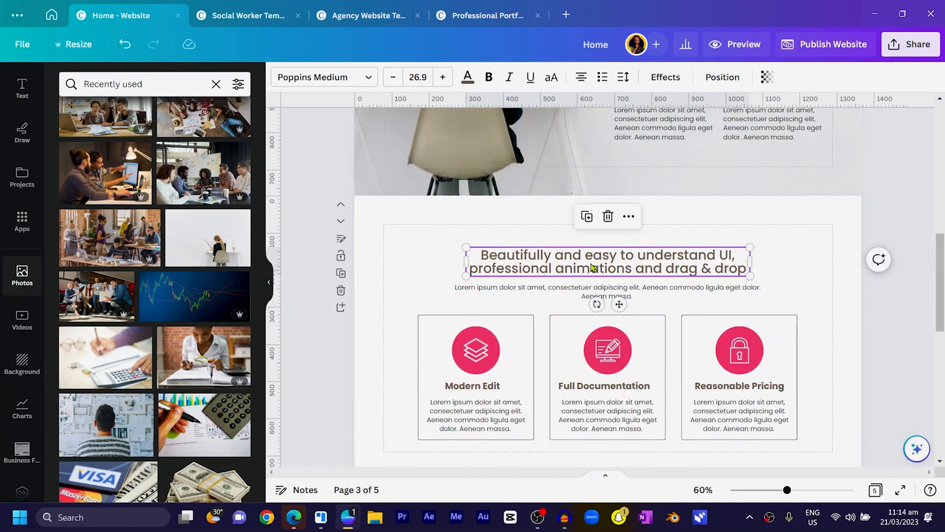
pyautogui.hotkey('ctrl', 'd')
pyautogui.scroll(-9, 584, 263)
pyautogui.moveTo(592, 268); pyautogui.dragTo(578, 221)
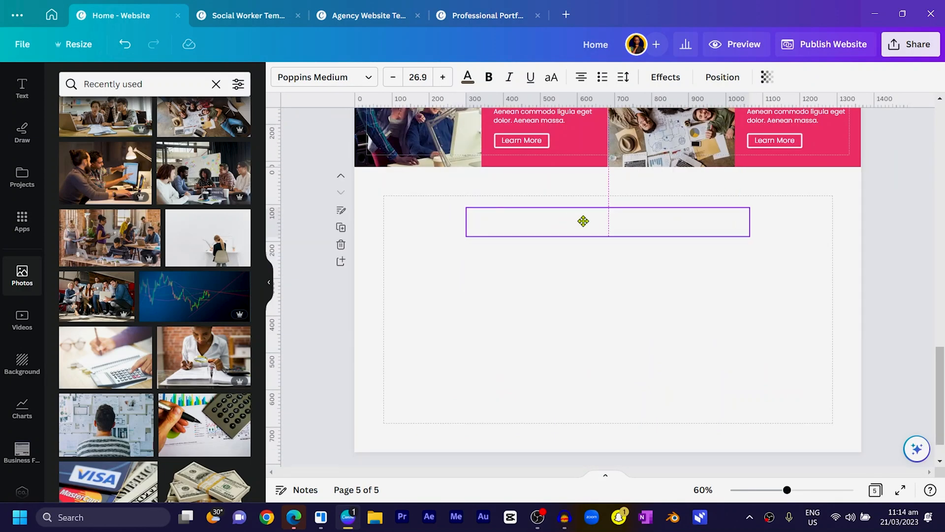
# Replace the text of the page 5 heading with "Some gallery to enjoy".
pyautogui.doubleClick(591, 217)
pyautogui.write('Some')
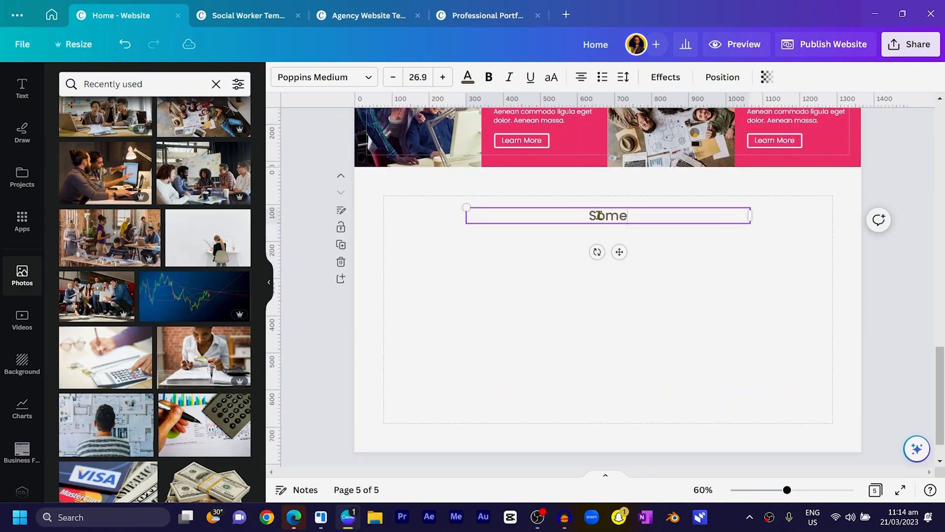
pyautogui.write(' gallery to enjoy')
pyautogui.click(521, 296)
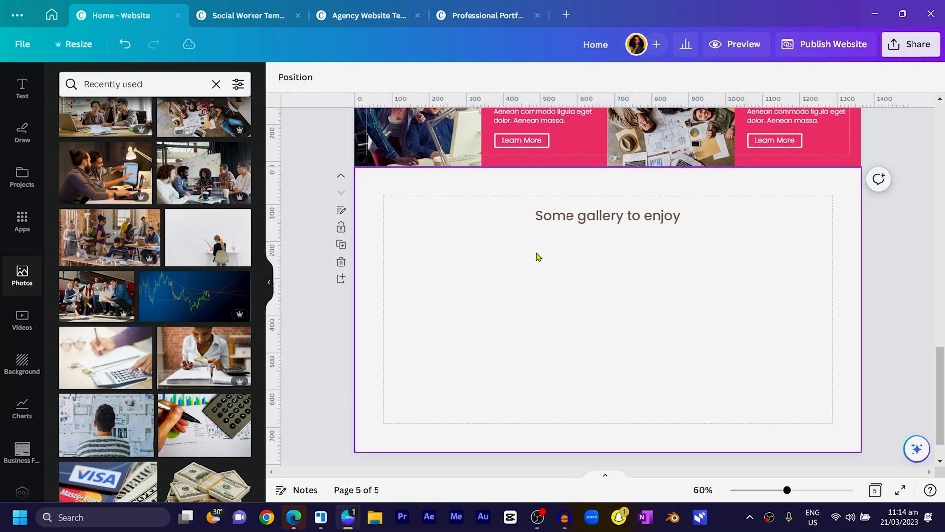
# Place a copy of page 4's first photo frame on page 5, below the heading near the left margin.
pyautogui.scroll(2, 552, 266)
pyautogui.scroll(-3, 554, 296)
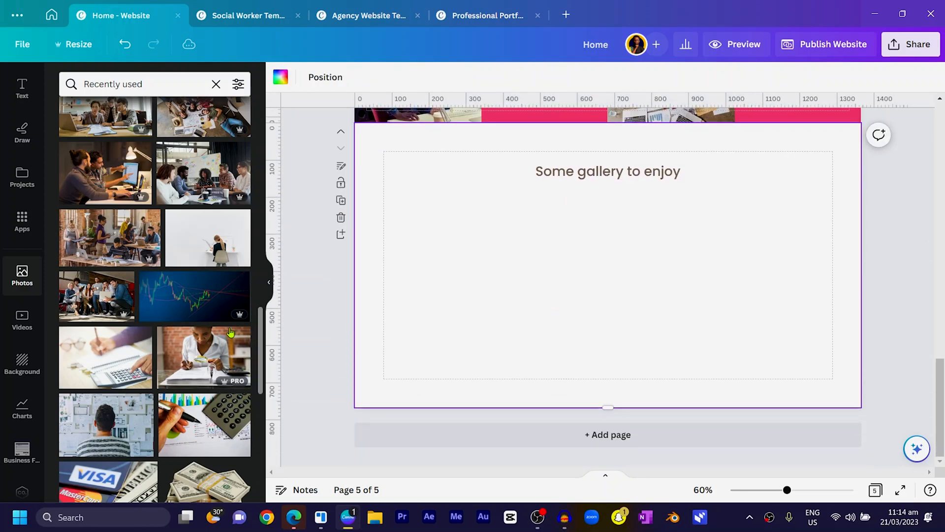
pyautogui.scroll(5, 427, 295)
pyautogui.click(428, 312)
pyautogui.hotkey('ctrl', 'd')
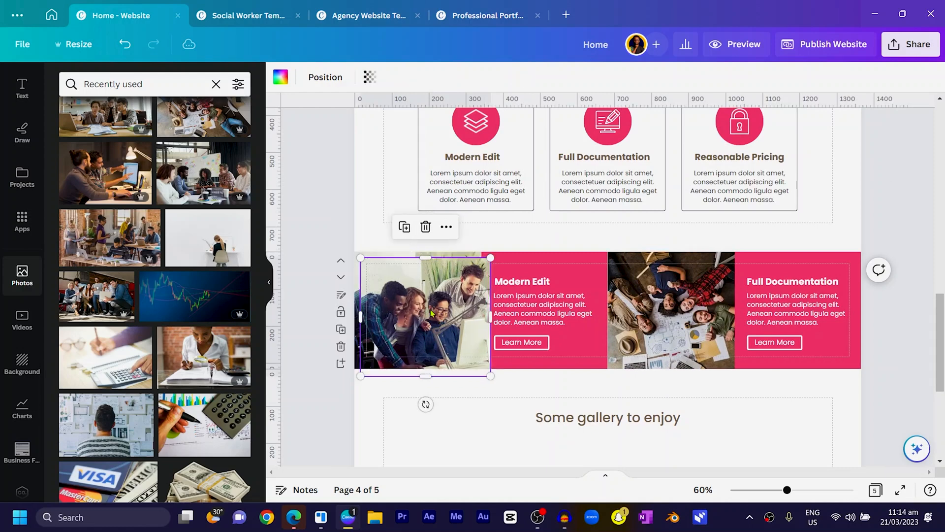
pyautogui.moveTo(429, 314); pyautogui.dragTo(468, 239)
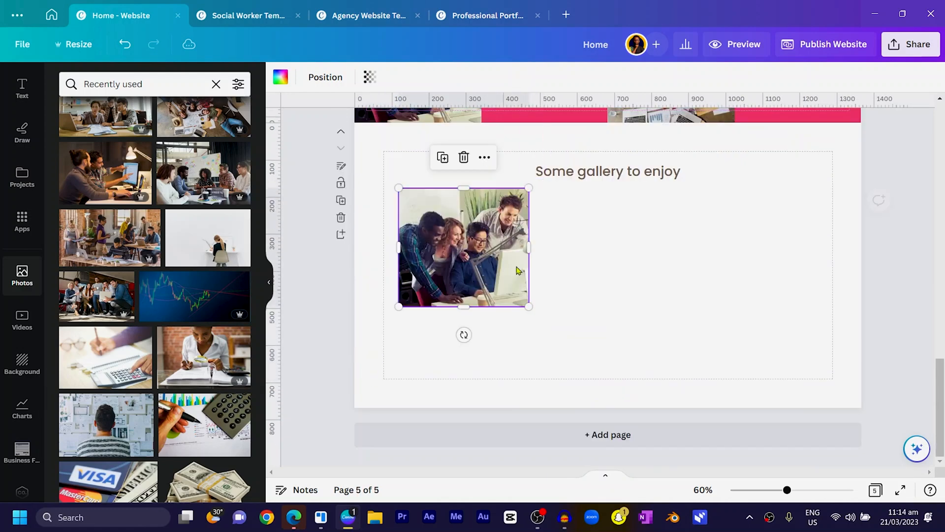
# Shrink the gallery photo frame slightly, duplicate it twice into an evenly spaced row of three, and centre the row on page 5.
pyautogui.moveTo(528, 307); pyautogui.dragTo(520, 303)
pyautogui.hotkey('ctrl', 'd')
pyautogui.moveTo(466, 269); pyautogui.dragTo(598, 268)
pyautogui.hotkey('ctrl', 'd')
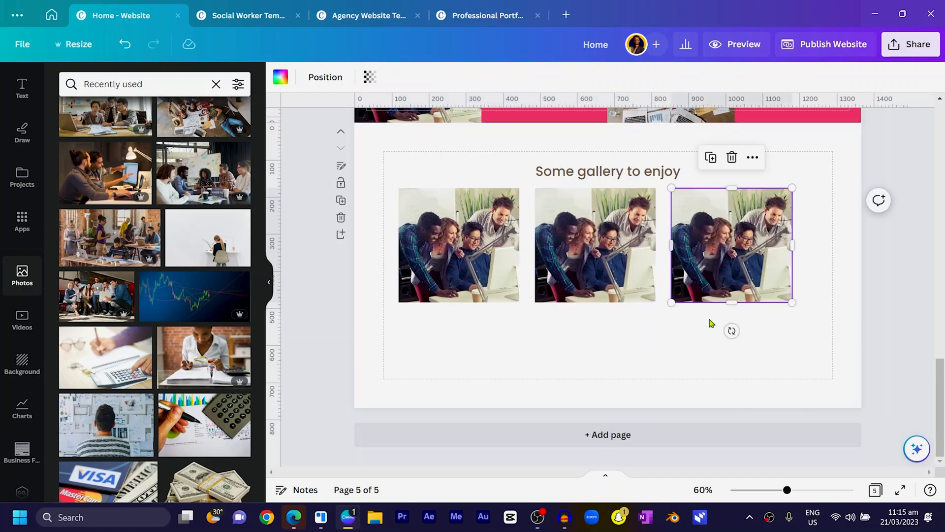
pyautogui.moveTo(778, 340); pyautogui.dragTo(474, 241)
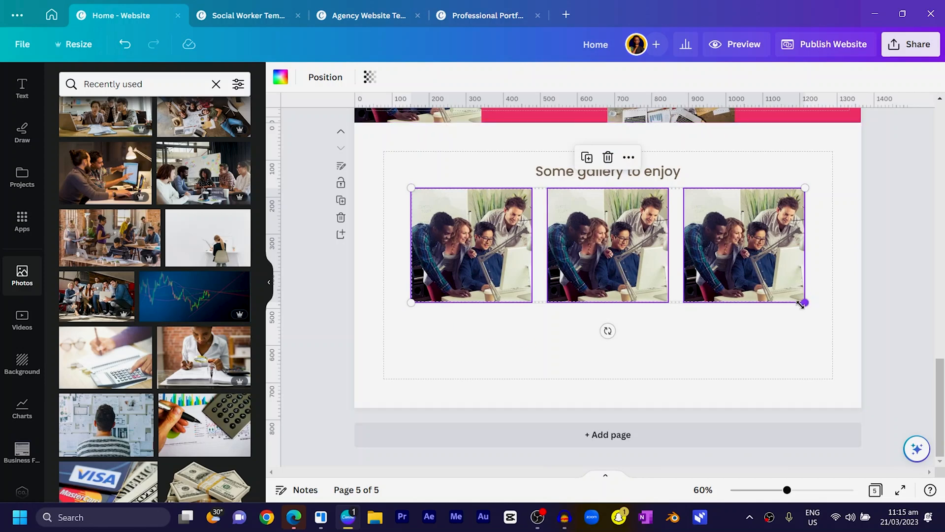
pyautogui.moveTo(800, 303); pyautogui.dragTo(792, 251)
pyautogui.click(675, 255)
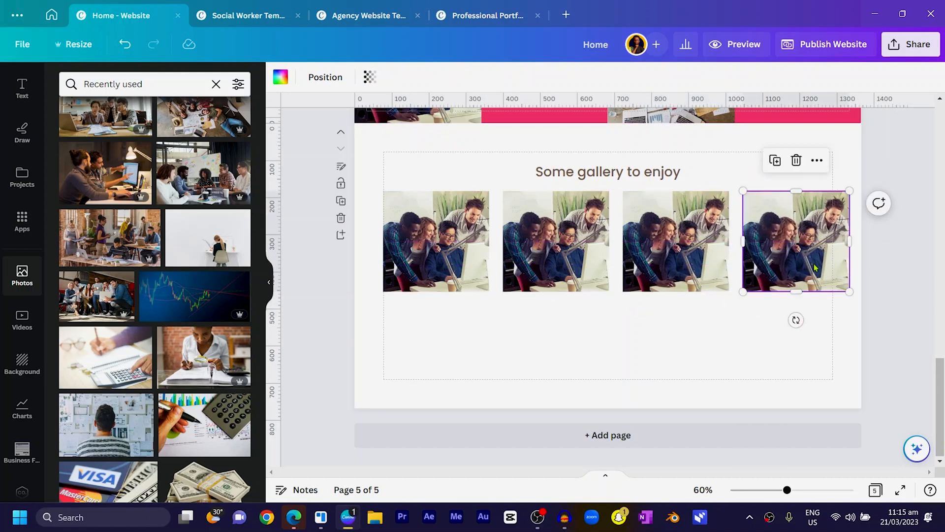
pyautogui.hotkey('ctrl', 'z')
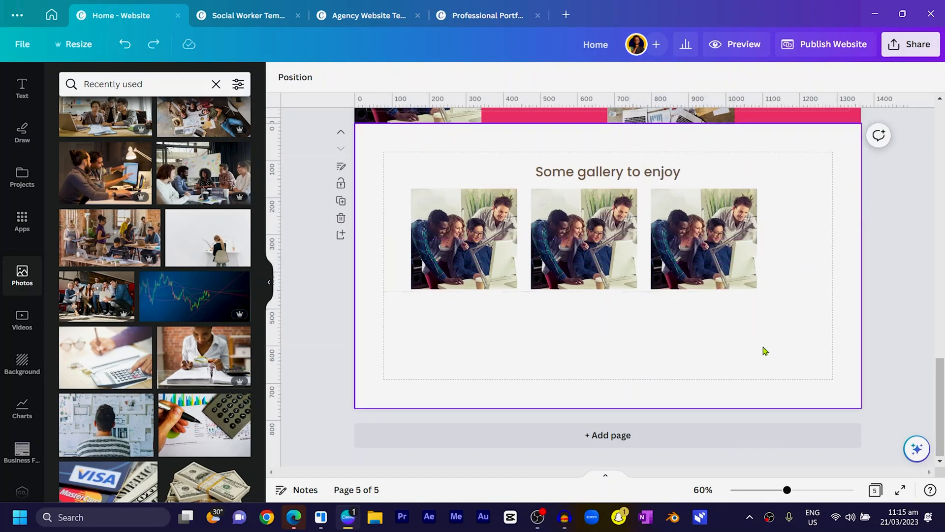
pyautogui.hotkey('ctrl', 'z')
# Place a copy of the three-photo row directly beneath it and extend page 5 downward to fit both rows.
pyautogui.click(437, 272)
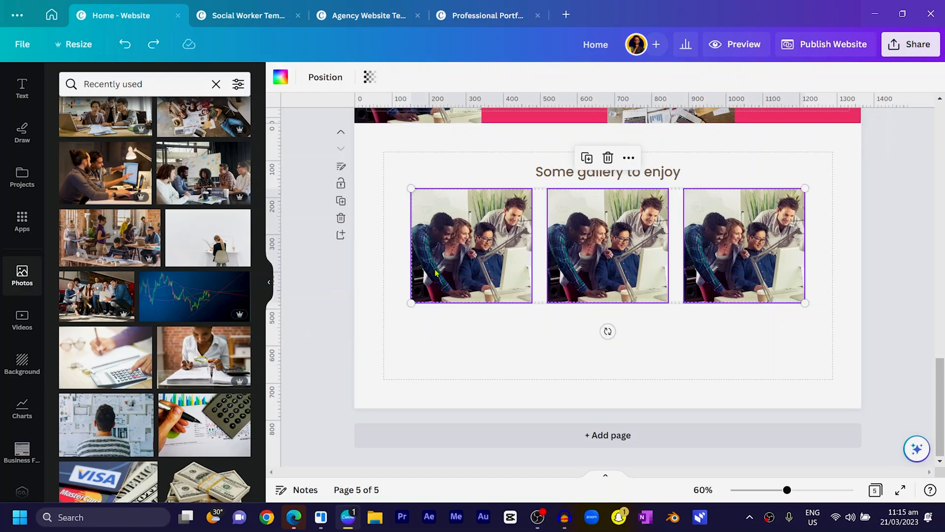
pyautogui.moveTo(437, 272); pyautogui.dragTo(455, 368)
pyautogui.moveTo(386, 408); pyautogui.dragTo(387, 448)
# Replace the top row's middle photo with the busy office workspace and its third photo with the two men at a computer.
pyautogui.moveTo(82, 248); pyautogui.dragTo(607, 246)
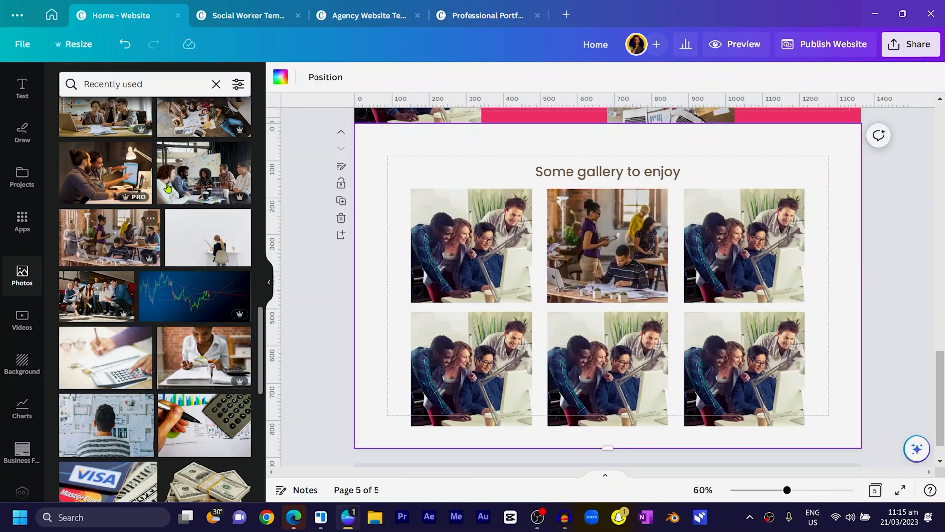
pyautogui.moveTo(126, 181); pyautogui.dragTo(733, 256)
pyautogui.scroll(-1, 734, 256)
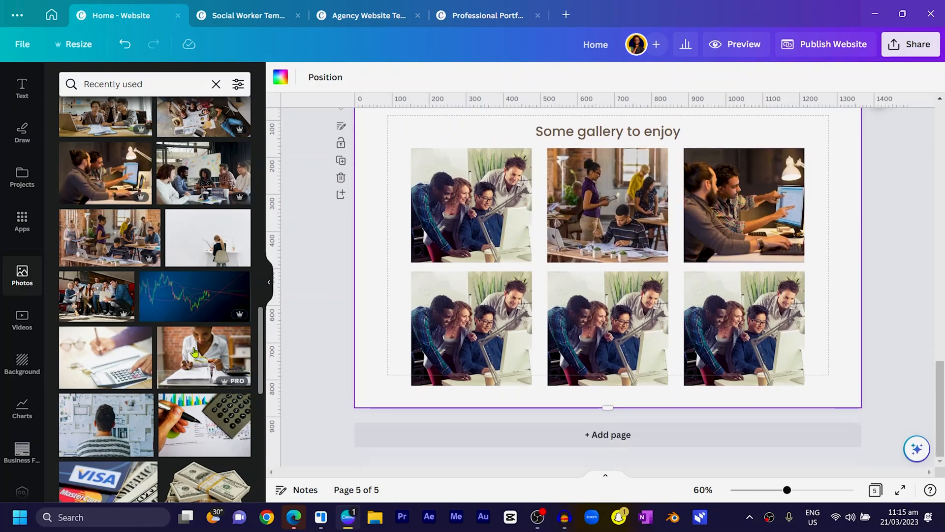
# Replace the lower row's photos with the city billboards, the long set dining table and the cheering office team, in that order.
pyautogui.scroll(-4, 131, 398)
pyautogui.scroll(-12, 206, 390)
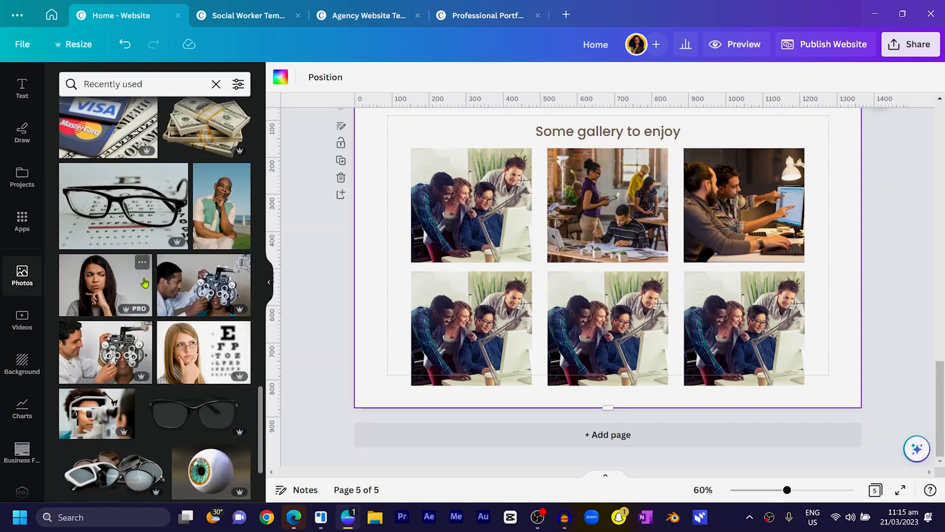
pyautogui.moveTo(120, 401); pyautogui.dragTo(540, 328)
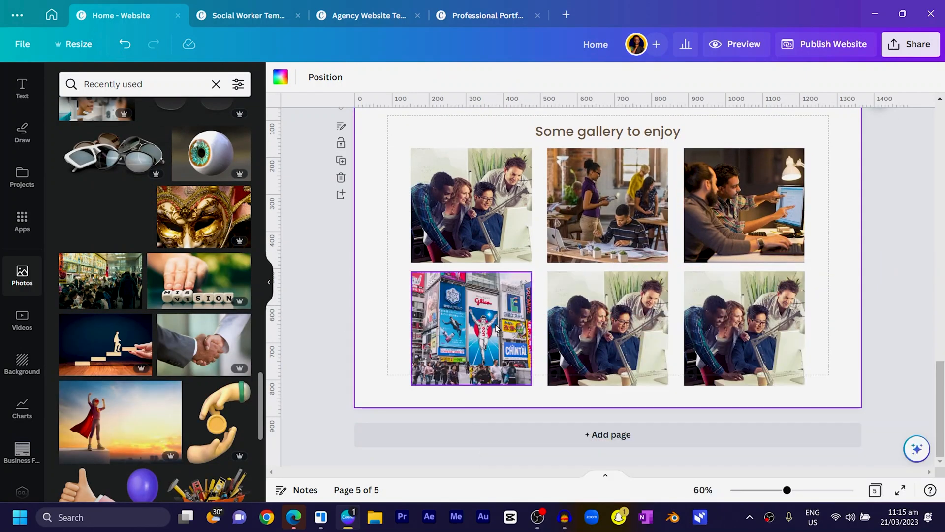
pyautogui.scroll(-8, 160, 355)
pyautogui.scroll(-4, 160, 355)
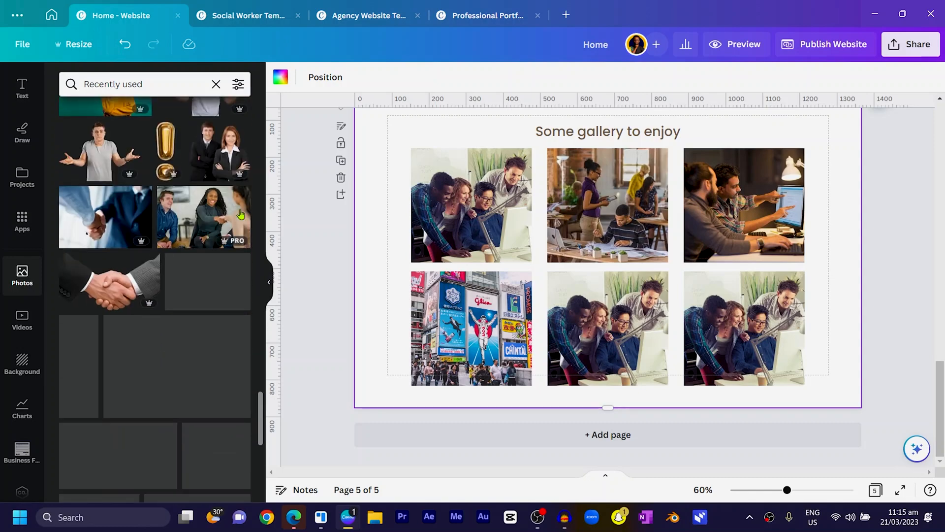
pyautogui.scroll(-5, 170, 356)
pyautogui.moveTo(209, 325); pyautogui.dragTo(612, 331)
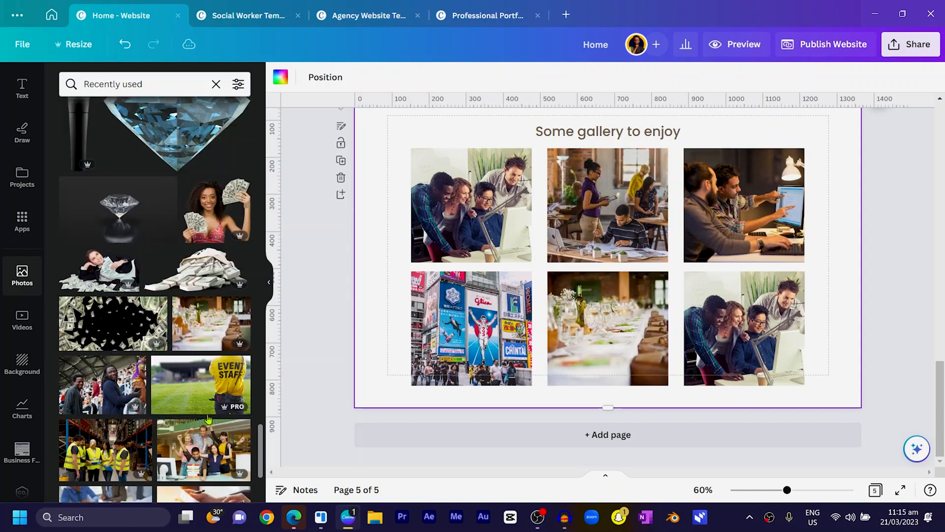
pyautogui.scroll(-4, 203, 296)
pyautogui.moveTo(204, 268); pyautogui.dragTo(743, 328)
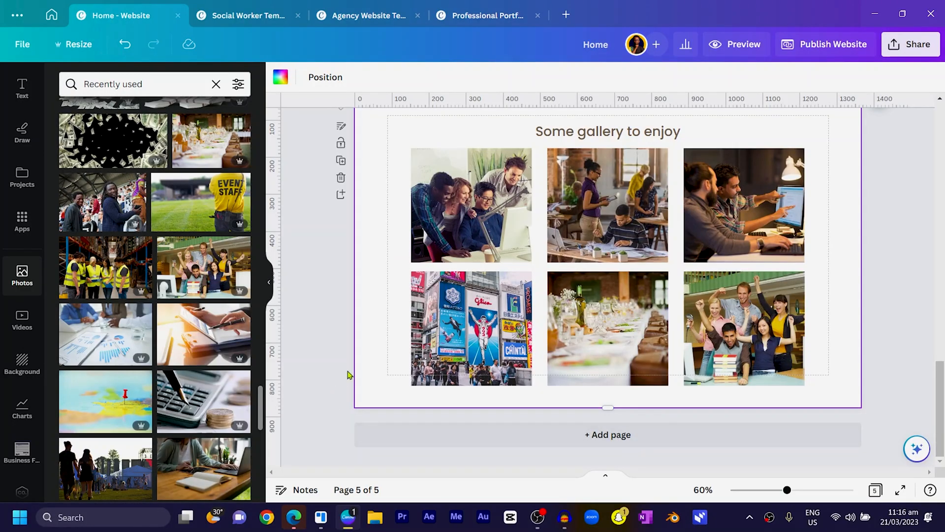
# Add a rectangle, flatten it into a narrow bar along the bottom of the first gallery photo, and fill it with white.
pyautogui.press('r')
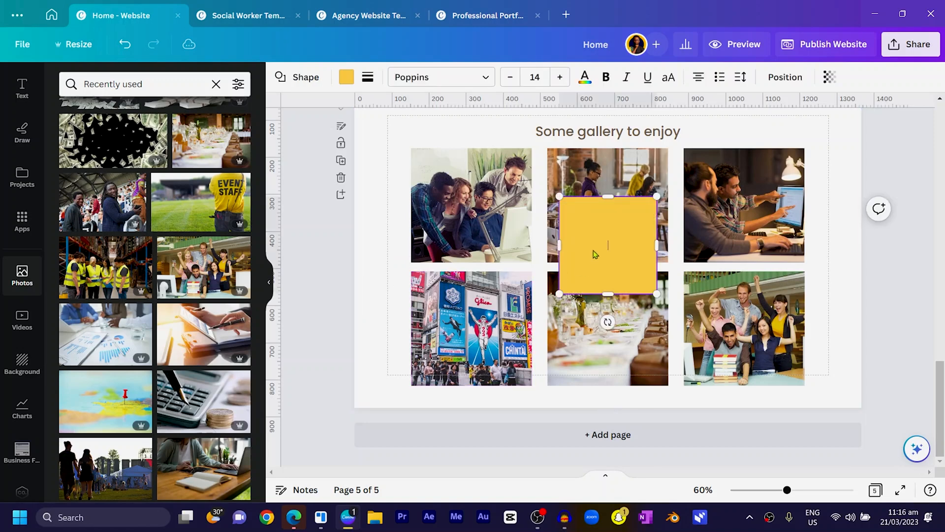
pyautogui.moveTo(621, 233); pyautogui.dragTo(491, 200)
pyautogui.moveTo(472, 165); pyautogui.dragTo(482, 237)
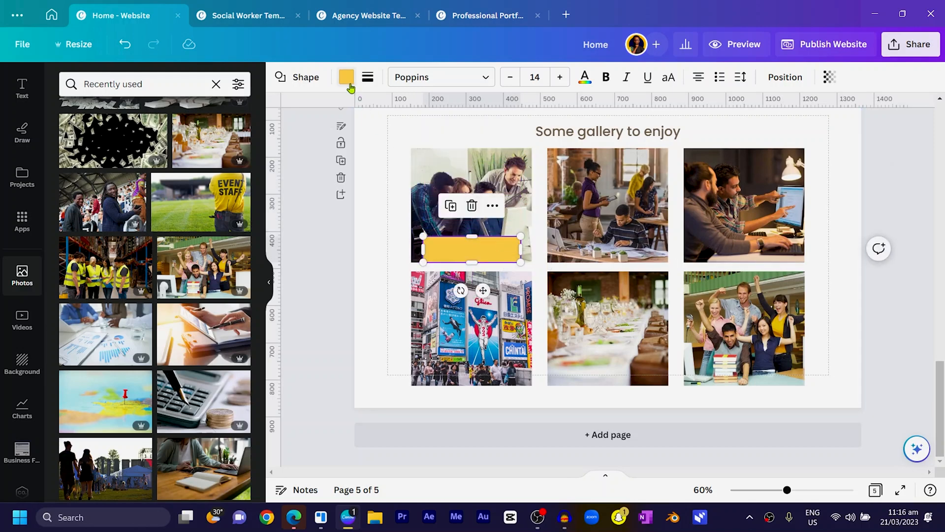
pyautogui.click(346, 77)
pyautogui.click(105, 184)
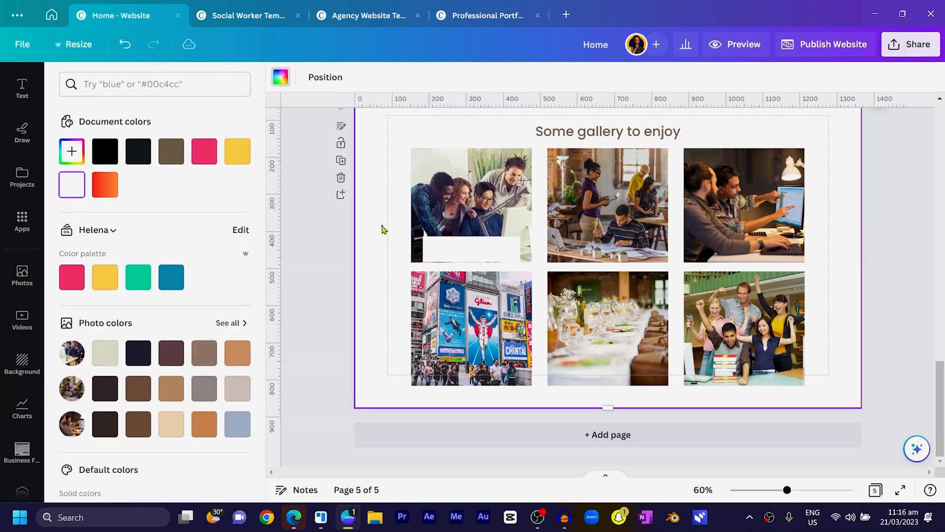
# Place a copy of page 3's "Modern Edit" heading on the white bar and replace its text with "Team Work".
pyautogui.scroll(5, 465, 257)
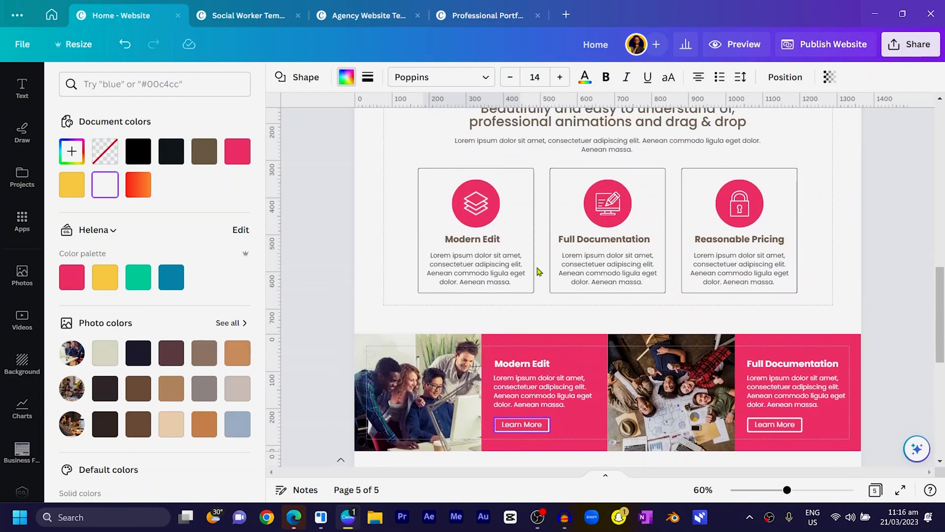
pyautogui.hotkey('ctrl', 'd')
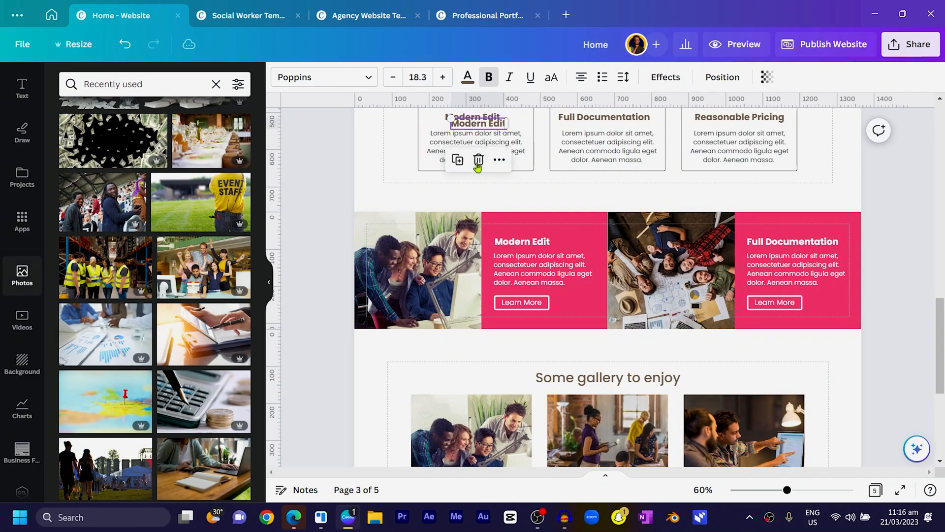
pyautogui.moveTo(470, 126); pyautogui.dragTo(599, 260)
pyautogui.scroll(-5, 468, 195)
pyautogui.doubleClick(462, 249)
pyautogui.write('Team Work')
# Copy the "Team Work" text and its white bar onto the second and third photos of the top row.
pyautogui.click(473, 246)
pyautogui.keyDown('shift'); pyautogui.click(471, 258); pyautogui.keyUp('shift')
pyautogui.hotkey('ctrl', 'd')
pyautogui.hotkey('ctrl', 'd')
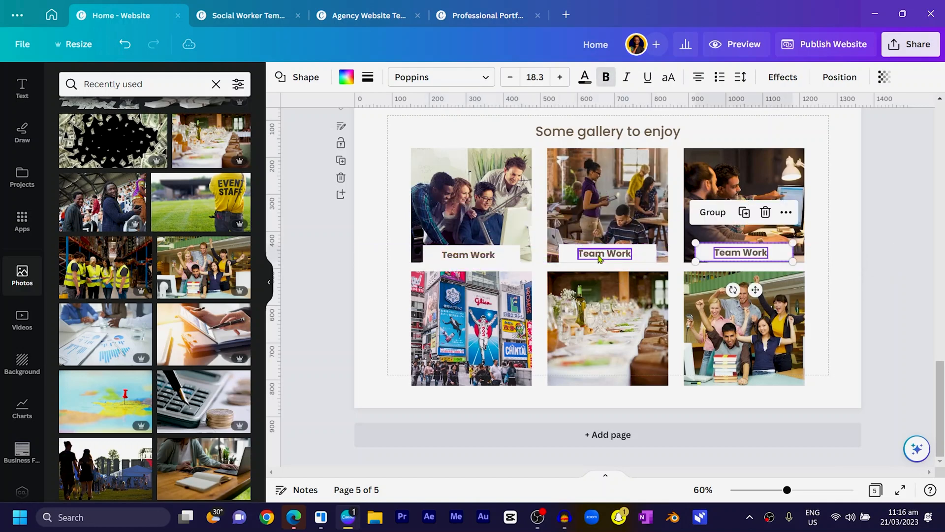
# Nudge the third photo's "Team Work" caption down to line up with the first photo's caption.
pyautogui.press('Down')
pyautogui.press('Down')
pyautogui.press('Down')
pyautogui.press('Down')
pyautogui.press('Down')
pyautogui.press('Down')
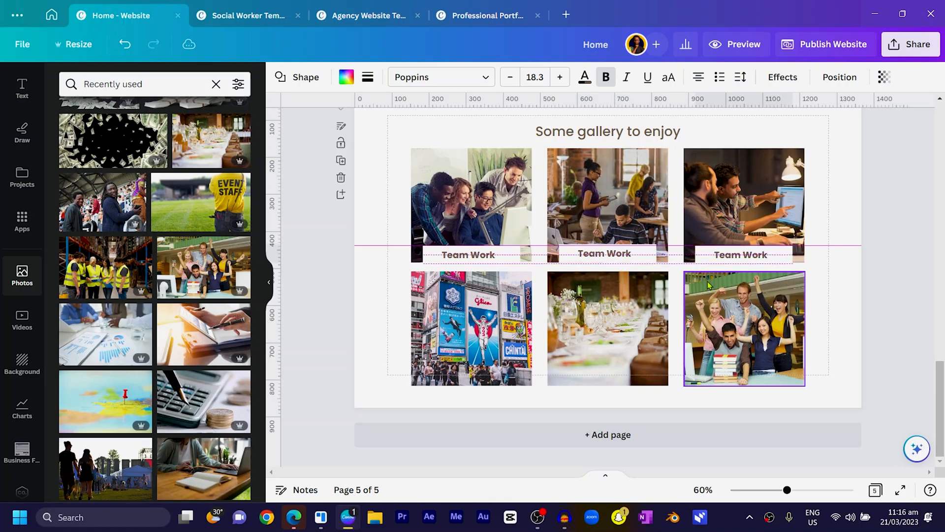
pyautogui.press('Down')
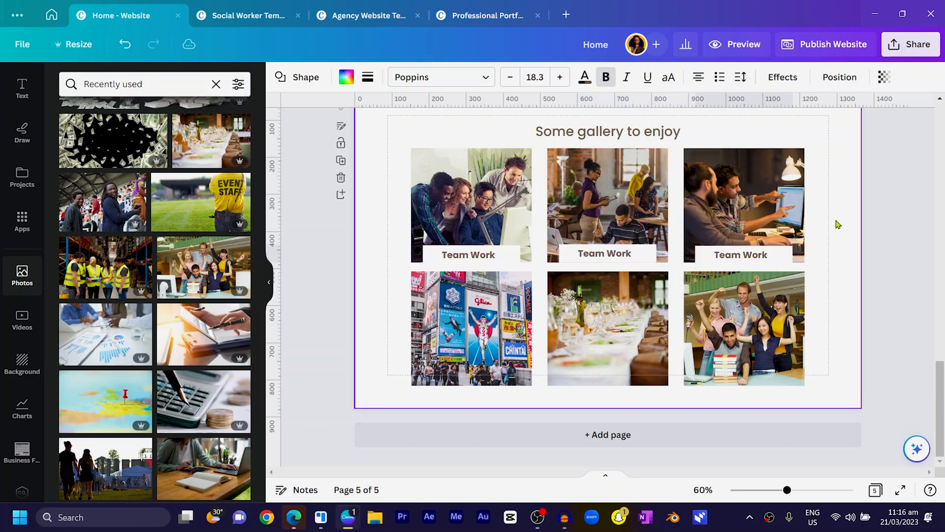
# Copy all three top-row "Team Work" captions with their white bars onto the bottom edges of the lower-row photos.
pyautogui.keyDown('shift'); pyautogui.click(596, 255); pyautogui.keyUp('shift')
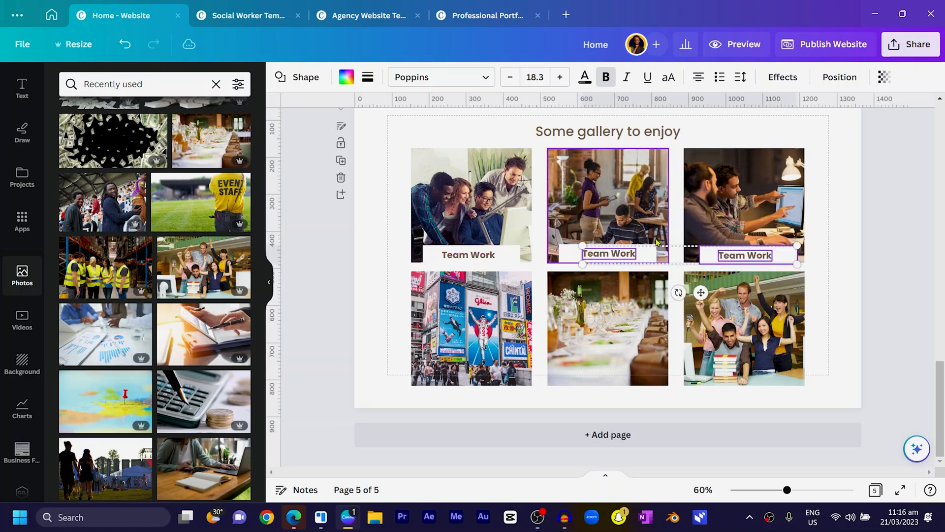
pyautogui.keyDown('shift'); pyautogui.click(651, 257); pyautogui.keyUp('shift')
pyautogui.keyDown('shift'); pyautogui.click(509, 259); pyautogui.keyUp('shift')
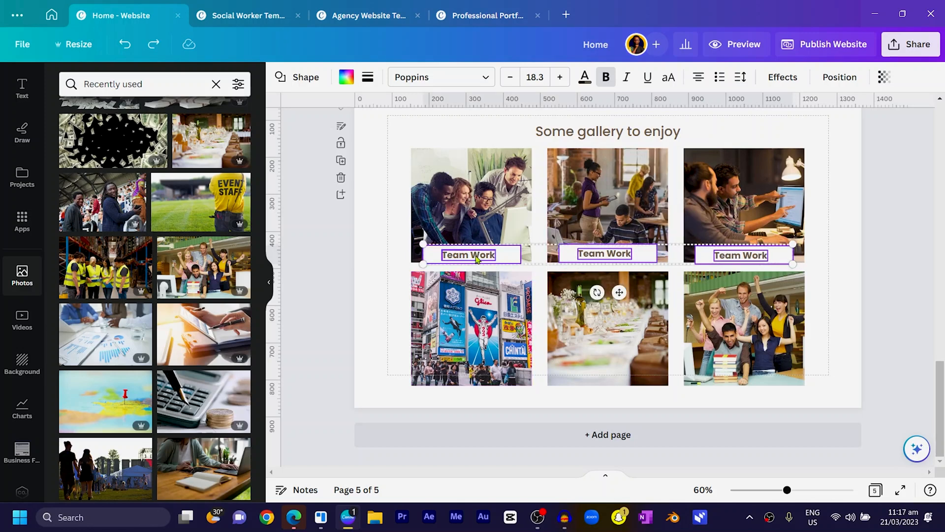
pyautogui.keyDown('shift'); pyautogui.click(475, 260); pyautogui.keyUp('shift')
pyautogui.hotkey('ctrl', 'd')
pyautogui.moveTo(476, 263); pyautogui.dragTo(466, 377)
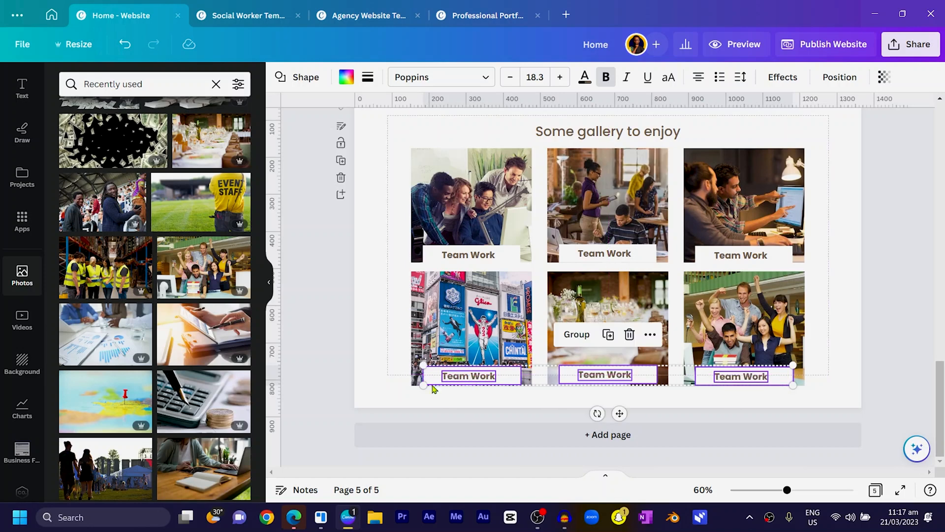
pyautogui.press('Down')
pyautogui.press('Down')
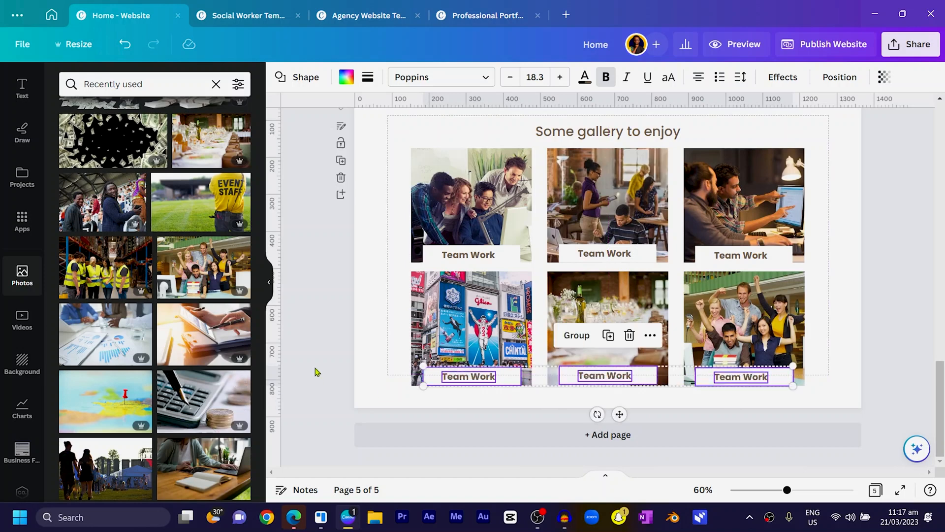
# Nudge the "Team Work" caption on the city billboards photo slightly down towards the photo's bottom edge.
pyautogui.click(434, 379)
pyautogui.keyDown('shift'); pyautogui.click(452, 378); pyautogui.keyUp('shift')
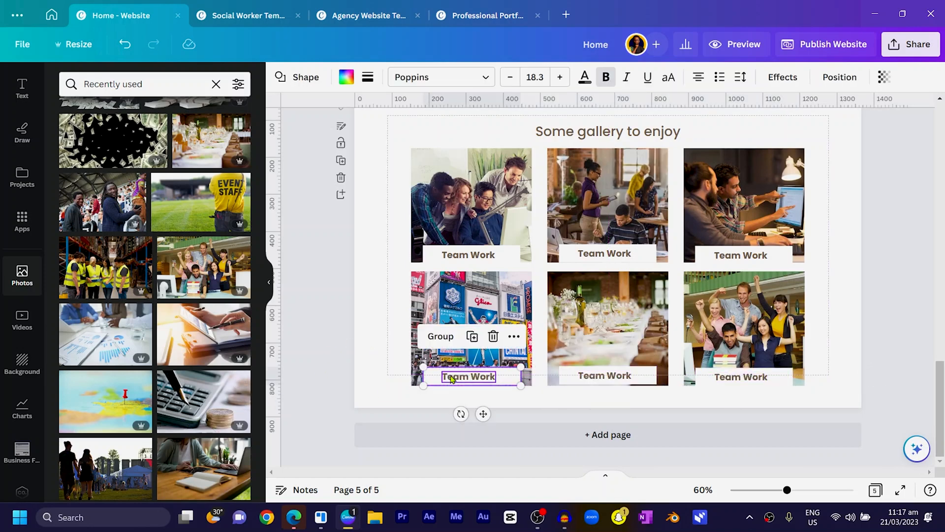
pyautogui.press('Down')
pyautogui.press('Down')
pyautogui.click(608, 375)
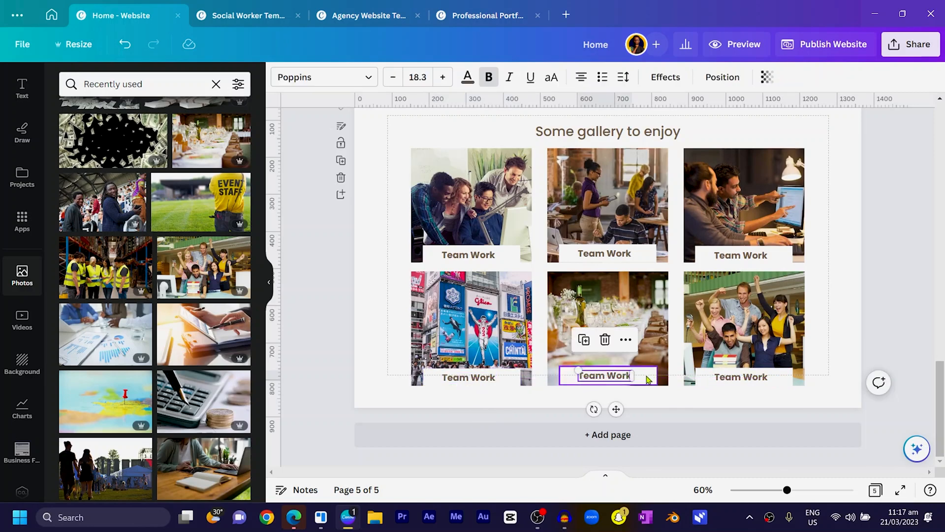
pyautogui.click(570, 404)
# Add a blank page 6 below the finished gallery section.
pyautogui.hotkey('ctrl', '-')
pyautogui.hotkey('ctrl', '-')
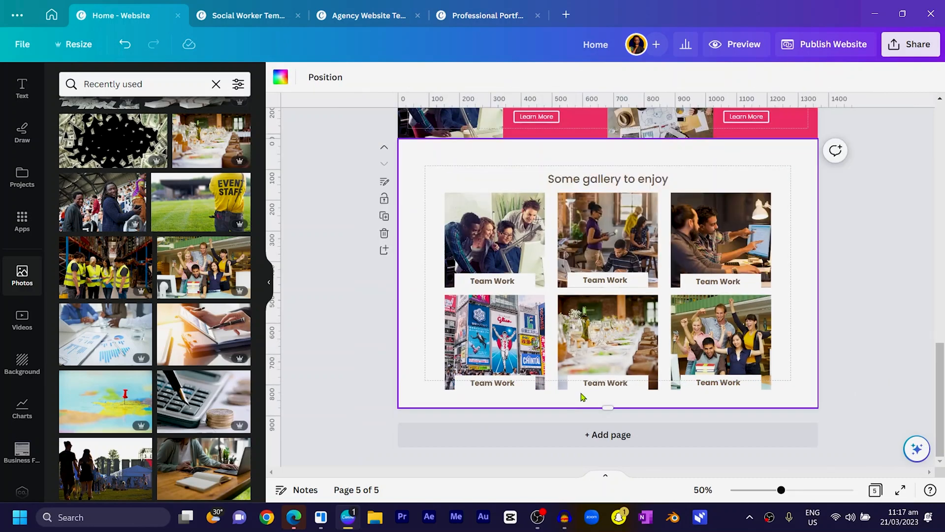
pyautogui.scroll(10, 582, 393)
pyautogui.scroll(-5, 596, 285)
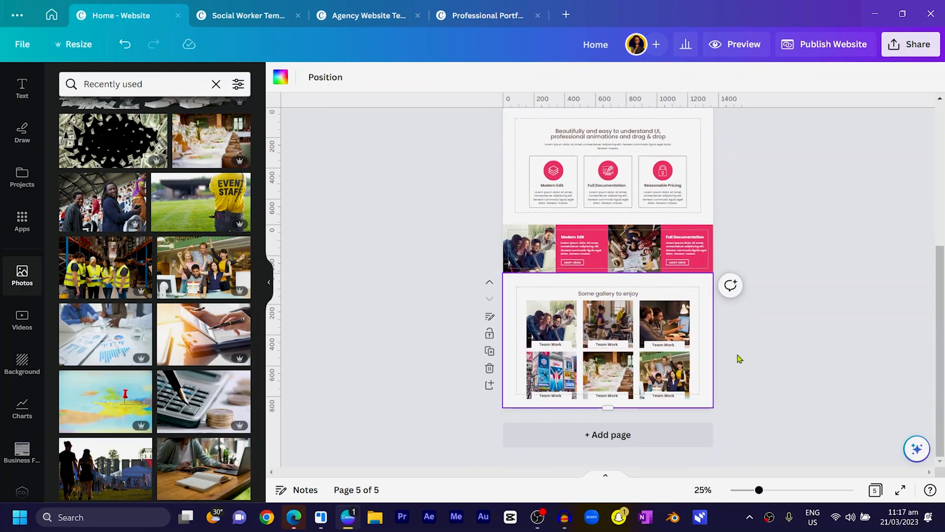
pyautogui.click(658, 435)
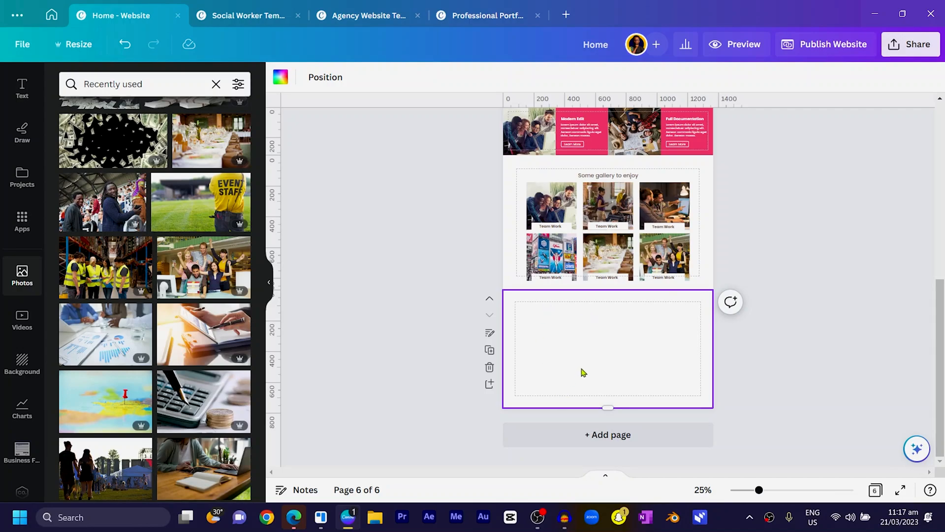
pyautogui.scroll(5, 583, 372)
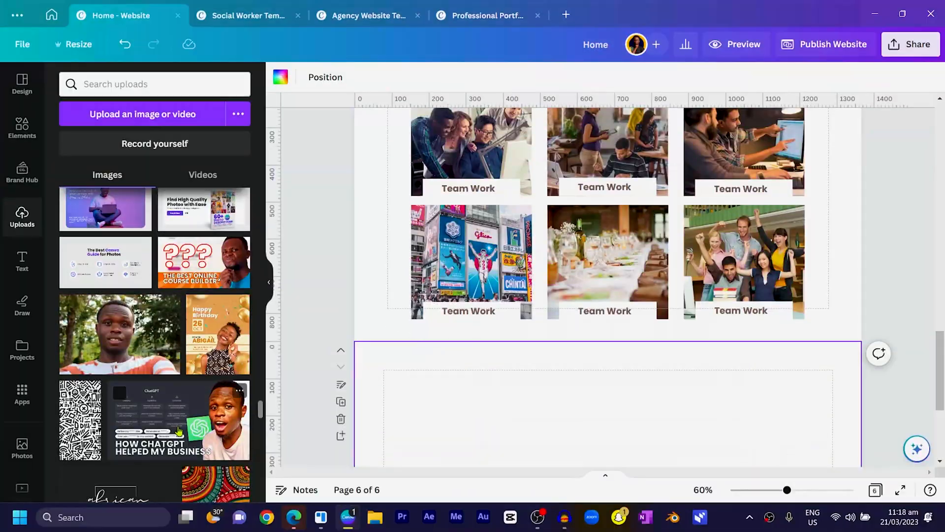
pyautogui.scroll(5, 179, 432)
pyautogui.scroll(-4, 188, 418)
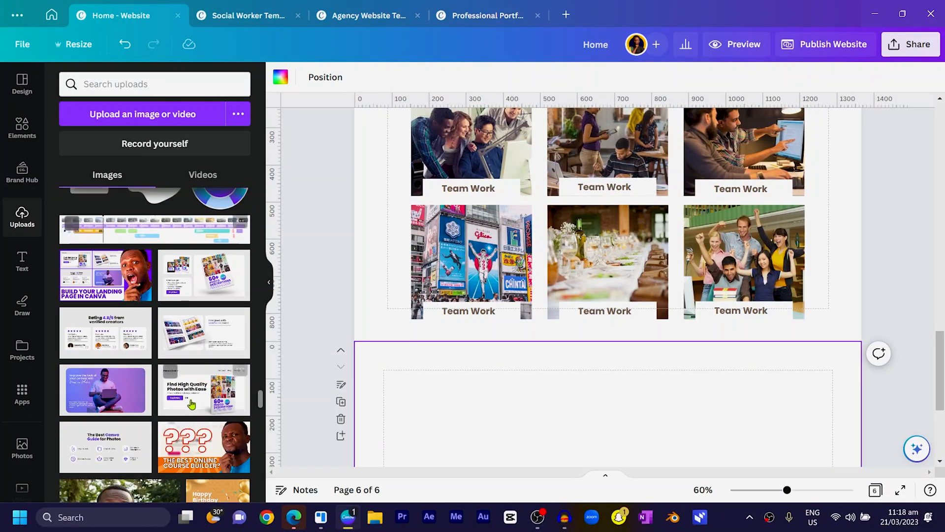
pyautogui.click(182, 340)
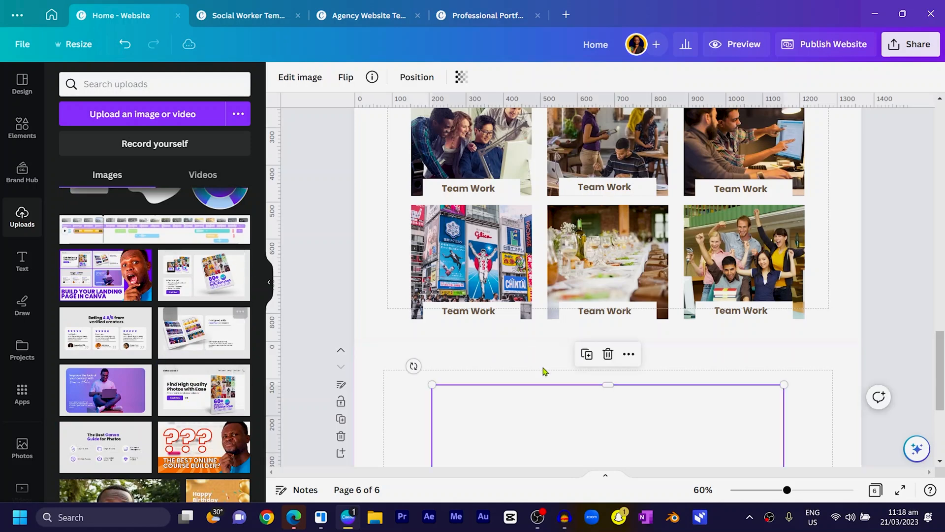
pyautogui.moveTo(432, 396); pyautogui.dragTo(505, 357)
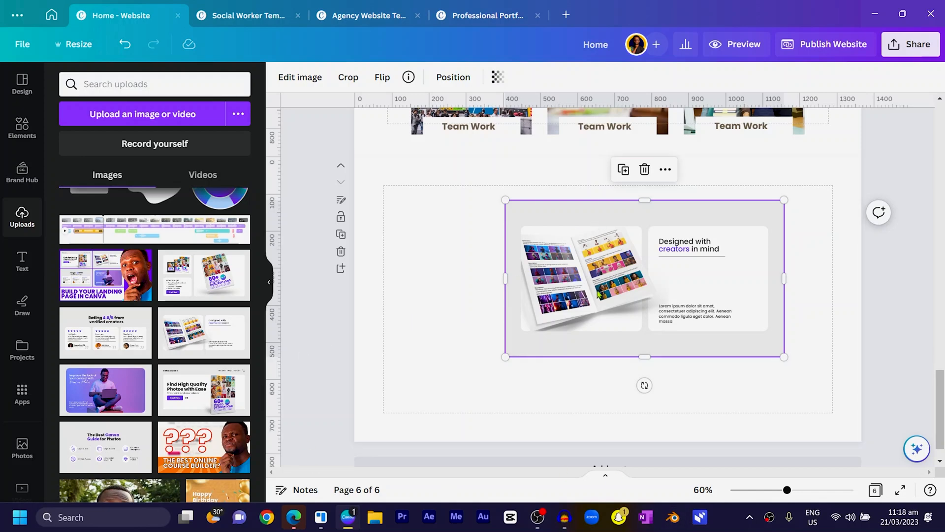
pyautogui.press('Delete')
# Place the uploaded "Find High Quality Photos with Ease" image on page 6 instead of the removed one and shrink it slightly.
pyautogui.scroll(-2, 197, 344)
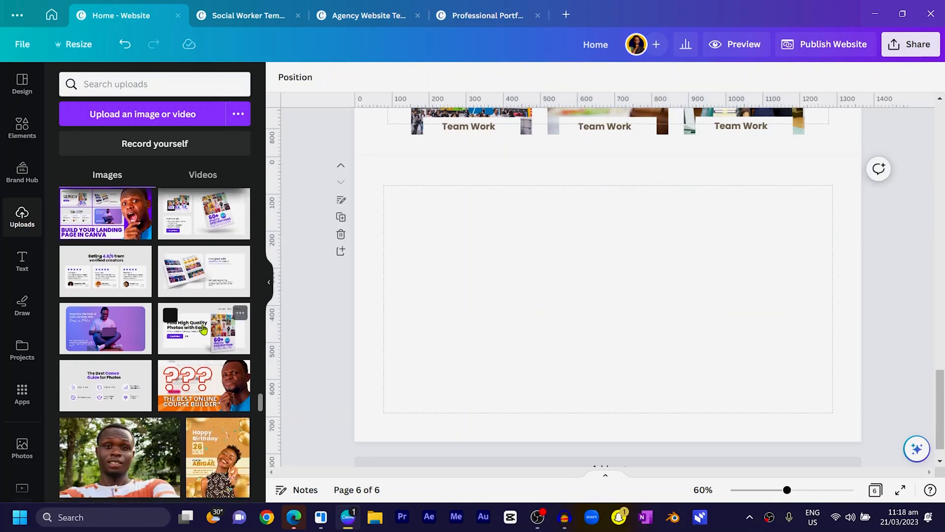
pyautogui.click(536, 345)
pyautogui.moveTo(431, 398); pyautogui.dragTo(539, 338)
# Search the image's editing effects for "sm" and open Smartmockups.
pyautogui.click(300, 77)
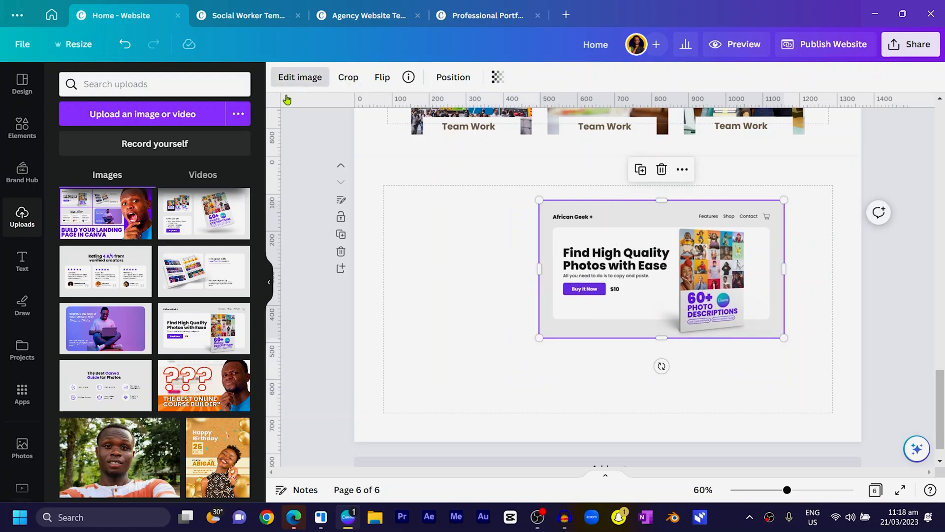
pyautogui.write('asma')
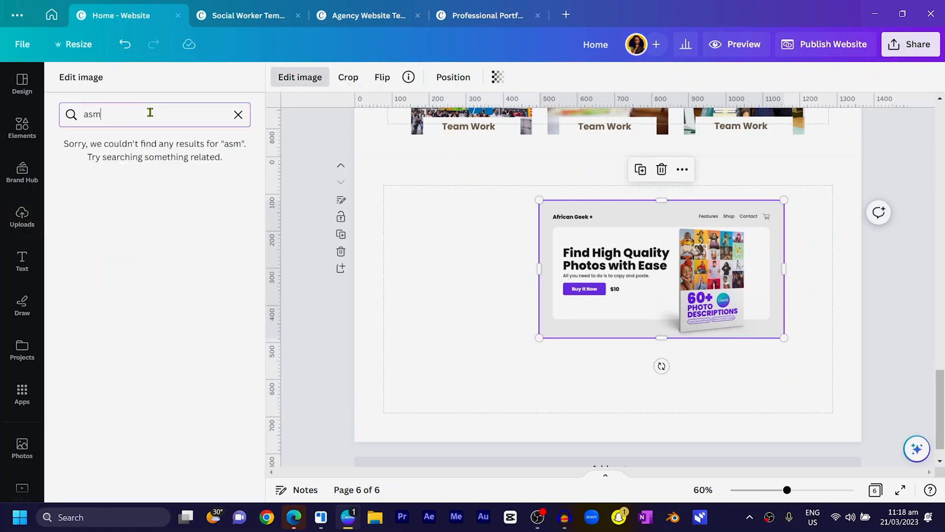
pyautogui.press('BackSpace')
pyautogui.press('BackSpace')
pyautogui.press('BackSpace')
pyautogui.press('BackSpace')
pyautogui.write('sdma')
pyautogui.press('BackSpace')
pyautogui.press('BackSpace')
pyautogui.press('BackSpace')
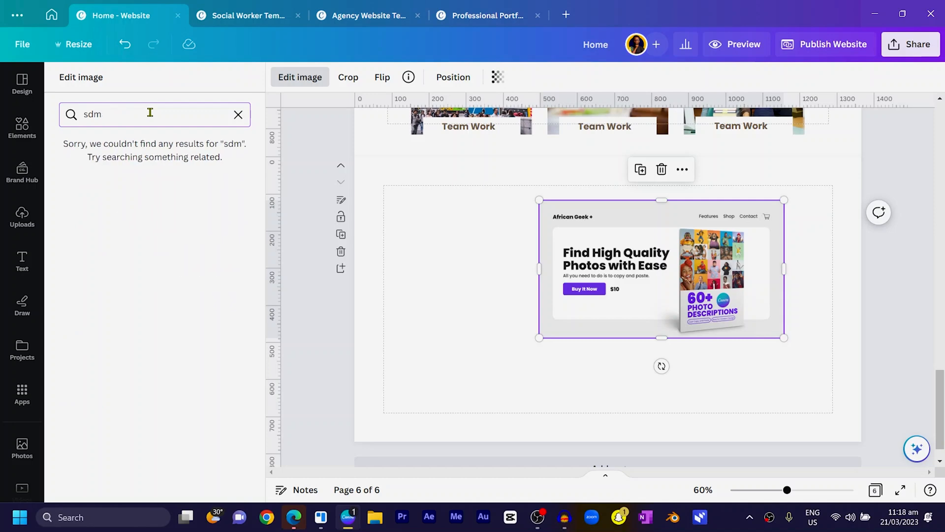
pyautogui.write('m,')
pyautogui.press('BackSpace')
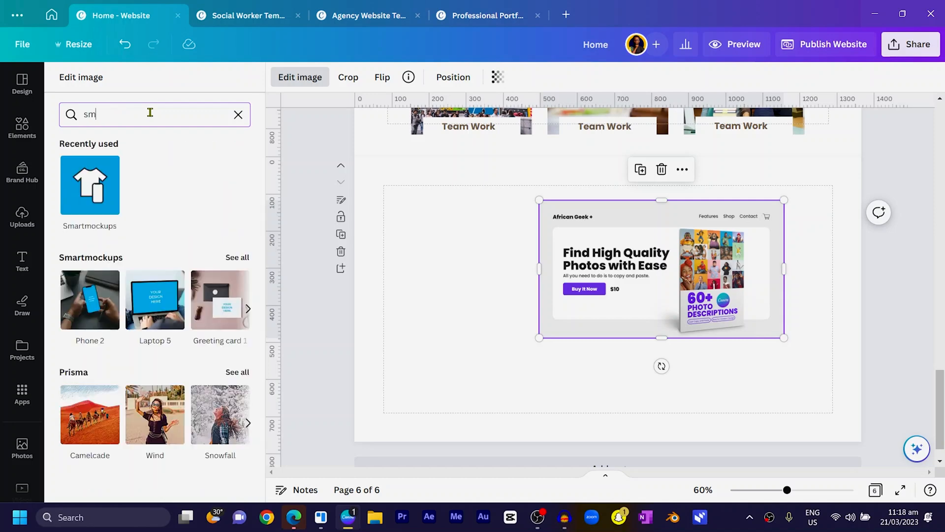
pyautogui.click(90, 186)
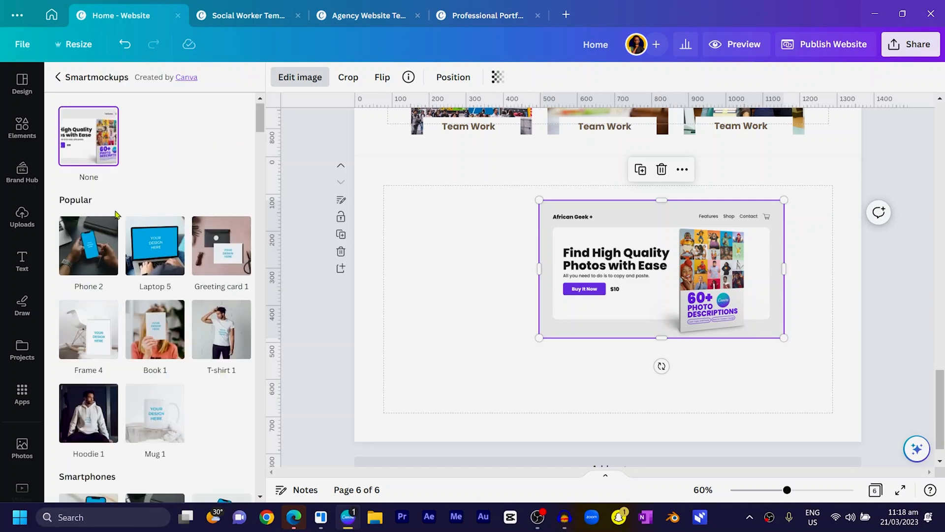
# Put the image into the Desktop 10 mockup and move it towards the right margin of page 6.
pyautogui.scroll(-5, 142, 243)
pyautogui.scroll(-15, 142, 243)
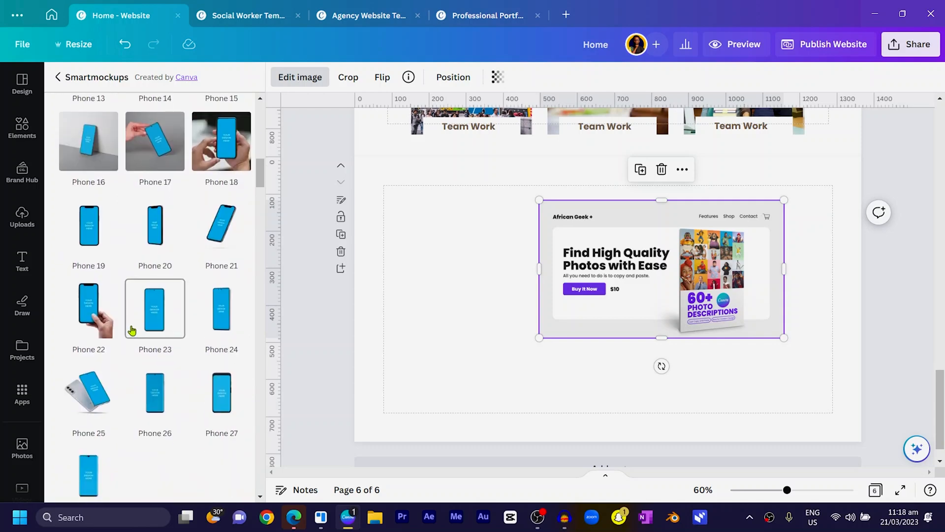
pyautogui.scroll(-15, 132, 335)
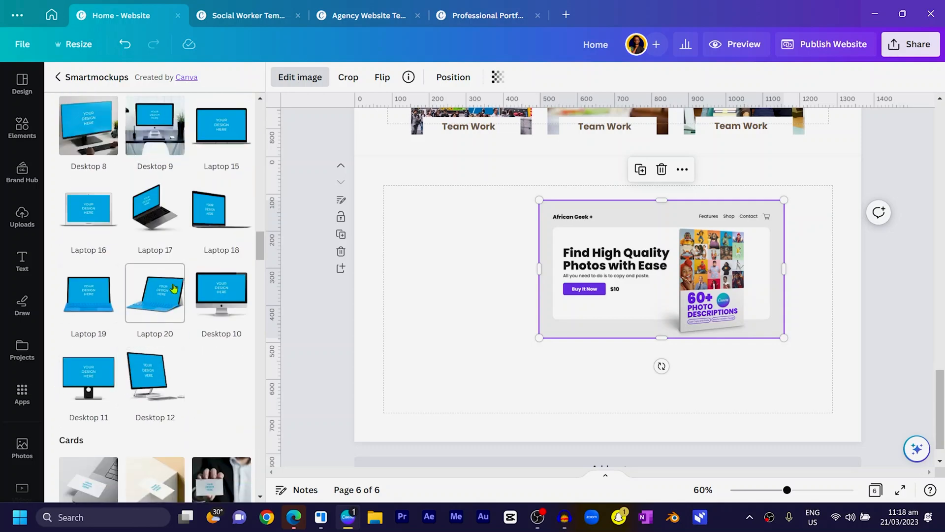
pyautogui.click(213, 298)
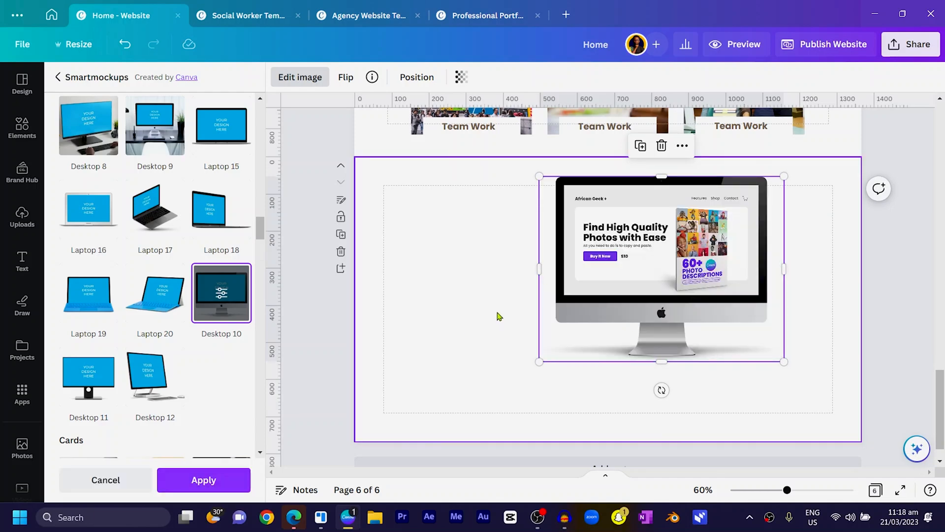
pyautogui.moveTo(654, 288); pyautogui.dragTo(707, 315)
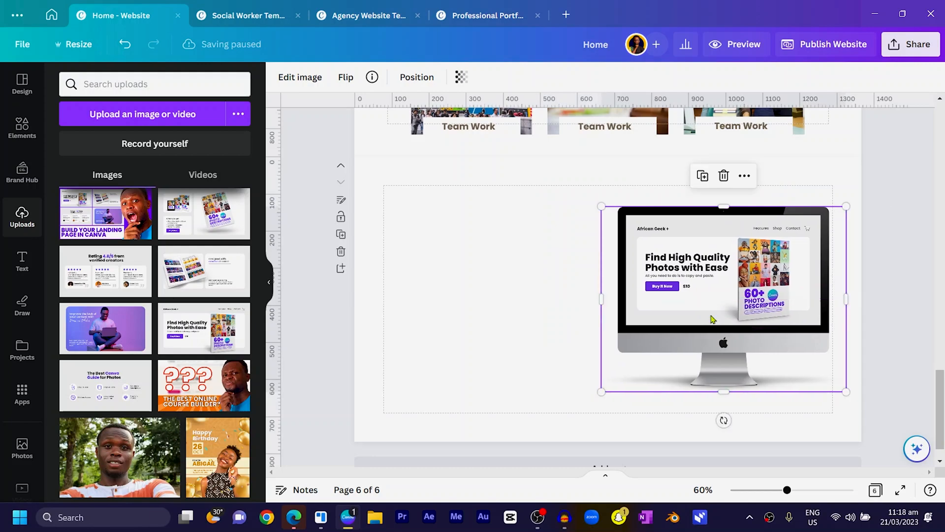
# Copy the "Beautifully and easy to understand UI, professional animations and drag & drop" heading from page 3 onto page 6.
pyautogui.click(523, 327)
pyautogui.scroll(2, 526, 327)
pyautogui.scroll(10, 526, 327)
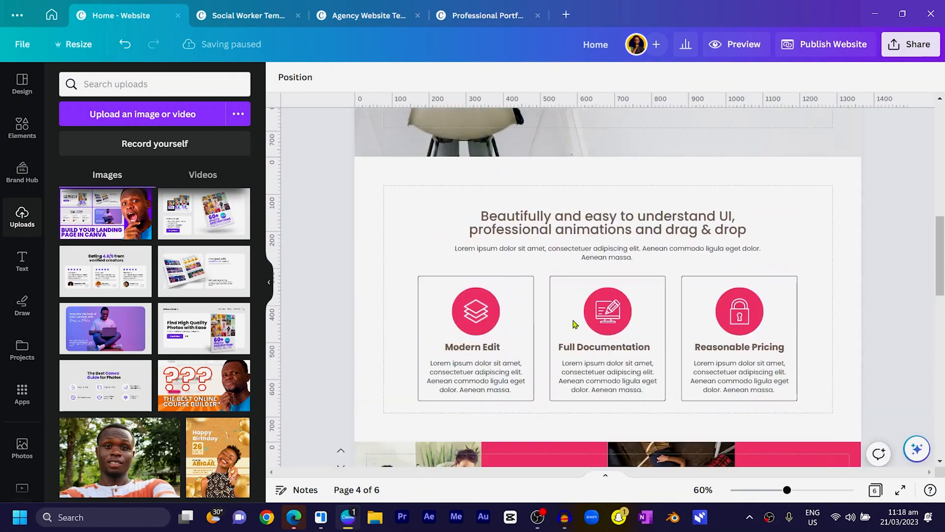
pyautogui.scroll(-6, 575, 320)
pyautogui.scroll(10, 581, 303)
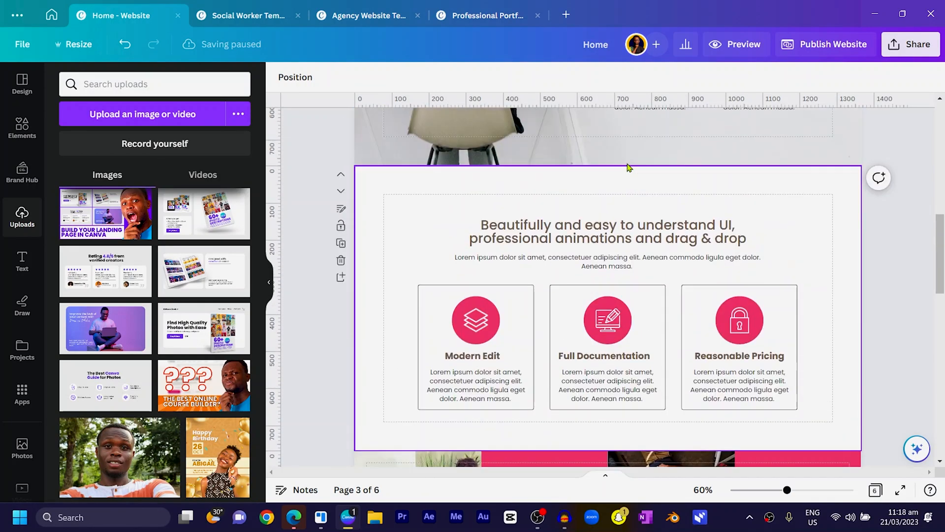
pyautogui.click(591, 230)
pyautogui.scroll(-2, 609, 219)
pyautogui.scroll(-11, 609, 218)
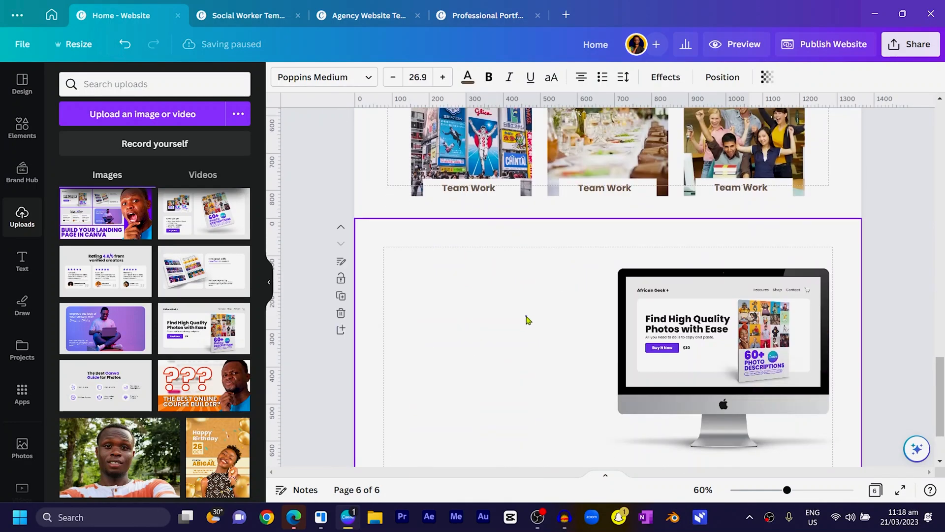
pyautogui.click(528, 321)
pyautogui.write('Beautifully and easy to understand UI, professional animations and drag & drop')
# Move the copied heading to page 6's left margin, narrow it to three lines beside the monitor, and left-align it.
pyautogui.moveTo(598, 288); pyautogui.dragTo(516, 304)
pyautogui.moveTo(667, 301); pyautogui.dragTo(601, 307)
pyautogui.click(581, 77)
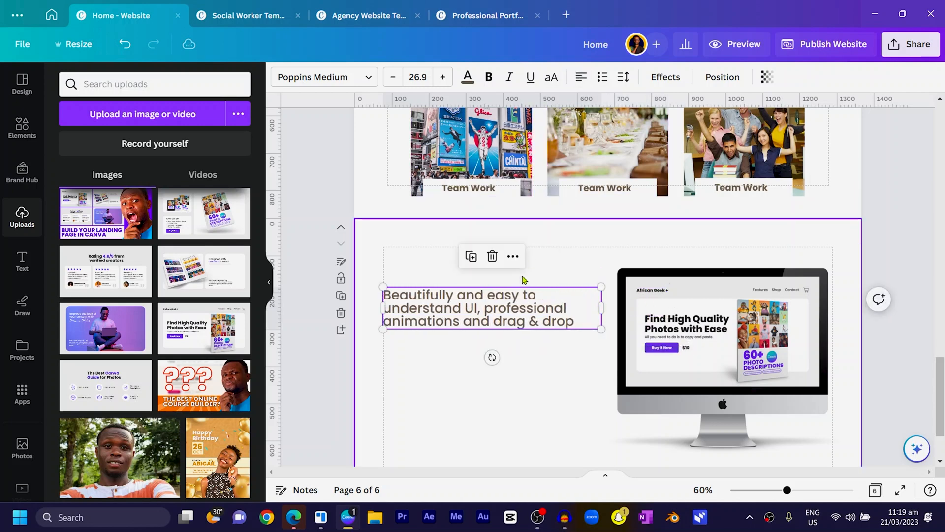
# Replace the heading text on page 6 with "Our templates are easy to edit and they come with so many add-ons".
pyautogui.doubleClick(503, 299)
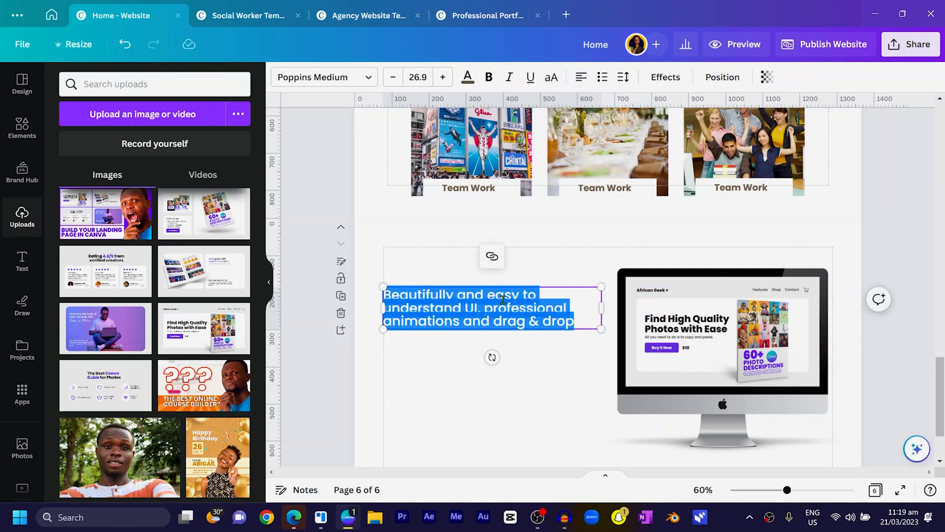
pyautogui.write('Our templates are ea')
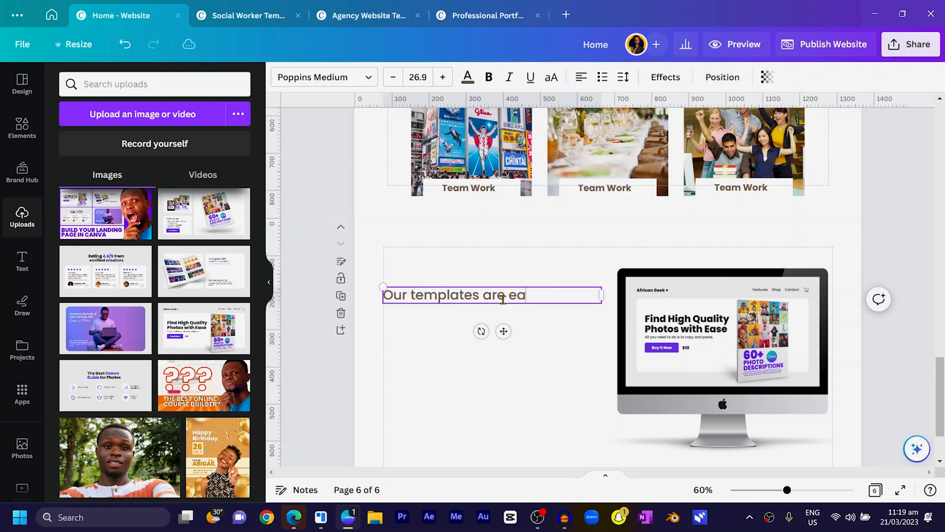
pyautogui.write('sy to edit and t')
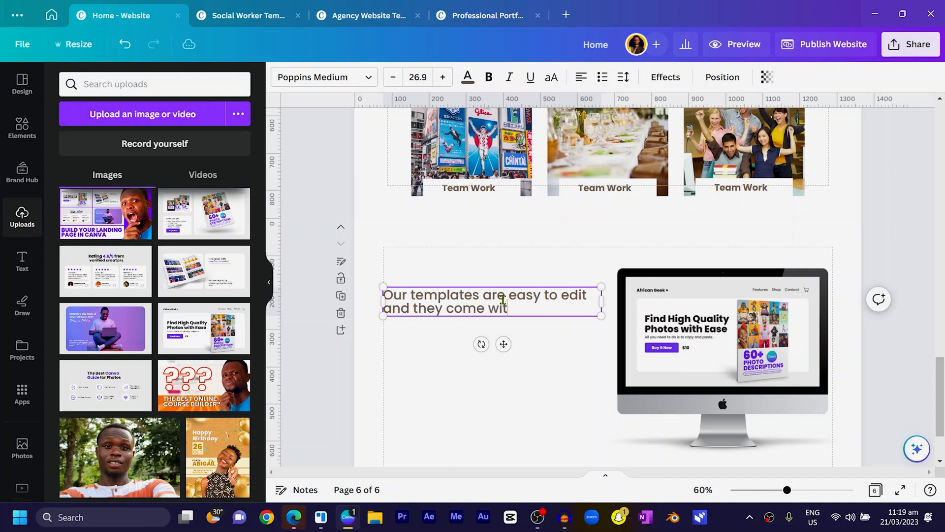
pyautogui.write('hey come with so many a')
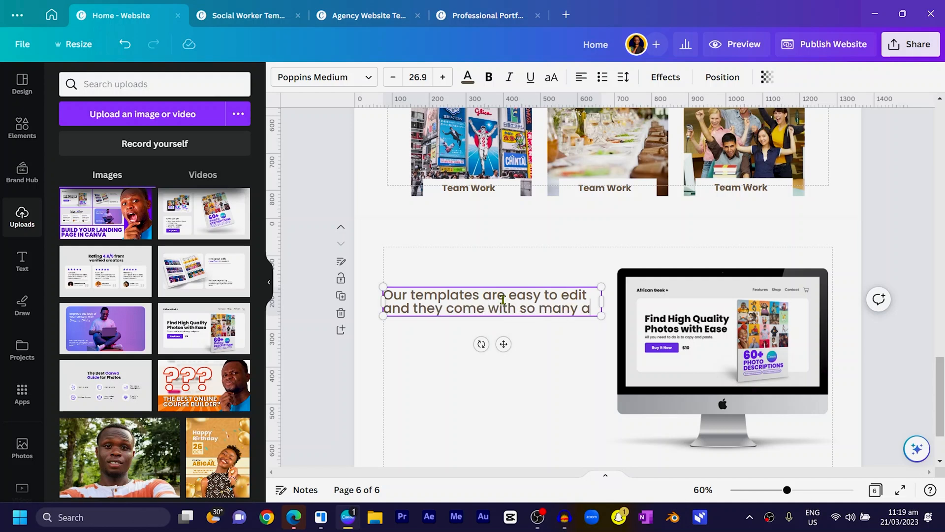
pyautogui.write('dd-ons')
pyautogui.press('Escape')
# Copy the lorem ipsum paragraph from the "Modern Edit" feature card to below the page 6 heading and widen it to two lines.
pyautogui.scroll(-2, 427, 350)
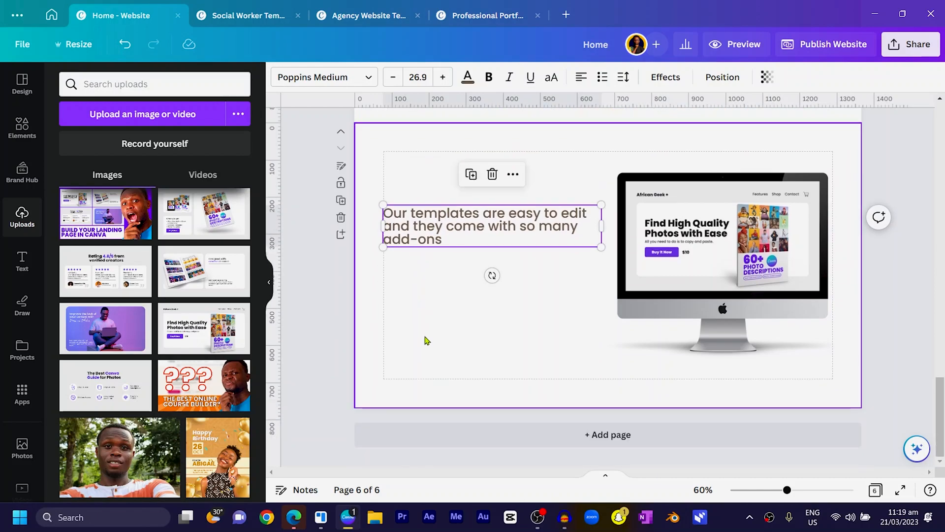
pyautogui.scroll(10, 426, 340)
pyautogui.click(494, 121)
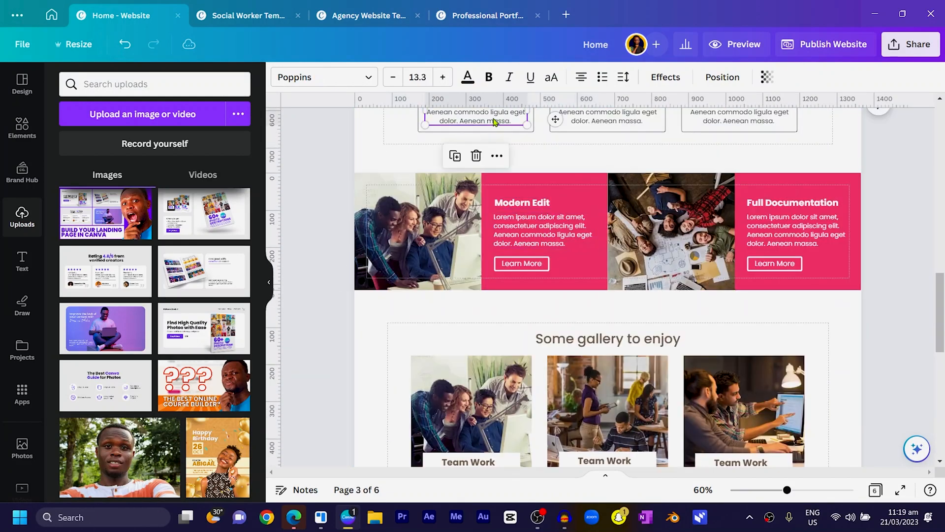
pyautogui.hotkey('ctrl', 'd')
pyautogui.scroll(-8, 492, 148)
pyautogui.moveTo(493, 121); pyautogui.dragTo(594, 268)
# Shorten the paragraph below the page 6 heading to "Lorem ipsum dolor sit amet, consectetuer adipiscing.".
pyautogui.click(577, 271)
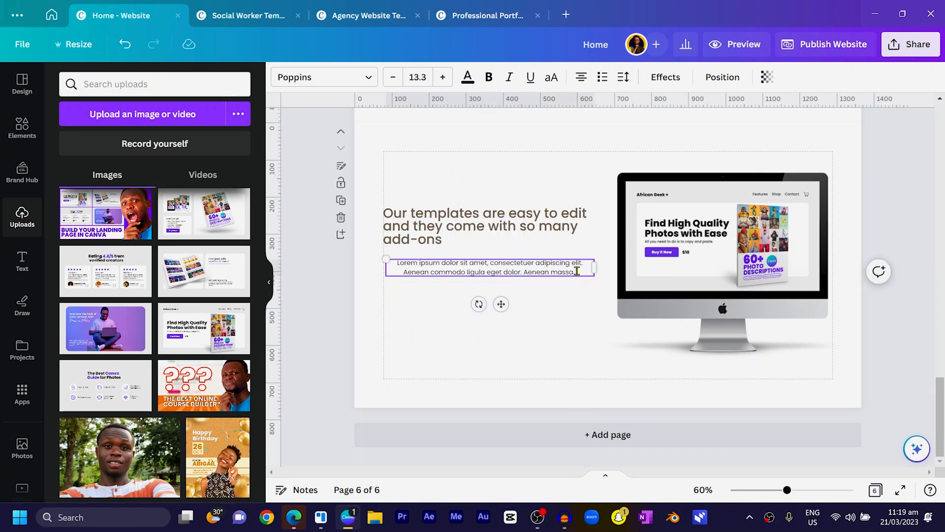
pyautogui.hotkey('shift', 'Up')
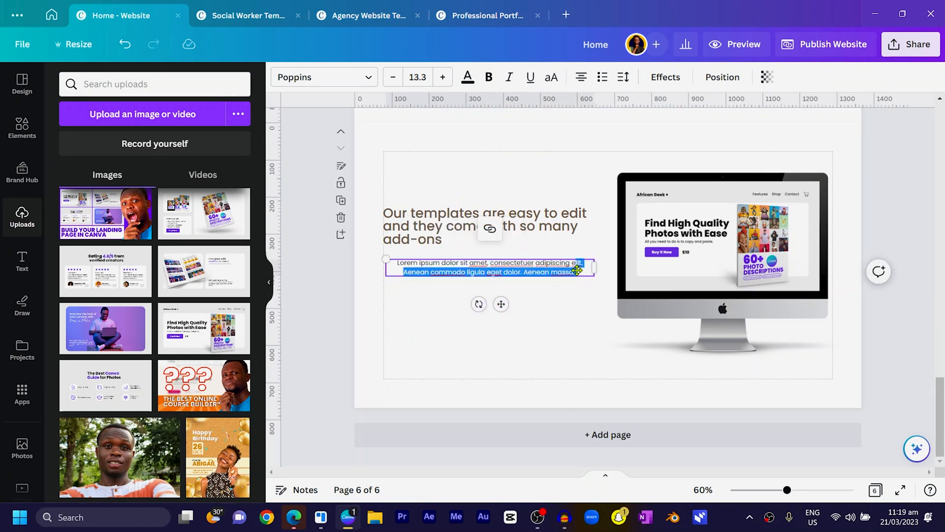
pyautogui.press('BackSpace')
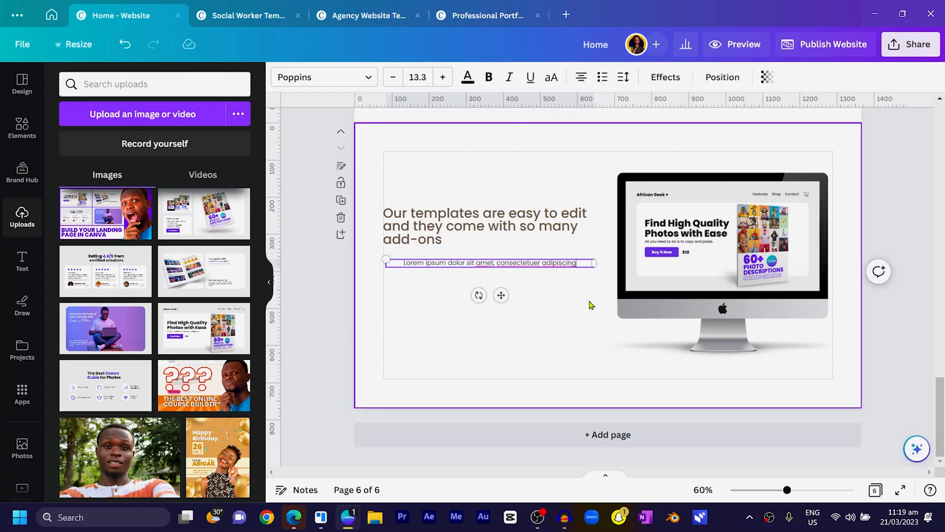
pyautogui.write('.')
pyautogui.click(550, 298)
# Add a thin horizontal line below the short paragraph, with its left end aligned to the page margin.
pyautogui.press('l')
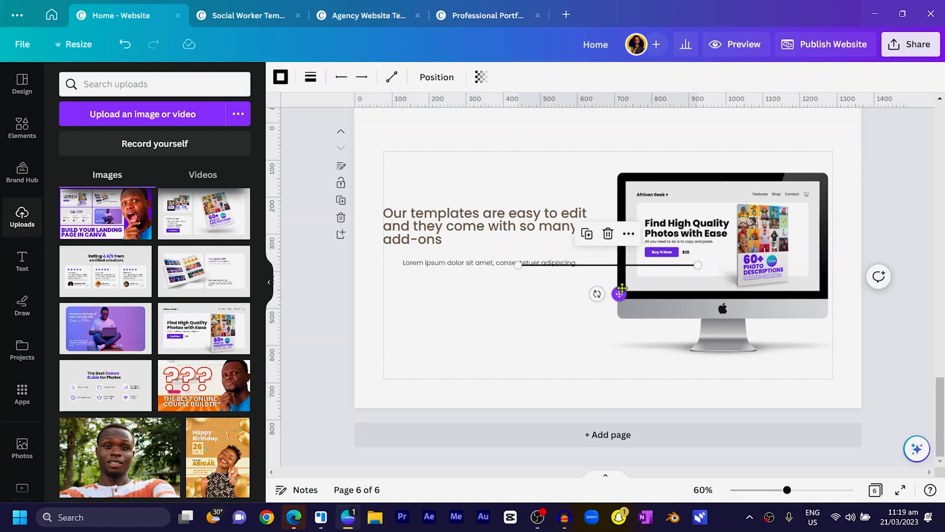
pyautogui.moveTo(620, 294); pyautogui.dragTo(504, 310)
pyautogui.click(310, 78)
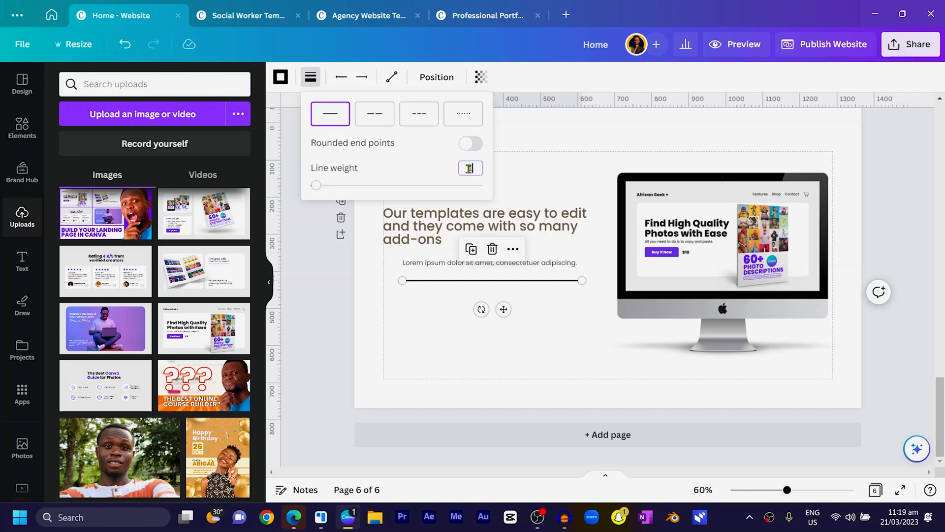
pyautogui.press('Return')
pyautogui.moveTo(502, 309); pyautogui.dragTo(481, 309)
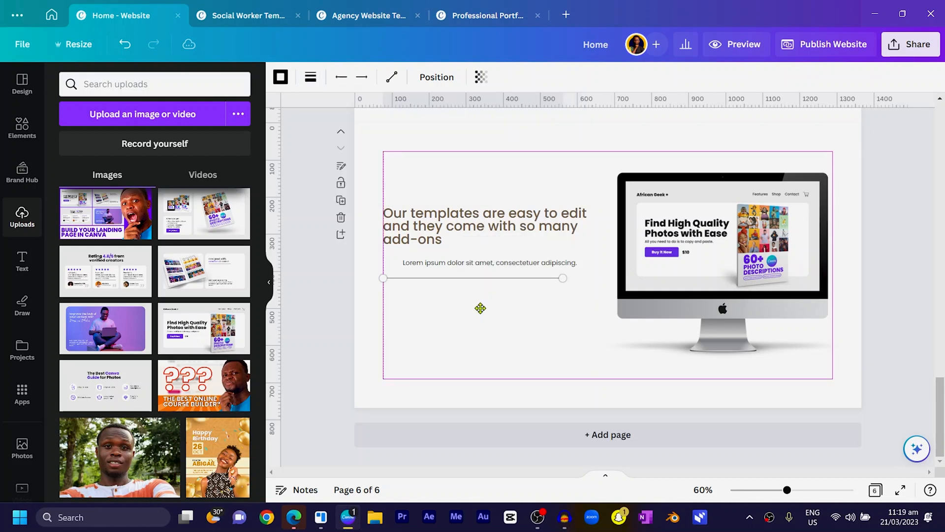
# Position the Lorem ipsum text just above the divider line, narrow its text box, and leave space in front of it.
pyautogui.moveTo(467, 265); pyautogui.dragTo(470, 271)
pyautogui.click(586, 80)
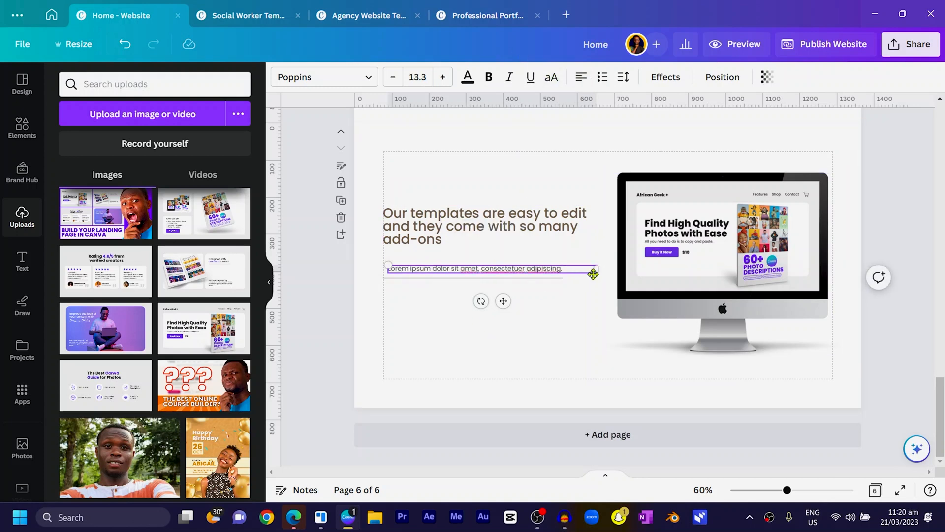
pyautogui.moveTo(600, 269); pyautogui.dragTo(565, 269)
pyautogui.moveTo(486, 301); pyautogui.dragTo(499, 303)
pyautogui.click(422, 316)
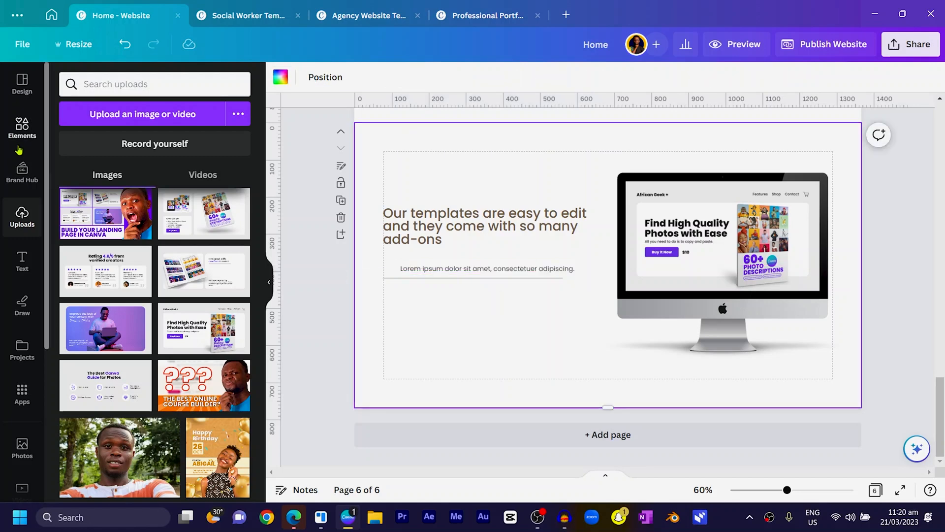
# Search the elements for "tick" and add the plain teal check mark graphic to page 6.
pyautogui.click(22, 127)
pyautogui.click(106, 83)
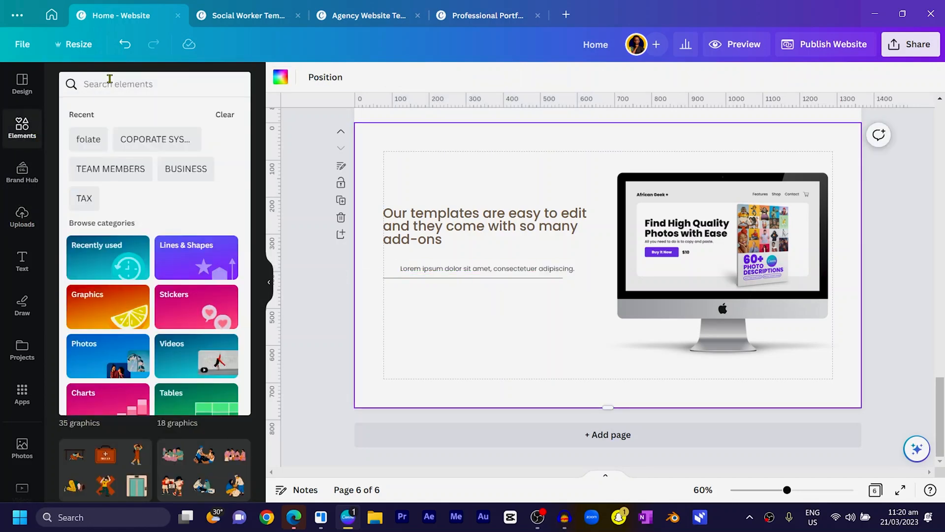
pyautogui.write('tick')
pyautogui.press('Return')
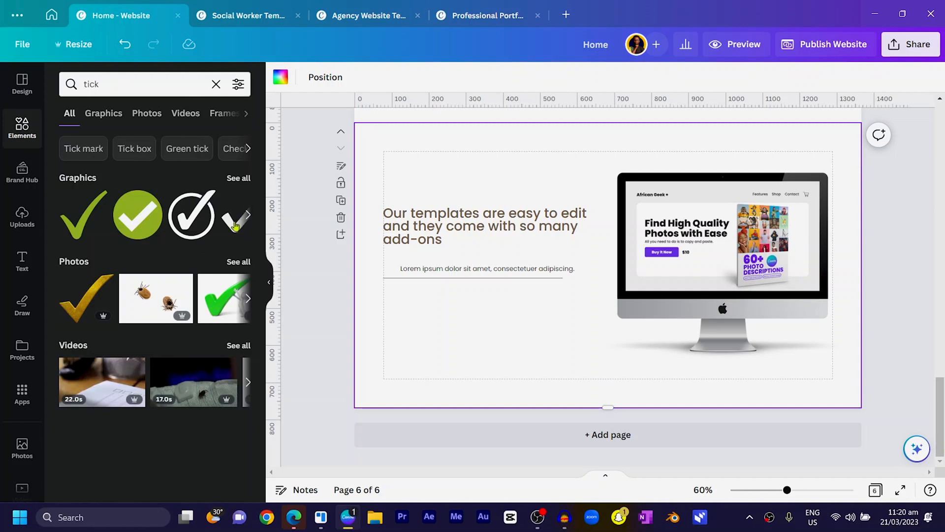
pyautogui.click(247, 216)
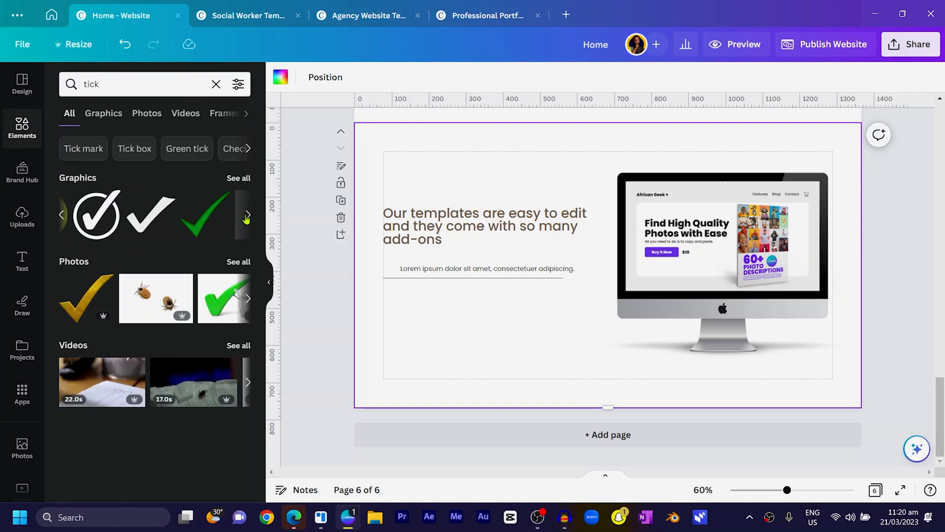
pyautogui.click(234, 180)
pyautogui.scroll(-2, 154, 295)
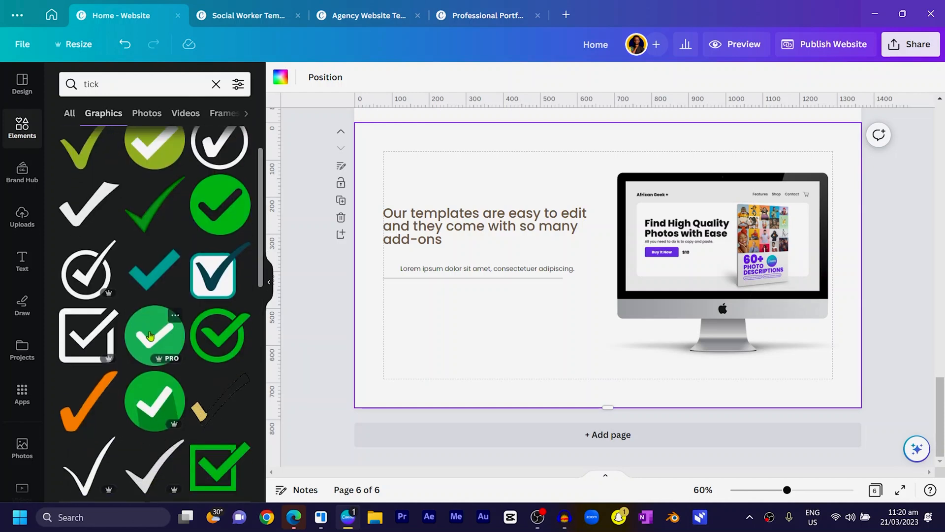
pyautogui.click(154, 271)
# Shrink the check mark and align it with the heading's starting edge, in front of the Lorem ipsum text.
pyautogui.moveTo(600, 298); pyautogui.dragTo(522, 325)
pyautogui.moveTo(601, 236); pyautogui.dragTo(399, 303)
pyautogui.hotkey('ctrl', '+')
pyautogui.hotkey('ctrl', '+')
pyautogui.moveTo(446, 470); pyautogui.dragTo(327, 449)
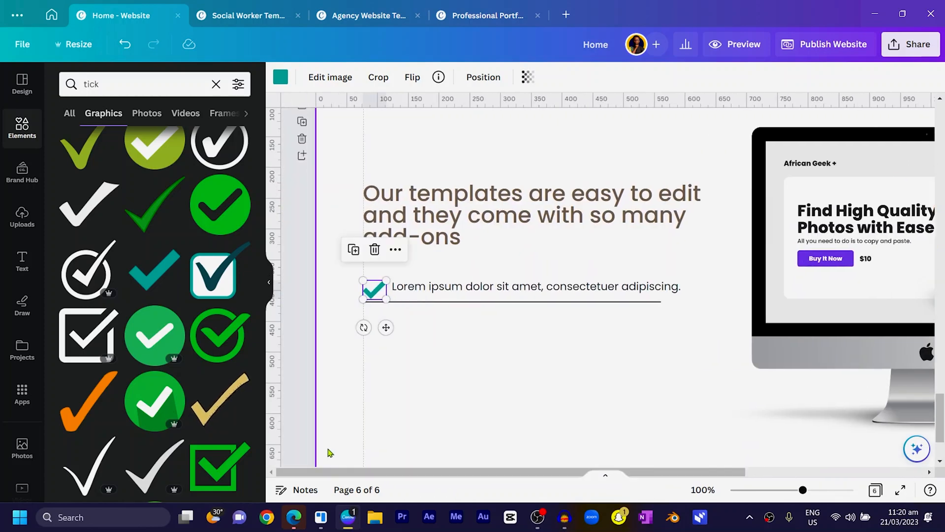
pyautogui.moveTo(385, 298); pyautogui.dragTo(378, 293)
# Recolor the check mark with the pink document color.
pyautogui.click(280, 78)
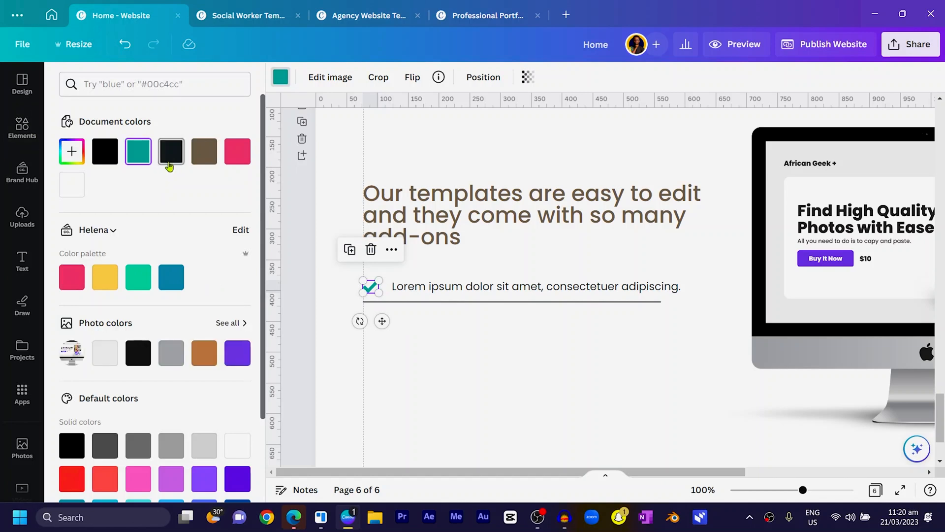
pyautogui.click(168, 158)
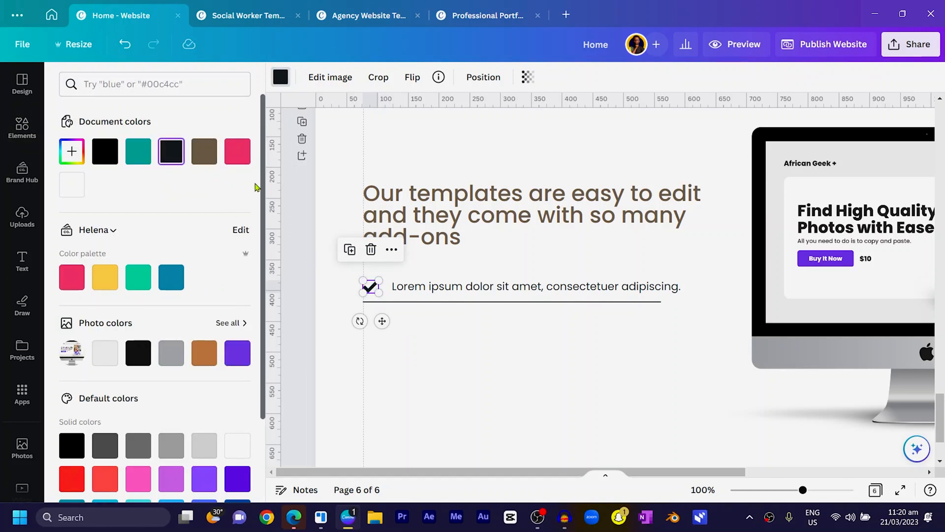
pyautogui.click(241, 158)
# Nudge the Lorem ipsum text horizontally until it sits close beside the check mark with a small gap.
pyautogui.click(530, 285)
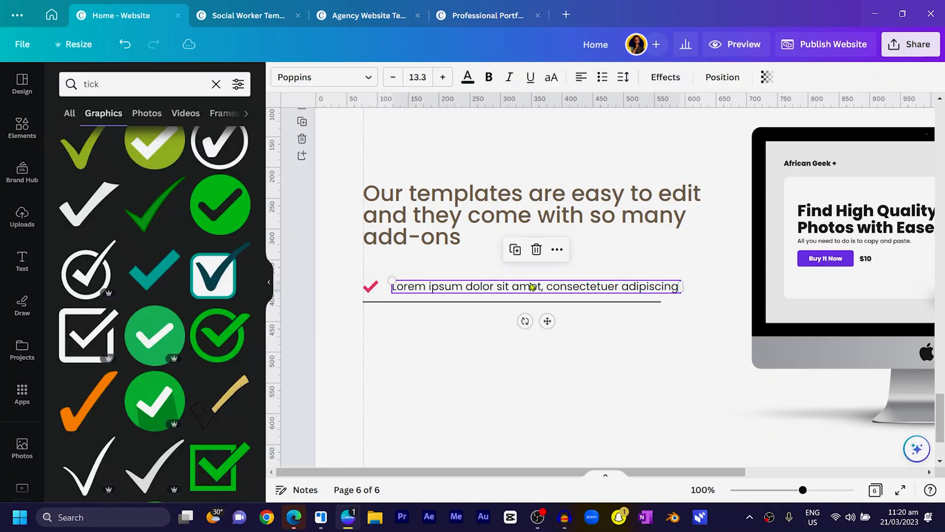
pyautogui.press('Left')
pyautogui.press('Left')
pyautogui.press('Left')
pyautogui.press('Left')
pyautogui.press('Left')
pyautogui.press('Left')
pyautogui.press('Left')
pyautogui.press('Left')
pyautogui.press('Left')
pyautogui.press('Left')
pyautogui.press('Left')
pyautogui.press('Left')
pyautogui.press('Left')
pyautogui.press('Left')
pyautogui.press('Left')
pyautogui.press('Left')
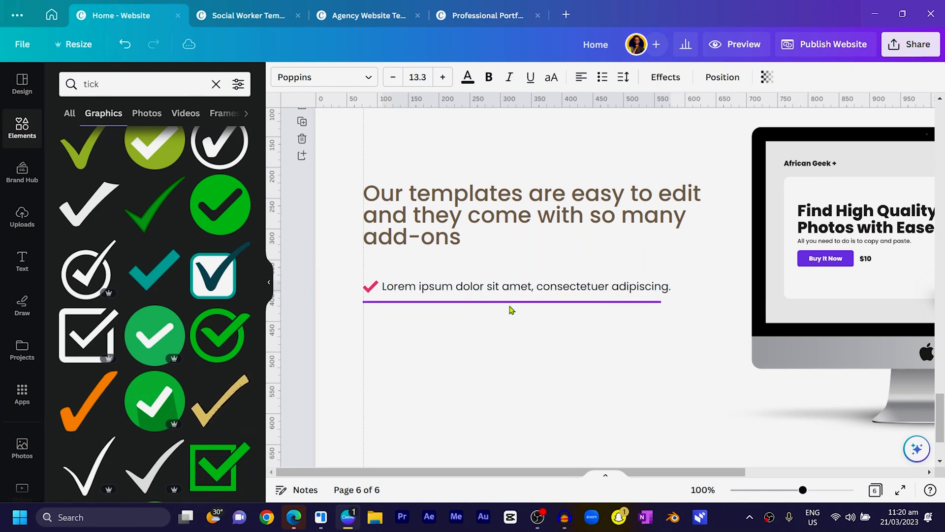
pyautogui.press('Right')
pyautogui.press('Right')
pyautogui.press('Right')
pyautogui.press('Right')
pyautogui.press('Right')
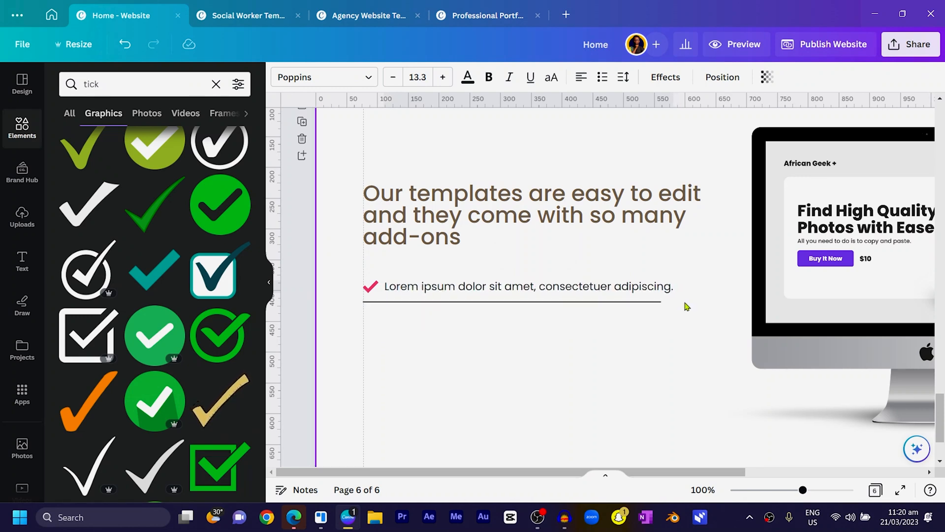
# Lengthen the divider past the text's end, then duplicate the check mark, text and line into five evenly spaced rows.
pyautogui.click(658, 308)
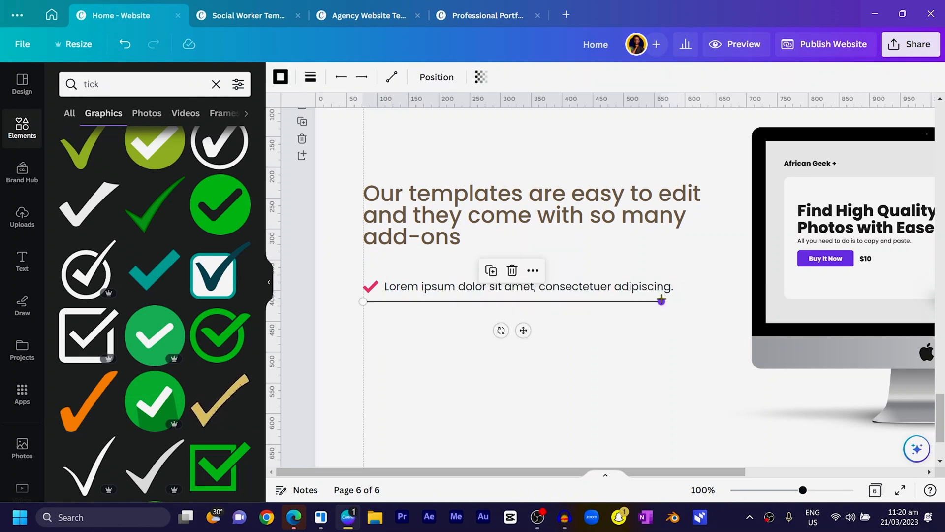
pyautogui.moveTo(661, 300); pyautogui.dragTo(324, 275)
pyautogui.hotkey('ctrl', 'd')
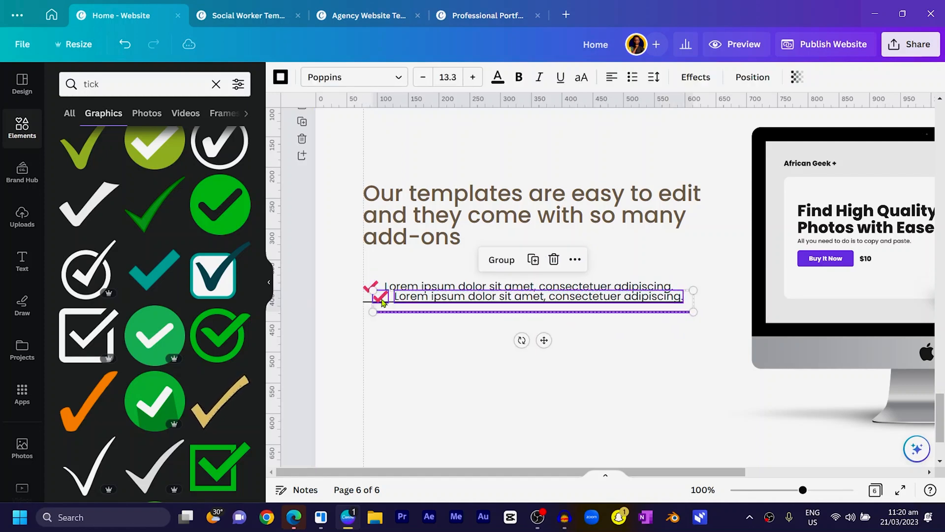
pyautogui.moveTo(409, 301); pyautogui.dragTo(400, 321)
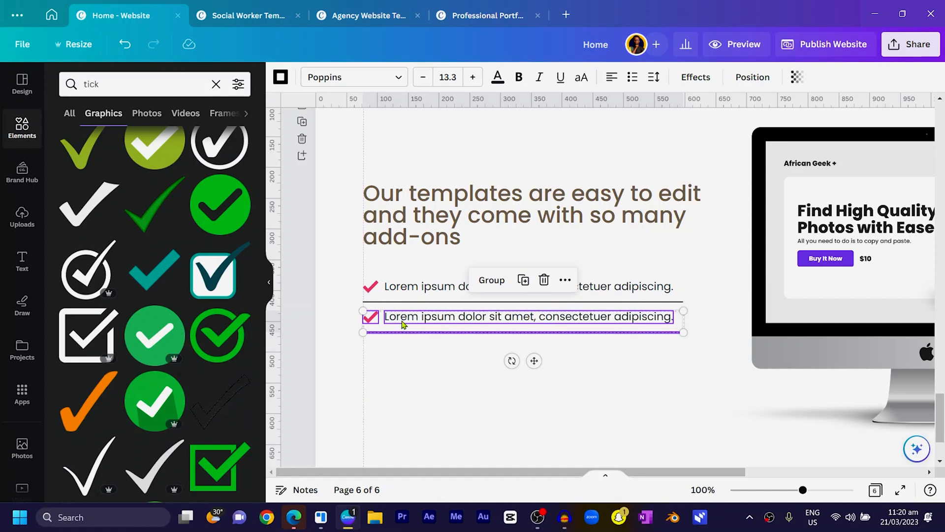
pyautogui.hotkey('ctrl', 'd')
pyautogui.hotkey('ctrl', 'd')
pyautogui.hotkey('ctrl', 'd')
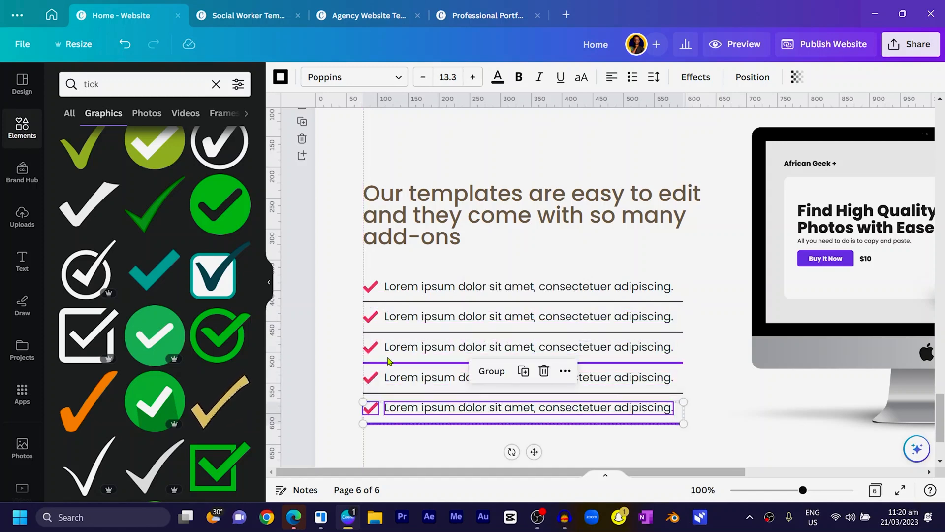
# Move the heading and the whole checklist up together on page 6.
pyautogui.hotkey('ctrl', '-')
pyautogui.scroll(-1, 529, 389)
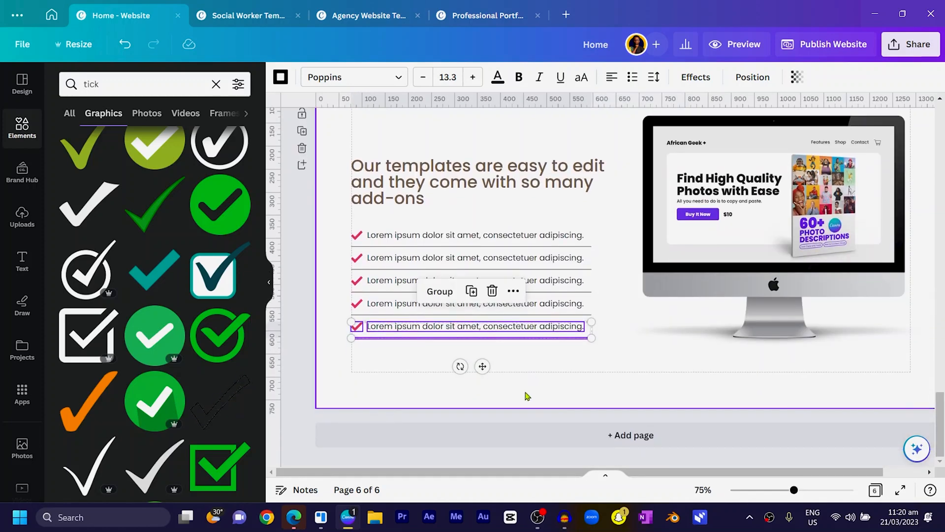
pyautogui.moveTo(559, 380); pyautogui.dragTo(380, 127)
pyautogui.click(380, 345)
# Delete the divider under the last checklist row and move the checklist up closer to the heading.
pyautogui.click(396, 302)
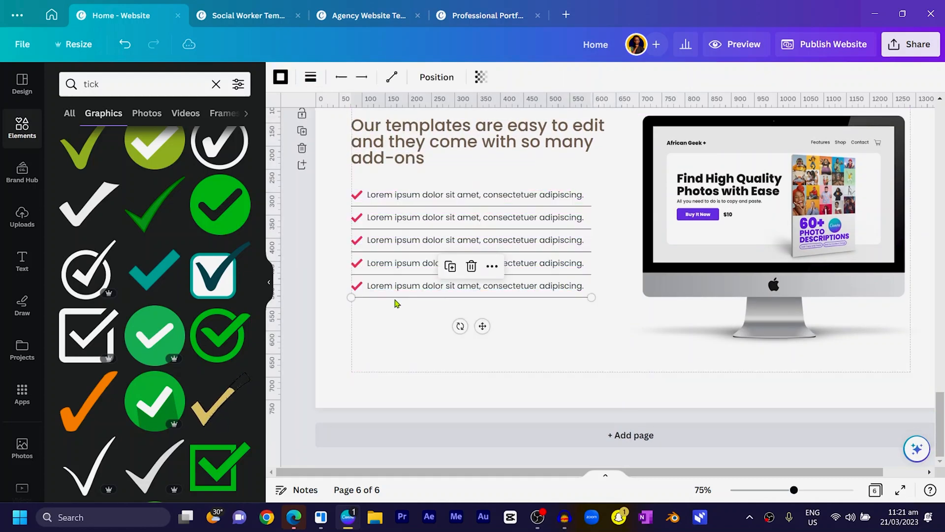
pyautogui.press('Delete')
pyautogui.moveTo(448, 351); pyautogui.dragTo(345, 185)
pyautogui.moveTo(403, 222); pyautogui.dragTo(397, 205)
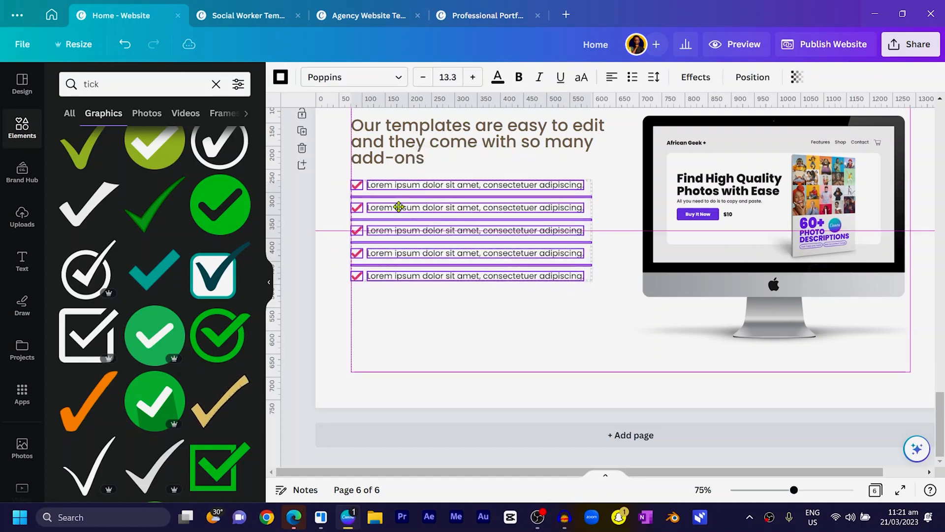
pyautogui.click(391, 335)
# Copy the Learn More button from the pink Modern Edit section and place it below the checklist on page 6.
pyautogui.scroll(2, 388, 365)
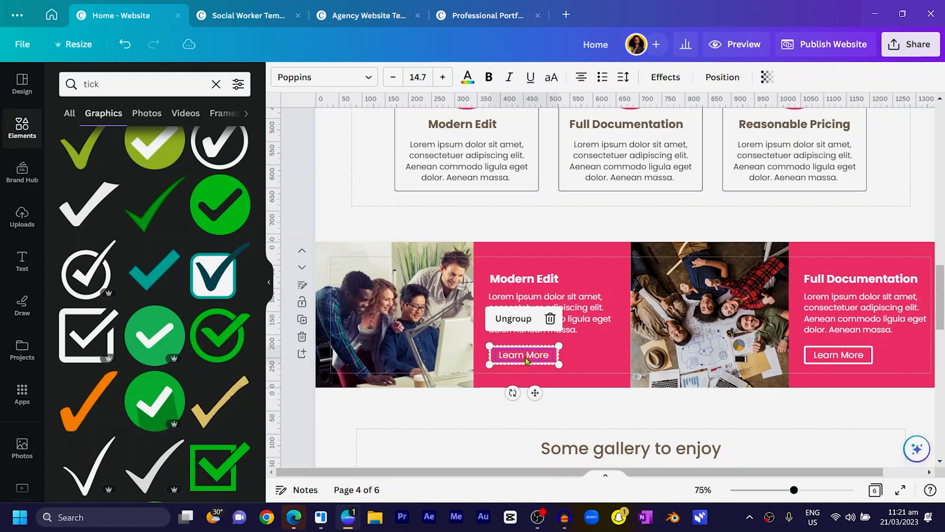
pyautogui.moveTo(518, 355); pyautogui.dragTo(526, 361)
pyautogui.scroll(-14, 526, 367)
pyautogui.moveTo(526, 367); pyautogui.dragTo(395, 312)
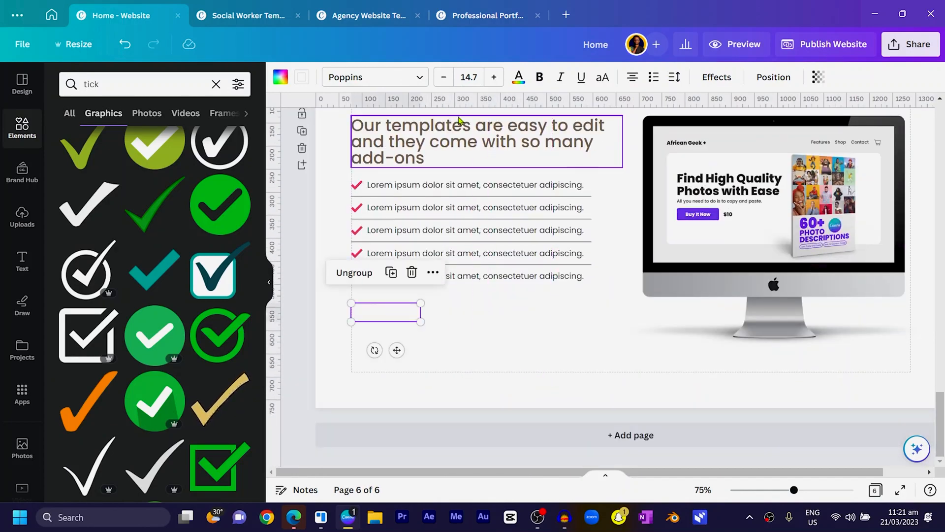
# Change the copied Learn More button's text and border to the pink document color.
pyautogui.click(519, 84)
pyautogui.click(204, 151)
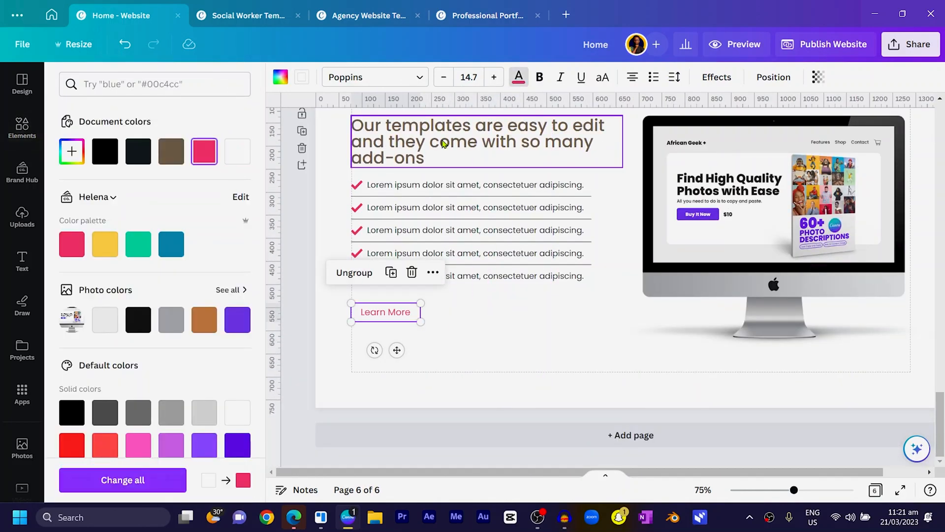
pyautogui.click(302, 77)
pyautogui.click(204, 151)
pyautogui.click(515, 345)
pyautogui.moveTo(382, 314); pyautogui.dragTo(383, 314)
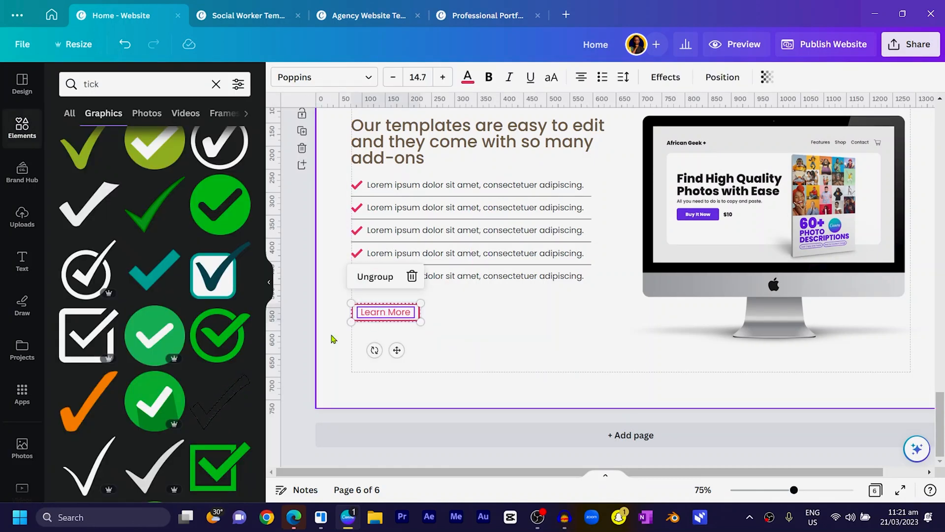
pyautogui.click(473, 348)
# Move the heading, checklist and Learn More button down slightly as one block beside the computer mockup.
pyautogui.scroll(3, 474, 348)
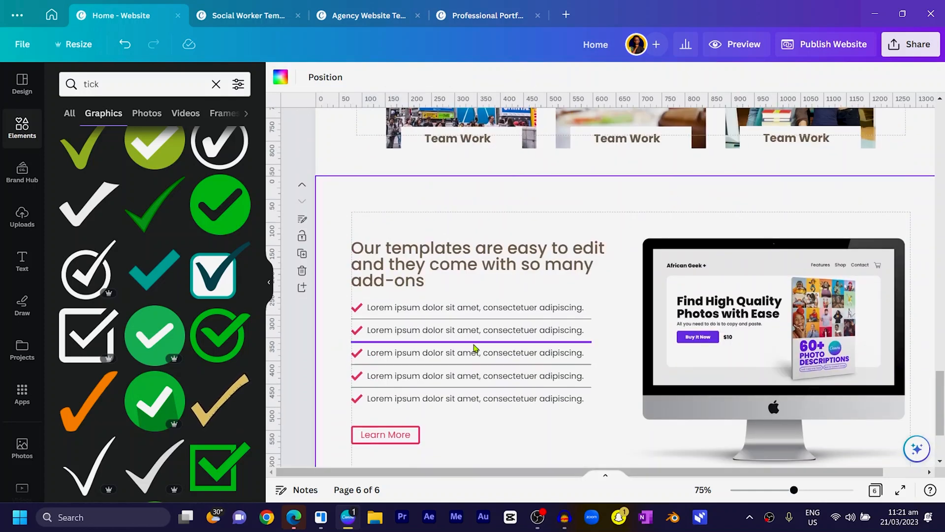
pyautogui.scroll(-2, 486, 392)
pyautogui.moveTo(472, 411); pyautogui.dragTo(377, 234)
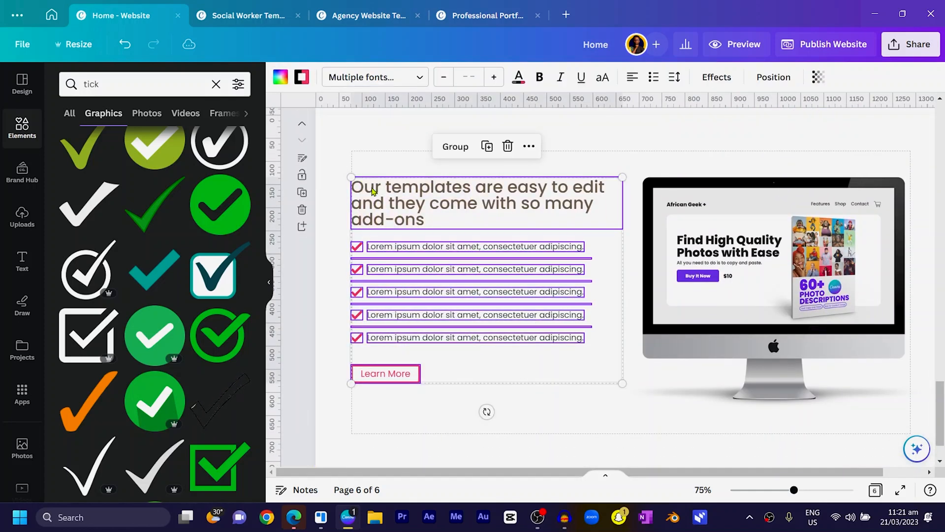
pyautogui.moveTo(371, 187); pyautogui.dragTo(372, 201)
pyautogui.click(589, 122)
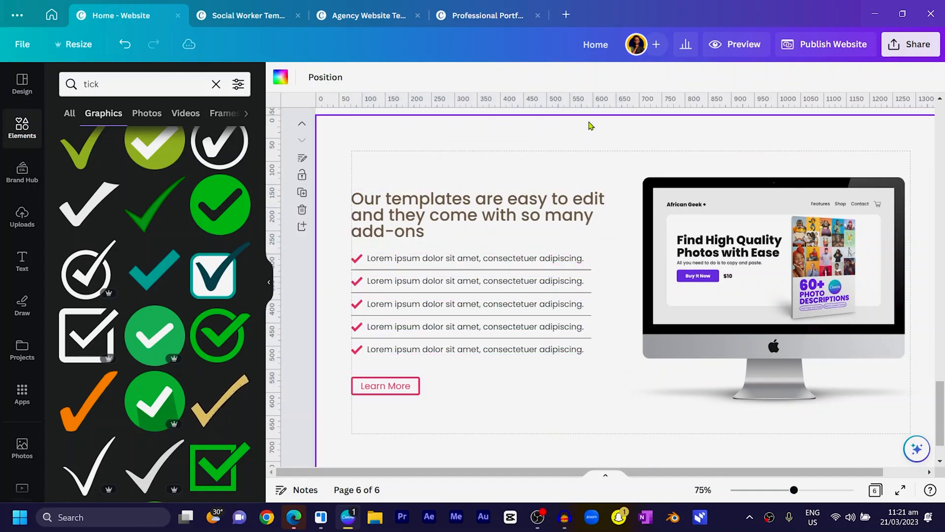
# Reduce the height of page 6 slightly and add a blank page below it.
pyautogui.scroll(-2, 600, 146)
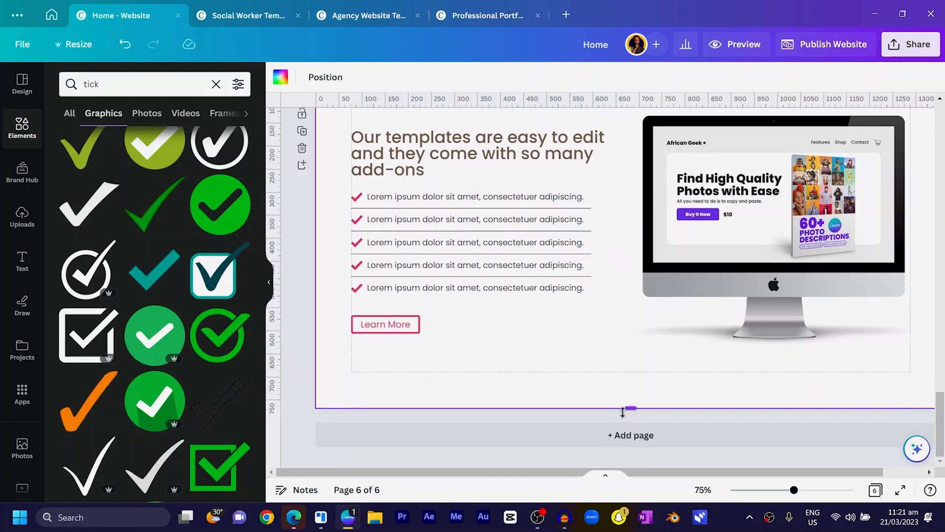
pyautogui.moveTo(623, 411); pyautogui.dragTo(631, 388)
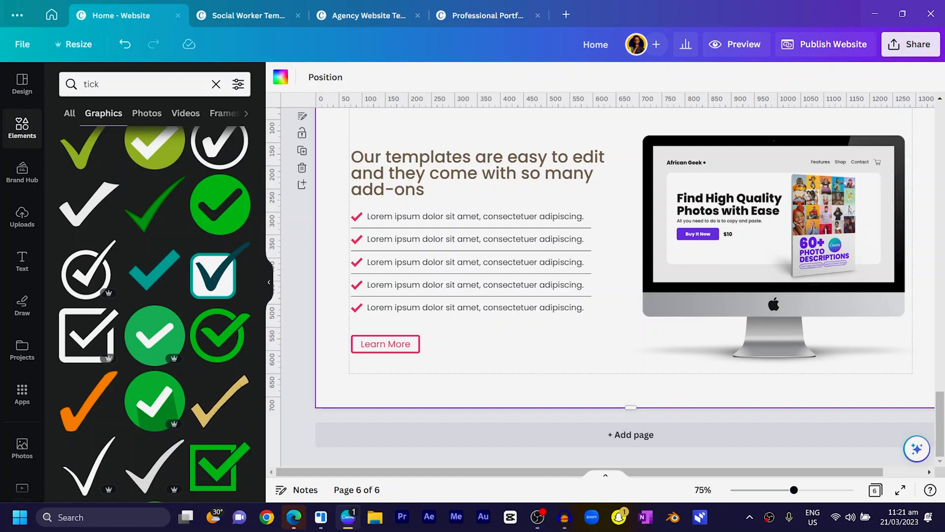
pyautogui.click(536, 438)
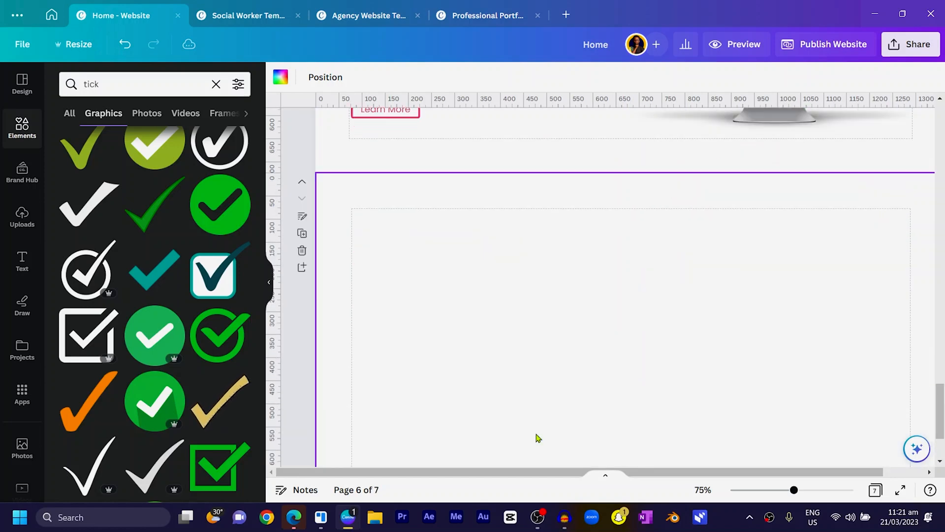
# Copy the "Some gallery to enjoy" heading and first photo row onto page 7, then shorten that page to fit.
pyautogui.scroll(10, 530, 393)
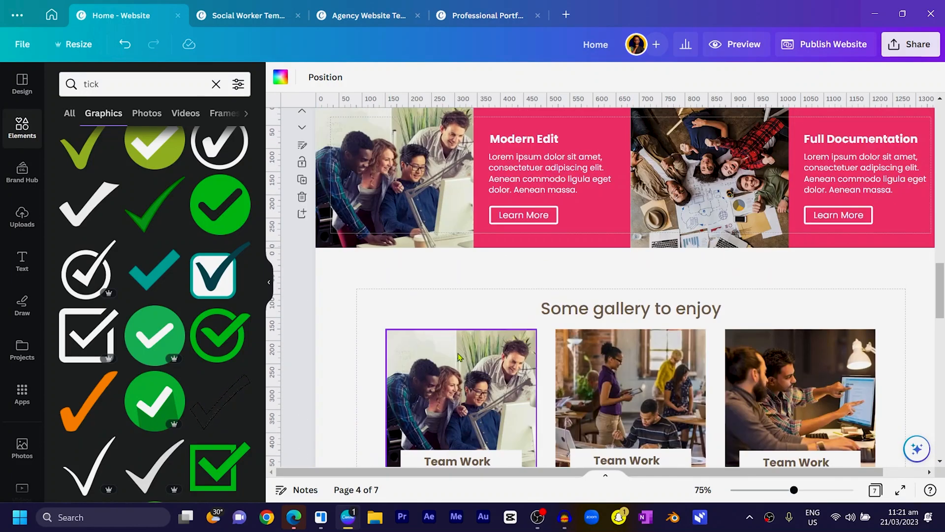
pyautogui.moveTo(327, 281); pyautogui.dragTo(907, 347)
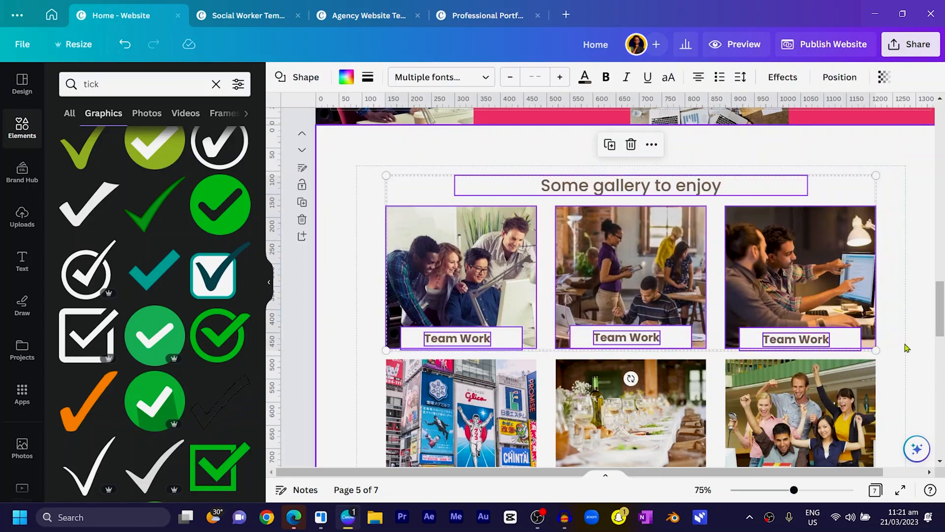
pyautogui.scroll(-15, 866, 347)
pyautogui.hotkey('ctrl', 'v')
pyautogui.scroll(3, 614, 305)
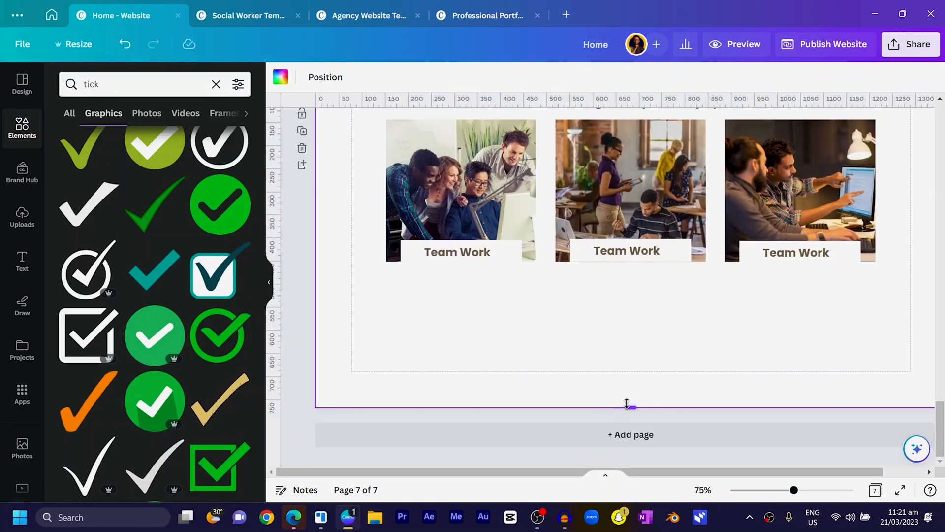
pyautogui.moveTo(626, 404)
pyautogui.mouseDown()
pyautogui.moveTo(608, 399)
pyautogui.moveTo(615, 414)
pyautogui.mouseUp()
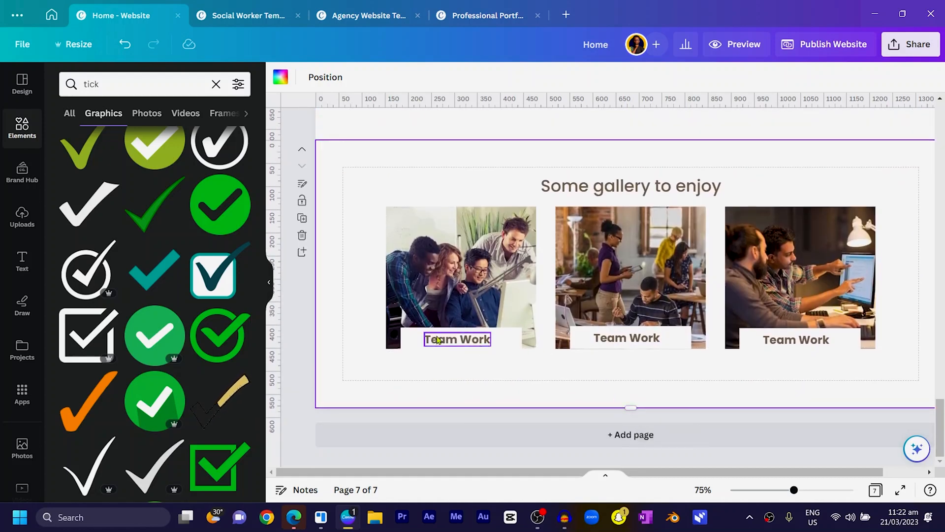
# Replace the first gallery photo on page 7 with a "design" photo of a woman beside a color wheel monitor and caption it "Graphic Design".
pyautogui.click(426, 318)
pyautogui.click(116, 85)
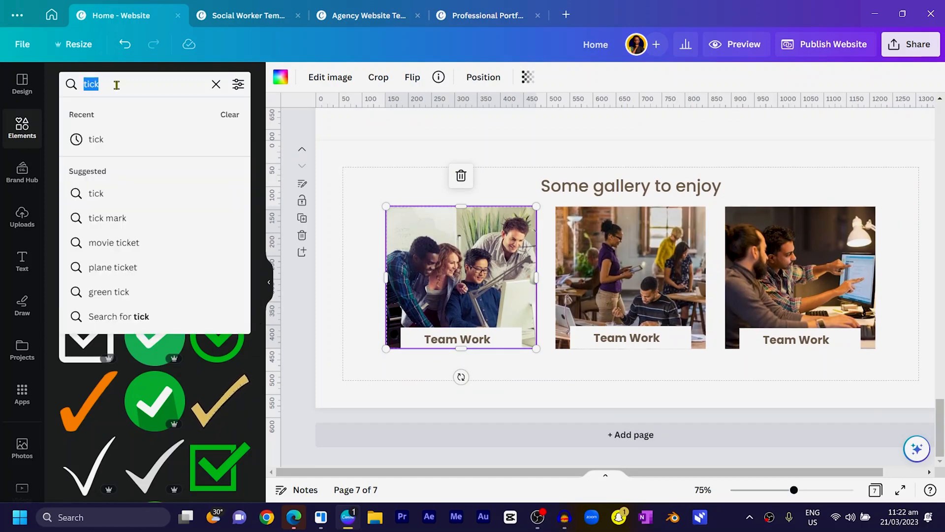
pyautogui.write('design')
pyautogui.press('Return')
pyautogui.click(147, 113)
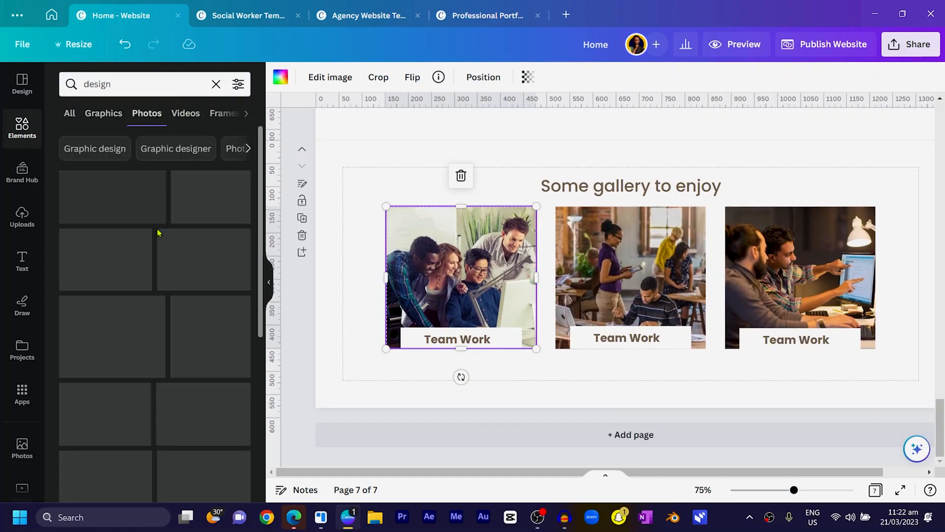
pyautogui.moveTo(143, 239); pyautogui.dragTo(435, 347)
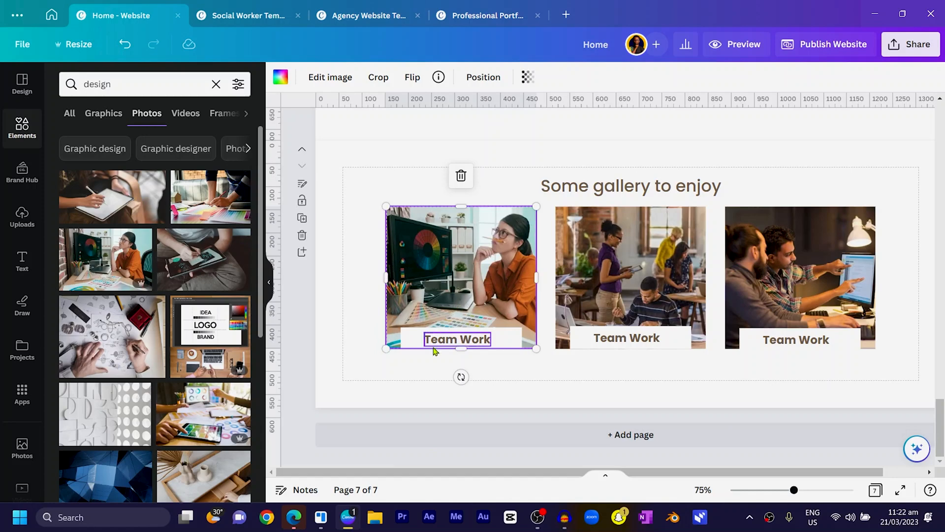
pyautogui.click(447, 341)
pyautogui.write('Graphic Design')
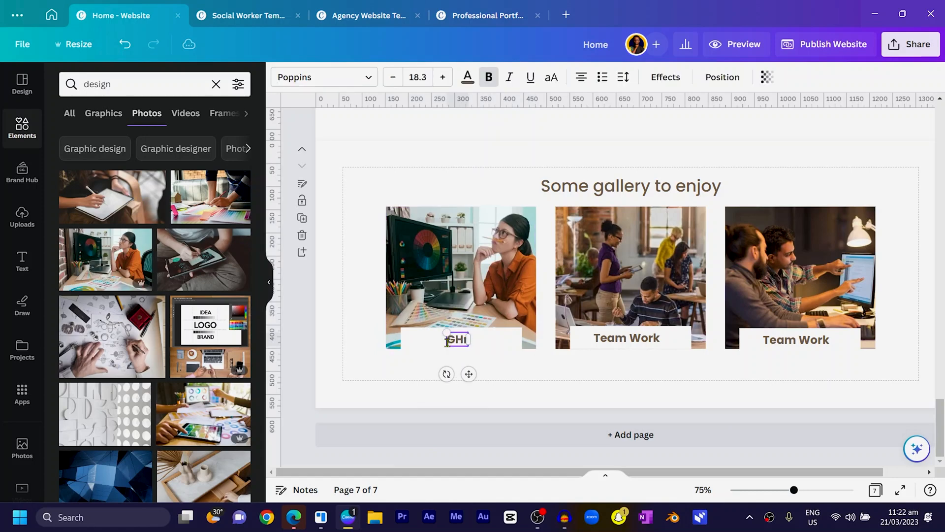
# Replace the middle gallery photo with a "Consulting" photo of people around a wooden table and caption it "Business Consulting".
pyautogui.click(174, 81)
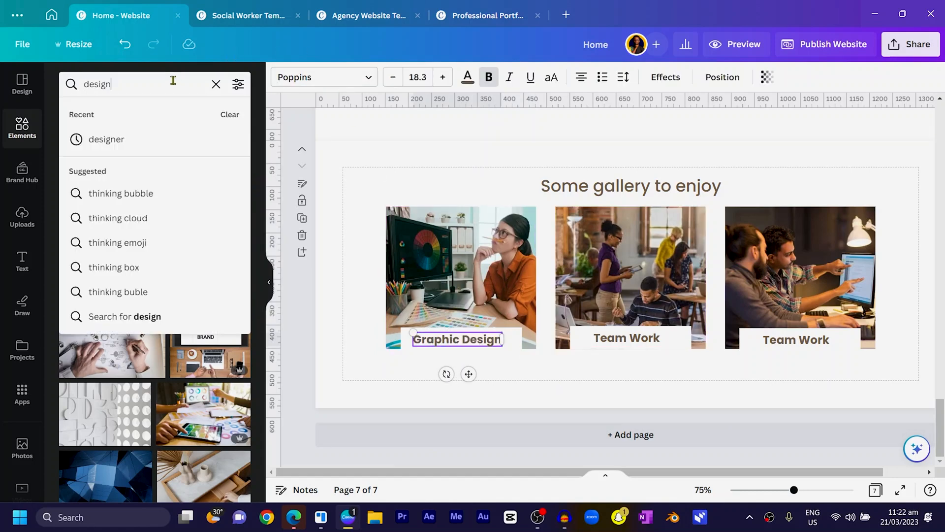
pyautogui.write('Consulting')
pyautogui.press('Return')
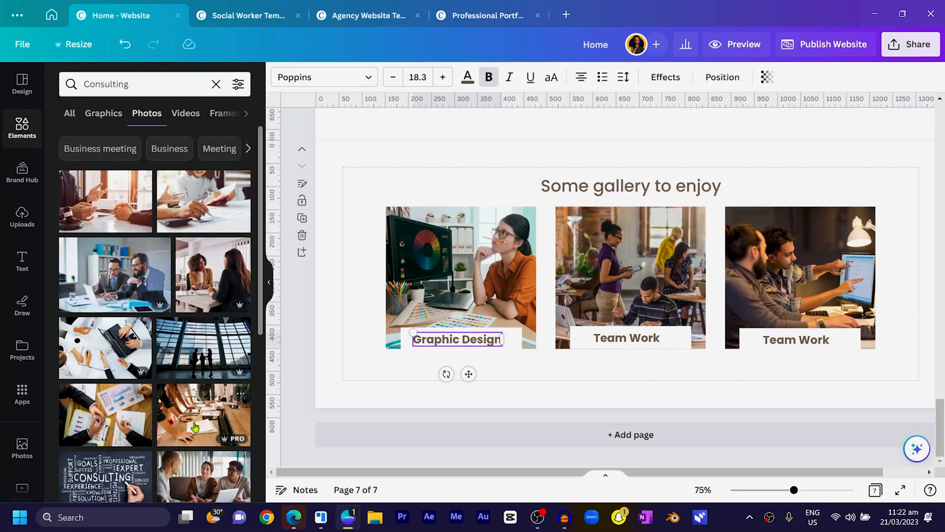
pyautogui.moveTo(195, 426); pyautogui.dragTo(612, 325)
pyautogui.click(612, 343)
pyautogui.write('Business Consulting')
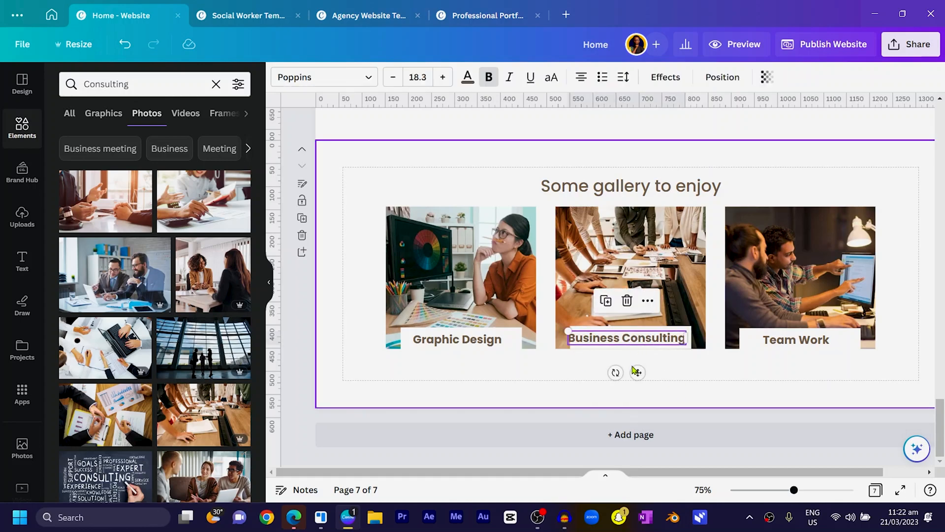
# Center the "Business Consulting" caption and widen the white box behind it to fit the text.
pyautogui.moveTo(638, 372); pyautogui.dragTo(642, 374)
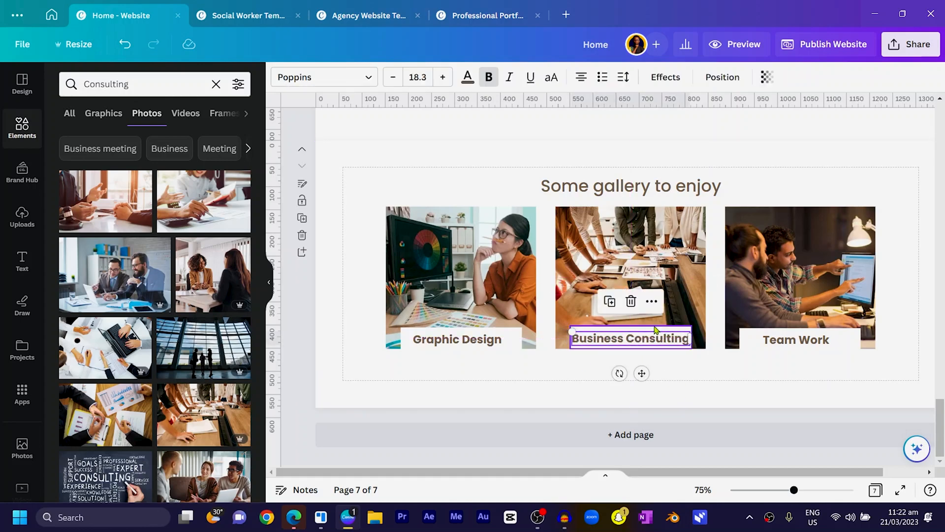
pyautogui.moveTo(570, 338); pyautogui.dragTo(574, 338)
pyautogui.click(540, 369)
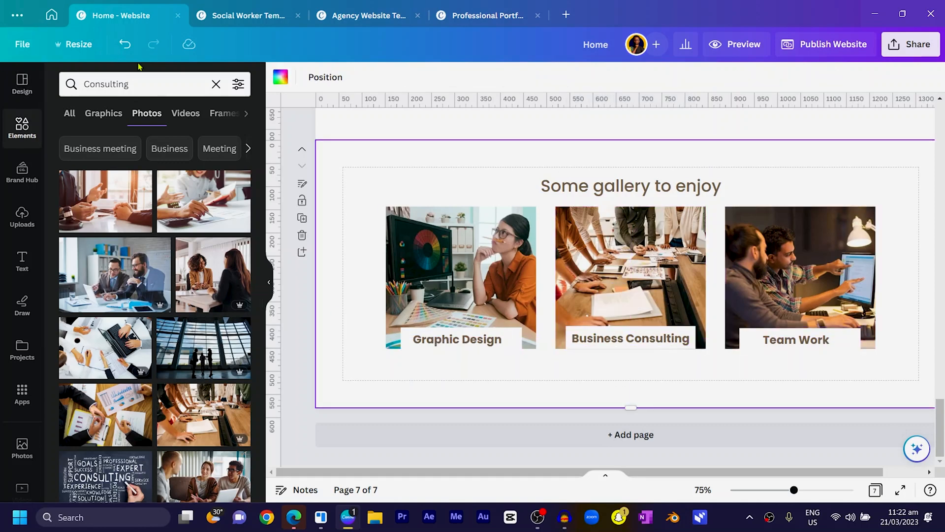
# Search the photos for "mobile APP" and replace the third gallery photo with the hand-held smartphone in front of a laptop.
pyautogui.click(181, 88)
pyautogui.write('mob')
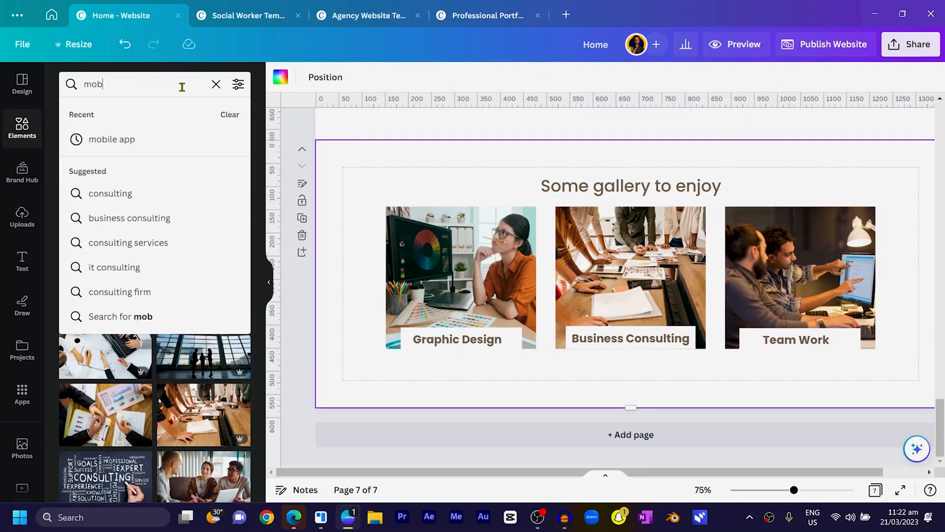
pyautogui.write('ile ')
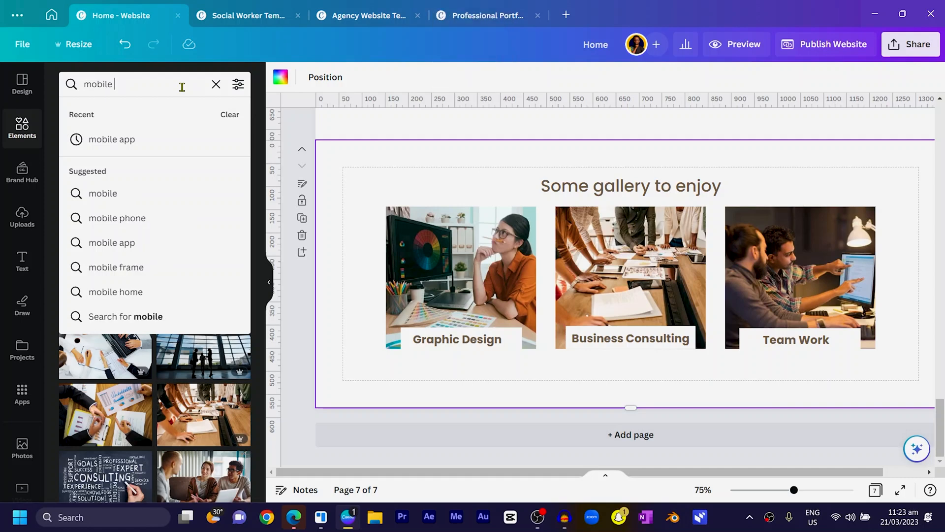
pyautogui.write('aPP')
pyautogui.press('Return')
pyautogui.moveTo(125, 215); pyautogui.dragTo(787, 338)
# Change the third gallery photo's caption to "Mobile App Dev".
pyautogui.tripleClick(785, 339)
pyautogui.press('capslock')
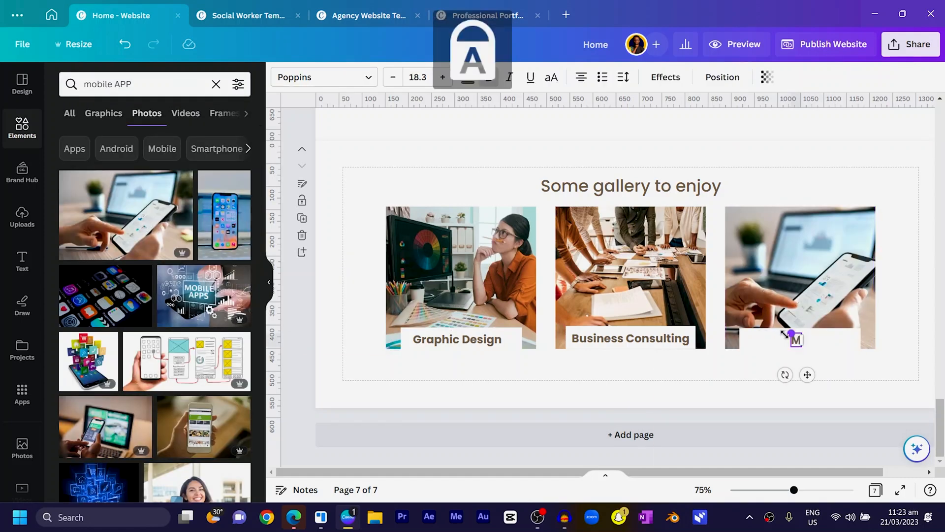
pyautogui.write('MOB')
pyautogui.press('capslock')
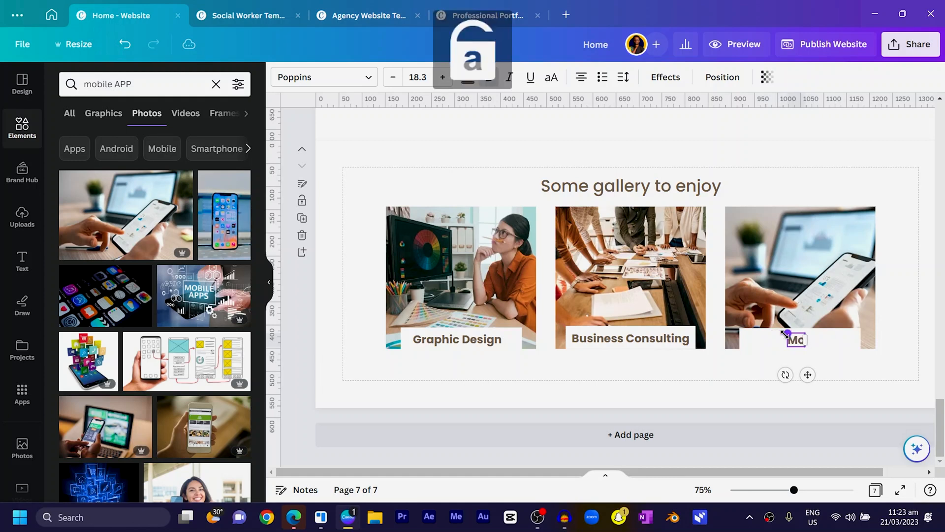
pyautogui.write('bile App Dev')
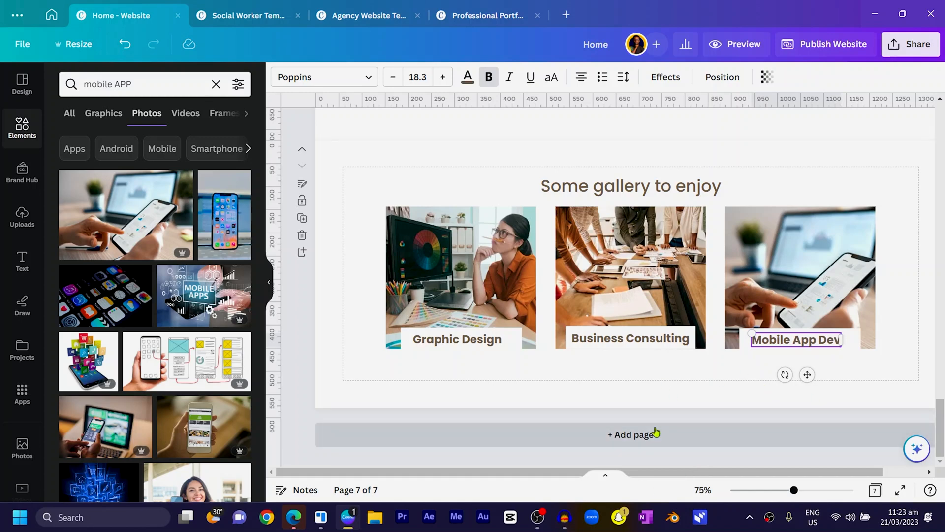
# Add page 8, copy page 1's hero photo, orange overlay and two text lines onto it, and align the block with the page's top edge.
pyautogui.click(692, 439)
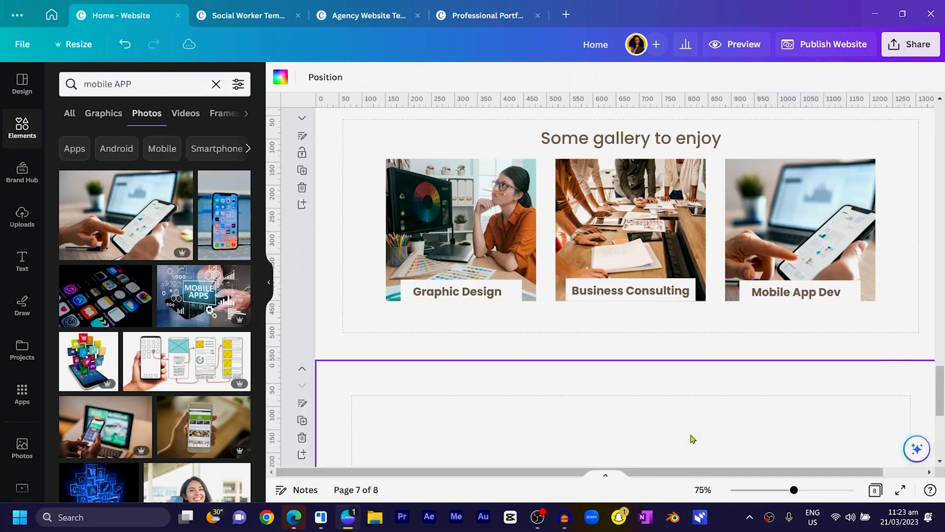
pyautogui.scroll(5, 688, 424)
pyautogui.scroll(20, 660, 445)
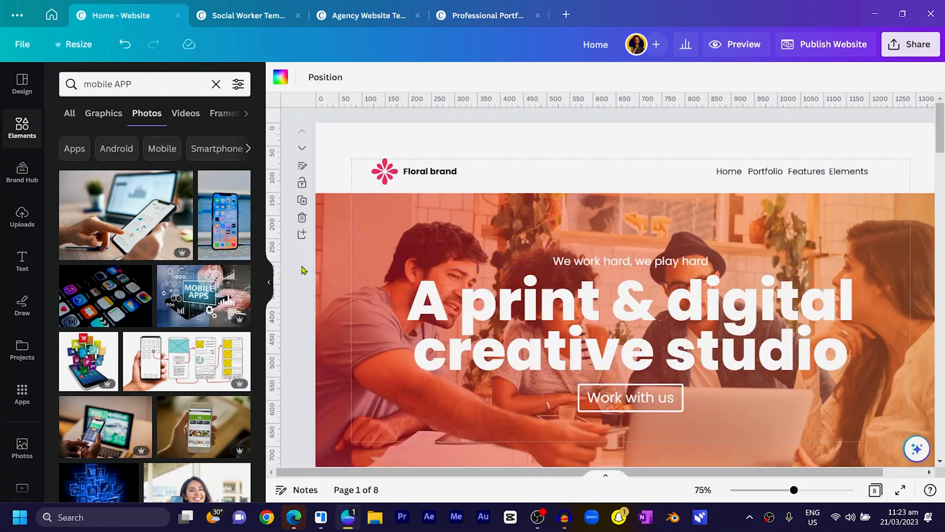
pyautogui.moveTo(298, 272); pyautogui.dragTo(743, 370)
pyautogui.scroll(-20, 683, 306)
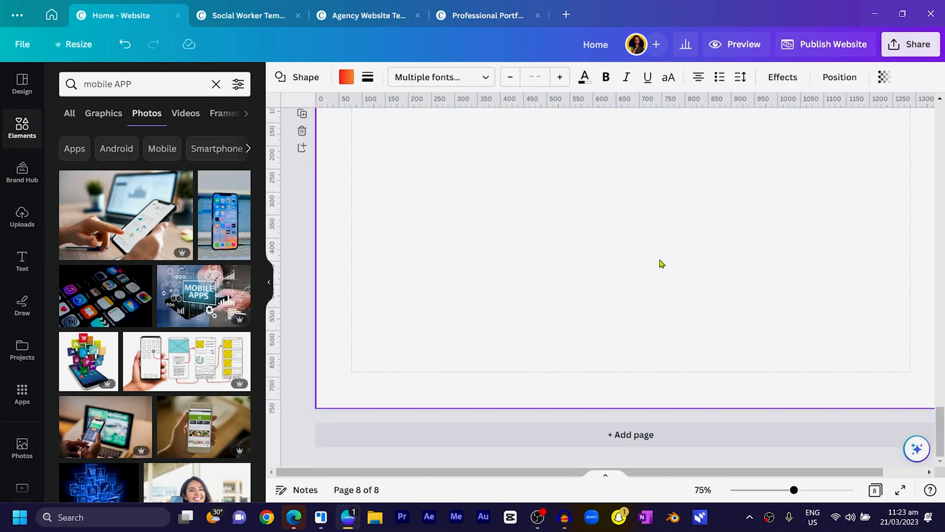
pyautogui.hotkey('ctrl', 'v')
pyautogui.scroll(3, 609, 291)
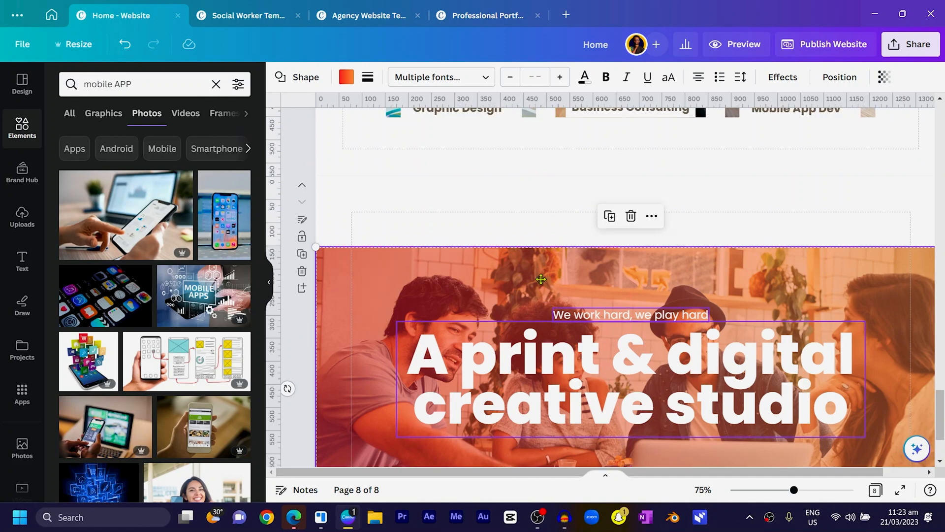
pyautogui.moveTo(541, 279); pyautogui.dragTo(543, 209)
# Narrow the orange gradient overlay on page 8 from its left side so it starts at about 210 px on the ruler.
pyautogui.scroll(-3, 548, 225)
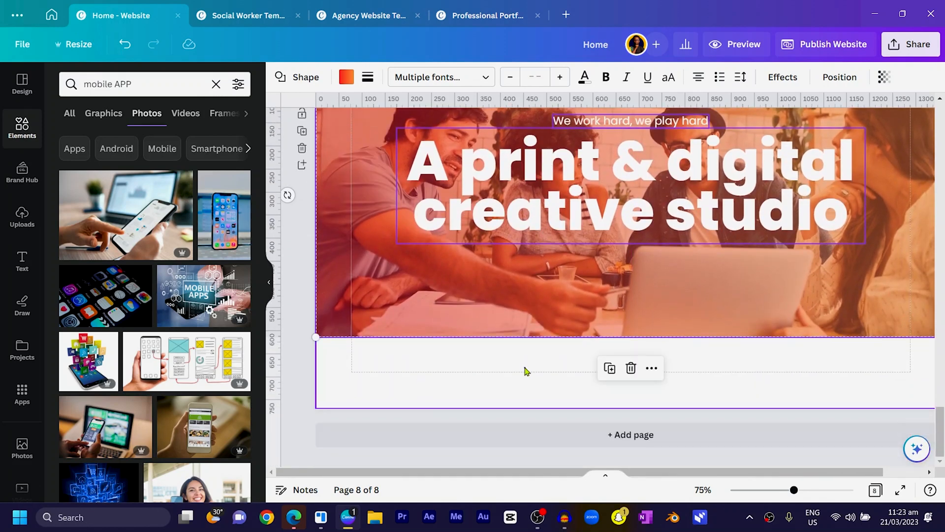
pyautogui.click(593, 294)
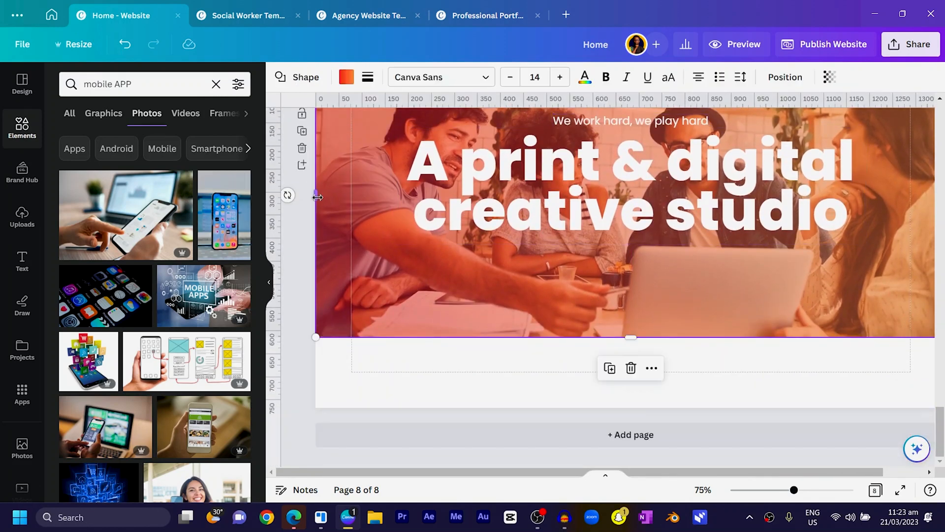
pyautogui.moveTo(318, 197); pyautogui.dragTo(417, 197)
# Browse the recently used elements for a different background photo for the page 8 banner.
pyautogui.scroll(-5, 201, 156)
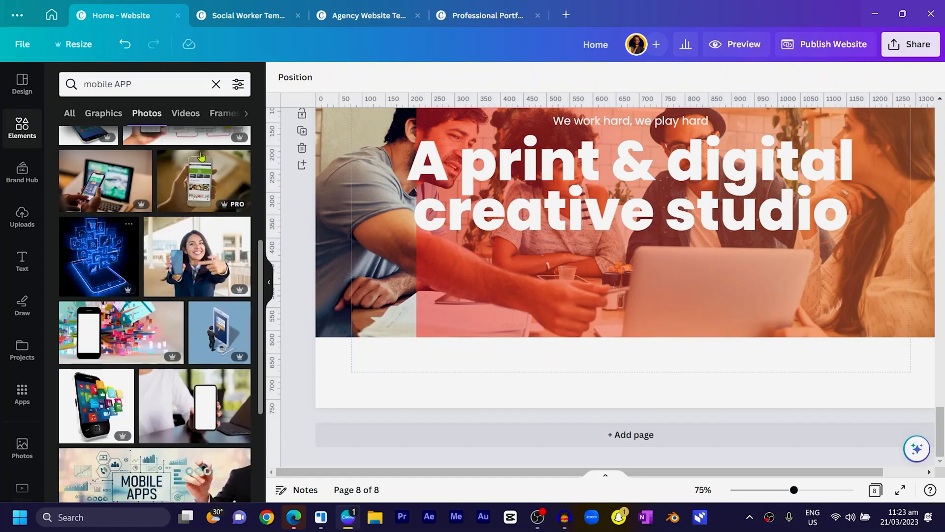
pyautogui.click(216, 85)
pyautogui.click(240, 151)
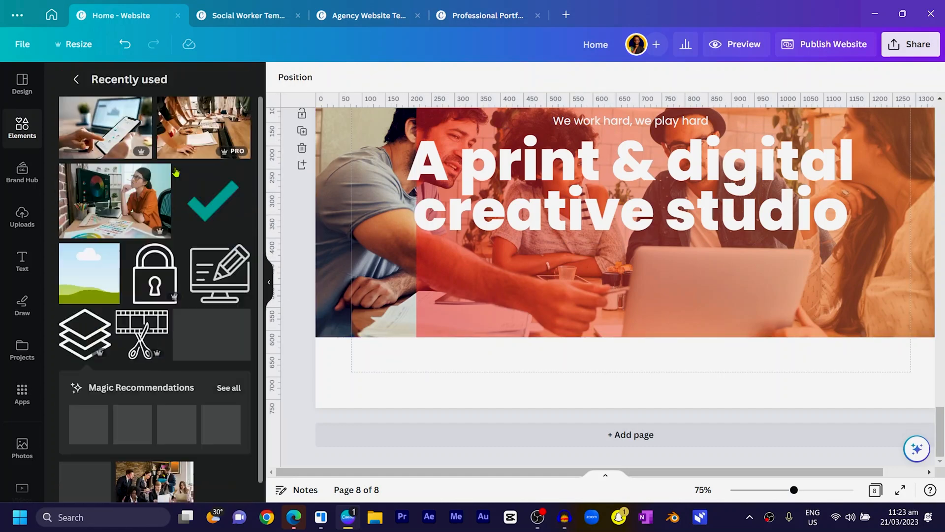
pyautogui.scroll(-5, 192, 364)
pyautogui.scroll(-2, 192, 363)
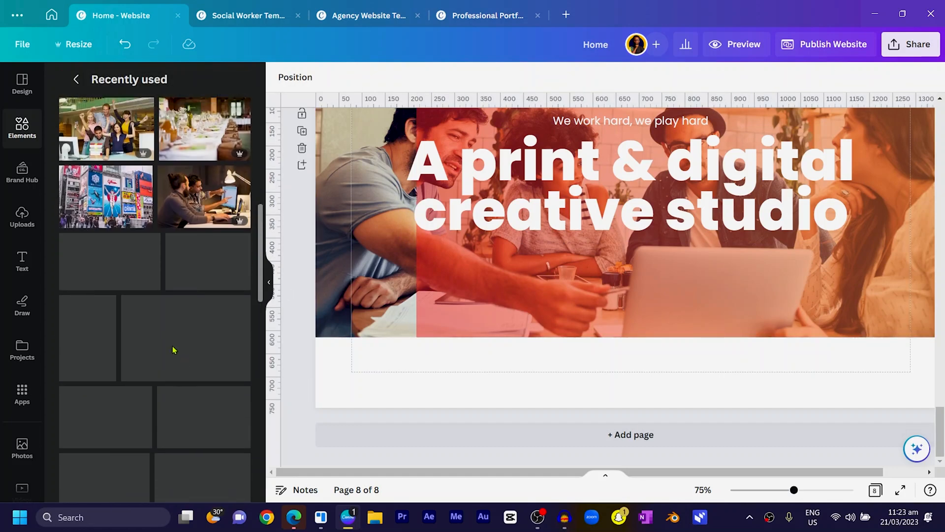
pyautogui.scroll(1, 173, 346)
pyautogui.scroll(-5, 129, 262)
pyautogui.scroll(-10, 127, 262)
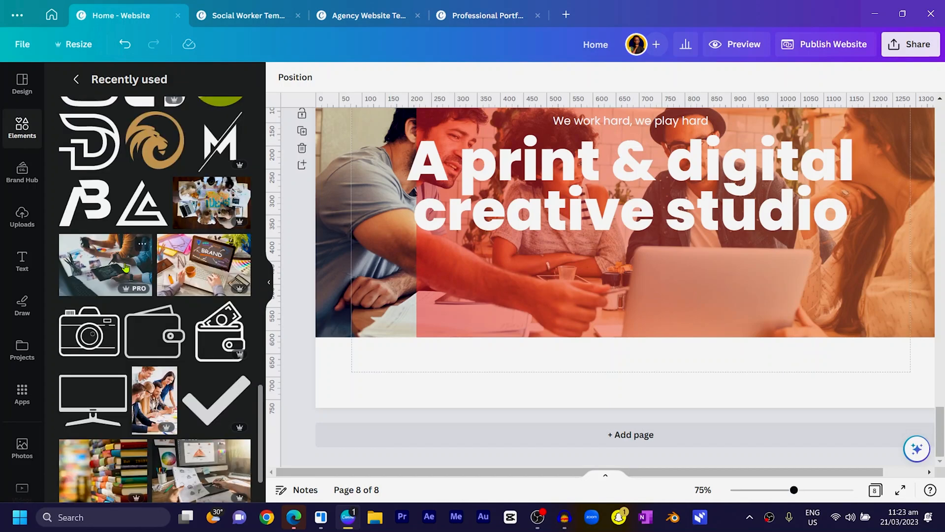
pyautogui.scroll(-2, 125, 267)
pyautogui.scroll(10, 218, 358)
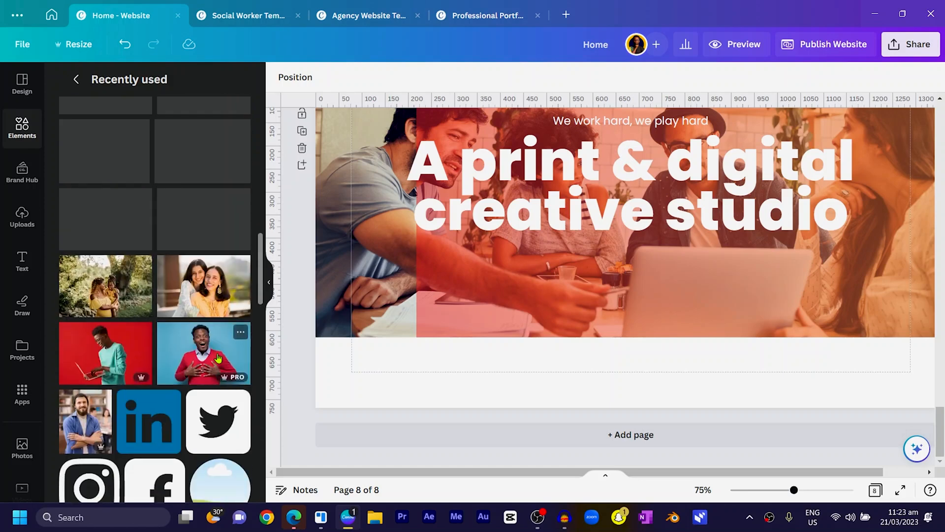
pyautogui.scroll(5, 218, 358)
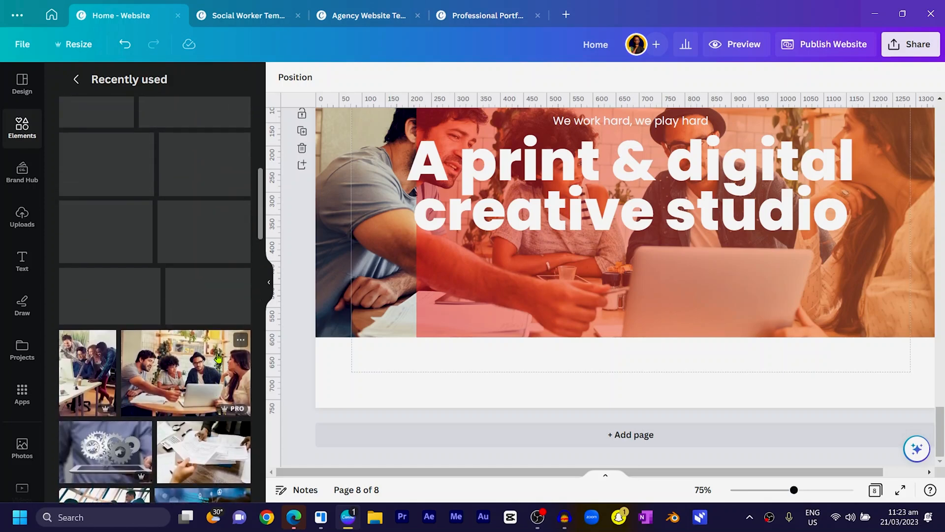
pyautogui.scroll(2, 217, 354)
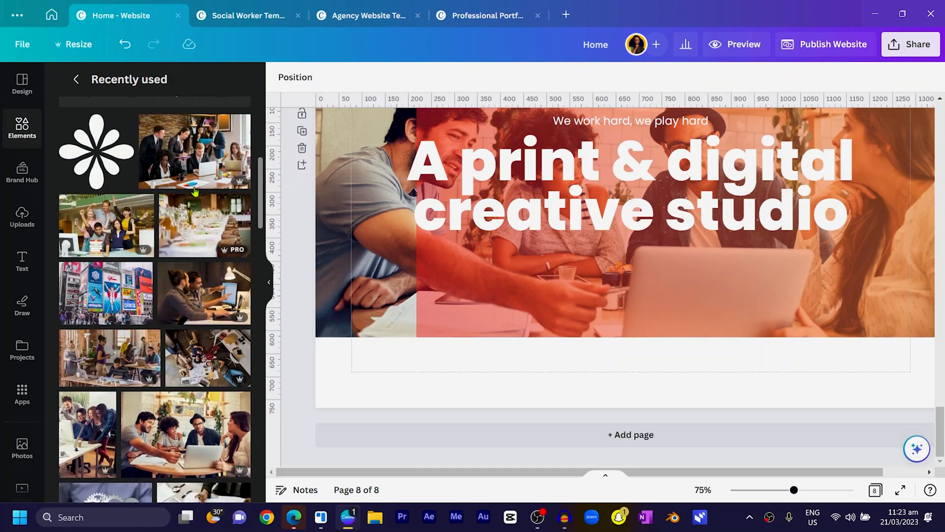
pyautogui.scroll(10, 153, 273)
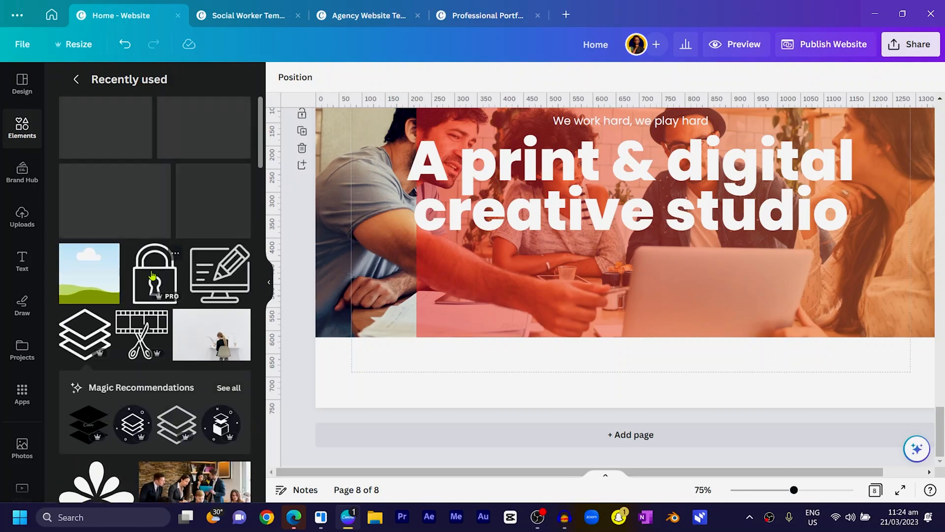
pyautogui.click(78, 80)
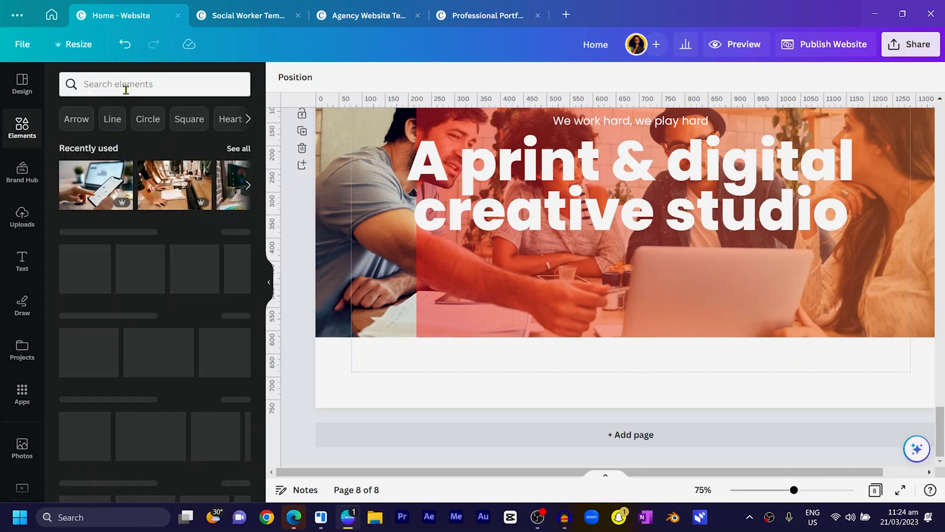
pyautogui.click(125, 89)
pyautogui.write('team work')
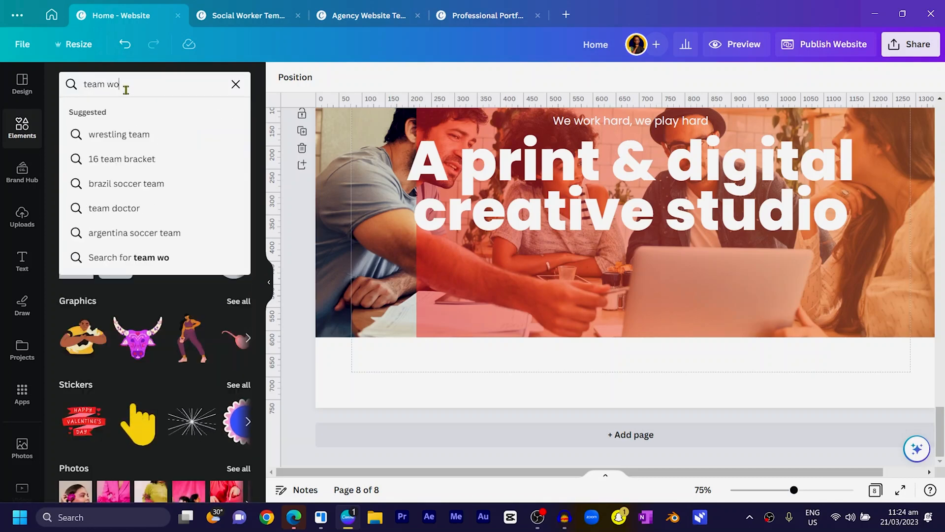
pyautogui.press('Return')
# Search the photos for "creative team" and replace the page 8 banner background with the group photo of a seated and standing team.
pyautogui.click(138, 91)
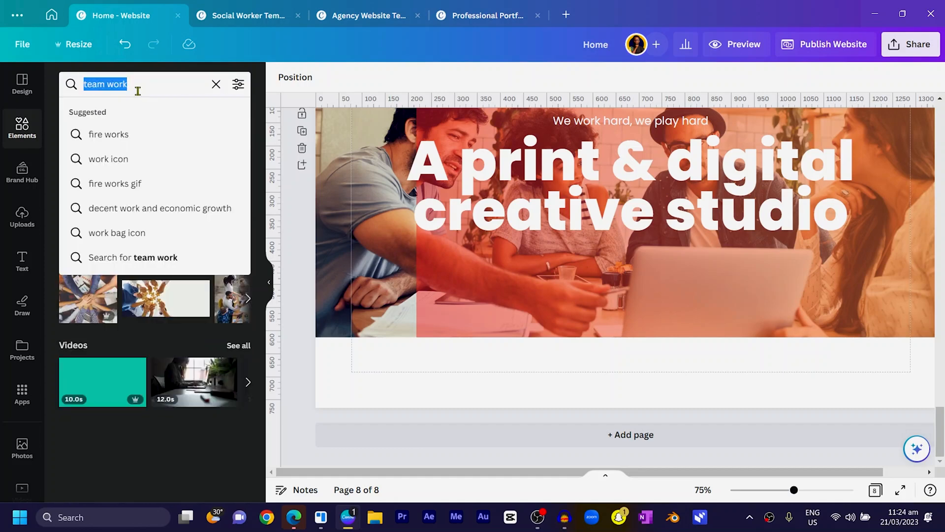
pyautogui.write('creative te')
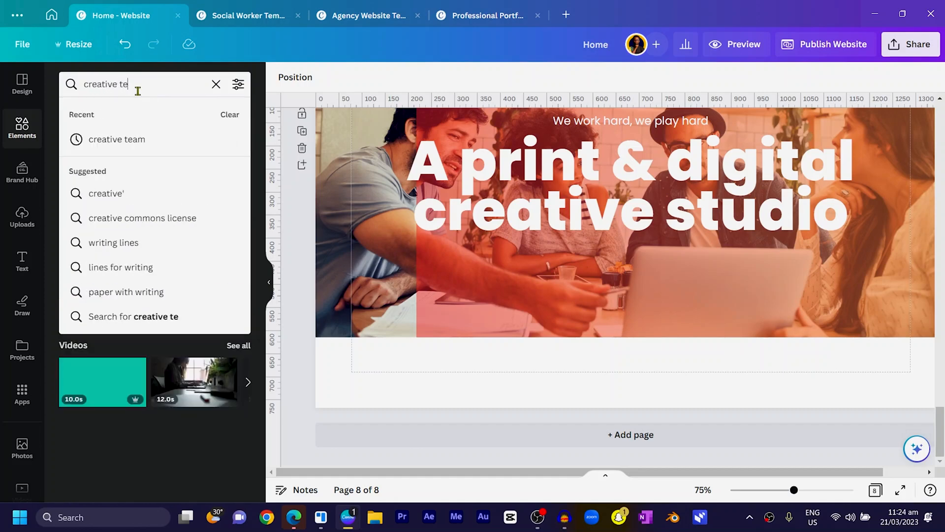
pyautogui.write('am')
pyautogui.press('Return')
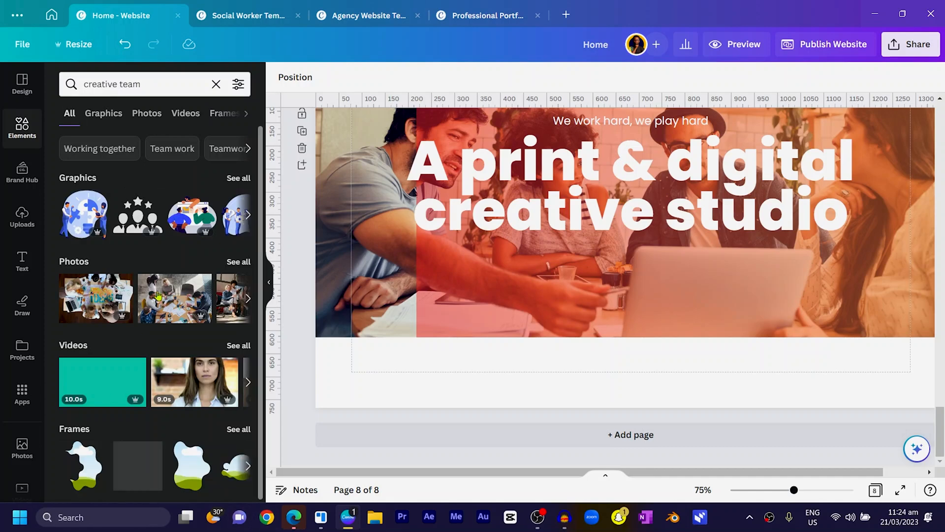
pyautogui.click(238, 262)
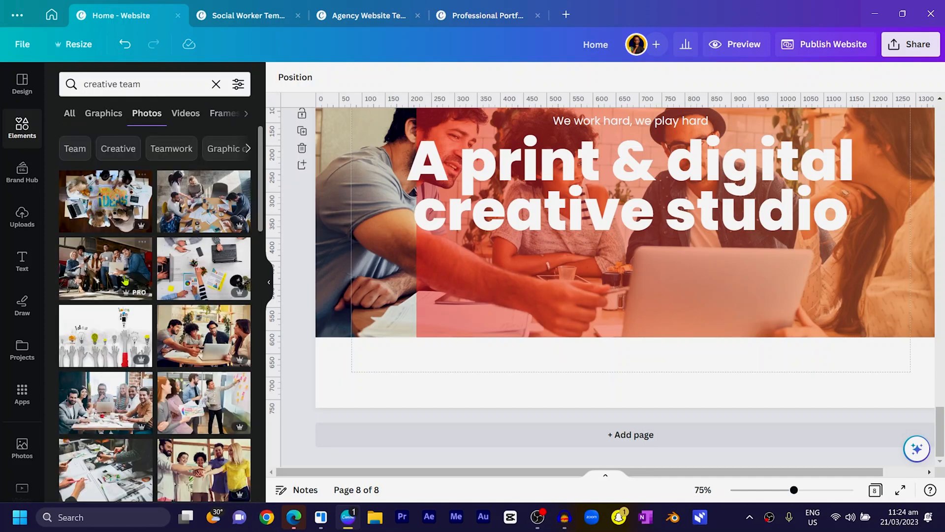
pyautogui.moveTo(104, 276); pyautogui.dragTo(365, 272)
pyautogui.scroll(2, 384, 291)
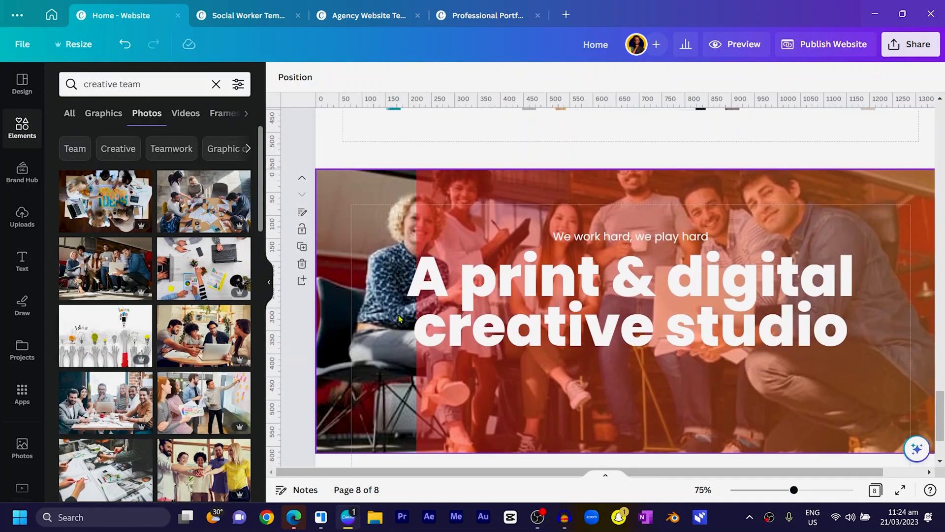
# Extend page 8's team photo downward to 738 px high and enlarge the orange gradient overlay to cover the whole photo.
pyautogui.scroll(-2, 442, 341)
pyautogui.click(442, 342)
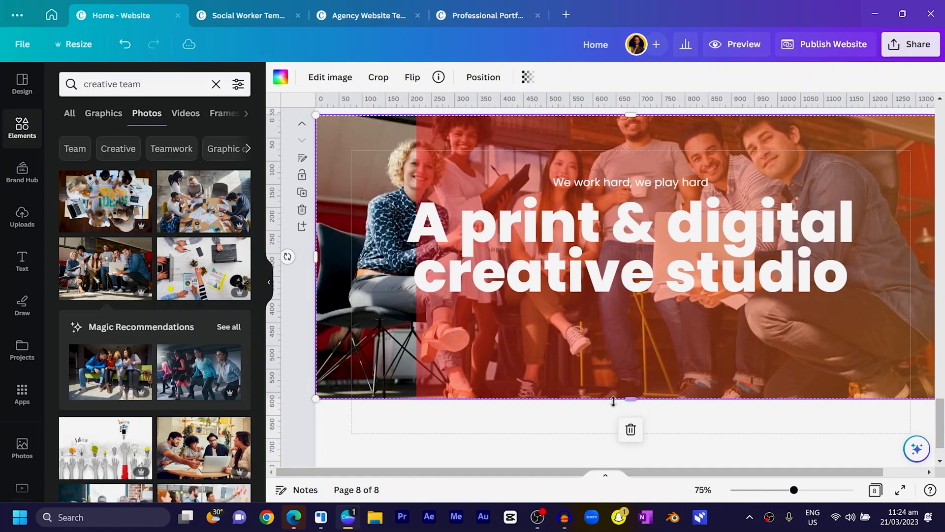
pyautogui.moveTo(628, 399); pyautogui.dragTo(633, 455)
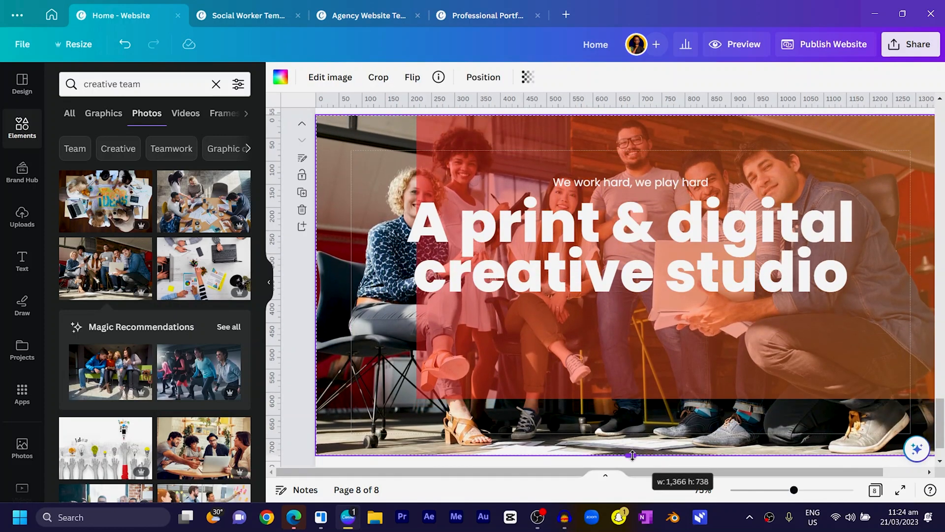
pyautogui.click(477, 354)
pyautogui.moveTo(416, 398); pyautogui.dragTo(315, 455)
# Replace the page 8 headline with "We are ready to work with you!".
pyautogui.doubleClick(551, 244)
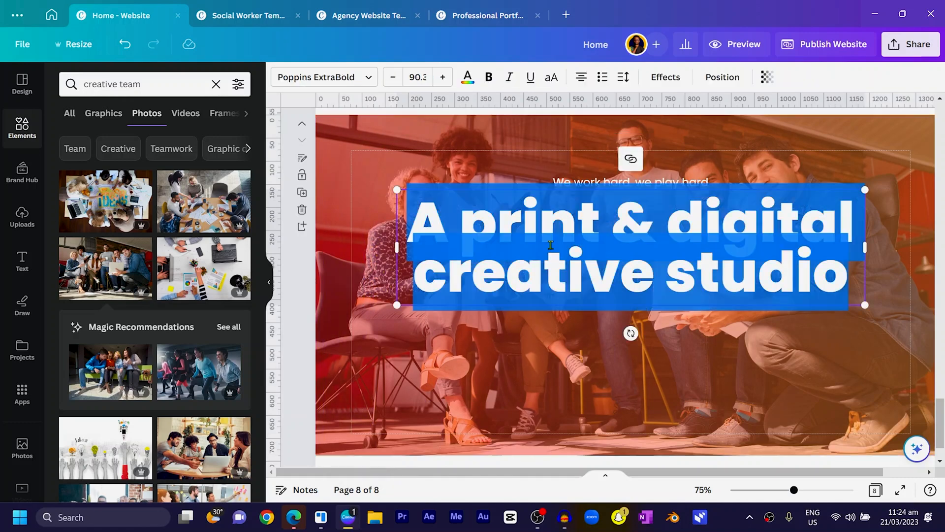
pyautogui.write('We ar')
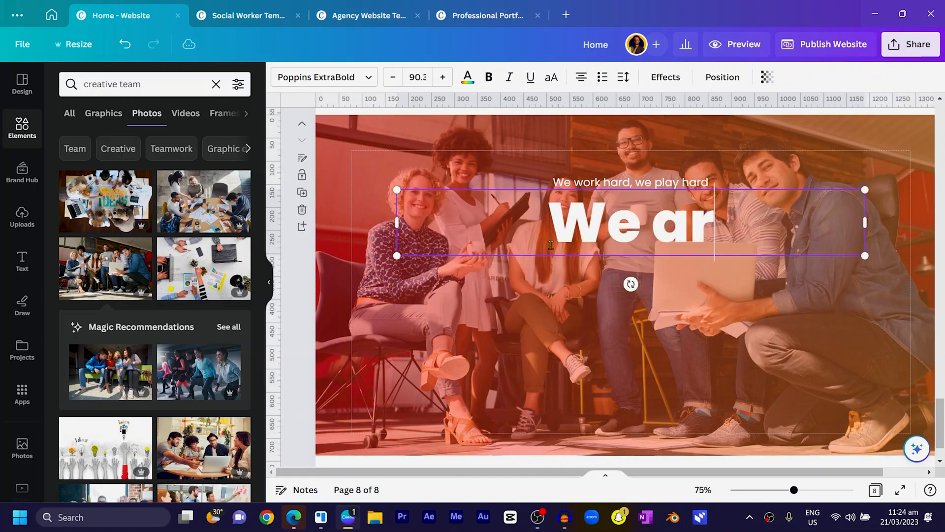
pyautogui.write('e ready to work wi')
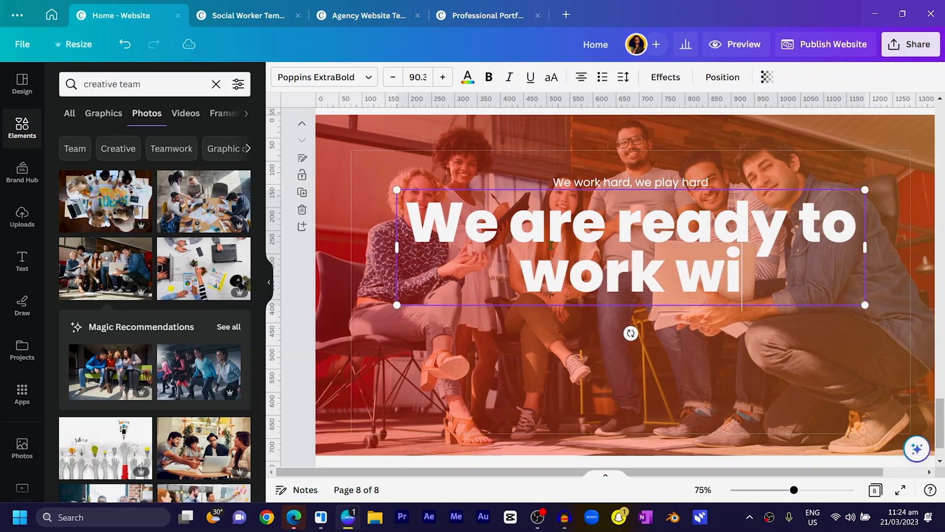
pyautogui.write('th you!')
# Move the small text line below the headline and replace it with page 3's "Lorem ipsum" paragraph, wrapped onto two lines and centred.
pyautogui.click(588, 184)
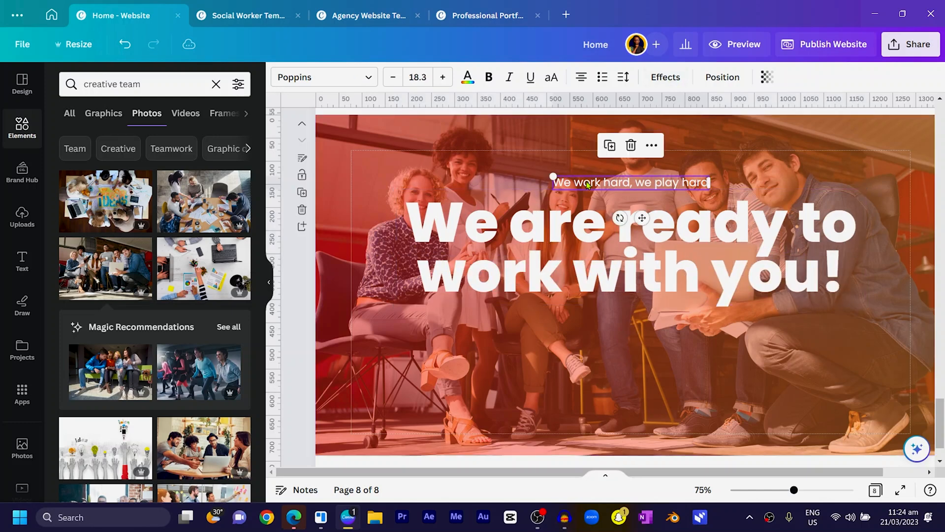
pyautogui.moveTo(588, 186); pyautogui.dragTo(593, 309)
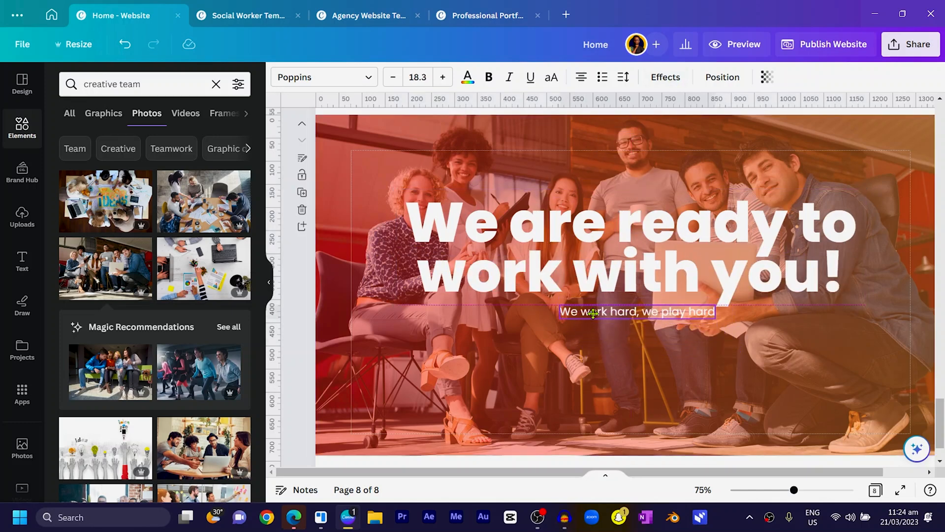
pyautogui.scroll(15, 571, 228)
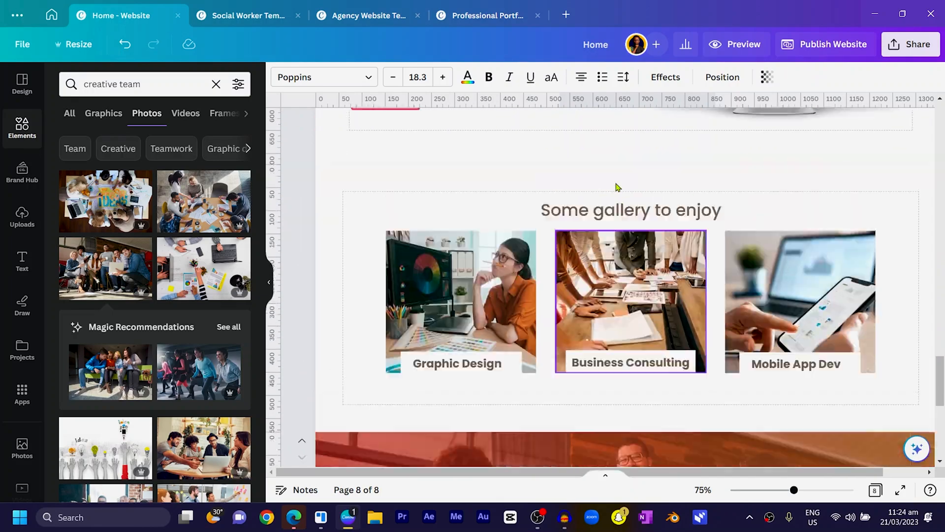
pyautogui.scroll(8, 589, 256)
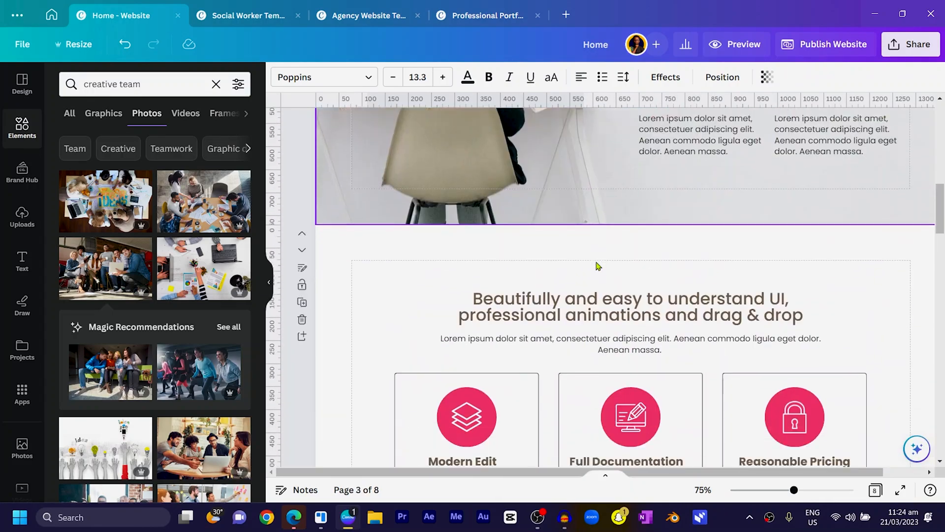
pyautogui.scroll(-12, 598, 264)
pyautogui.scroll(-10, 640, 265)
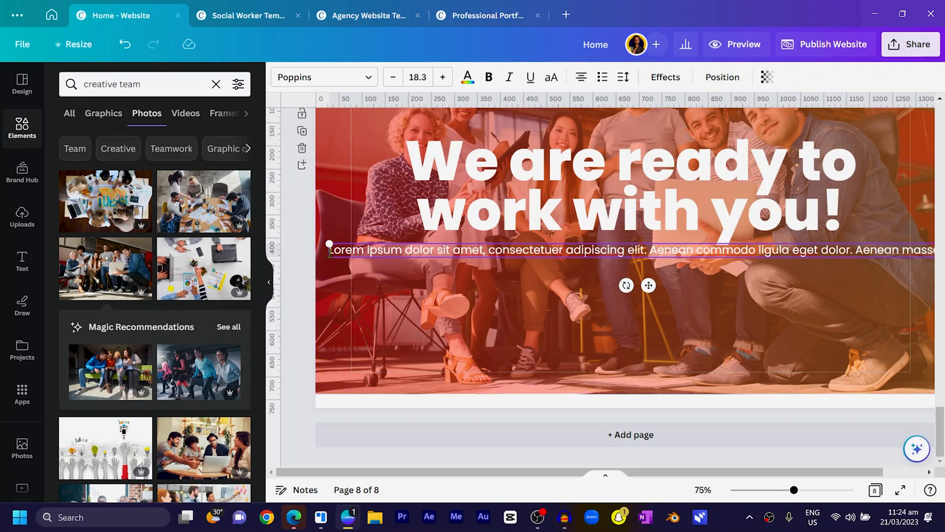
pyautogui.moveTo(330, 256); pyautogui.dragTo(553, 257)
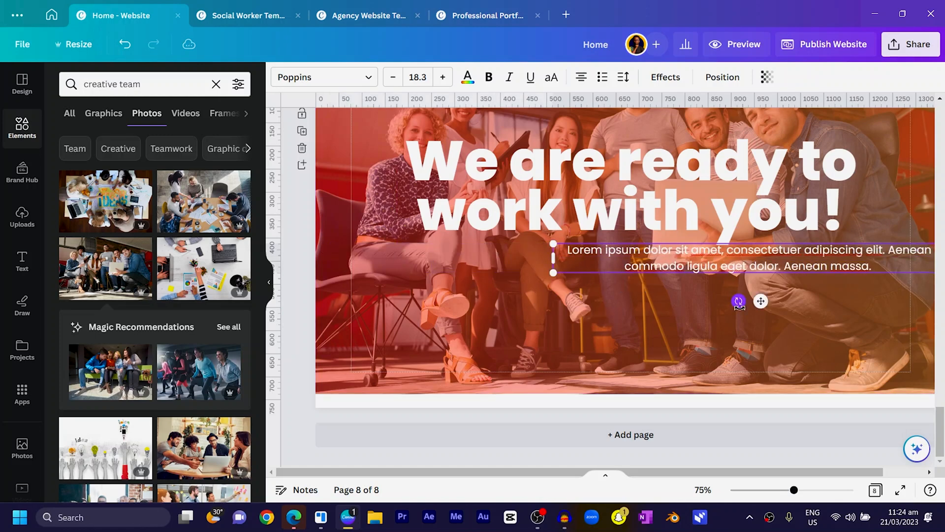
pyautogui.moveTo(763, 302); pyautogui.dragTo(642, 302)
# Copy the hero's "Work with us" button from page 1 onto page 8 and place it centred just below the paragraph.
pyautogui.scroll(12, 545, 270)
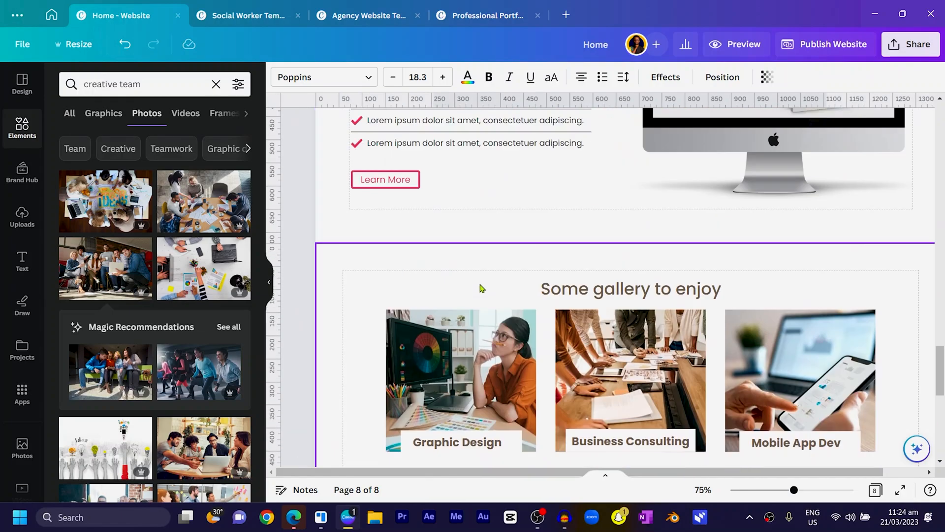
pyautogui.moveTo(425, 302); pyautogui.dragTo(344, 274)
pyautogui.scroll(20, 527, 306)
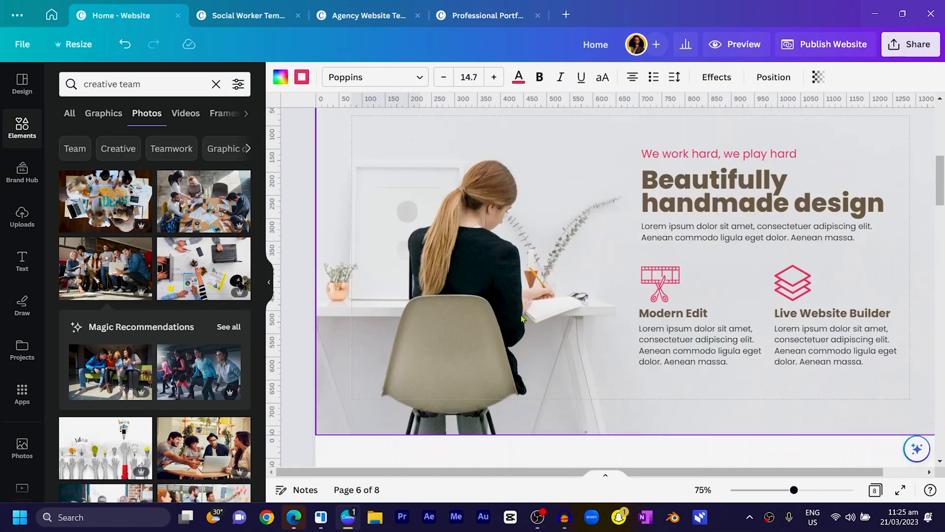
pyautogui.scroll(-4, 538, 368)
pyautogui.click(579, 251)
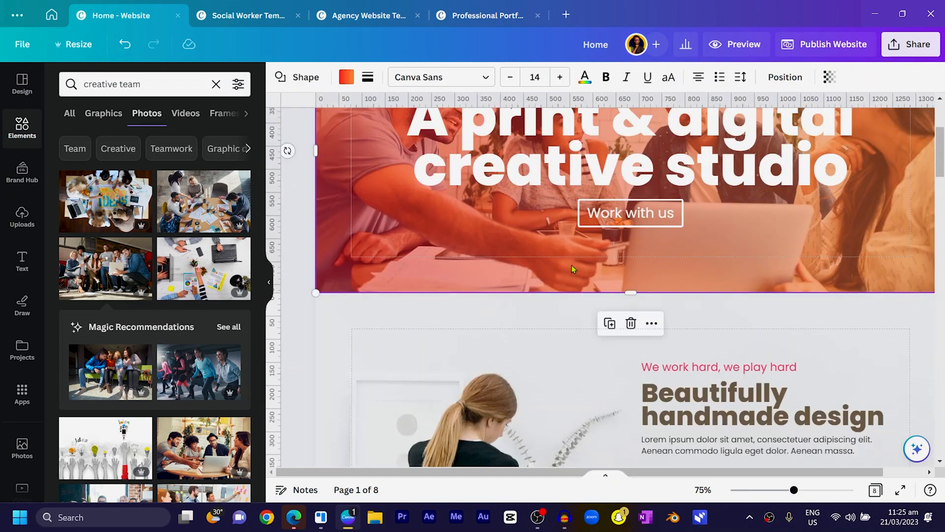
pyautogui.click(597, 213)
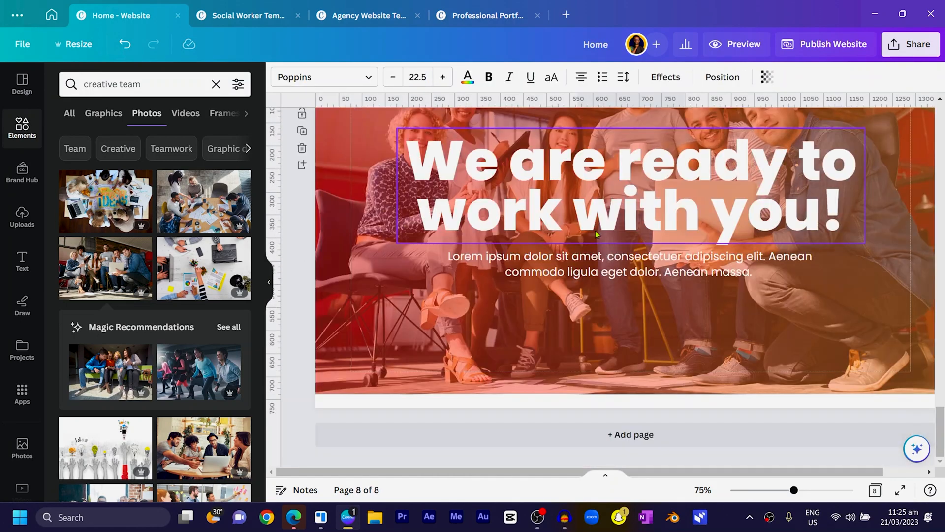
pyautogui.hotkey('ctrl', 'v')
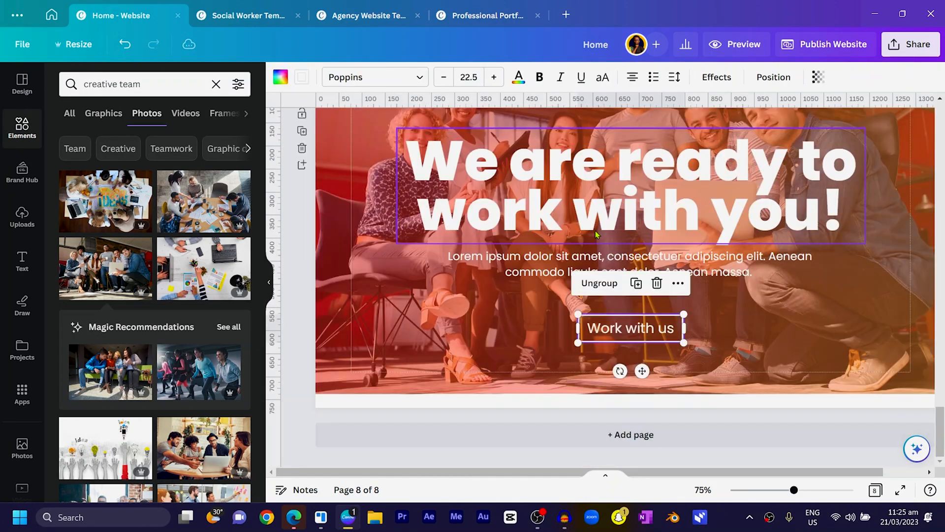
pyautogui.moveTo(645, 327); pyautogui.dragTo(645, 304)
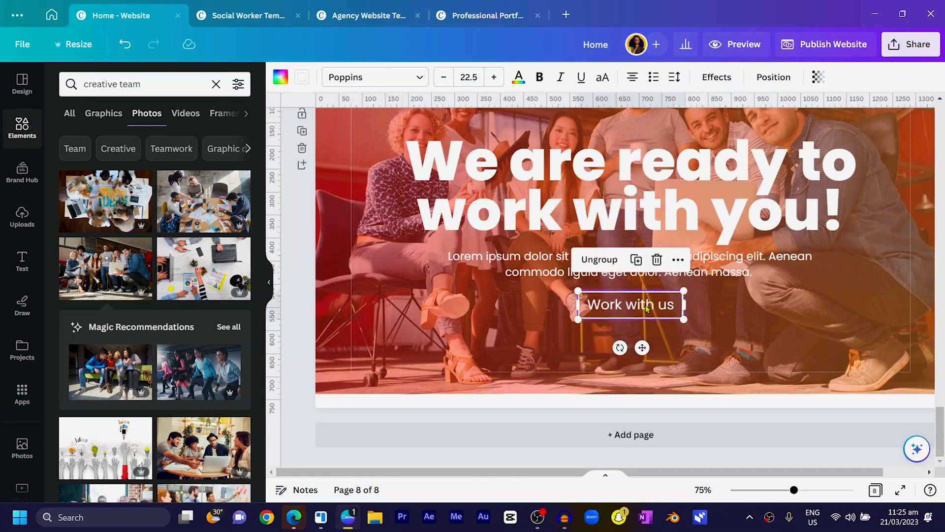
# Add a blank page 9 after the banner page and open it for editing.
pyautogui.click(875, 490)
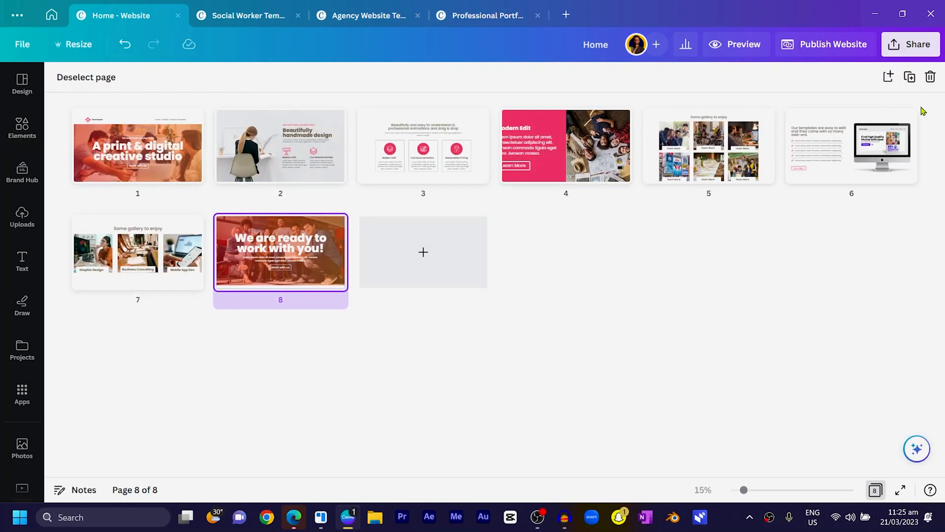
pyautogui.click(423, 252)
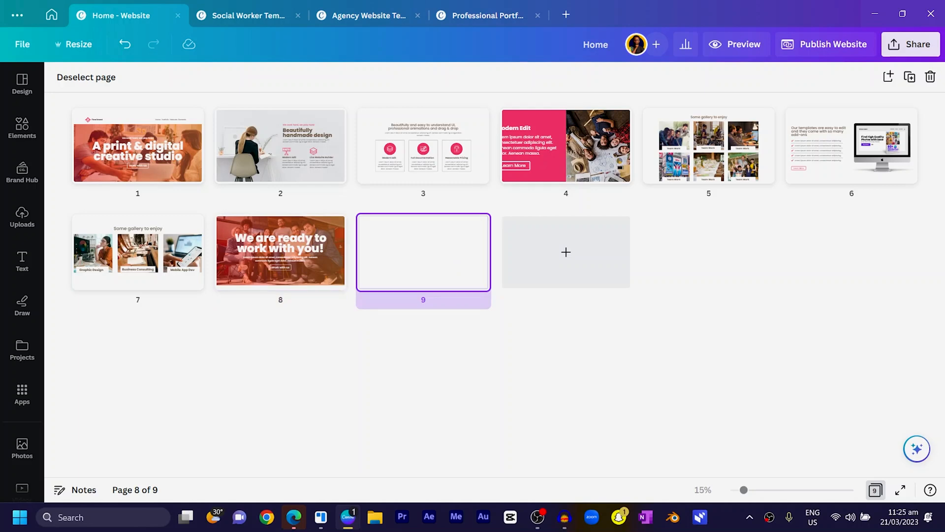
pyautogui.doubleClick(423, 261)
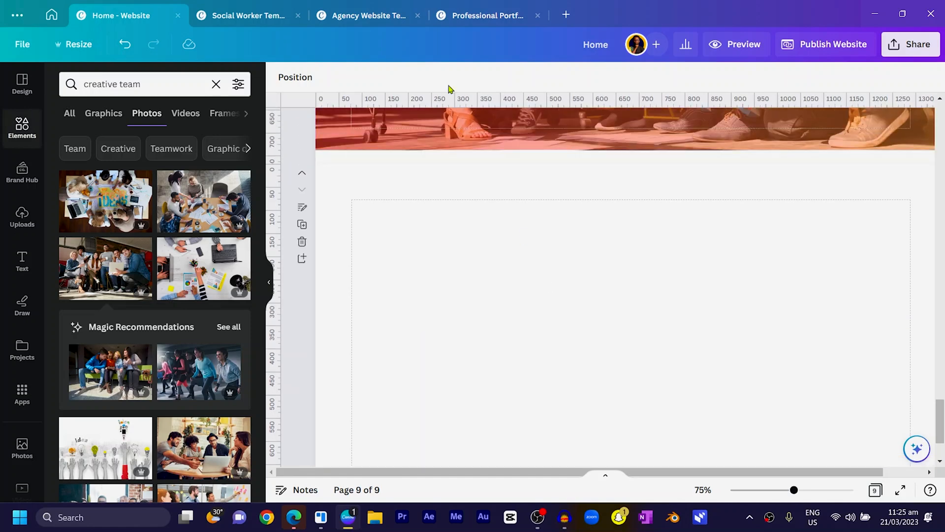
# Copy the three testimonial cards and their grey background from the Agency Website Template onto page 9 of the Home website.
pyautogui.click(482, 17)
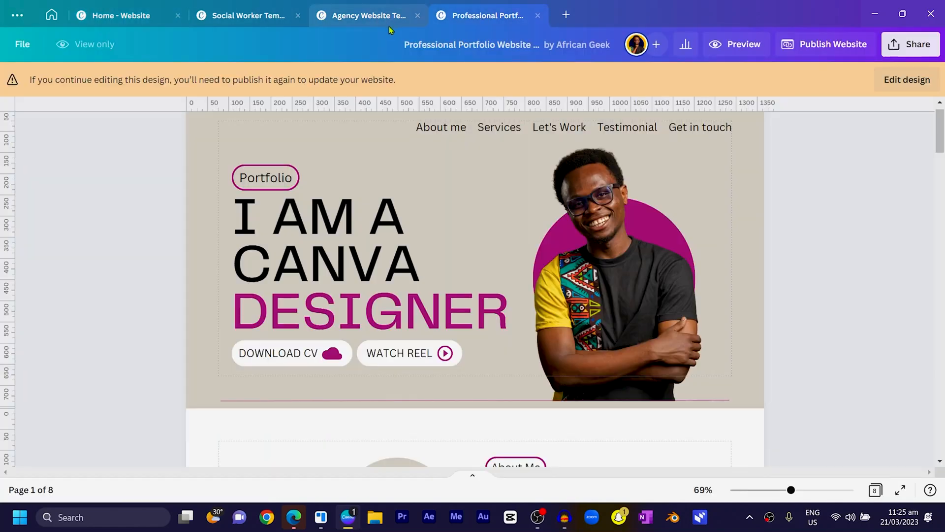
pyautogui.click(357, 22)
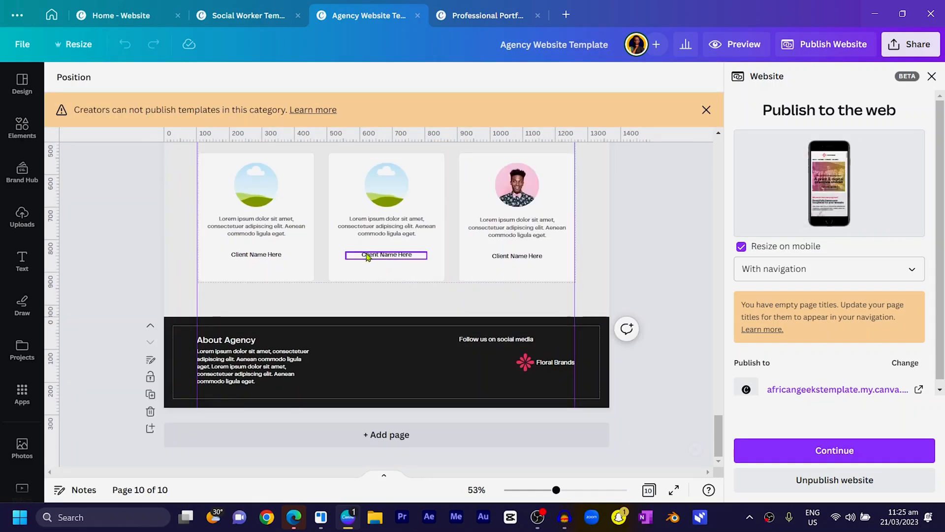
pyautogui.moveTo(192, 181); pyautogui.dragTo(103, 280)
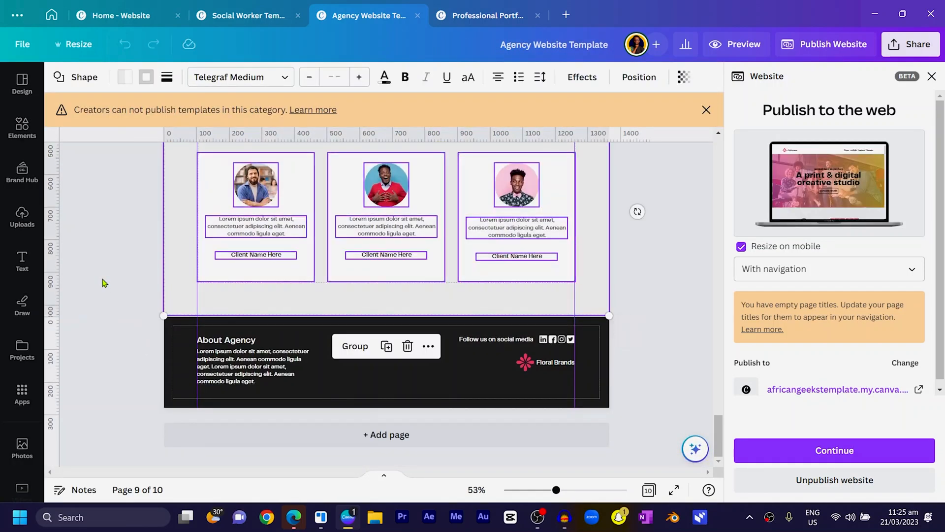
pyautogui.click(180, 11)
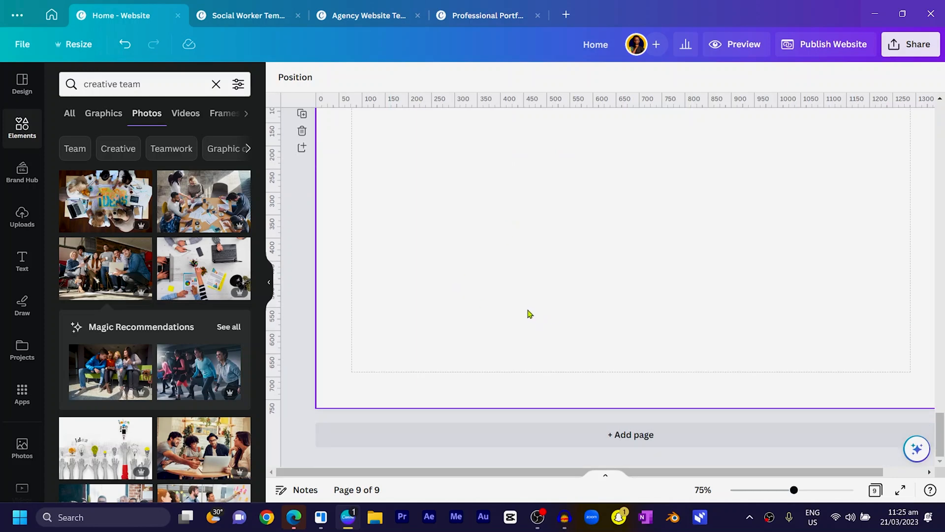
pyautogui.click(403, 392)
pyautogui.scroll(3, 397, 395)
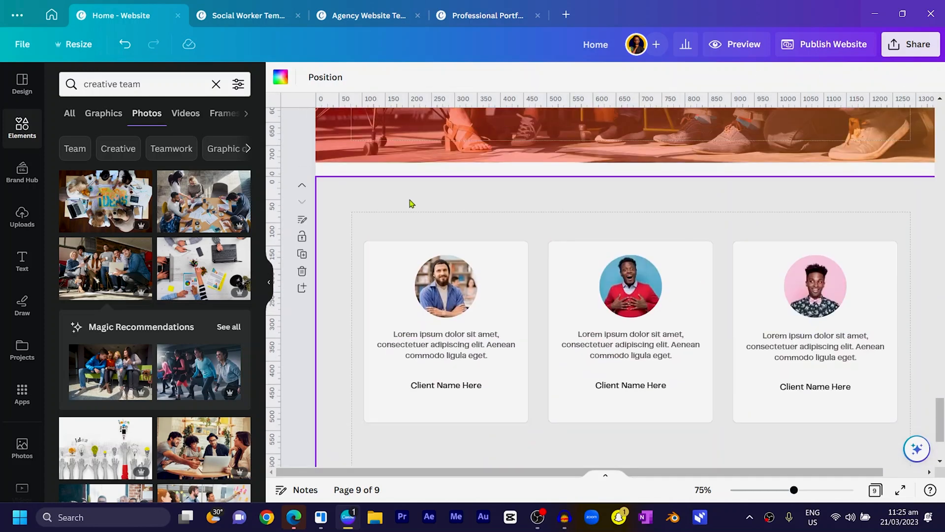
pyautogui.moveTo(402, 217)
pyautogui.mouseDown()
pyautogui.moveTo(397, 201)
pyautogui.moveTo(402, 215)
pyautogui.mouseUp()
# Extend the page 8 banner background down to the page's bottom edge to close the gap above the testimonials.
pyautogui.scroll(2, 406, 209)
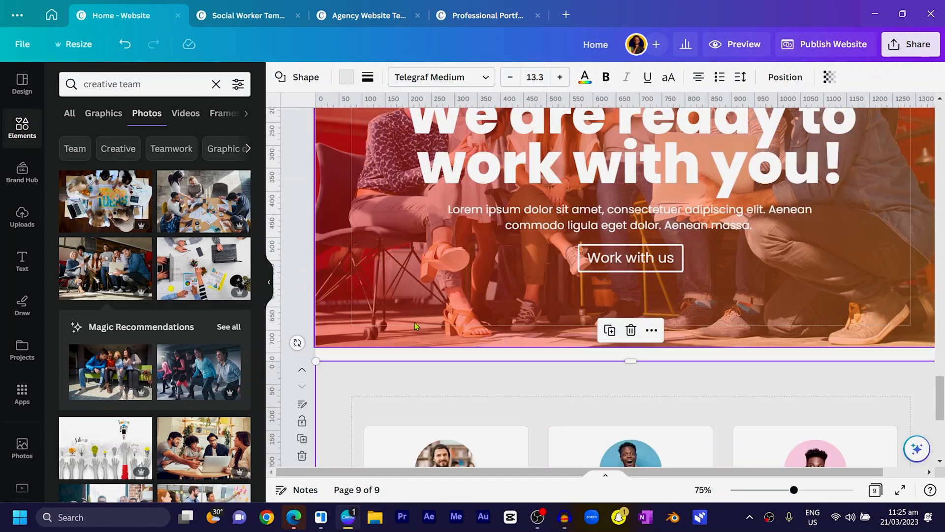
pyautogui.moveTo(629, 348); pyautogui.dragTo(627, 360)
pyautogui.scroll(-5, 624, 365)
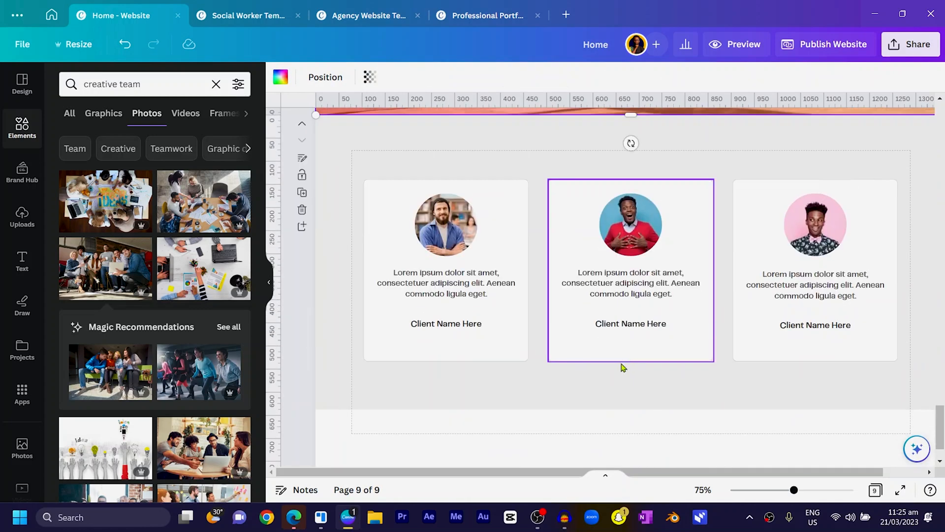
# Lengthen page 9 to about 900 px to make room below the testimonial cards.
pyautogui.scroll(-2, 820, 416)
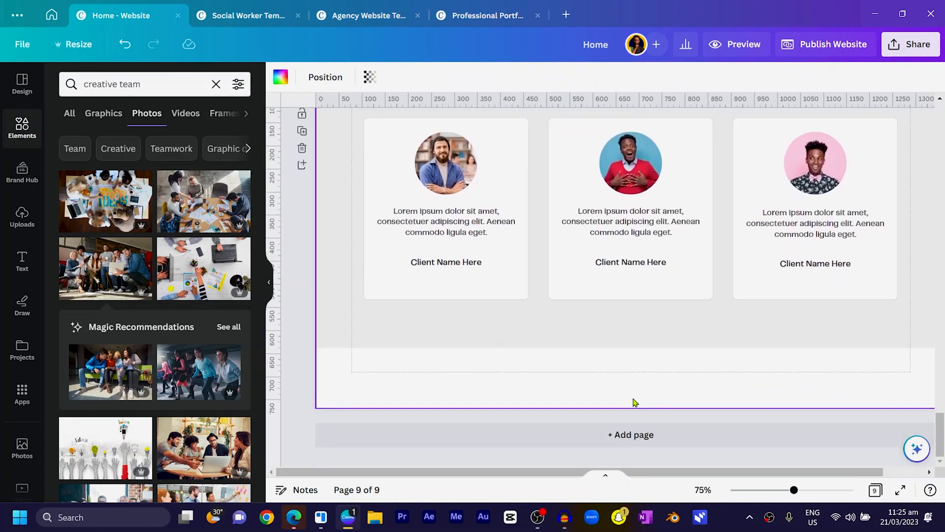
pyautogui.moveTo(629, 406); pyautogui.dragTo(633, 464)
pyautogui.scroll(-2, 594, 389)
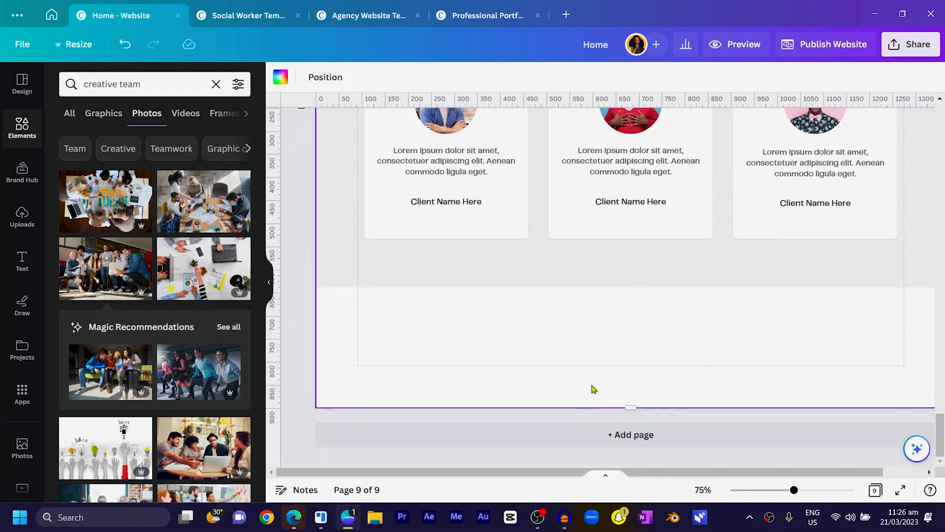
pyautogui.scroll(5, 635, 409)
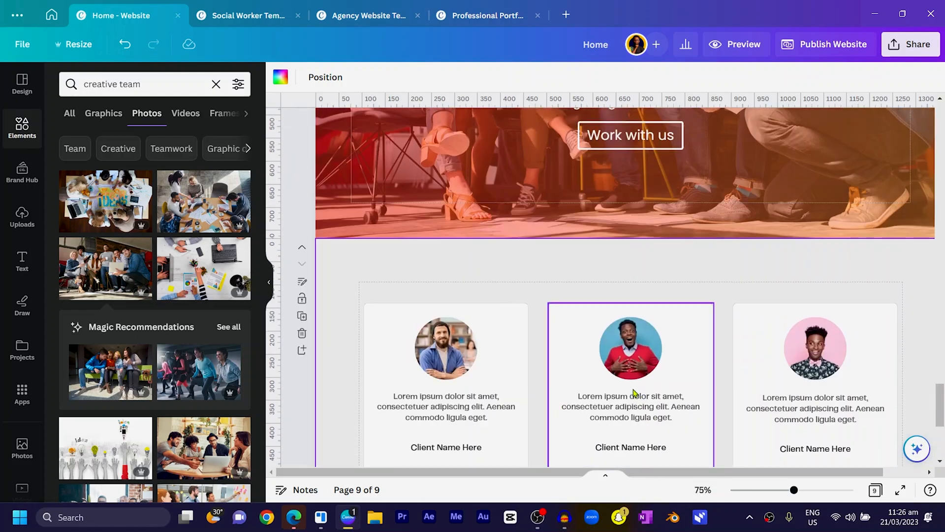
pyautogui.scroll(-4, 633, 393)
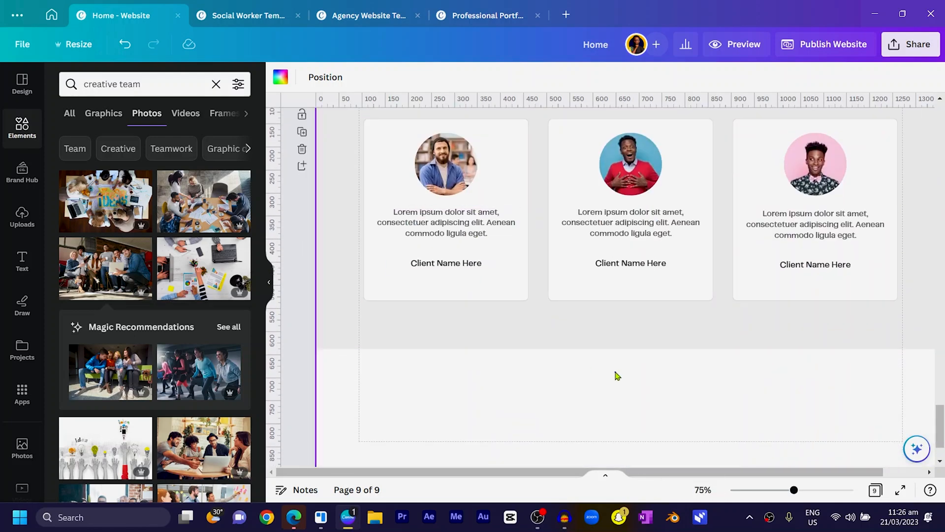
# Copy page 7's gallery heading into the white area below the testimonials on page 9 and change it to "Clients we've worked with".
pyautogui.scroll(15, 617, 375)
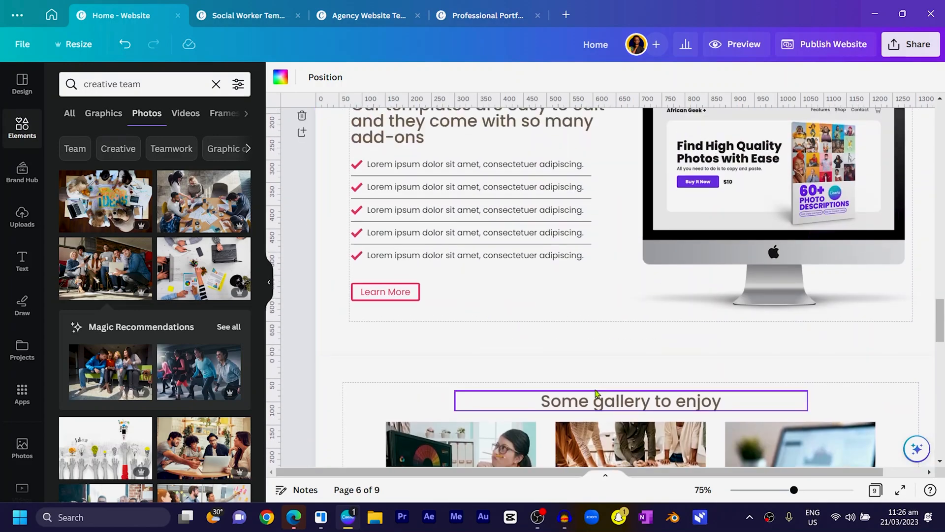
pyautogui.scroll(-15, 591, 413)
pyautogui.moveTo(585, 403); pyautogui.dragTo(594, 374)
pyautogui.doubleClick(600, 368)
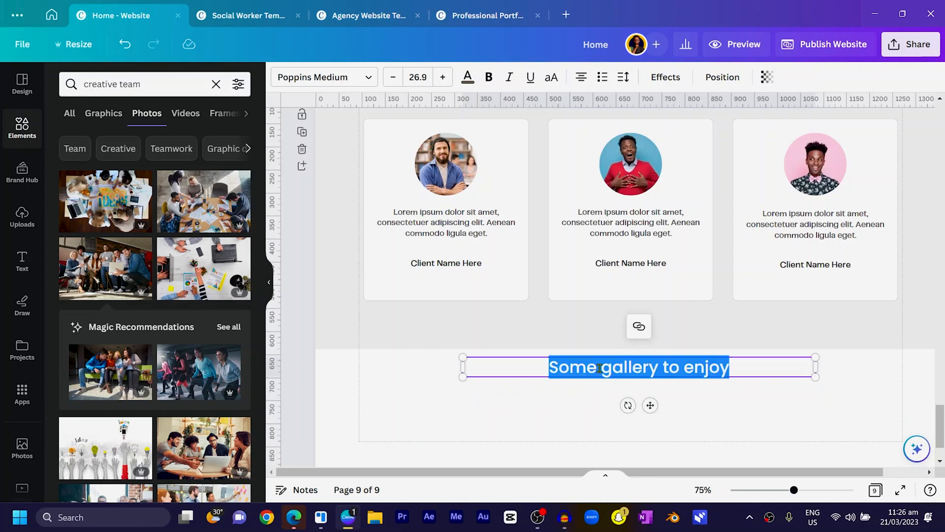
pyautogui.press('BackSpace')
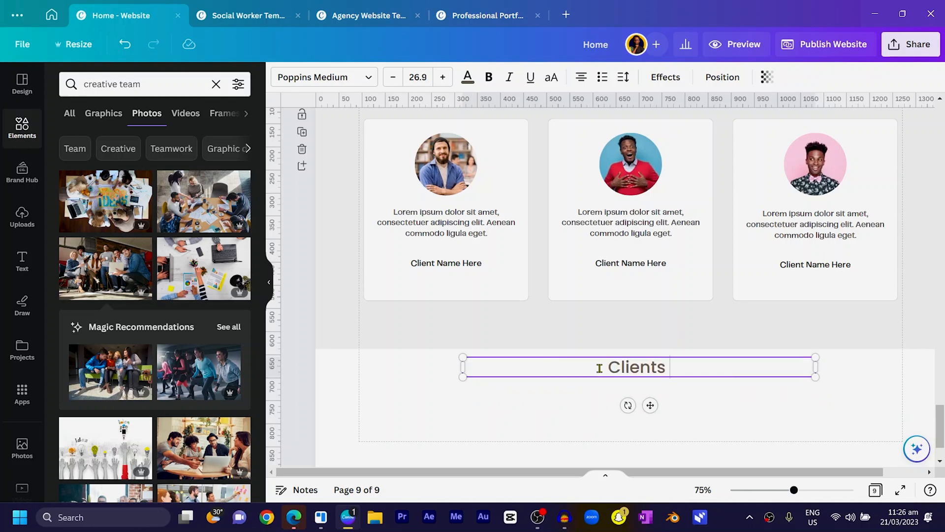
pyautogui.write("Clients we've worked with")
pyautogui.press('Escape')
pyautogui.click(477, 397)
pyautogui.scroll(-2, 477, 396)
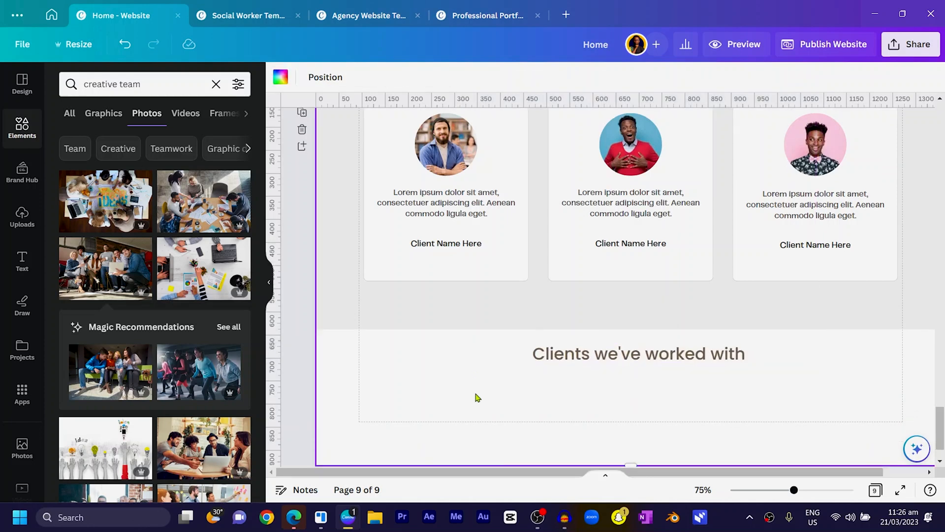
# Search the design elements for "logo" and limit the results to graphics.
pyautogui.click(164, 81)
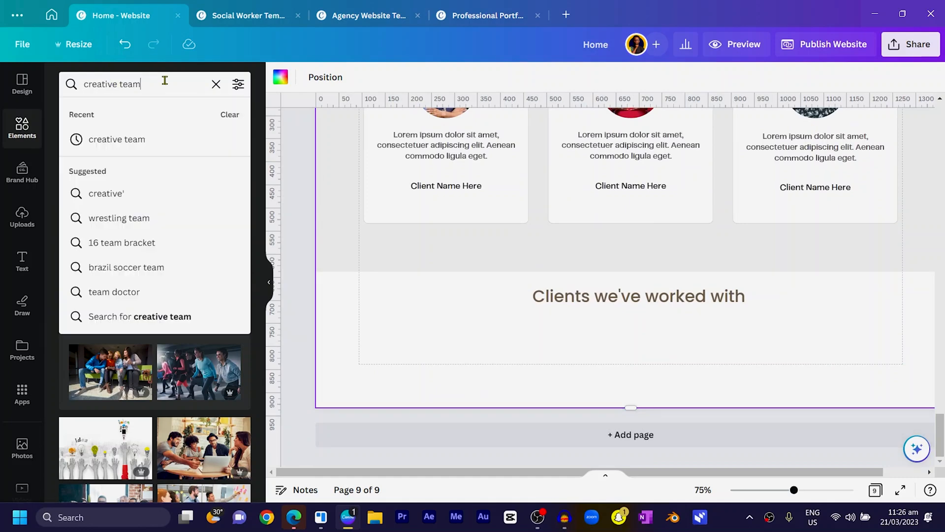
pyautogui.write('lov')
pyautogui.press('BackSpace')
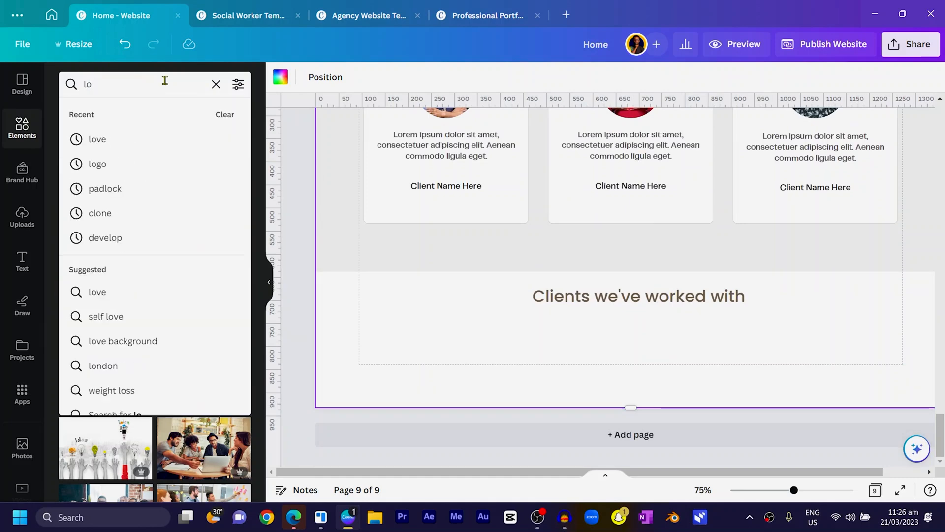
pyautogui.write('got')
pyautogui.press('BackSpace')
pyautogui.press('Return')
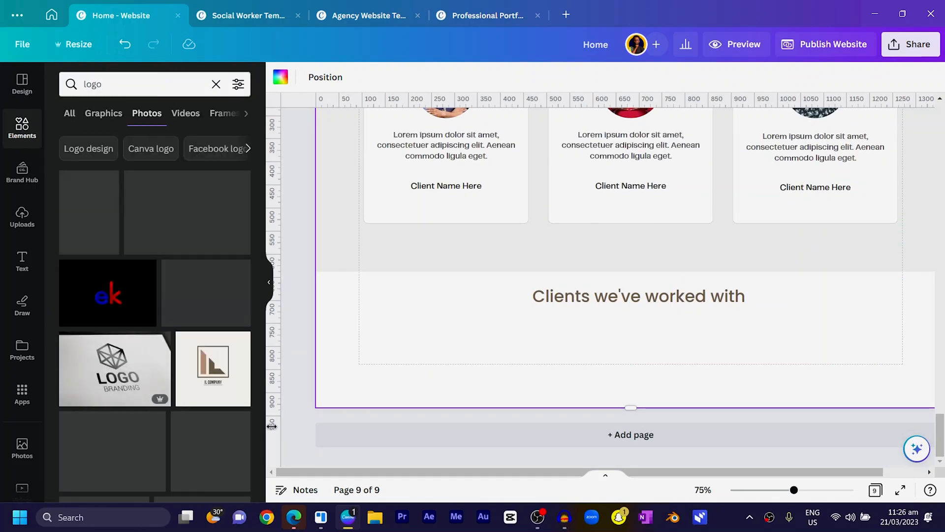
pyautogui.click(112, 122)
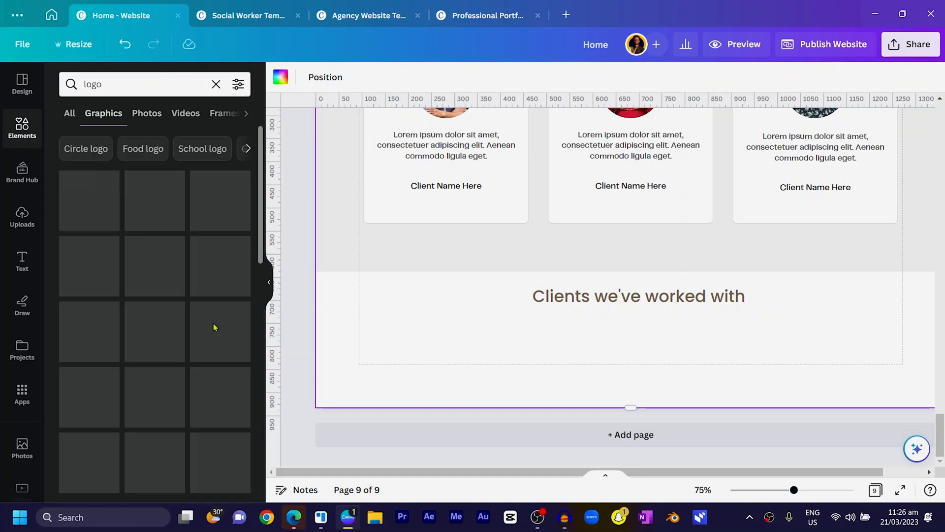
pyautogui.scroll(-10, 153, 292)
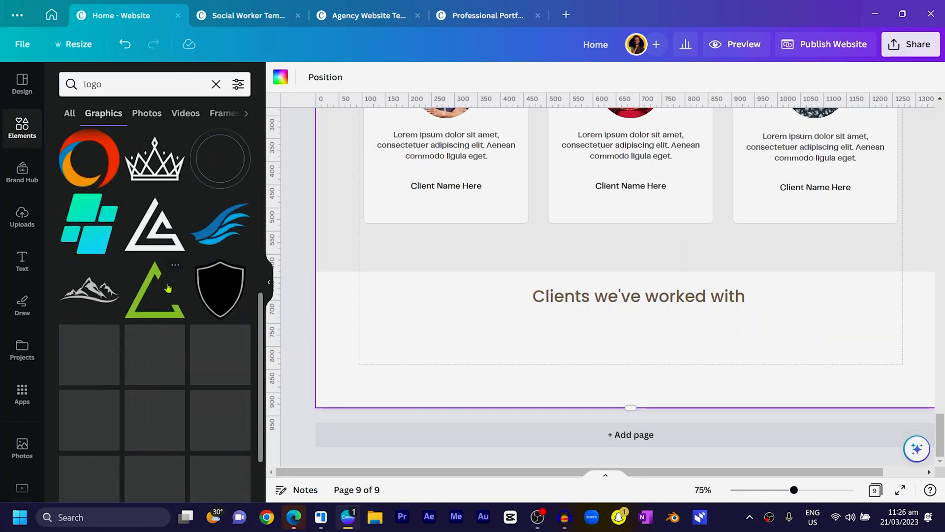
pyautogui.click(154, 244)
pyautogui.moveTo(566, 260); pyautogui.dragTo(534, 303)
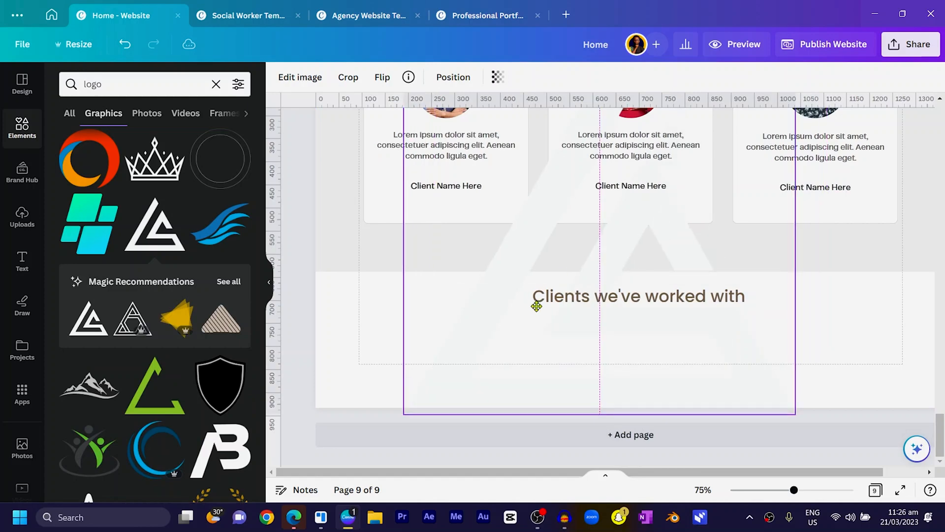
pyautogui.press('Delete')
# Add the AB monogram logo and the four-hexagon logo from the graphics results to page 9.
pyautogui.scroll(-4, 135, 369)
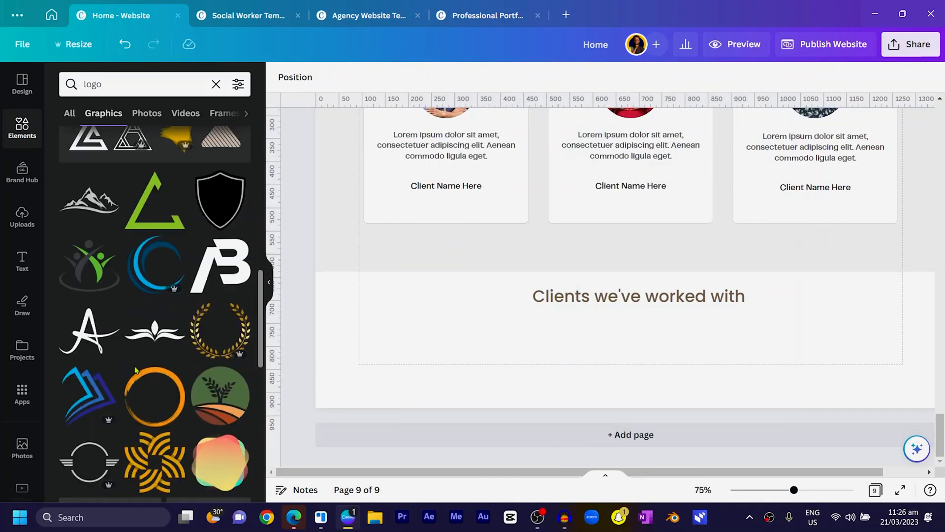
pyautogui.click(211, 278)
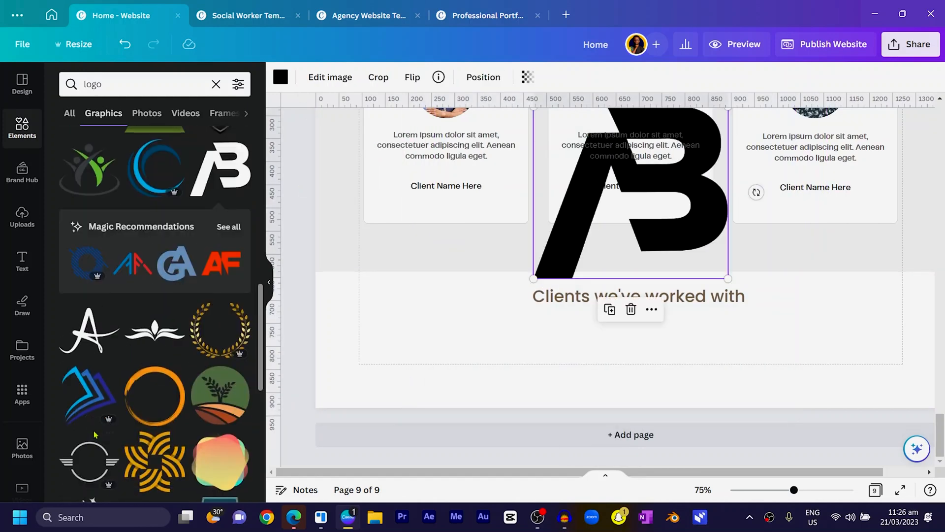
pyautogui.scroll(-5, 100, 426)
pyautogui.scroll(-3, 99, 426)
pyautogui.scroll(-3, 133, 331)
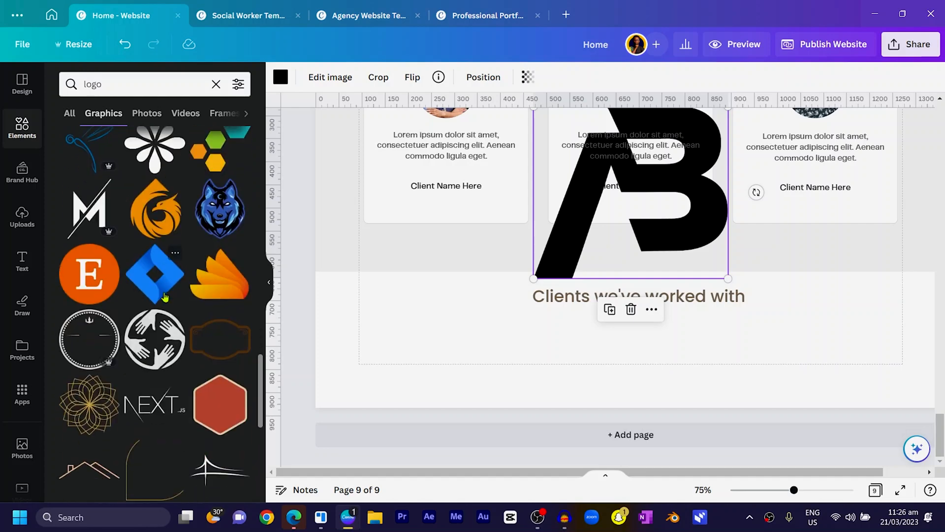
pyautogui.click(208, 165)
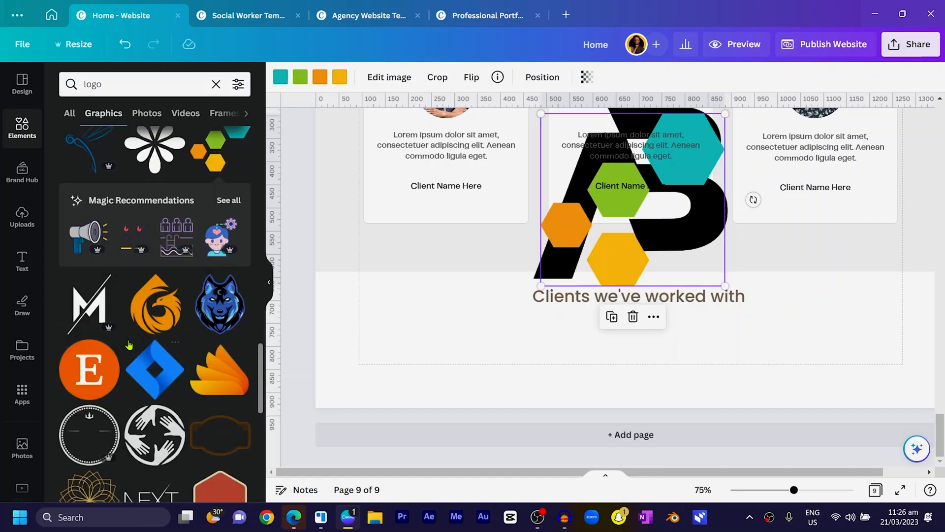
# Find the gold half-gear logo further down the graphics results and add it to page 9.
pyautogui.scroll(-10, 129, 344)
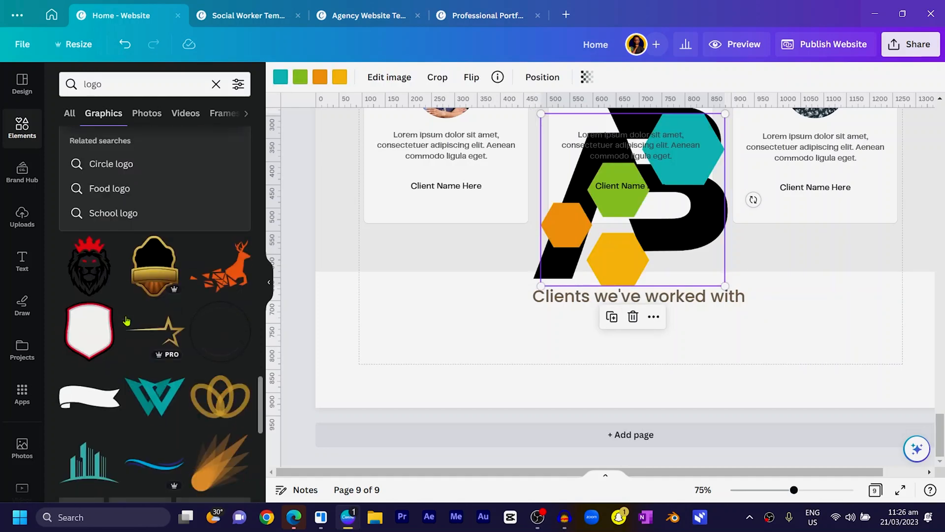
pyautogui.scroll(-10, 126, 321)
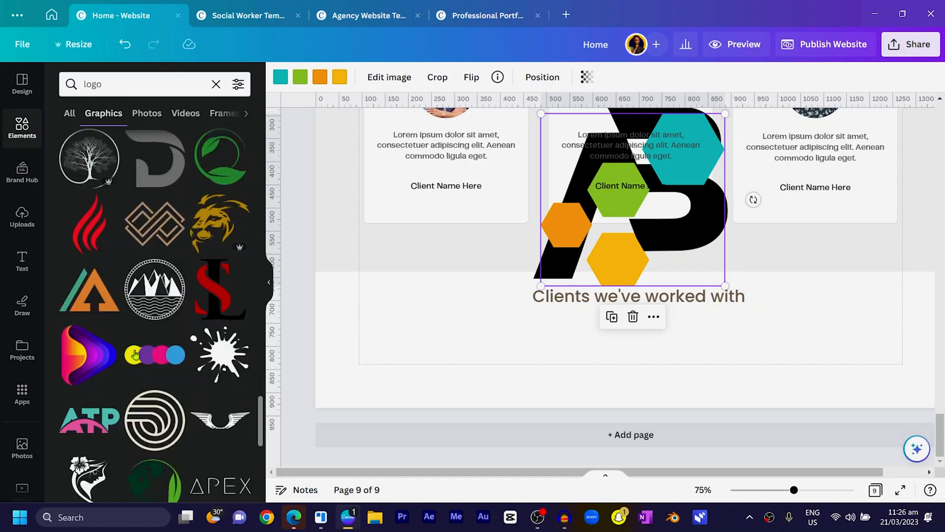
pyautogui.scroll(-5, 135, 350)
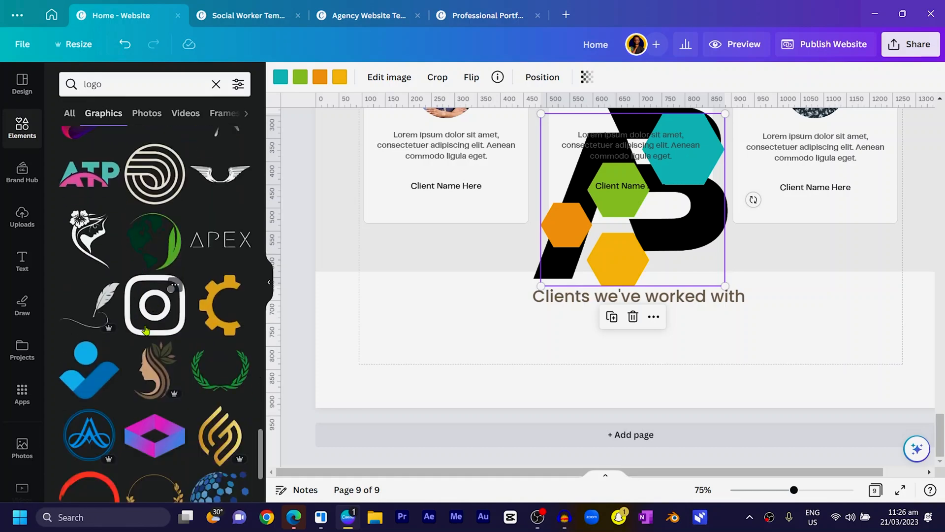
pyautogui.scroll(-3, 150, 330)
pyautogui.scroll(1, 146, 255)
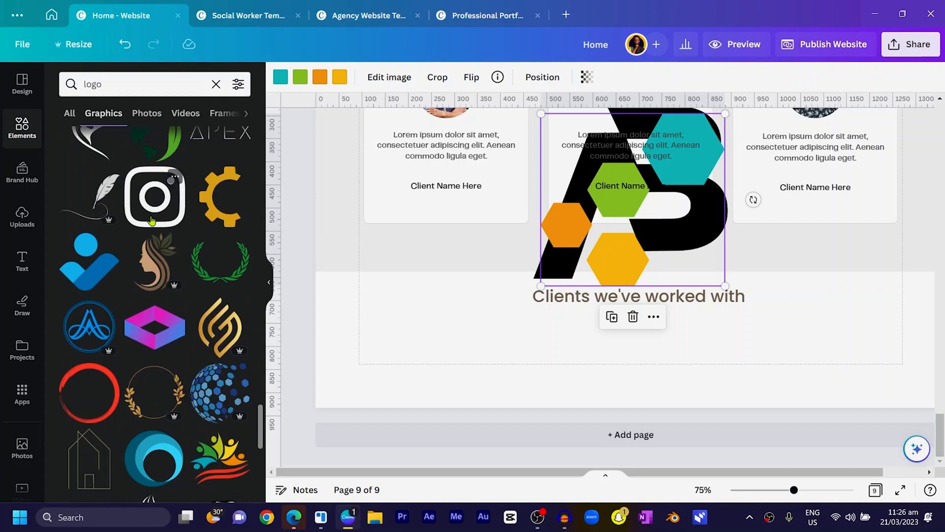
pyautogui.scroll(-3, 152, 221)
pyautogui.scroll(3, 240, 266)
pyautogui.click(227, 227)
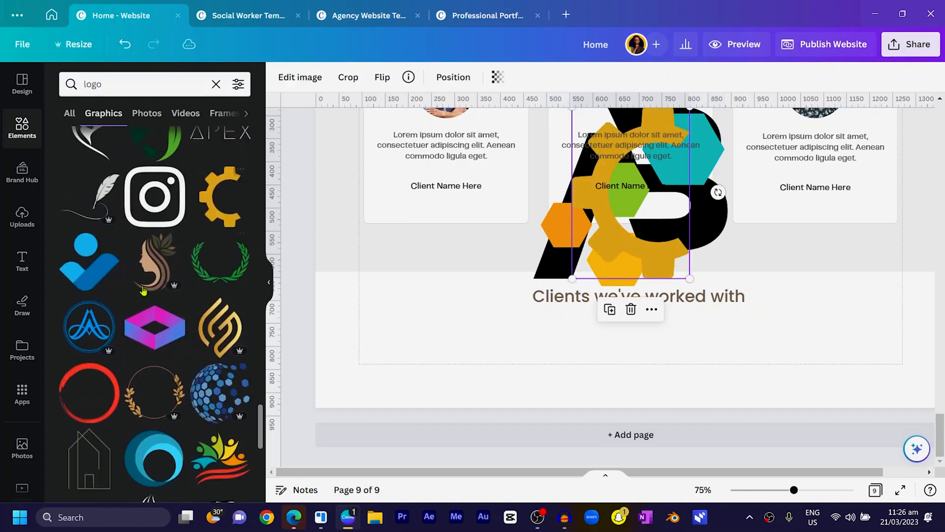
# Add the purple interlaced-loops logo from the graphics results to the area below the first testimonial card.
pyautogui.scroll(-5, 163, 369)
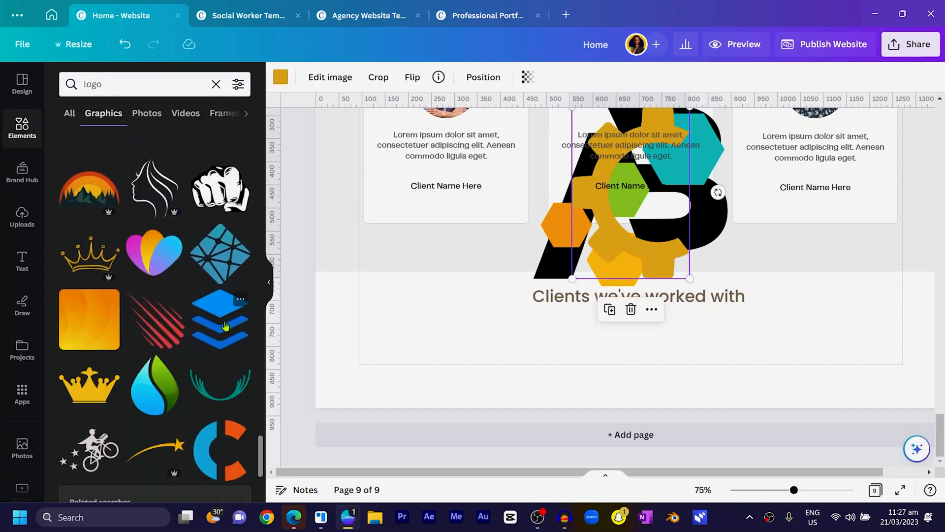
pyautogui.scroll(-10, 116, 350)
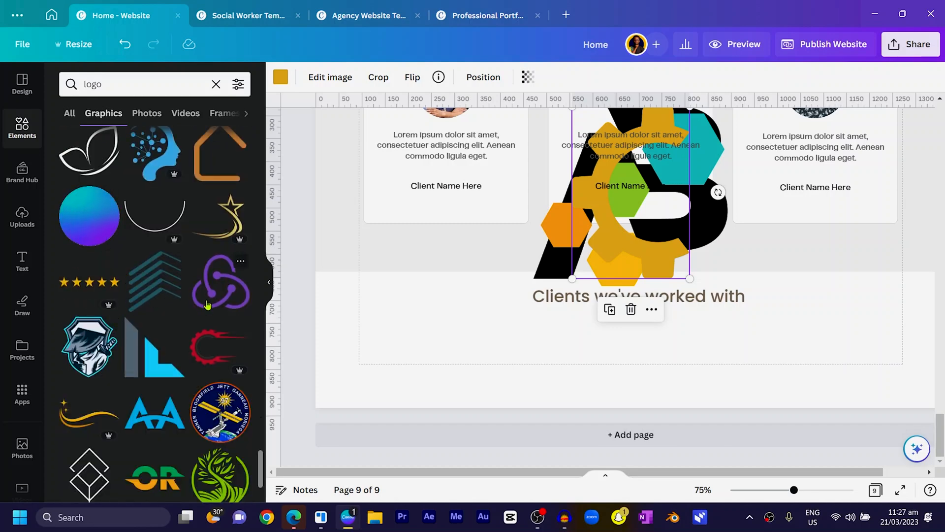
pyautogui.moveTo(207, 305); pyautogui.dragTo(473, 315)
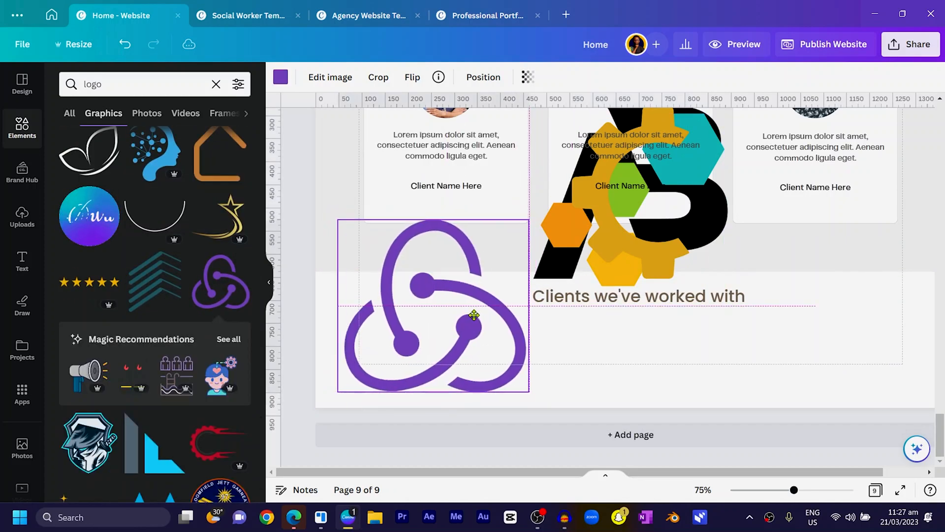
# Arrange the four logos side by side, shrink them to small icon size and move them just below the clients heading.
pyautogui.moveTo(597, 251); pyautogui.dragTo(569, 364)
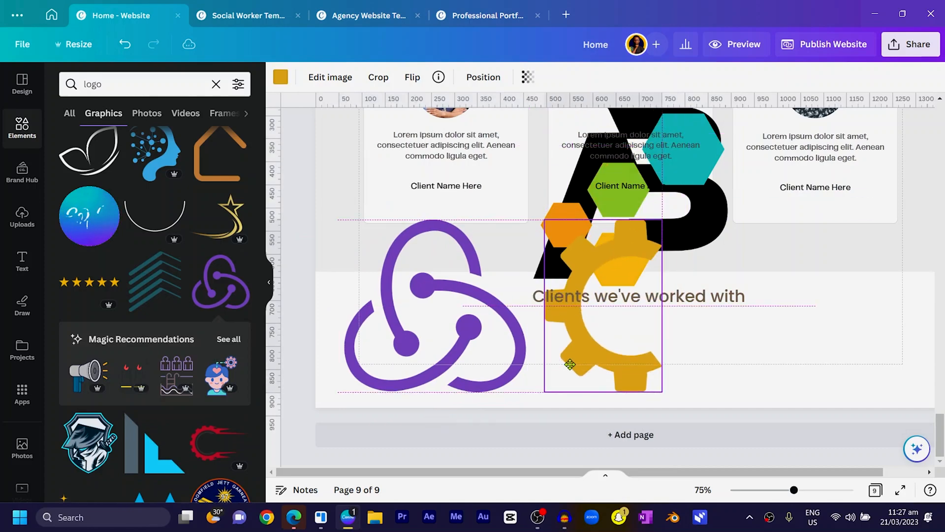
pyautogui.click(705, 221)
pyautogui.moveTo(705, 221); pyautogui.dragTo(814, 333)
pyautogui.moveTo(705, 218); pyautogui.dragTo(887, 336)
pyautogui.moveTo(297, 345); pyautogui.dragTo(490, 393)
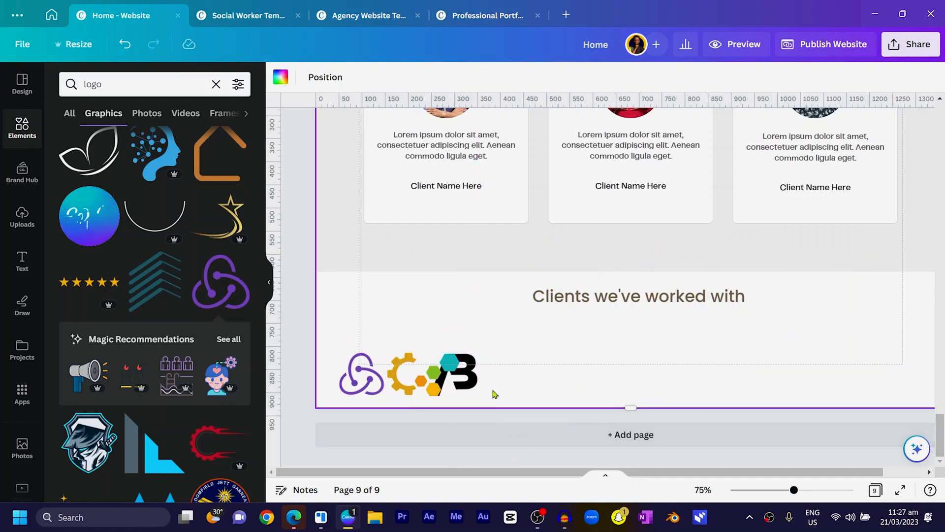
pyautogui.moveTo(383, 381); pyautogui.dragTo(470, 354)
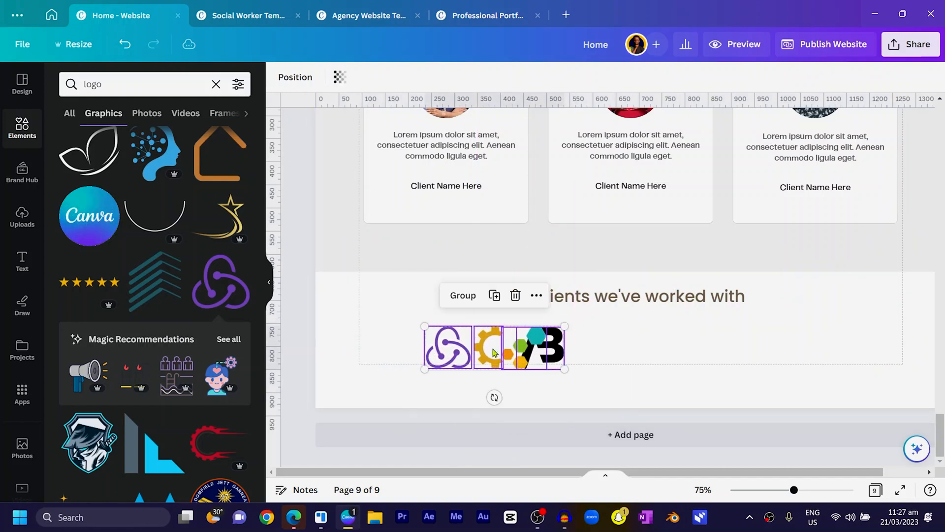
# Spread the overlapping logos apart into a row in the order loops, gear, hexagons, AB.
pyautogui.click(602, 349)
pyautogui.moveTo(640, 340)
pyautogui.mouseDown()
pyautogui.moveTo(493, 355)
pyautogui.moveTo(658, 358)
pyautogui.mouseUp()
pyautogui.click(644, 338)
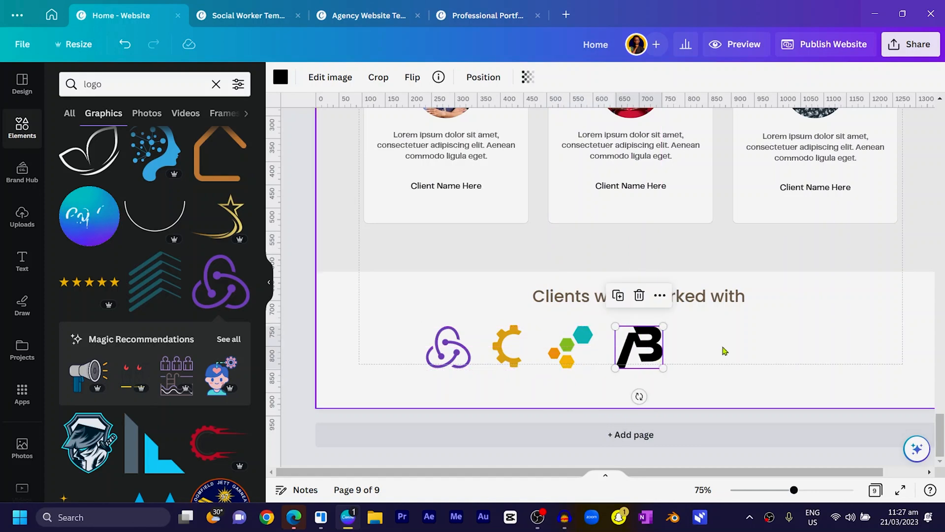
# Space the four logos evenly with Tidy up and centre the row beneath the "Clients we've worked with" heading.
pyautogui.moveTo(722, 323)
pyautogui.mouseDown()
pyautogui.moveTo(408, 363)
pyautogui.moveTo(412, 341)
pyautogui.mouseUp()
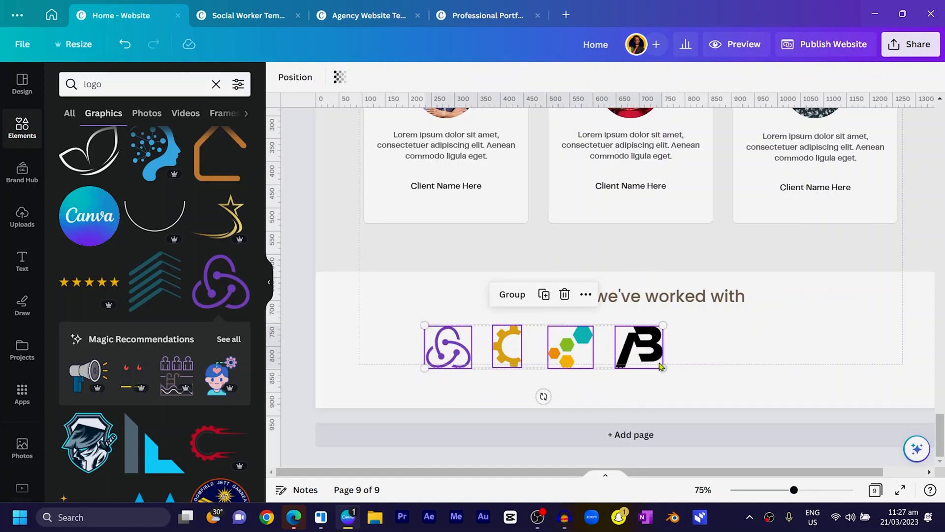
pyautogui.rightClick(635, 349)
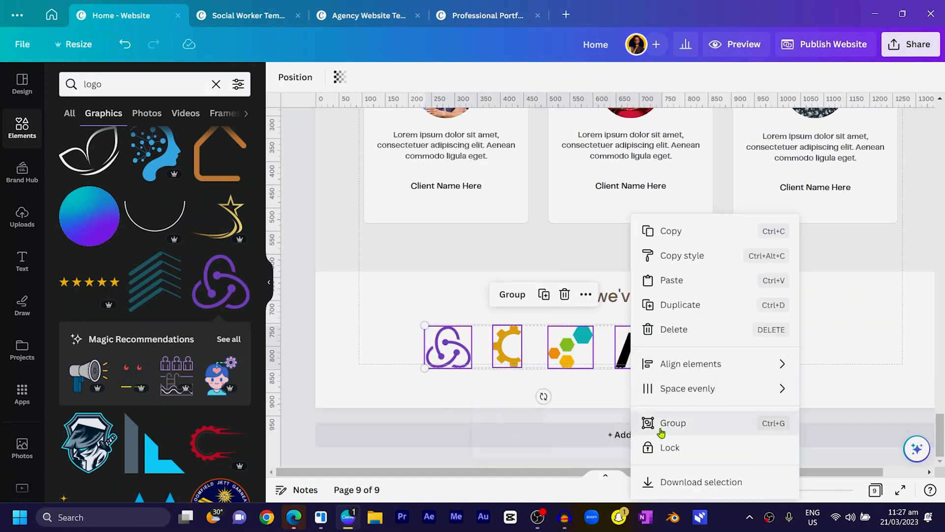
pyautogui.moveTo(658, 394)
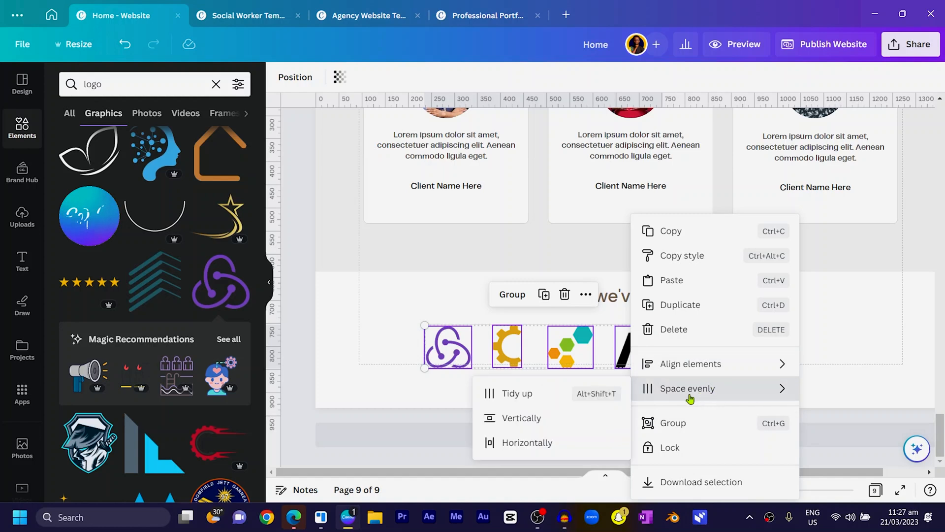
pyautogui.click(503, 392)
pyautogui.click(749, 398)
pyautogui.moveTo(743, 391); pyautogui.dragTo(373, 330)
pyautogui.moveTo(447, 346); pyautogui.dragTo(534, 339)
# Recolour the purple loops logo and the gold gear logo with the pink document colour.
pyautogui.click(490, 355)
pyautogui.click(534, 340)
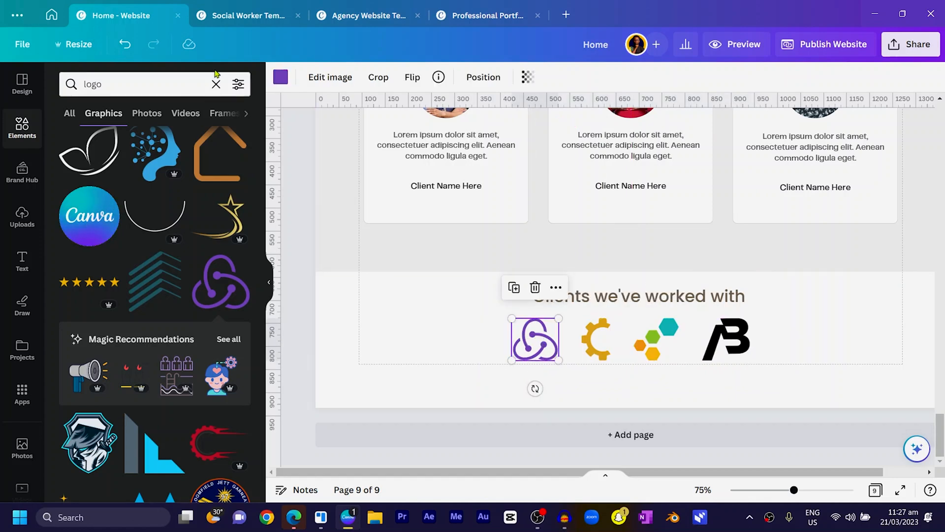
pyautogui.click(281, 77)
pyautogui.click(204, 185)
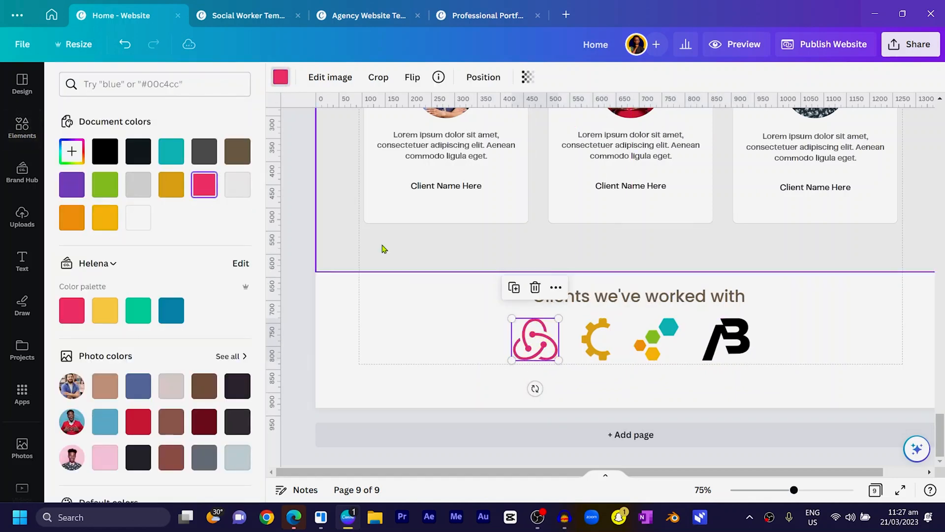
pyautogui.click(580, 335)
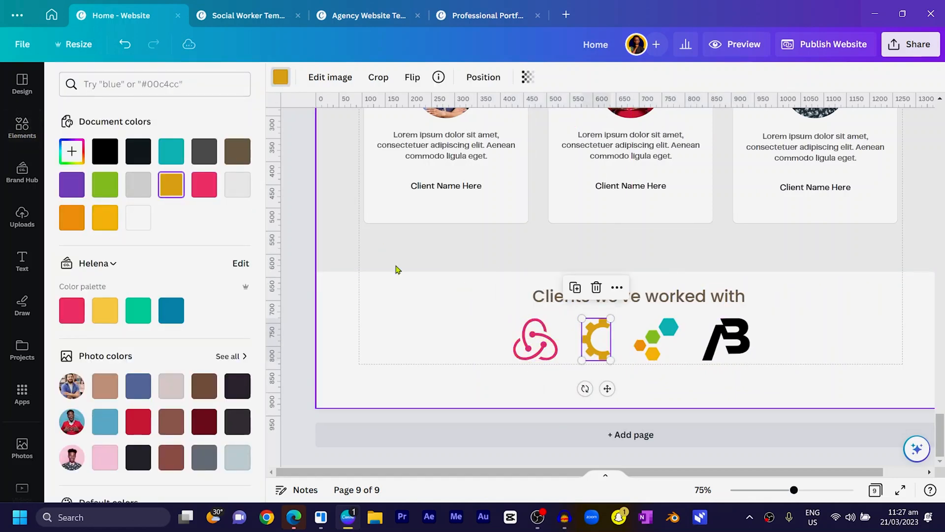
pyautogui.click(203, 184)
# Recolour all four parts of the hexagon logo with the medium grey default solid colour.
pyautogui.click(669, 330)
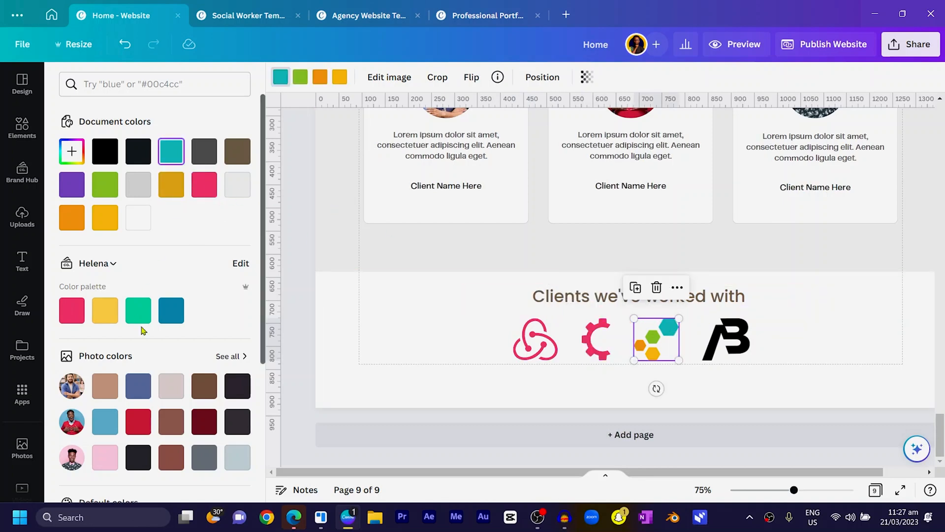
pyautogui.scroll(-5, 166, 323)
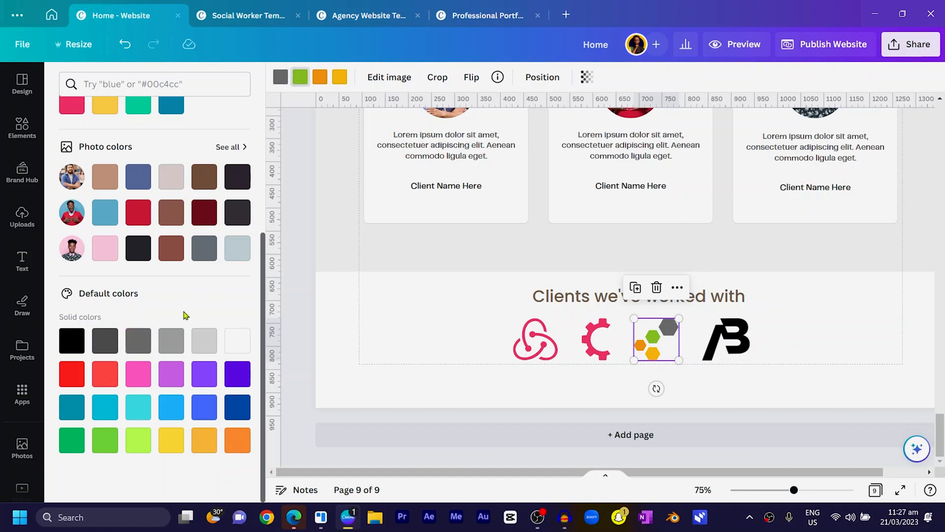
pyautogui.click(136, 342)
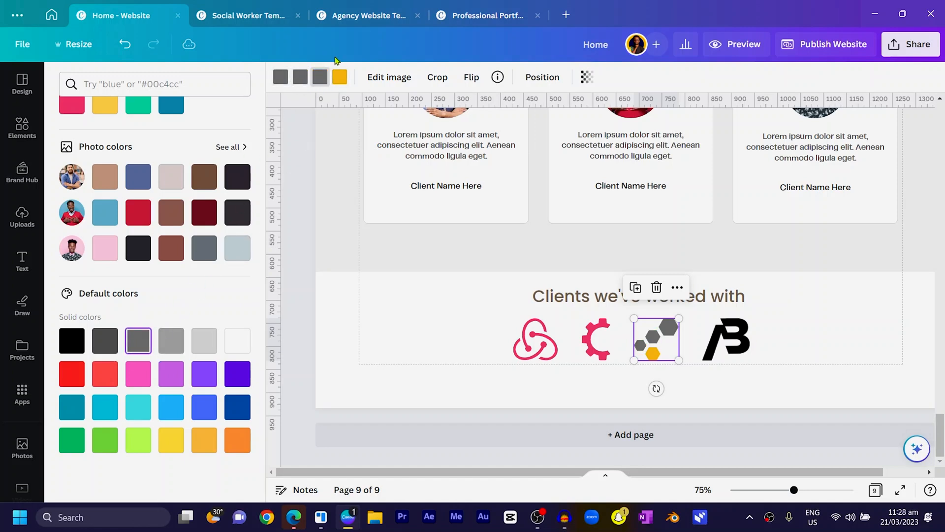
pyautogui.click(134, 344)
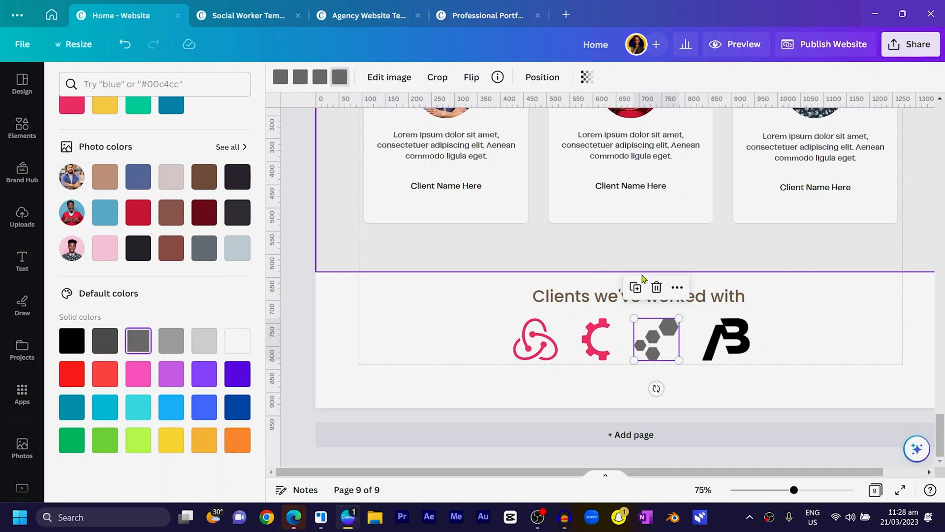
# Apply the hexagon logo's medium grey to the gear logo and the loops logo.
pyautogui.click(595, 341)
pyautogui.click(137, 352)
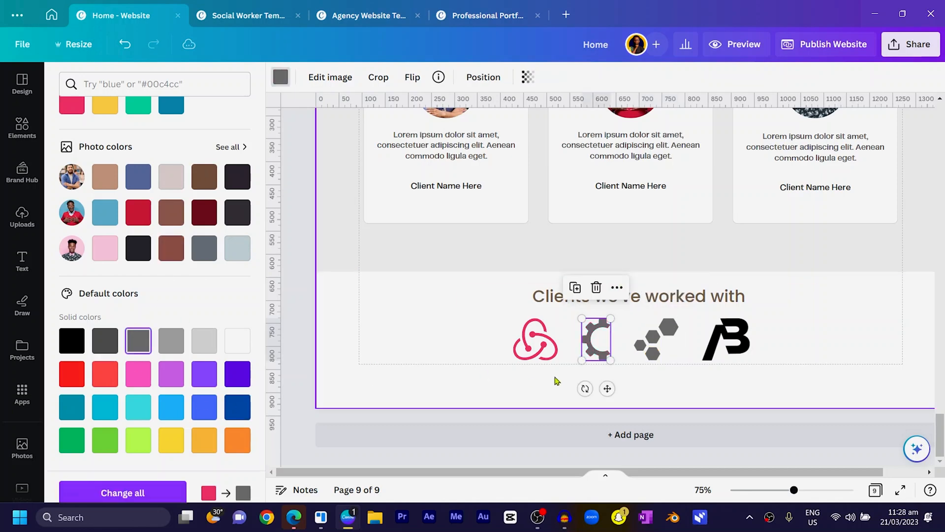
pyautogui.click(530, 346)
pyautogui.click(144, 345)
# Recolour the black AB logo with the dark grey default solid colour and deselect it.
pyautogui.click(726, 340)
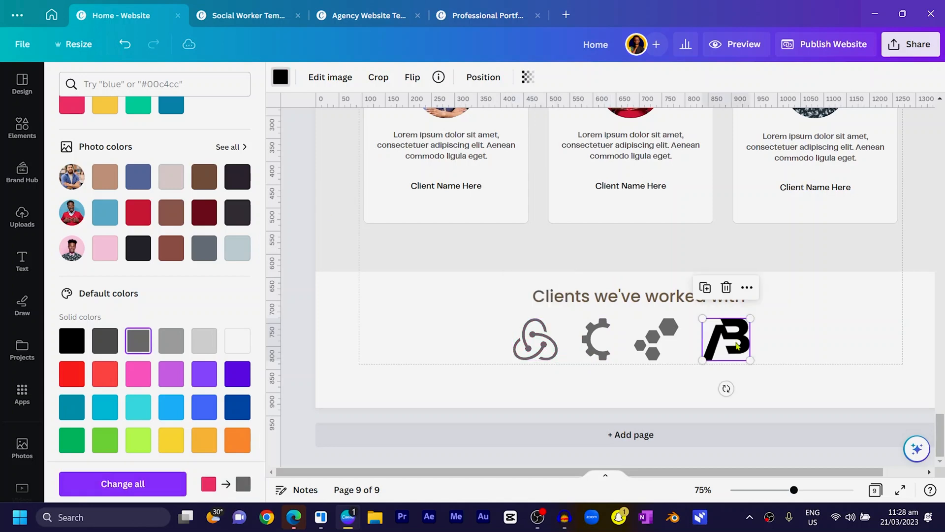
pyautogui.click(102, 350)
pyautogui.click(476, 367)
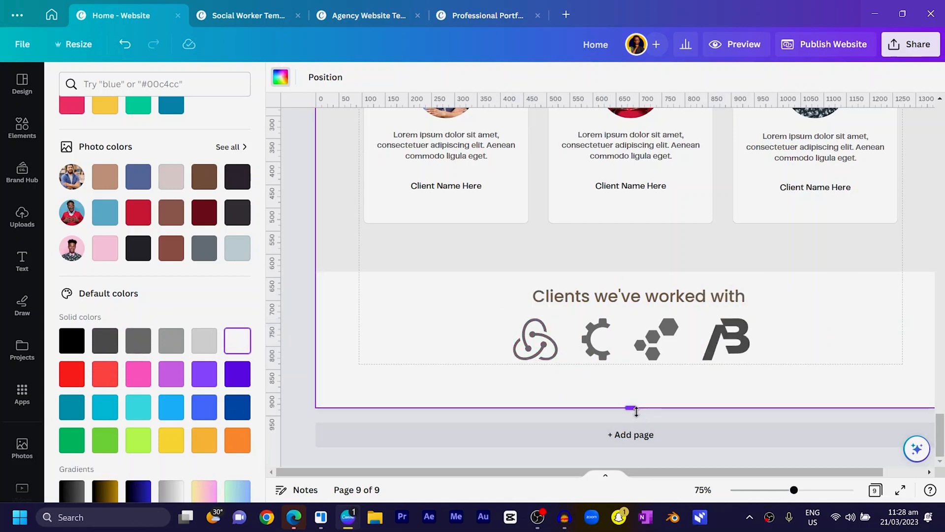
# Add a tenth page below the clients section and shorten it to a footer strip about 265 px tall.
pyautogui.click(626, 433)
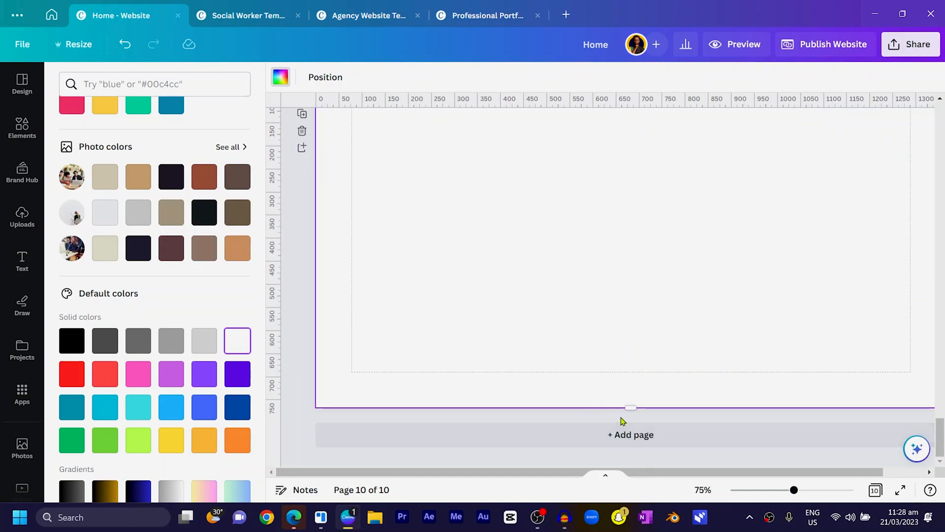
pyautogui.moveTo(625, 402)
pyautogui.mouseDown()
pyautogui.moveTo(625, 389)
pyautogui.moveTo(630, 411)
pyautogui.mouseUp()
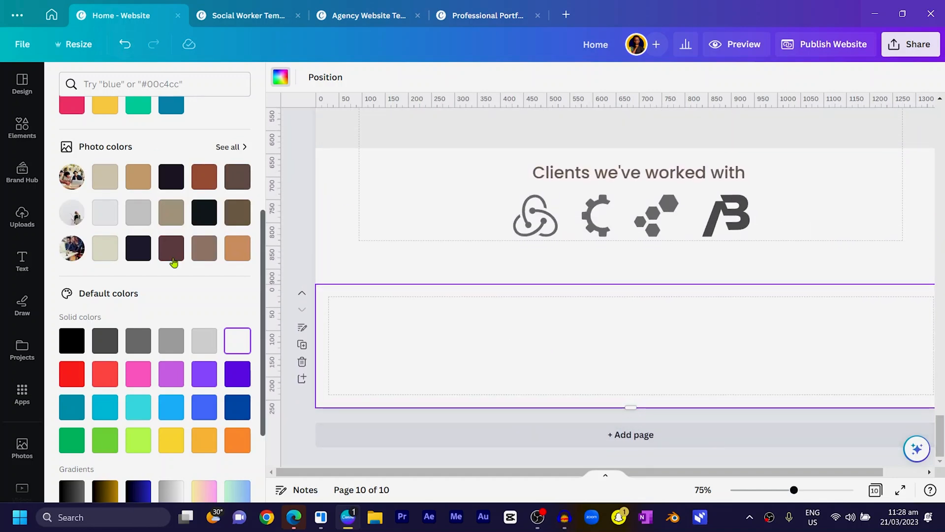
# Fill the footer page's background with the custom near-black solid colour #222222.
pyautogui.click(72, 341)
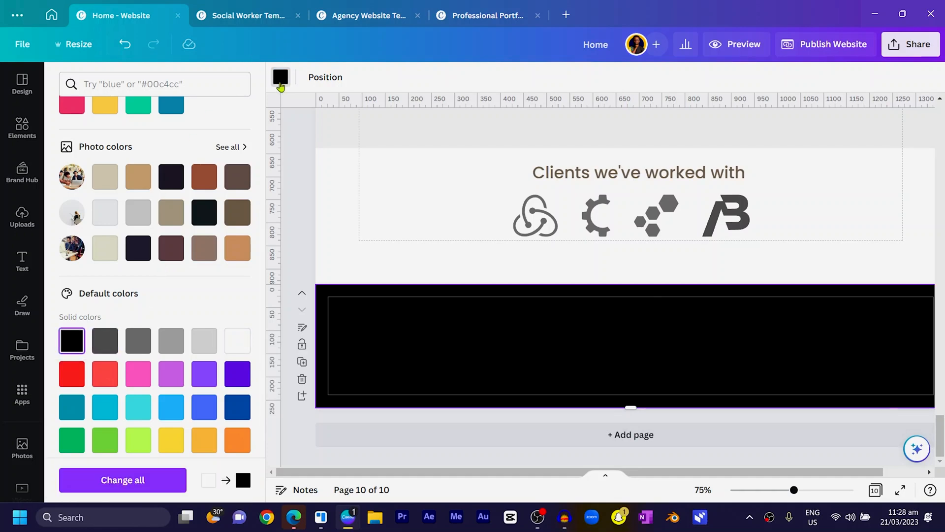
pyautogui.click(282, 79)
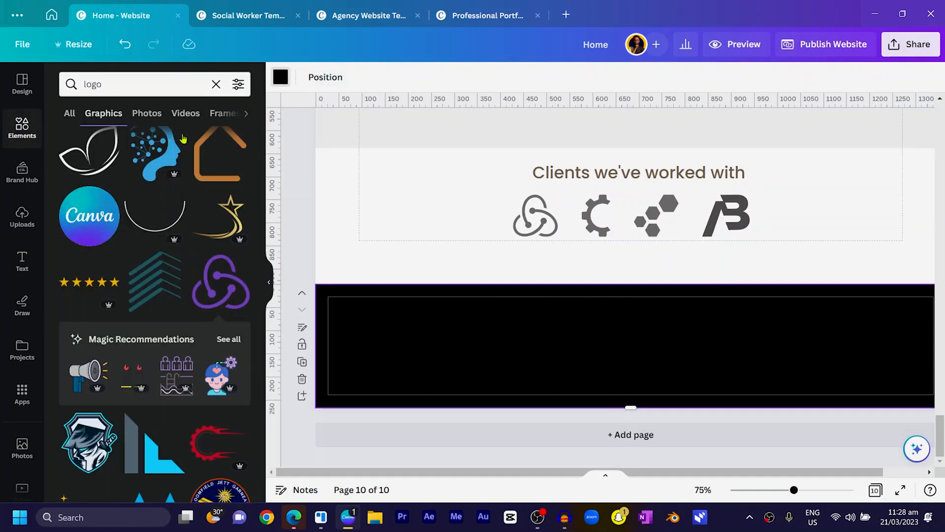
pyautogui.click(72, 151)
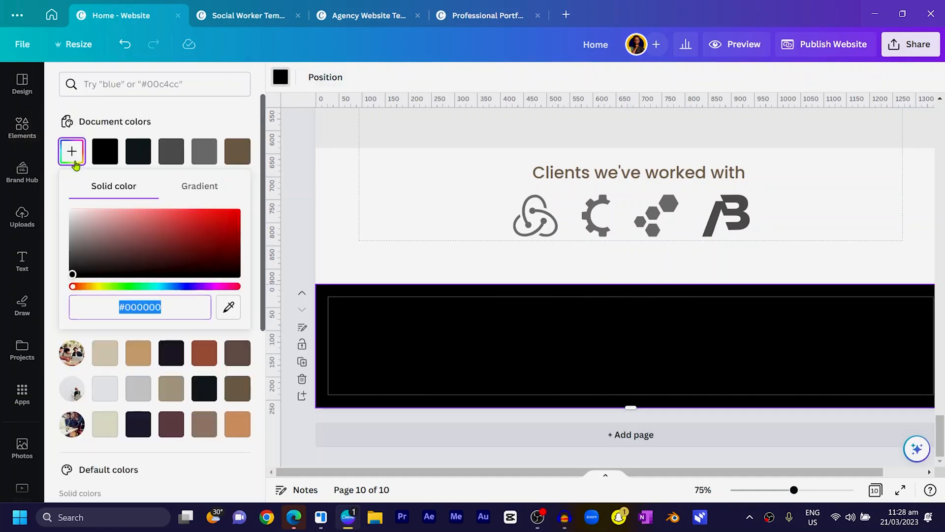
pyautogui.click(74, 276)
pyautogui.moveTo(61, 279); pyautogui.dragTo(57, 270)
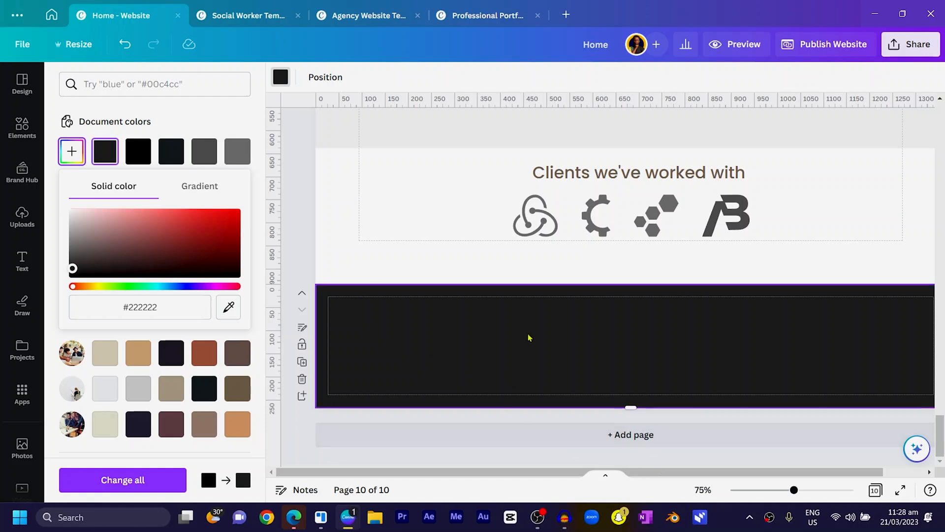
# Place a copy of the "Clients we've worked with" heading on the footer page and recolour it with the off-white document colour.
pyautogui.click(567, 181)
pyautogui.hotkey('ctrl', 'd')
pyautogui.moveTo(566, 181); pyautogui.dragTo(444, 331)
pyautogui.click(467, 79)
pyautogui.click(204, 184)
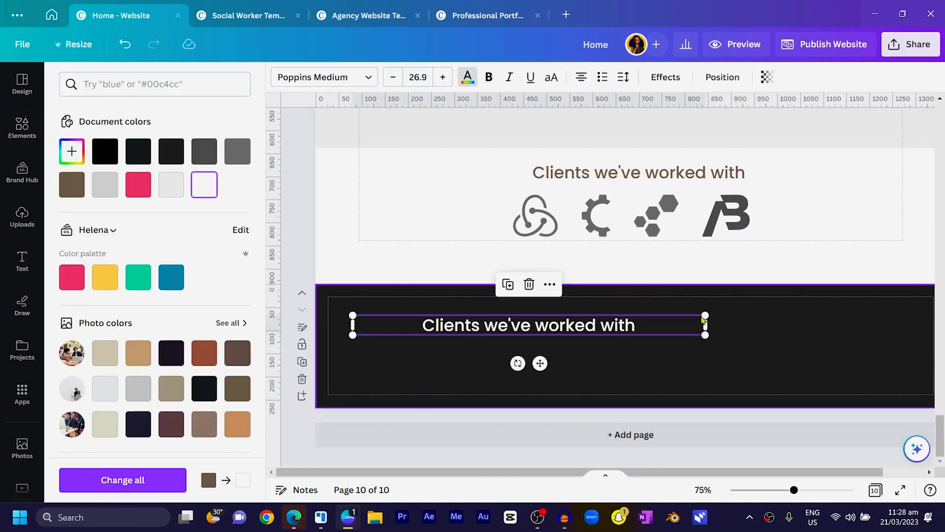
# Turn the footer heading into a left-aligned "About Company" title at font size 16.6 near the footer's upper left corner.
pyautogui.moveTo(705, 335); pyautogui.dragTo(572, 327)
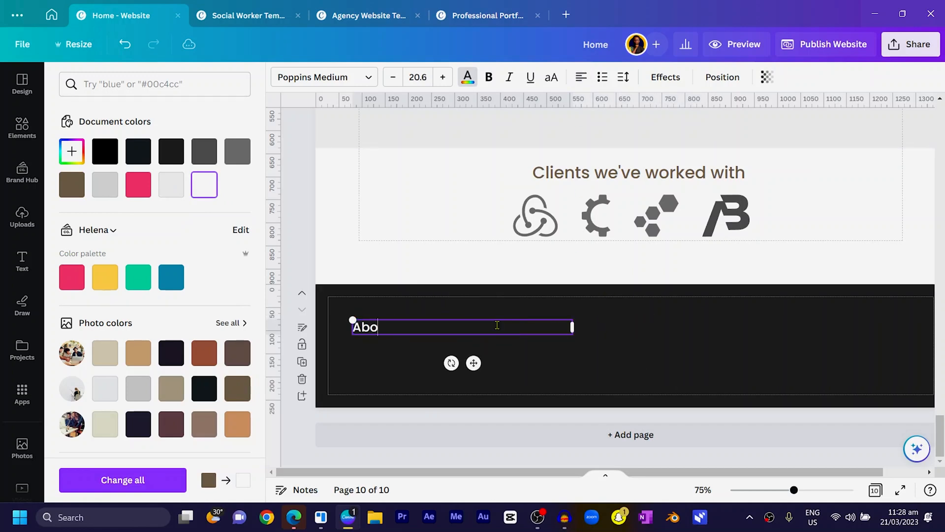
pyautogui.write('ny')
pyautogui.moveTo(474, 363); pyautogui.dragTo(464, 350)
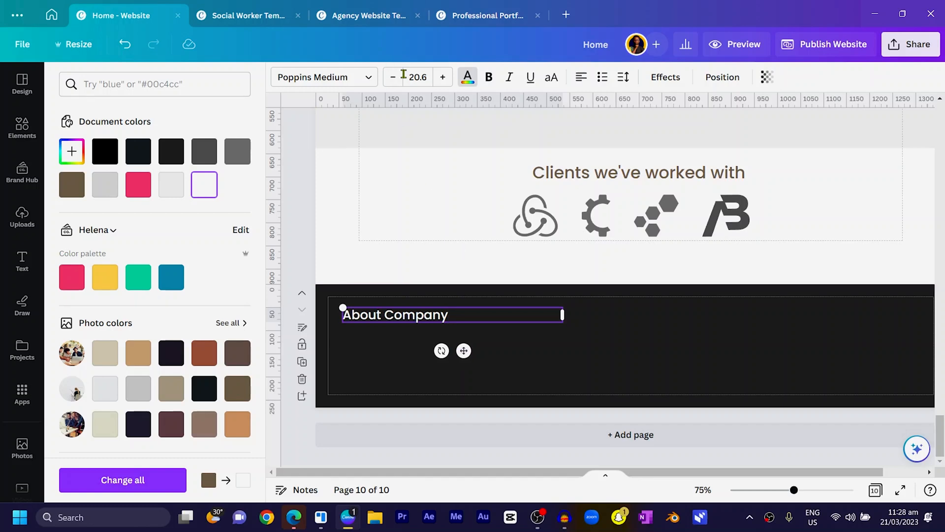
pyautogui.click(393, 77)
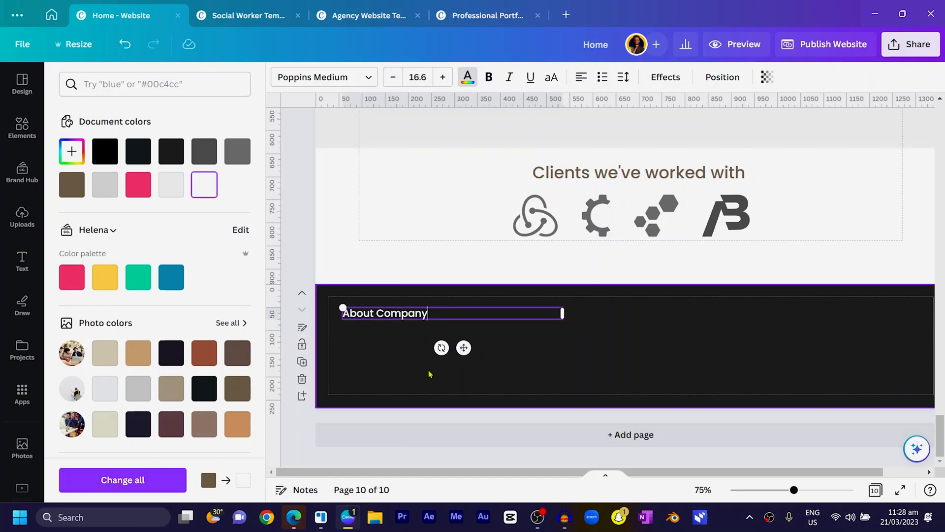
pyautogui.click(542, 379)
# Place a copy of the first testimonial's paragraph under the About Company title, left-aligned and coloured off-white.
pyautogui.scroll(3, 542, 379)
pyautogui.click(428, 219)
pyautogui.hotkey('ctrl', 'd')
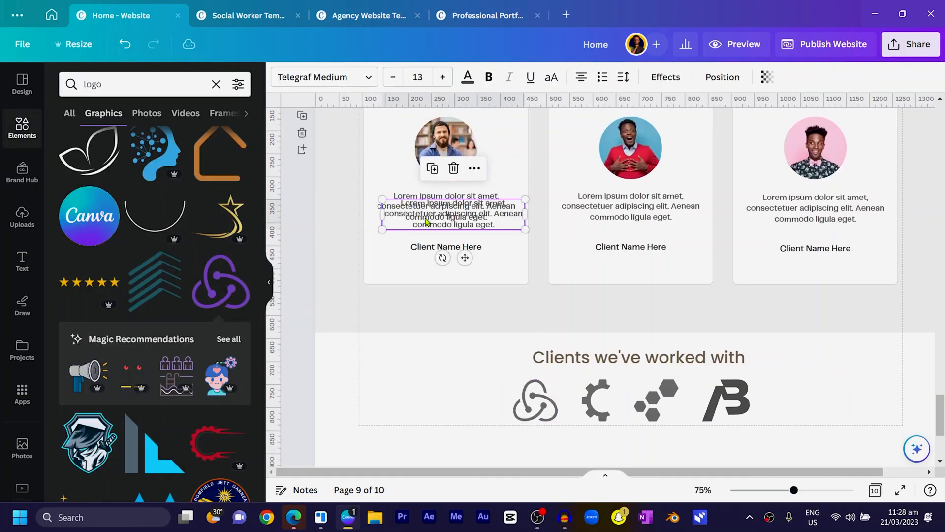
pyautogui.scroll(-4, 422, 215)
pyautogui.moveTo(426, 221); pyautogui.dragTo(386, 342)
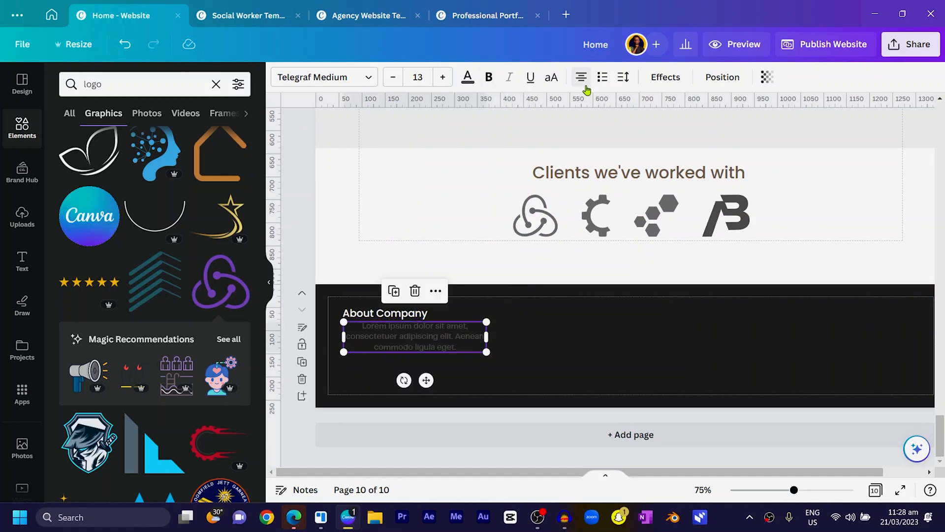
pyautogui.click(467, 79)
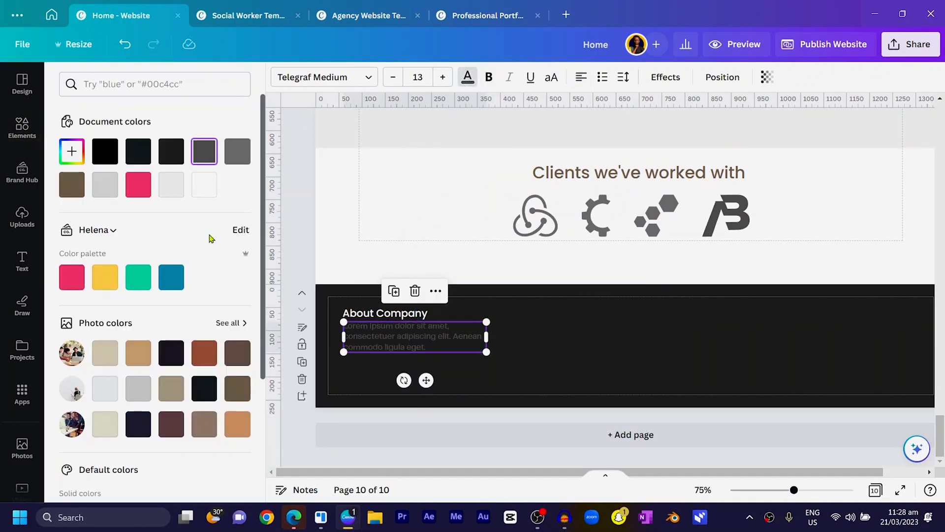
pyautogui.click(203, 187)
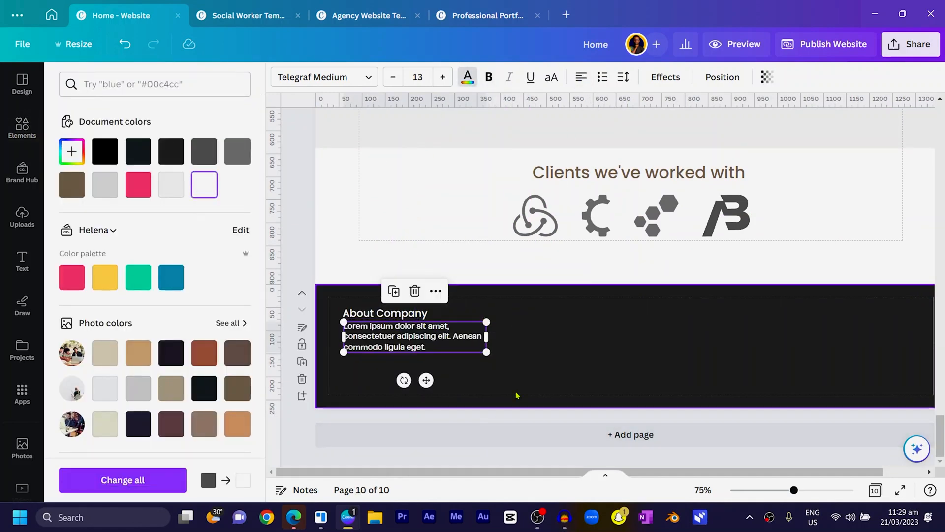
# Copy the flower logo and "Floral brand" text from the page 1 header and paste them onto the footer page.
pyautogui.scroll(20, 515, 394)
pyautogui.scroll(20, 487, 426)
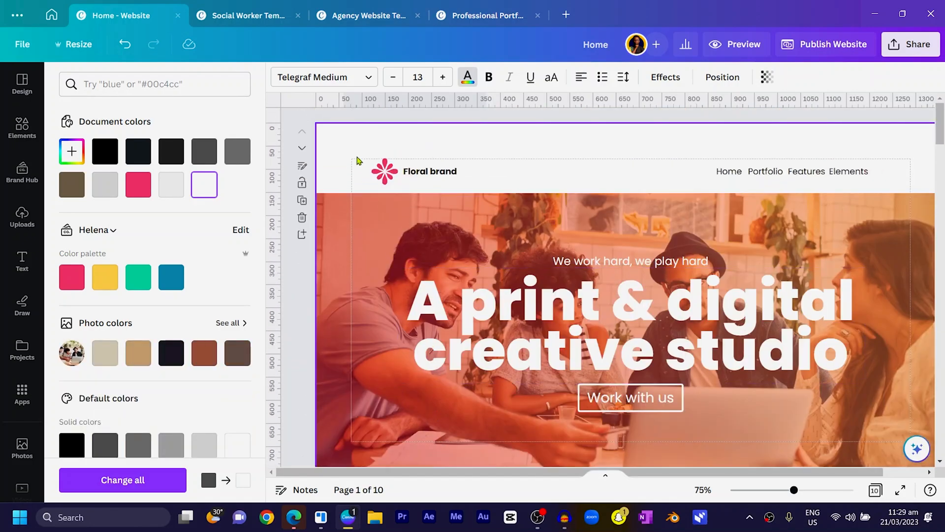
pyautogui.moveTo(358, 160); pyautogui.dragTo(422, 177)
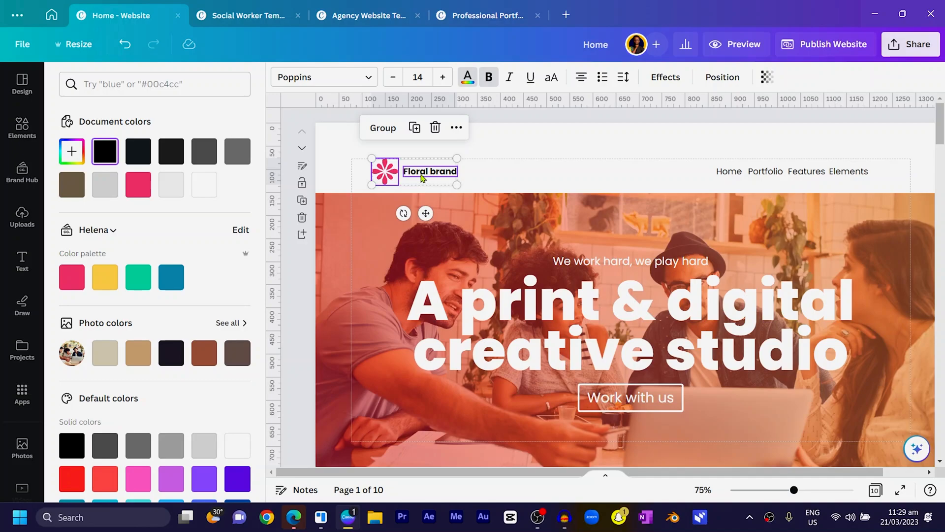
pyautogui.scroll(-20, 422, 177)
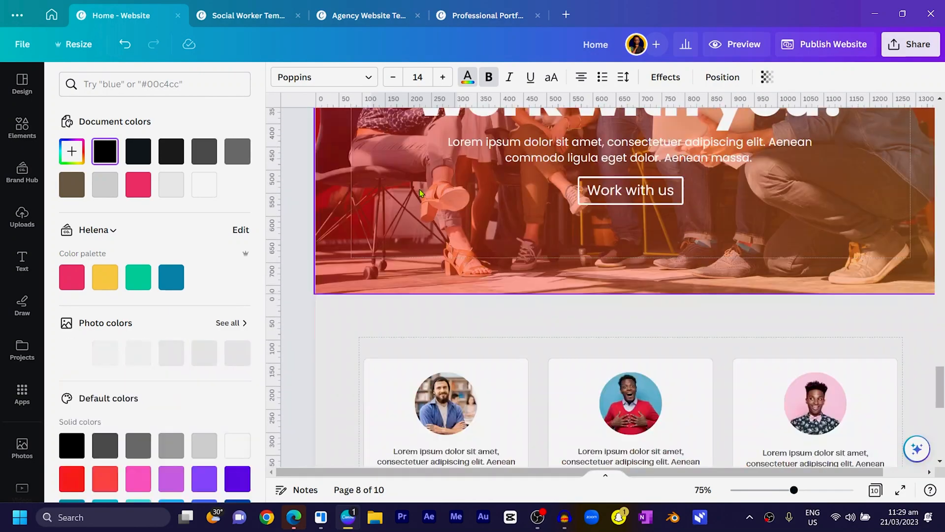
pyautogui.scroll(-15, 421, 193)
pyautogui.hotkey('ctrl', 'v')
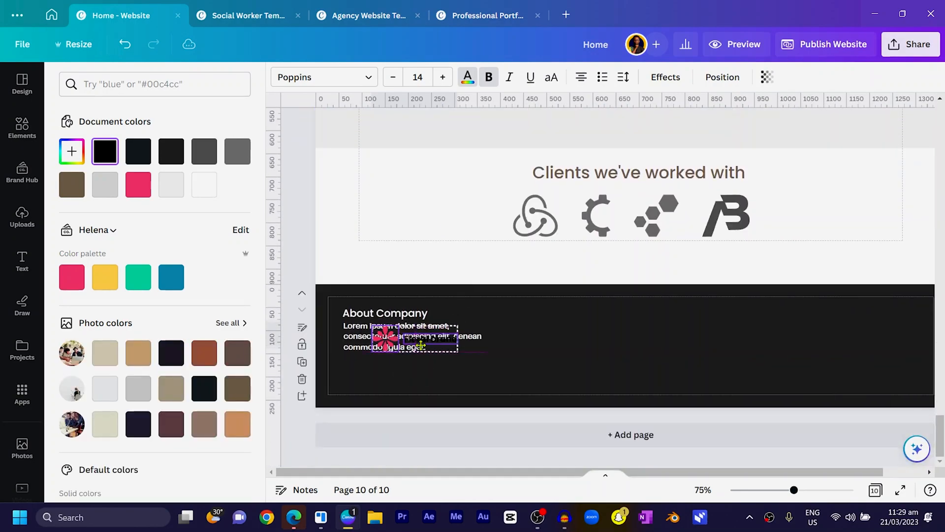
# Recolour the pasted "Floral brand" text off-white, move the logo and text below the footer paragraph, and deselect them.
pyautogui.click(203, 188)
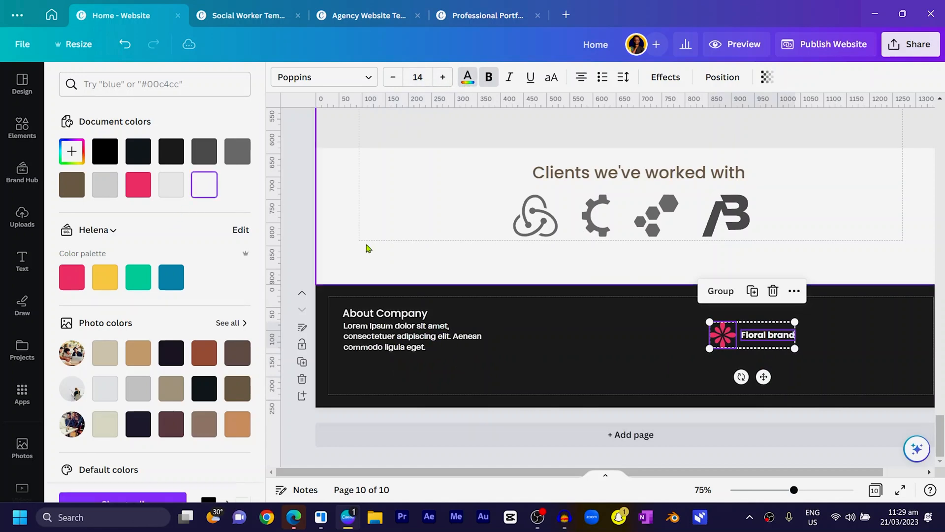
pyautogui.moveTo(740, 333); pyautogui.dragTo(373, 373)
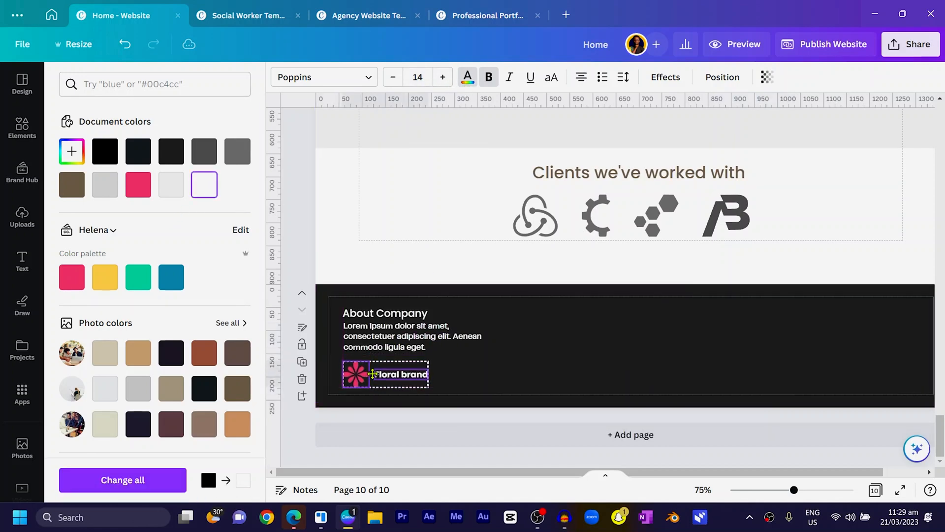
pyautogui.click(360, 210)
# Search the graphics for "facebook" and insert the rounded-square Facebook icon.
pyautogui.click(22, 127)
pyautogui.click(130, 86)
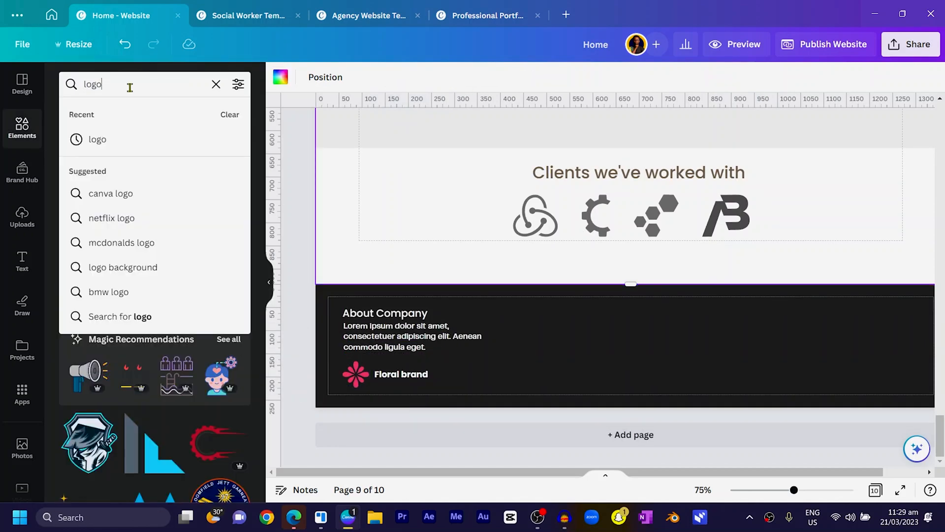
pyautogui.write('facebook')
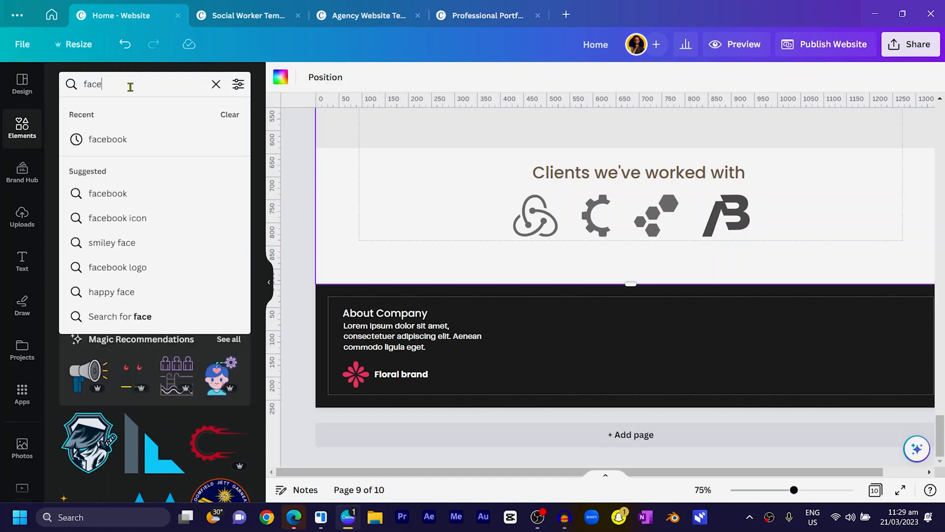
pyautogui.press('Return')
pyautogui.click(154, 397)
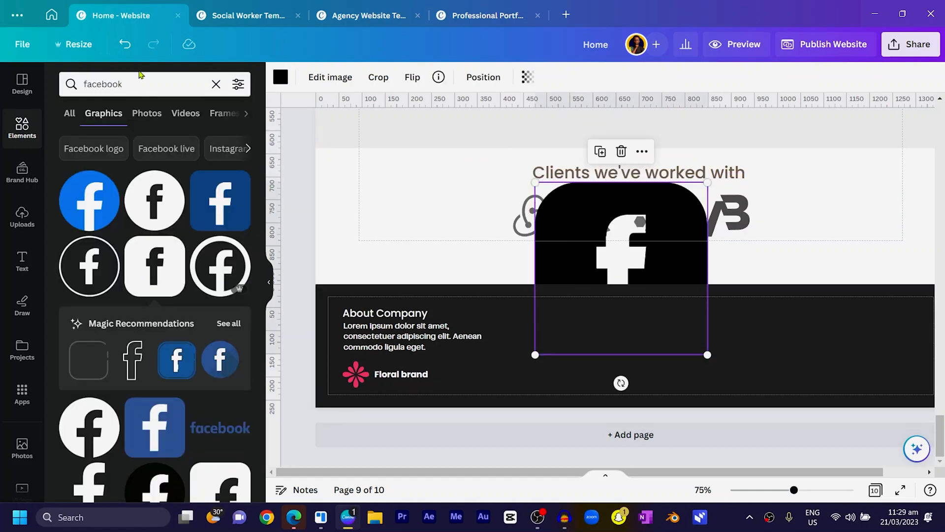
# Search the graphics for "instagram" and insert the rounded-square camera outline icon.
pyautogui.click(132, 84)
pyautogui.write('instagram')
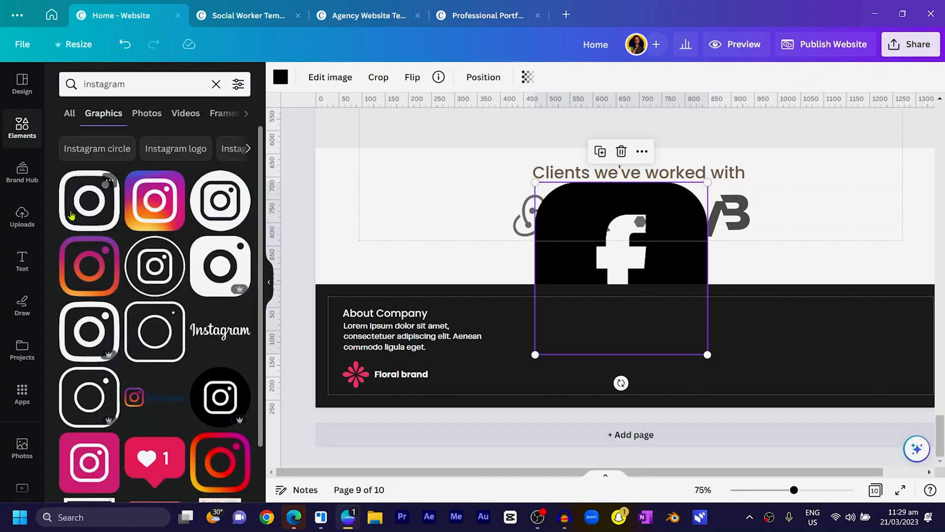
pyautogui.click(73, 216)
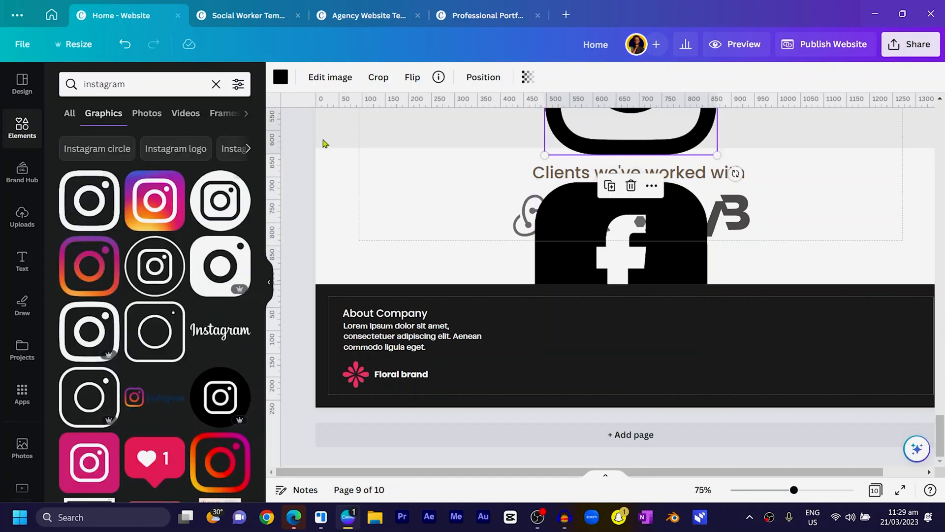
# Search the graphics for "twitter" and insert the rounded-square Twitter bird icon.
pyautogui.click(160, 88)
pyautogui.write('twitter')
pyautogui.press('Return')
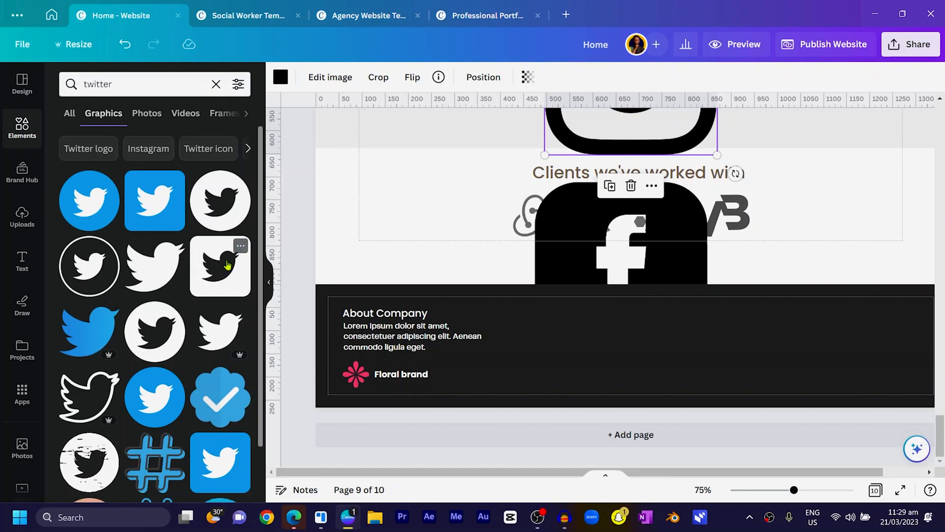
pyautogui.moveTo(218, 275); pyautogui.dragTo(616, 353)
# Shrink the Twitter and Facebook icons, place them on the footer page, and recolour both off-white.
pyautogui.click(281, 77)
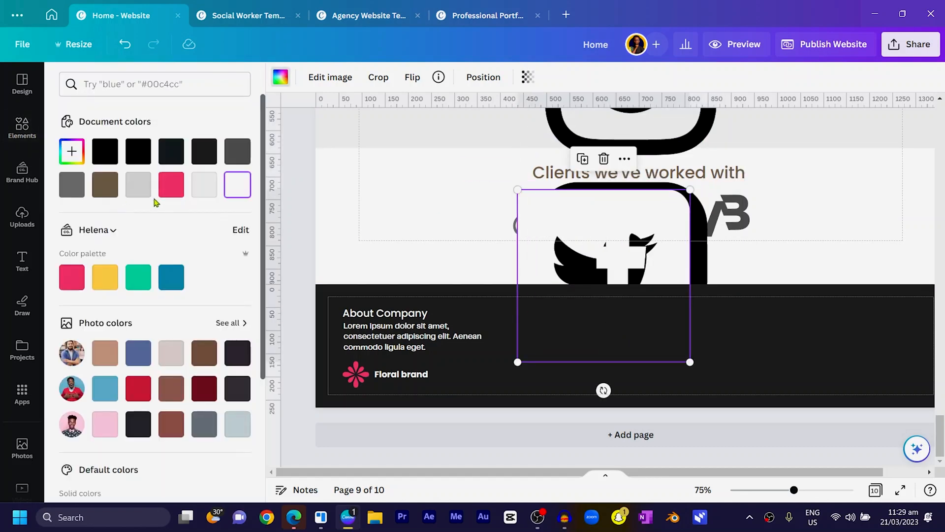
pyautogui.moveTo(517, 189); pyautogui.dragTo(550, 370)
pyautogui.click(602, 286)
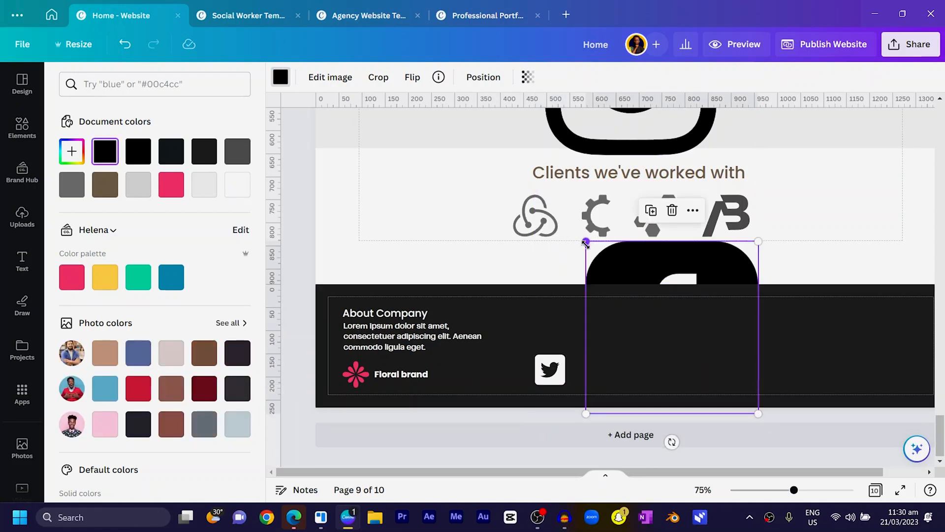
pyautogui.moveTo(586, 242); pyautogui.dragTo(696, 348)
pyautogui.moveTo(724, 382); pyautogui.dragTo(641, 366)
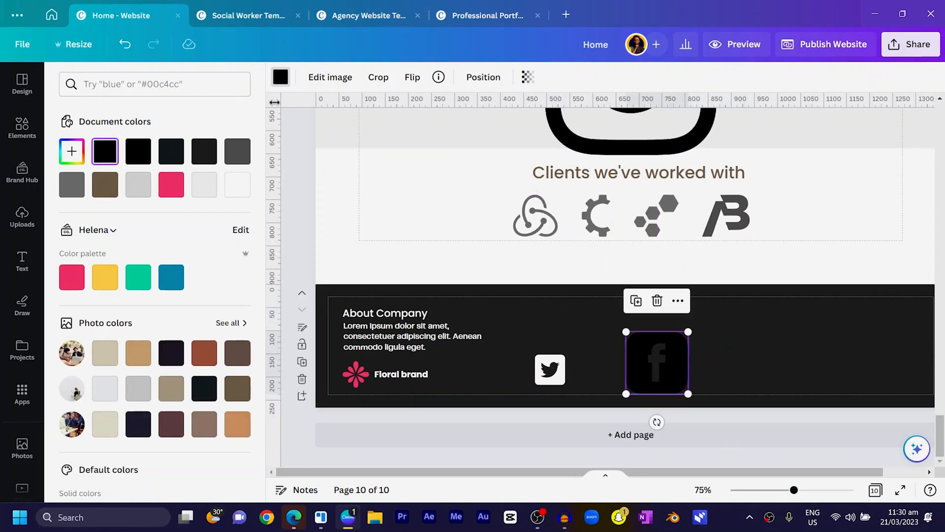
pyautogui.click(235, 186)
# Shrink the Instagram icon, move it beside the Facebook icon in the footer, and recolour it off-white.
pyautogui.moveTo(775, 242); pyautogui.dragTo(781, 248)
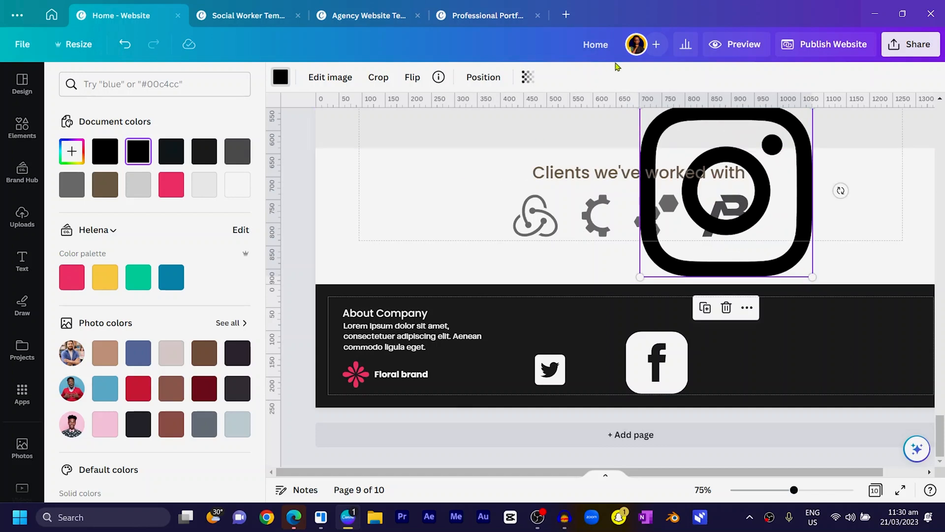
pyautogui.moveTo(640, 274); pyautogui.dragTo(755, 174)
pyautogui.moveTo(805, 141); pyautogui.dragTo(709, 374)
pyautogui.click(238, 185)
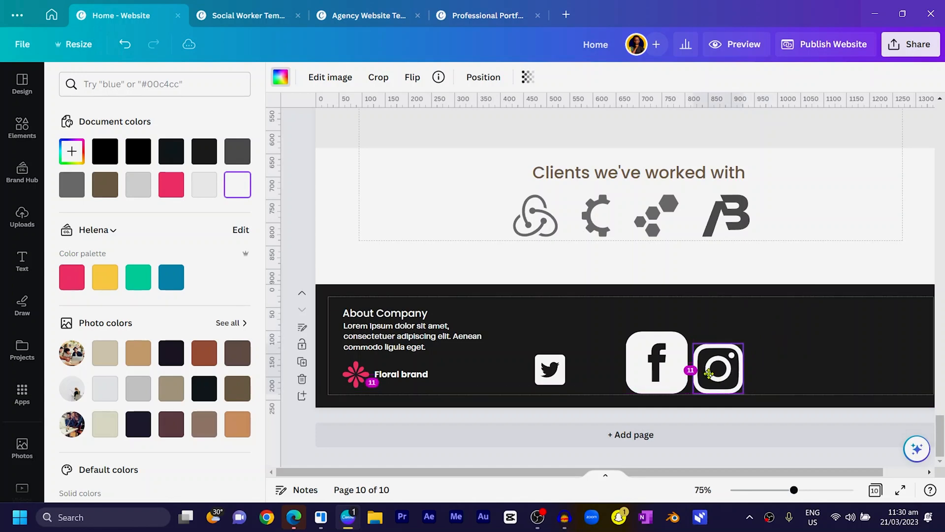
# Move the Twitter icon next to the Facebook icon and scale all three social icons to about the same small size.
pyautogui.moveTo(550, 370); pyautogui.dragTo(602, 378)
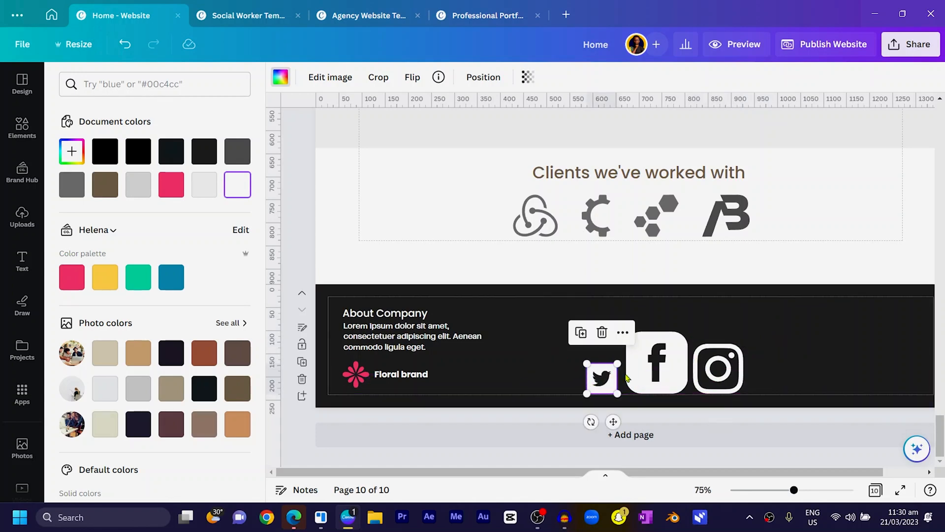
pyautogui.click(678, 339)
pyautogui.moveTo(688, 333); pyautogui.dragTo(654, 366)
pyautogui.click(730, 353)
pyautogui.moveTo(743, 344); pyautogui.dragTo(721, 366)
pyautogui.click(590, 368)
pyautogui.moveTo(587, 363); pyautogui.dragTo(590, 366)
# Select the Twitter, Facebook and Instagram icons together and scale them down further.
pyautogui.keyDown('shift'); pyautogui.click(643, 375); pyautogui.keyUp('shift')
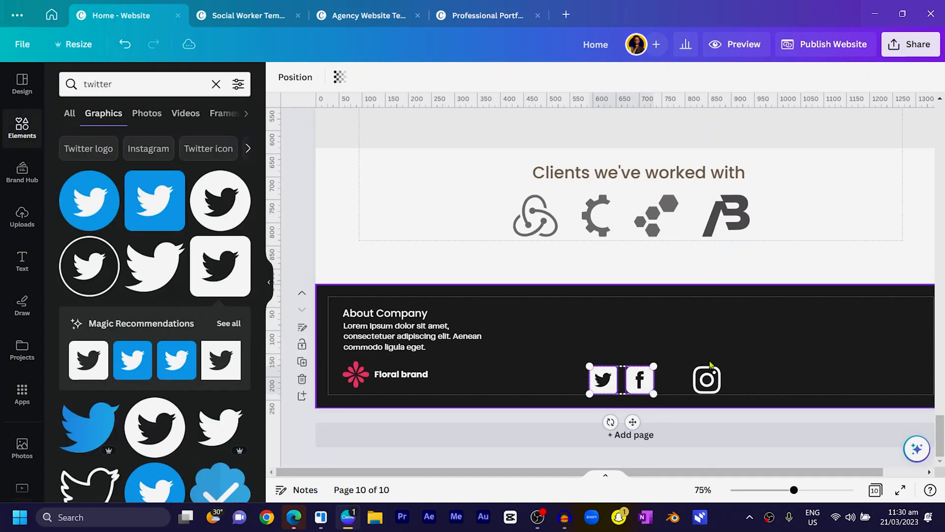
pyautogui.keyDown('shift'); pyautogui.click(710, 374); pyautogui.keyUp('shift')
pyautogui.moveTo(721, 366); pyautogui.dragTo(651, 418)
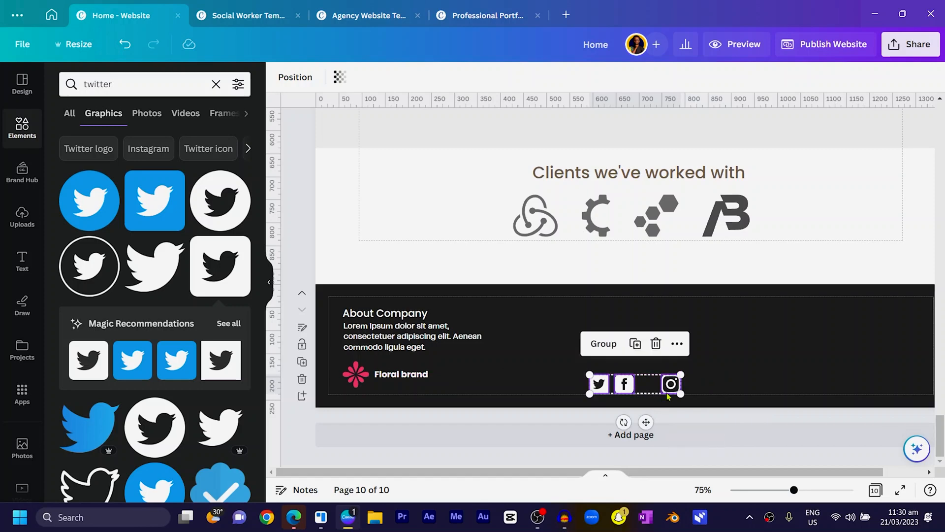
# Arrange the icons in a tight row as Facebook, Twitter, Instagram and move the row to the footer's upper right corner.
pyautogui.keyDown('ctrl'); pyautogui.scroll(3, 788, 379); pyautogui.keyUp('ctrl')
pyautogui.moveTo(815, 447); pyautogui.dragTo(540, 408)
pyautogui.moveTo(528, 375); pyautogui.dragTo(601, 401)
pyautogui.click(584, 269)
pyautogui.moveTo(702, 404); pyautogui.dragTo(645, 401)
pyautogui.scroll(-5, 645, 401)
pyautogui.moveTo(565, 325); pyautogui.dragTo(826, 370)
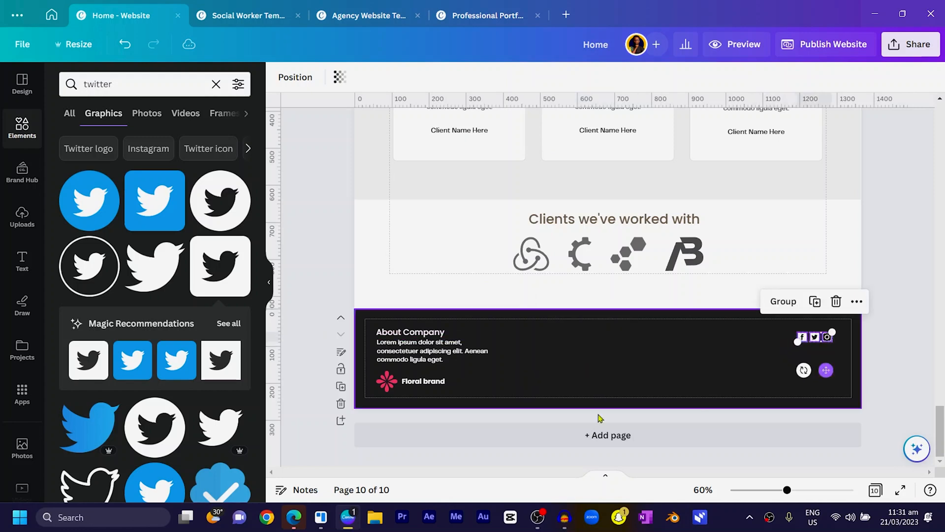
# Duplicate the About Company heading and place the copy beside the social icons in the footer.
pyautogui.click(441, 354)
pyautogui.click(433, 332)
pyautogui.keyDown('alt'); pyautogui.moveTo(477, 366); pyautogui.dragTo(718, 372); pyautogui.keyUp('alt')
pyautogui.moveTo(893, 330); pyautogui.dragTo(355, 404)
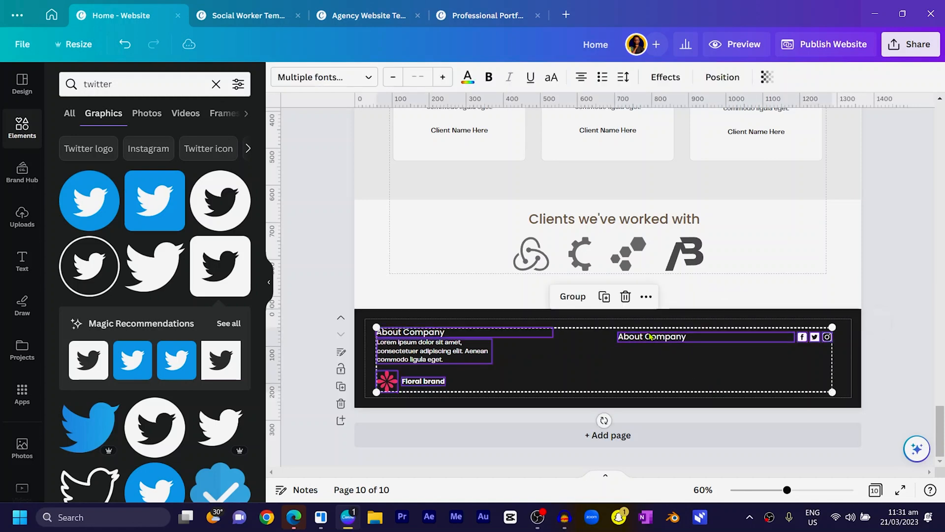
# Replace the copied heading's text with "Follow us on Social Media".
pyautogui.click(695, 337)
pyautogui.doubleClick(694, 338)
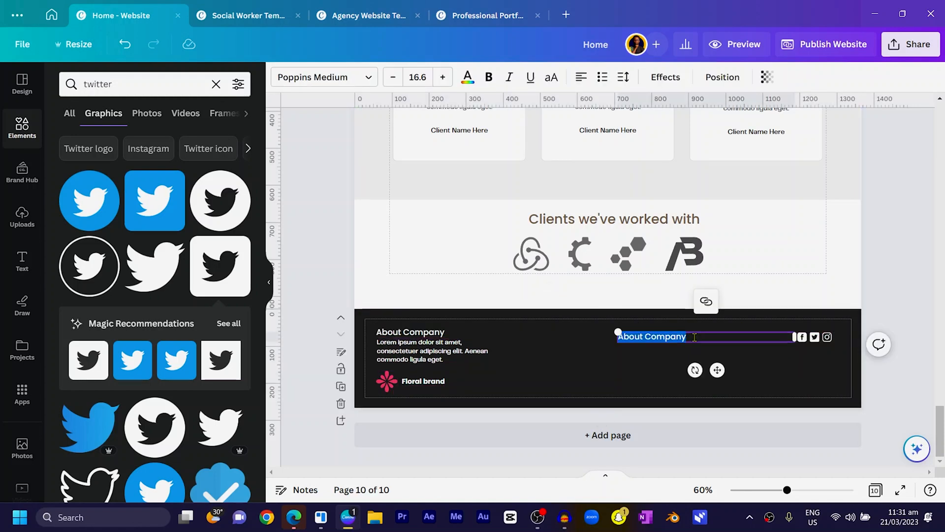
pyautogui.write('Fp')
pyautogui.press('BackSpace')
pyautogui.write('ollow us on Social Media')
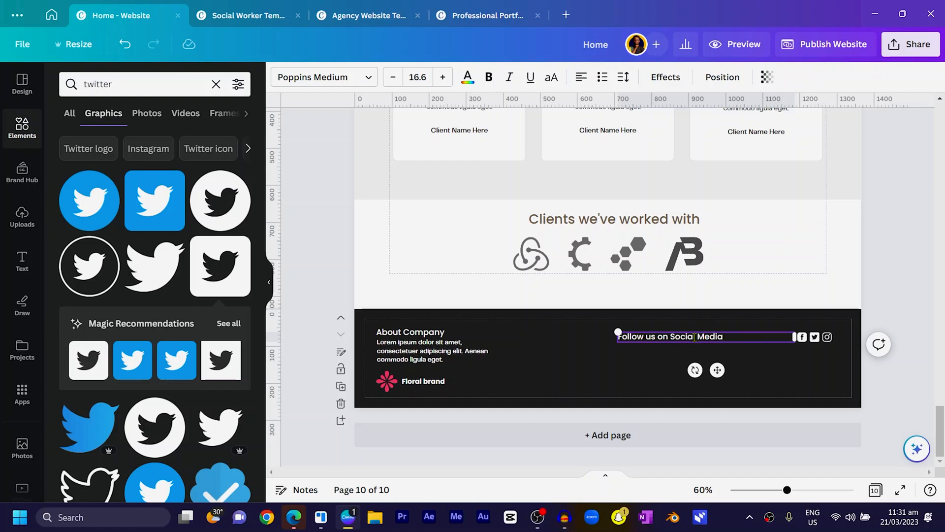
# Right-align the "Follow us on Social Media" text and narrow its text box to fit the wording.
pyautogui.press('Escape')
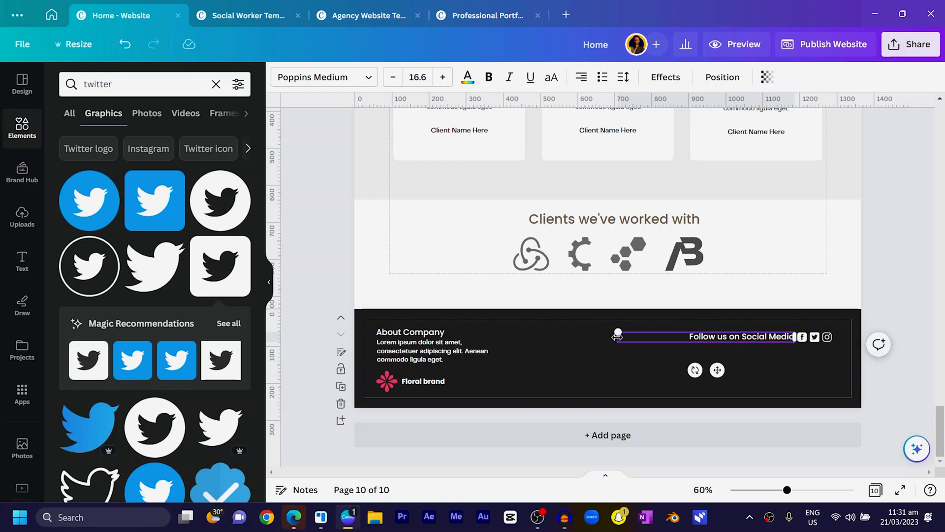
pyautogui.moveTo(618, 337); pyautogui.dragTo(689, 336)
pyautogui.click(772, 383)
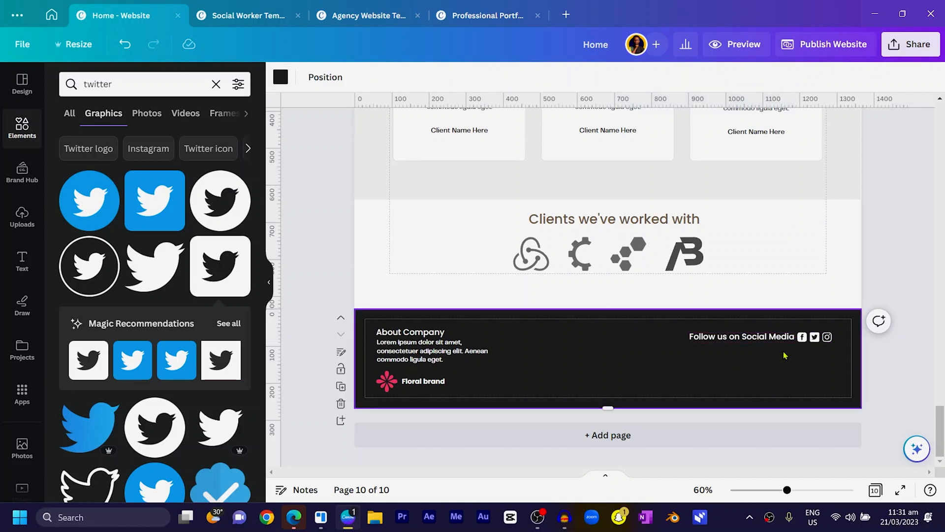
# Link the Portfolio item in the first page's navigation to page 5 of the document.
pyautogui.scroll(4, 732, 385)
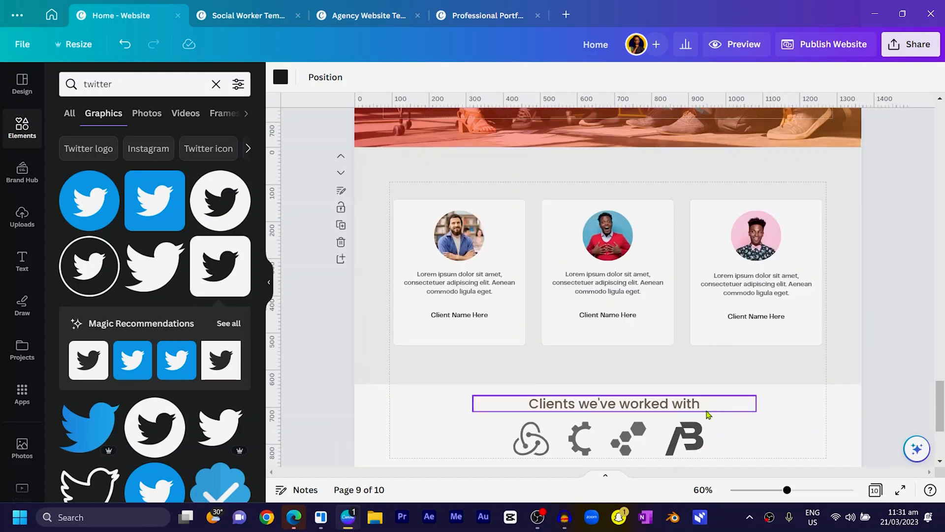
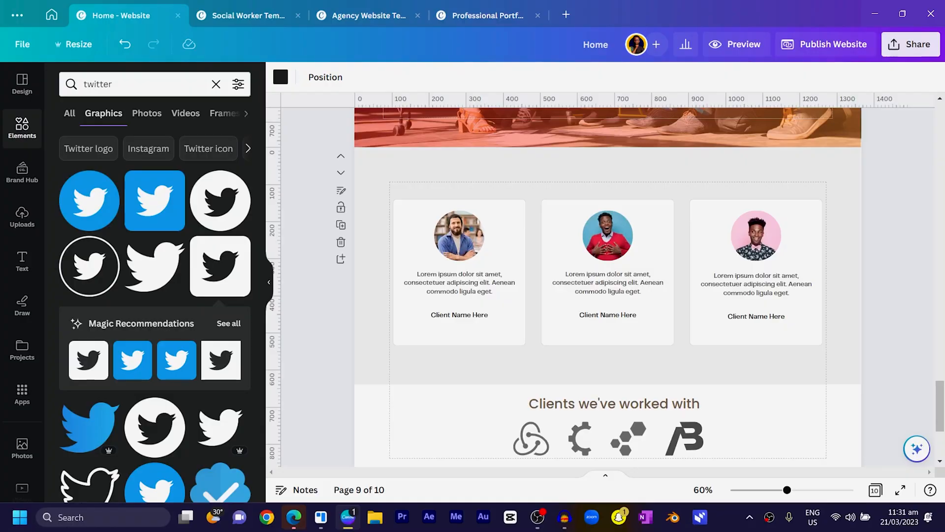
pyautogui.scroll(5, 737, 312)
pyautogui.scroll(20, 726, 299)
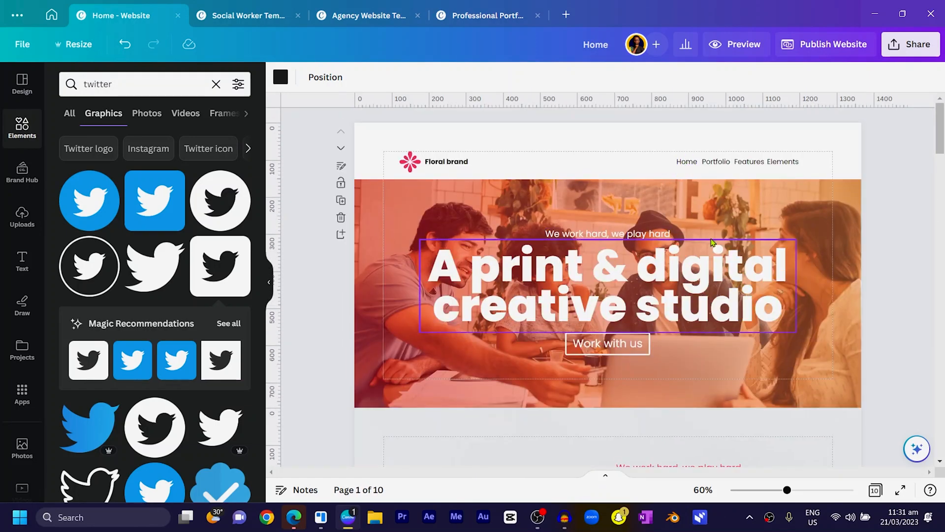
pyautogui.click(726, 164)
pyautogui.rightClick(719, 164)
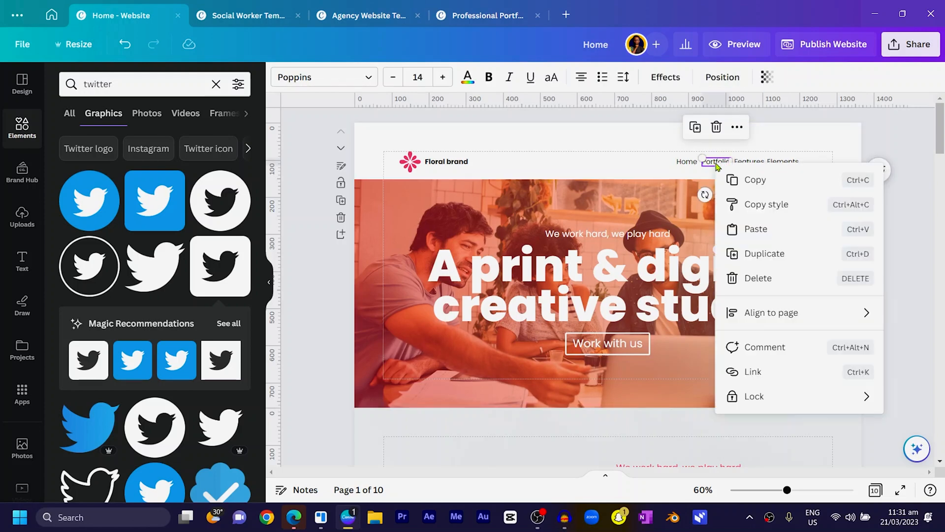
pyautogui.click(745, 372)
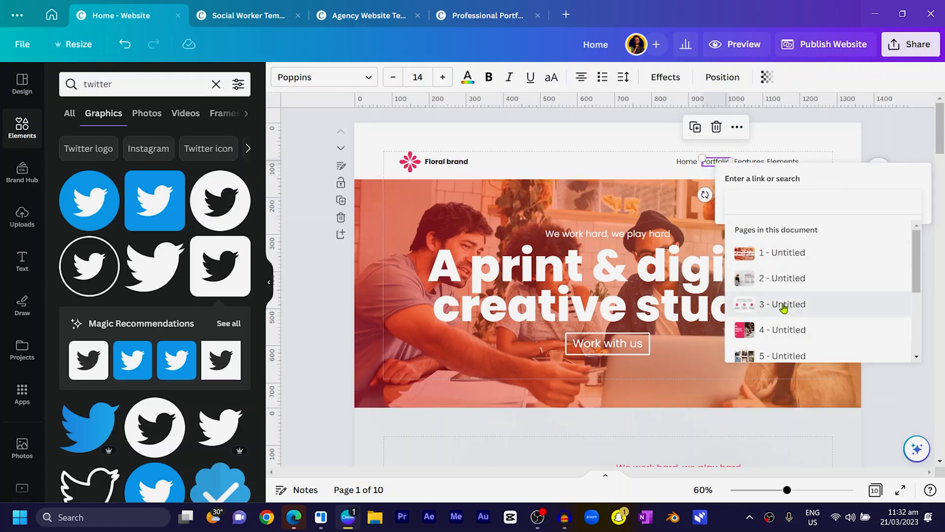
pyautogui.scroll(-1, 781, 313)
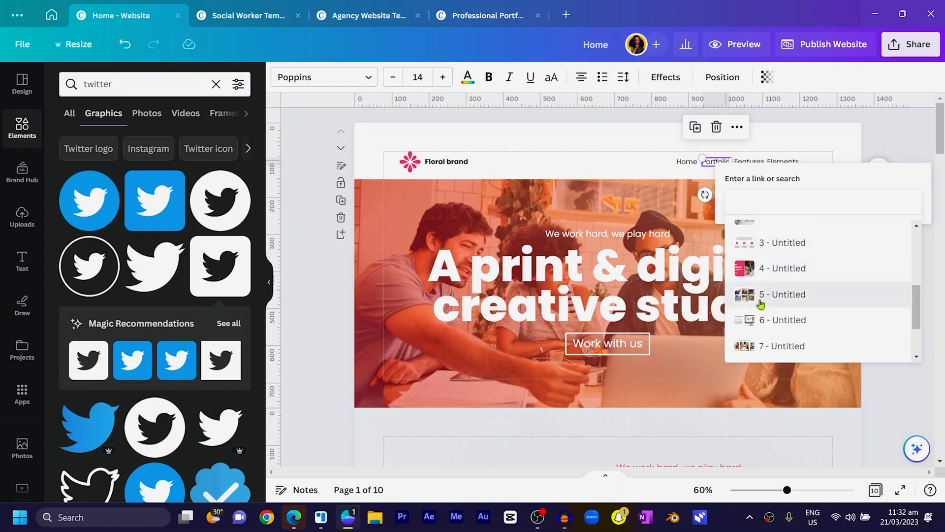
pyautogui.click(793, 294)
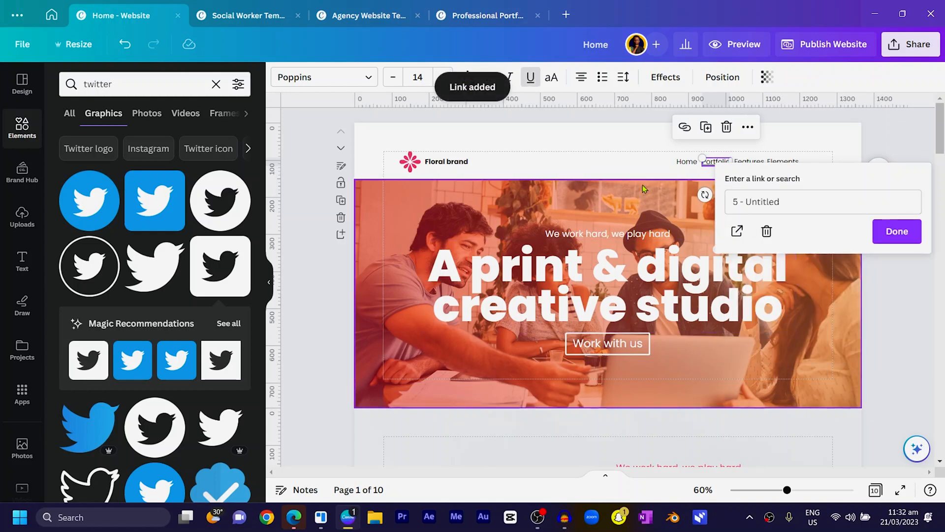
pyautogui.click(671, 178)
# Link the Features item in the first page's navigation to page 3 of the document.
pyautogui.click(749, 164)
pyautogui.scroll(-10, 689, 325)
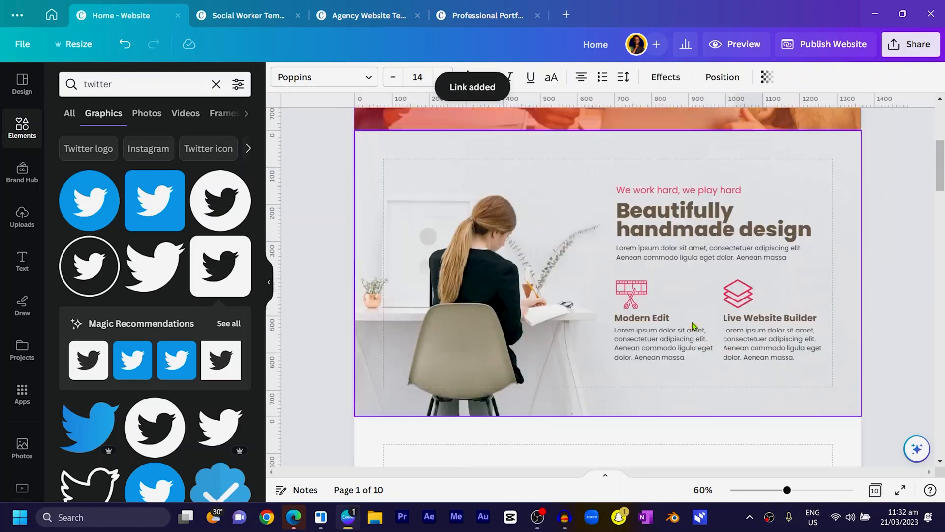
pyautogui.scroll(7, 632, 363)
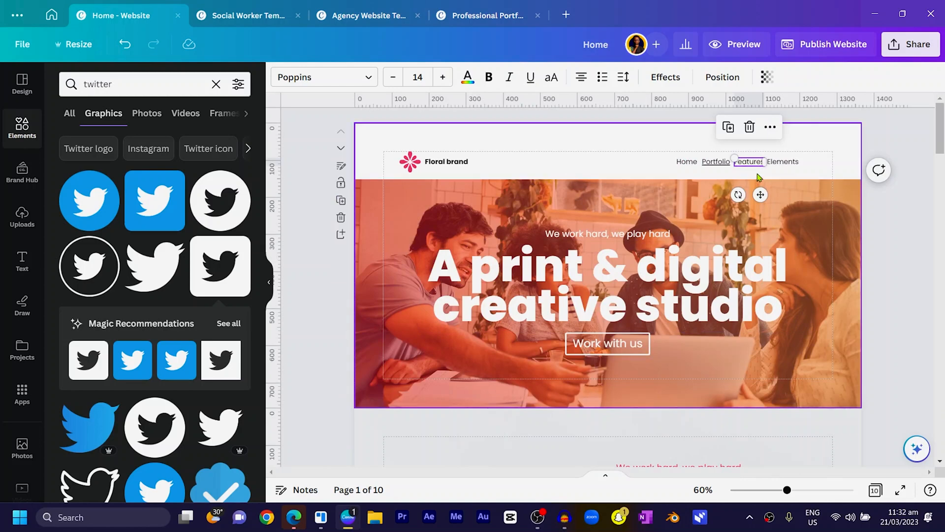
pyautogui.rightClick(752, 172)
pyautogui.rightClick(747, 164)
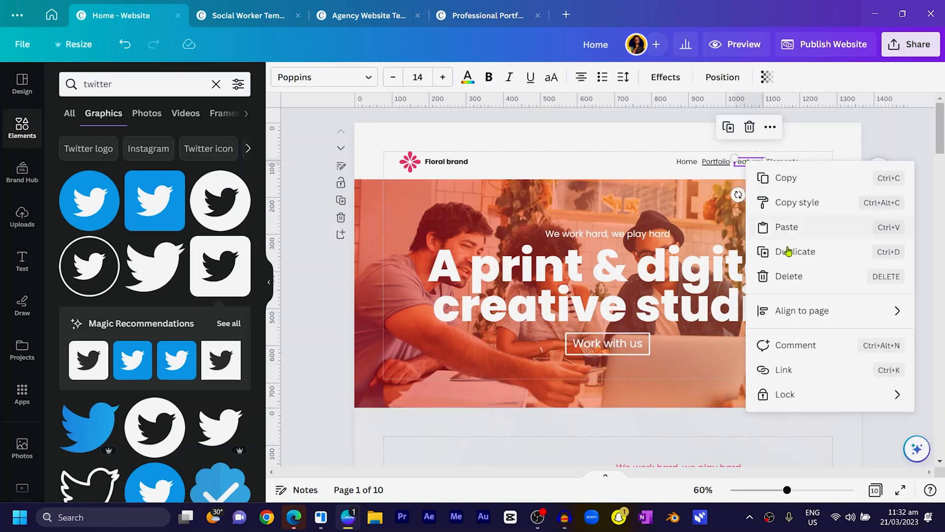
pyautogui.click(797, 368)
pyautogui.scroll(-6, 610, 293)
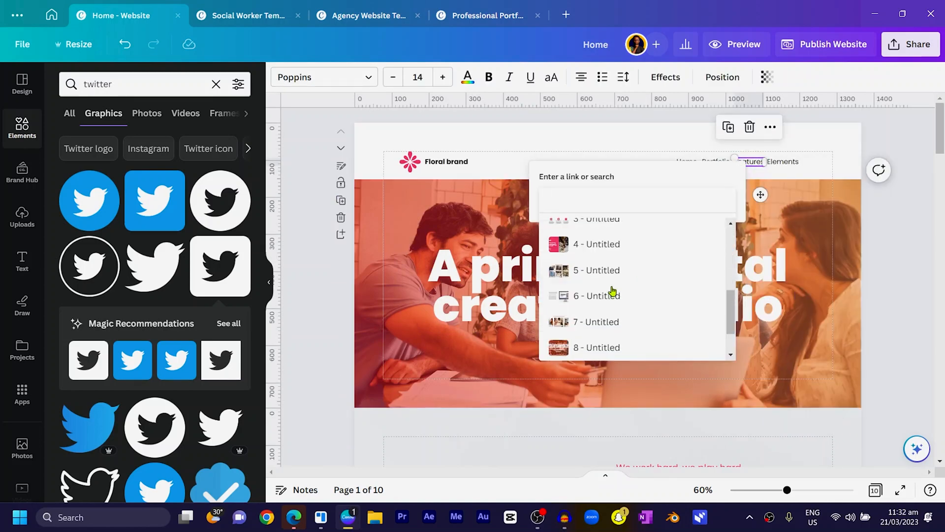
pyautogui.scroll(4, 595, 294)
pyautogui.click(594, 296)
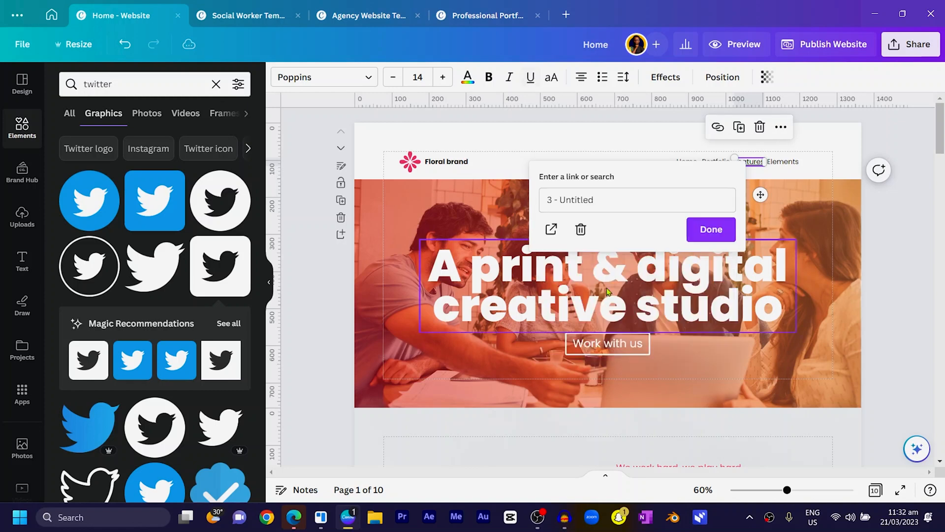
pyautogui.click(697, 236)
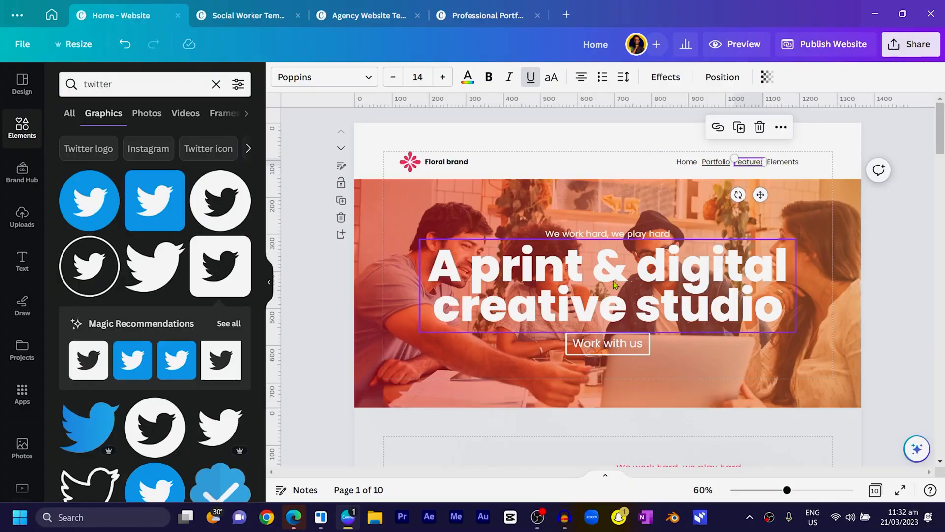
pyautogui.click(562, 376)
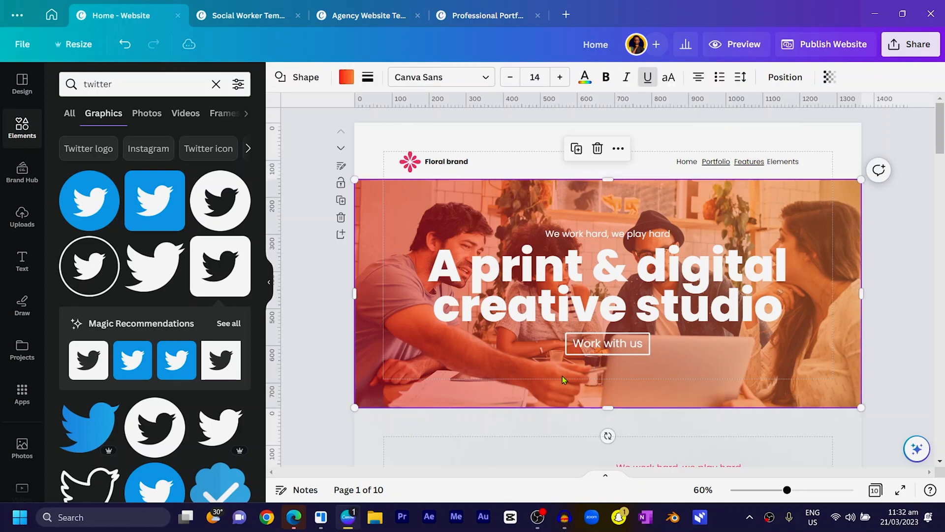
pyautogui.click(583, 354)
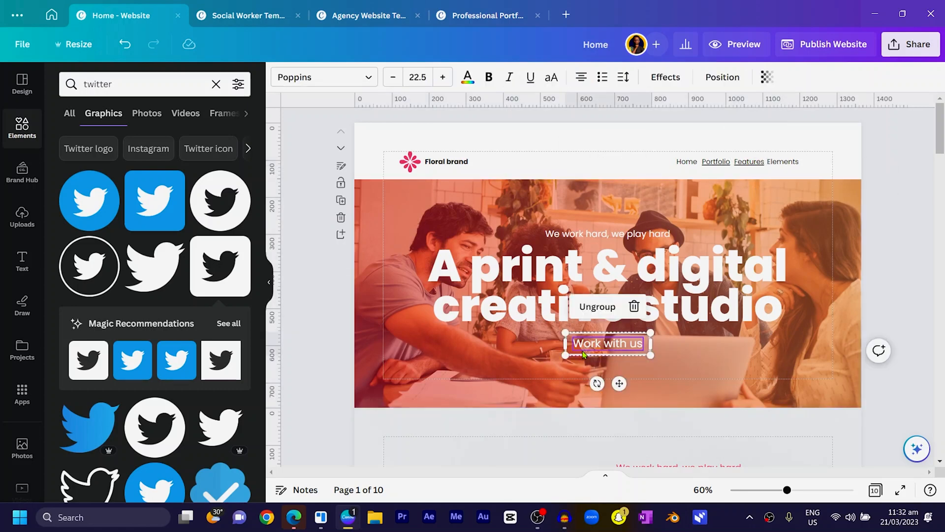
pyautogui.rightClick(583, 354)
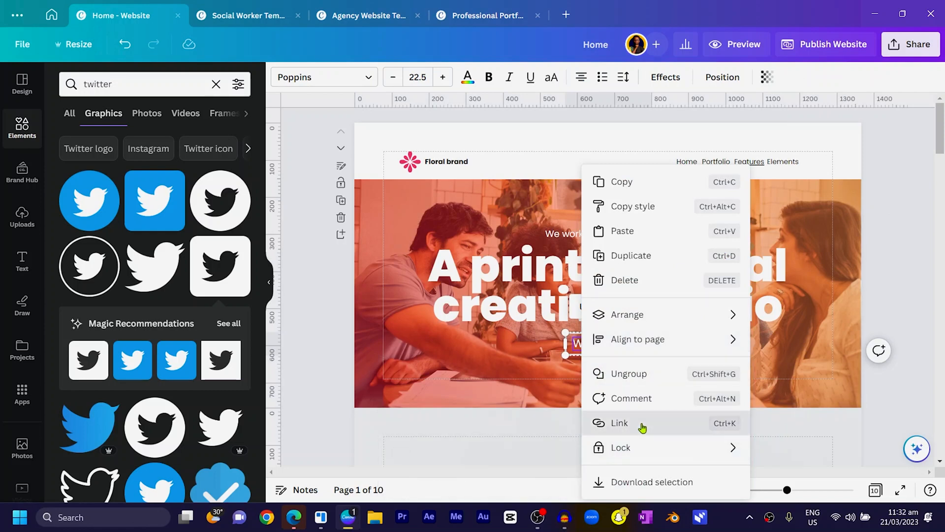
pyautogui.click(641, 424)
pyautogui.write('zdsgdfhgfjmhgm')
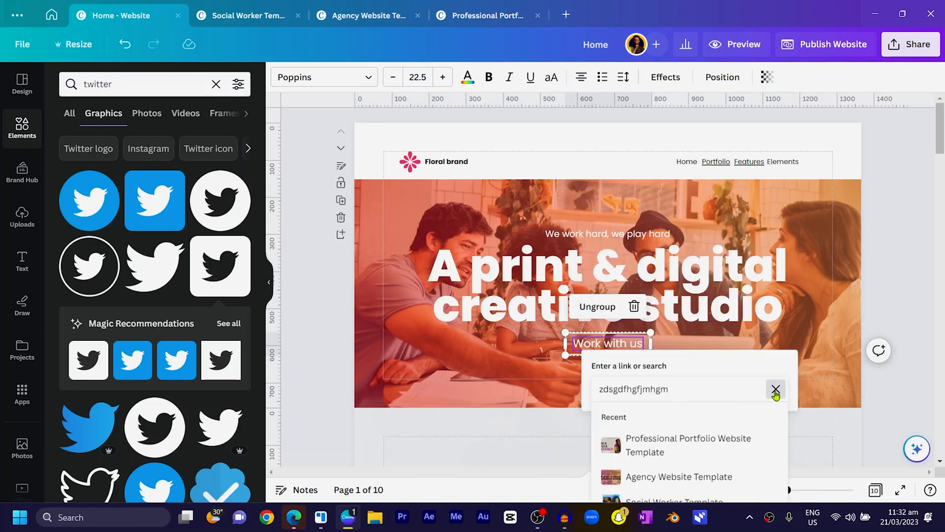
pyautogui.click(776, 390)
pyautogui.click(900, 304)
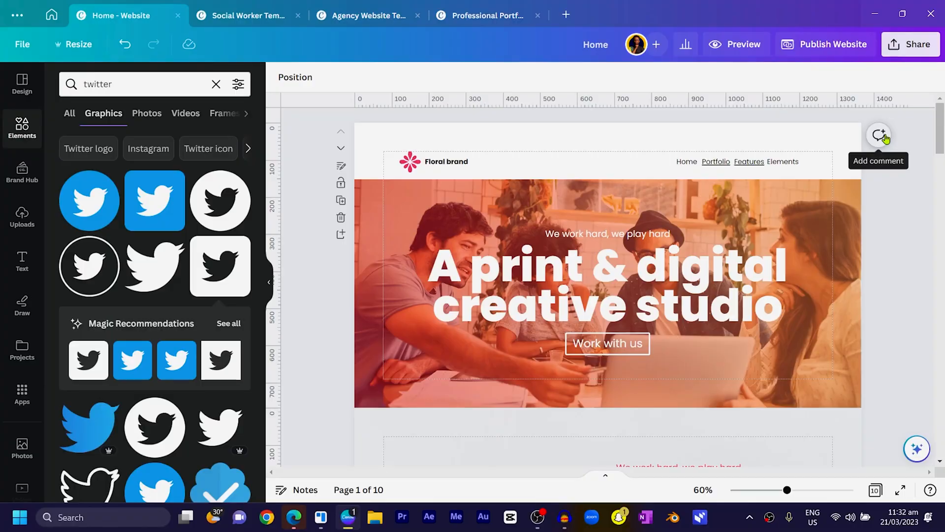
# Start publishing the website with navigation and mobile resizing to a free Canva domain, continuing to the settings review.
pyautogui.click(851, 45)
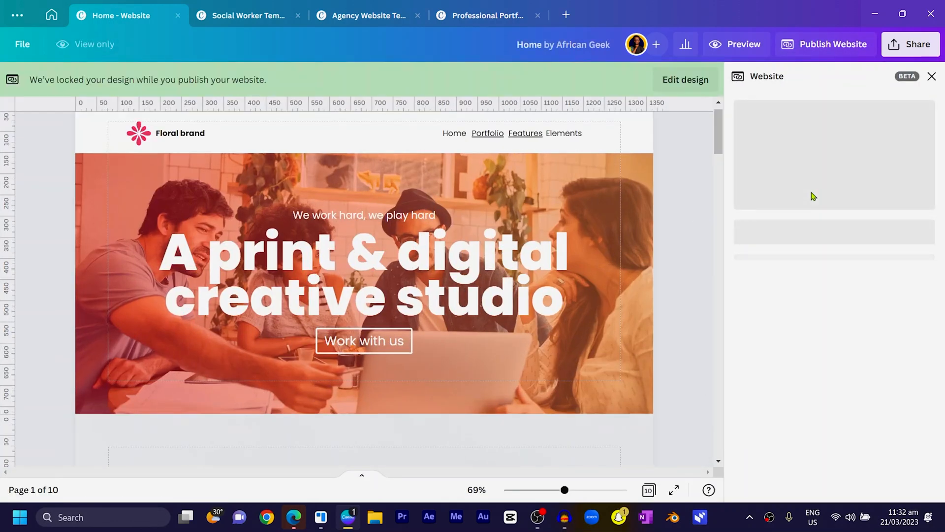
pyautogui.scroll(-2, 820, 283)
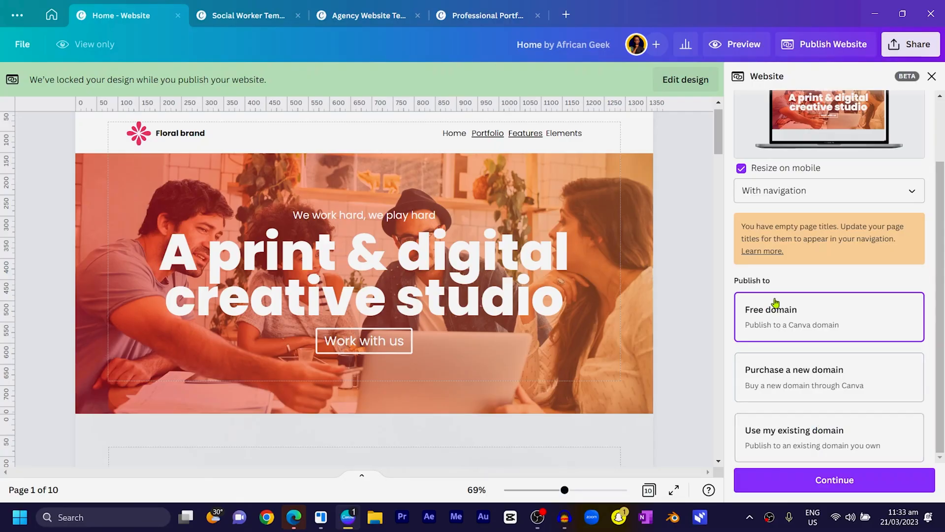
pyautogui.click(813, 480)
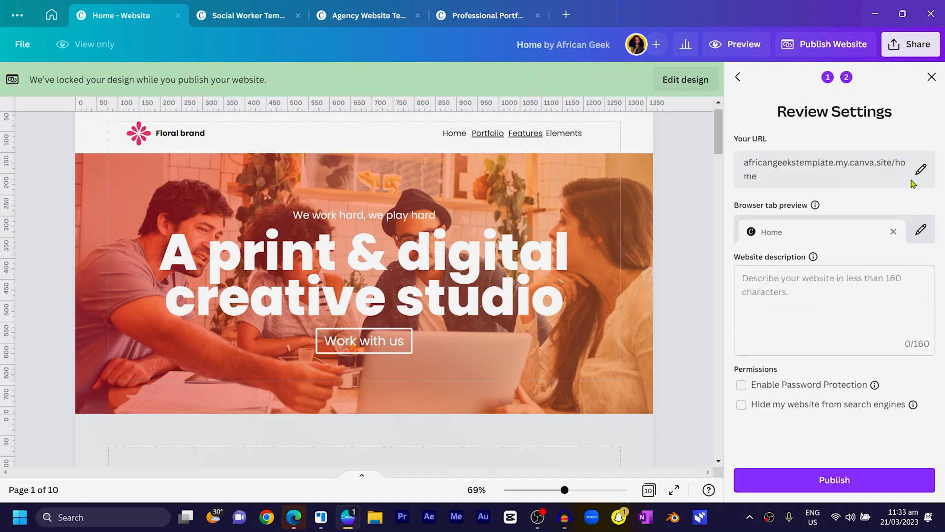
# Change the website's URL path to "freetemplate" and publish the site.
pyautogui.click(921, 171)
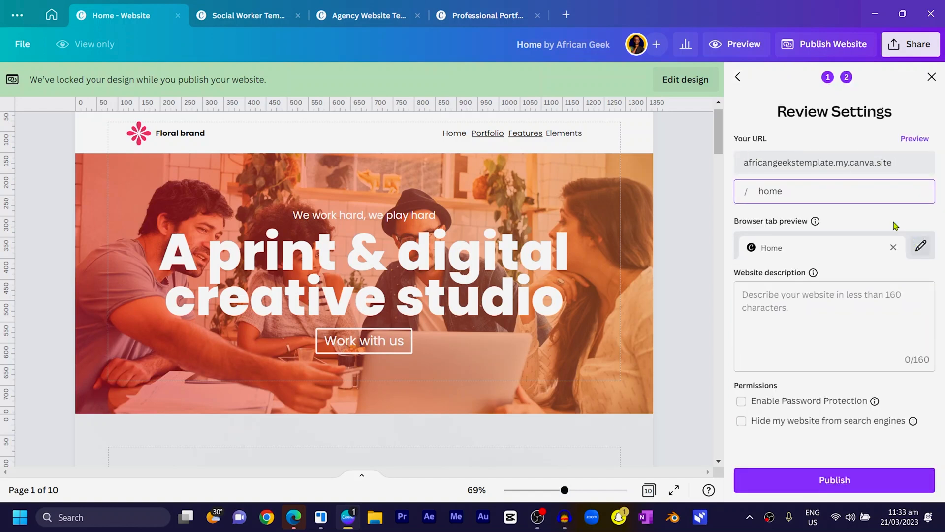
pyautogui.click(867, 159)
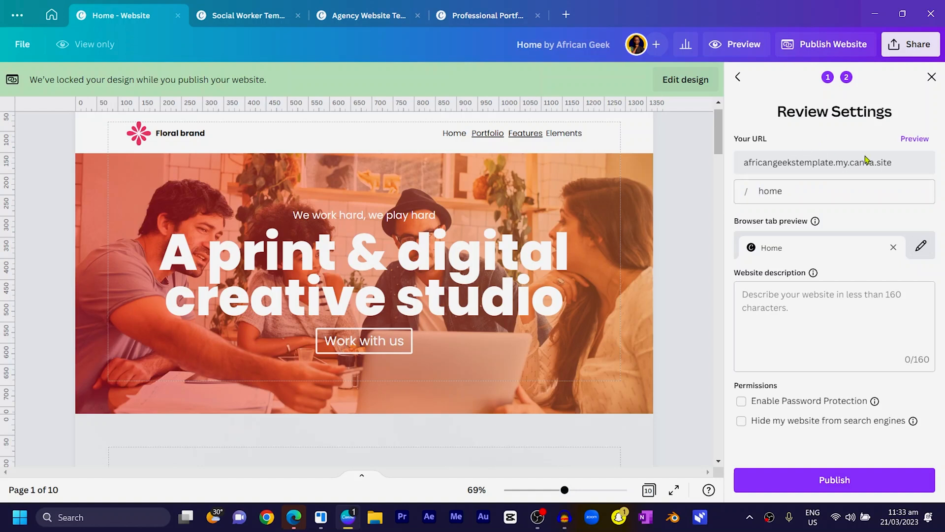
pyautogui.click(796, 190)
pyautogui.click(814, 480)
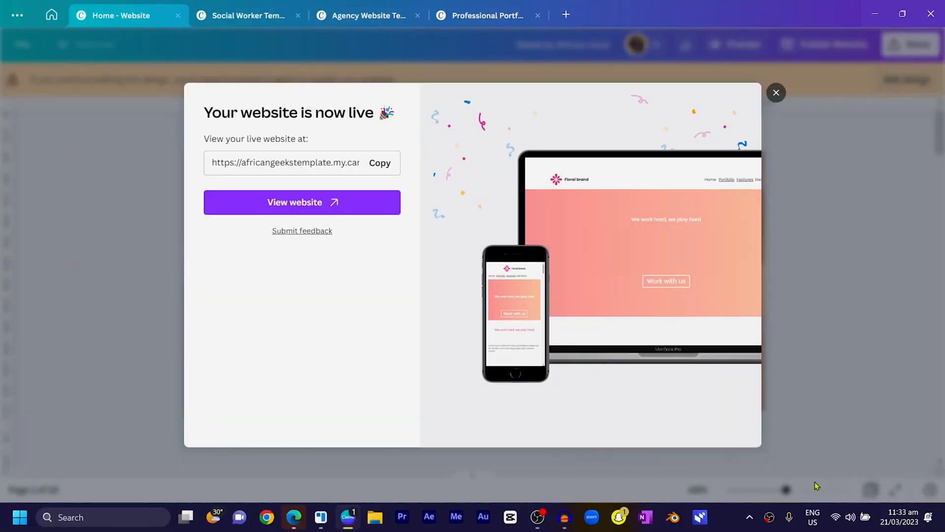
# Open the live website in the browser and examine its sections from the hero banner through to the footer.
pyautogui.click(336, 207)
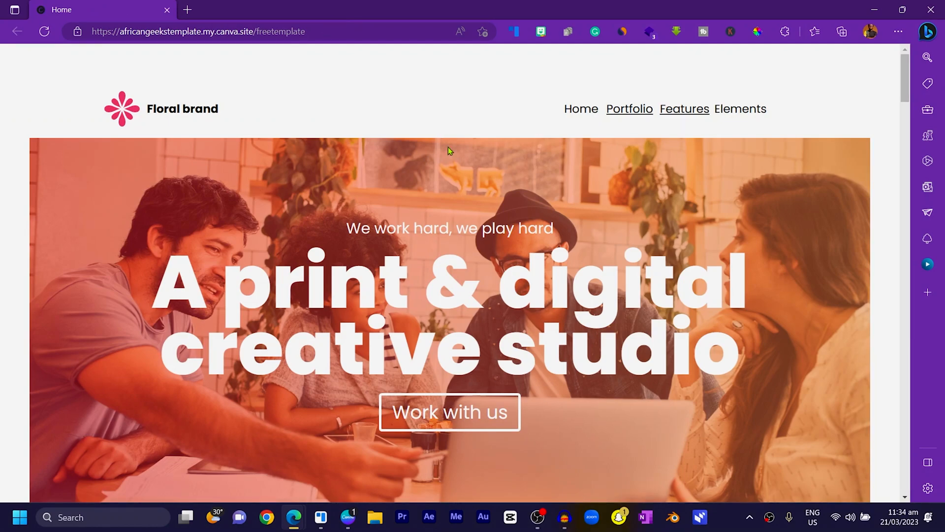
pyautogui.scroll(-15, 450, 172)
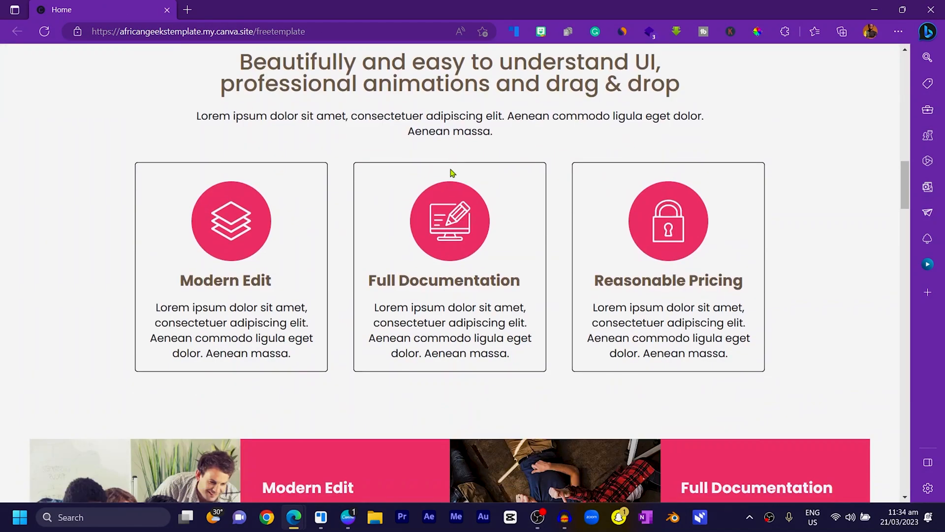
pyautogui.scroll(-15, 453, 172)
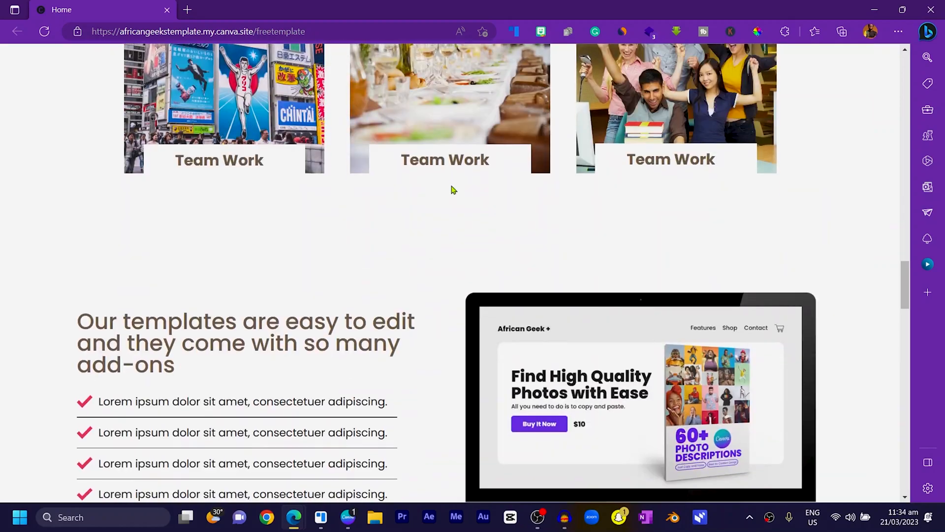
pyautogui.scroll(-15, 453, 190)
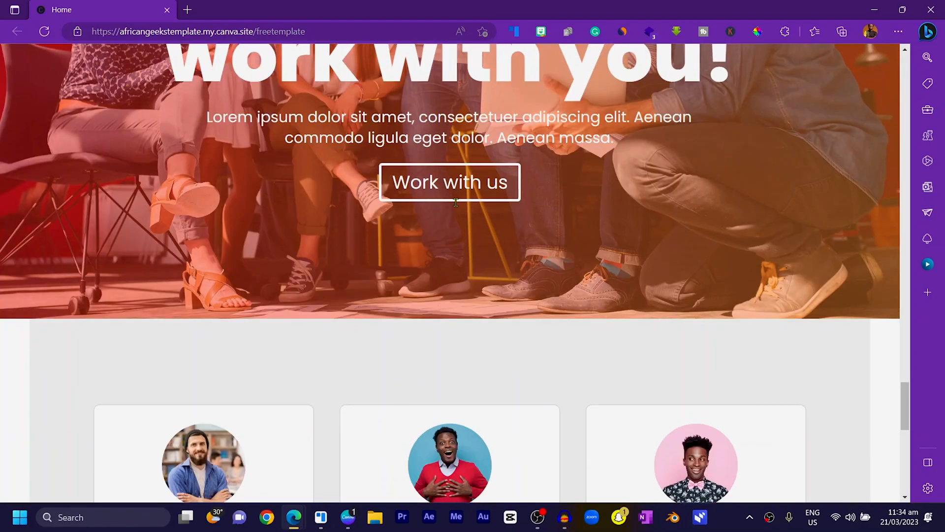
pyautogui.scroll(-10, 453, 205)
pyautogui.scroll(3, 468, 235)
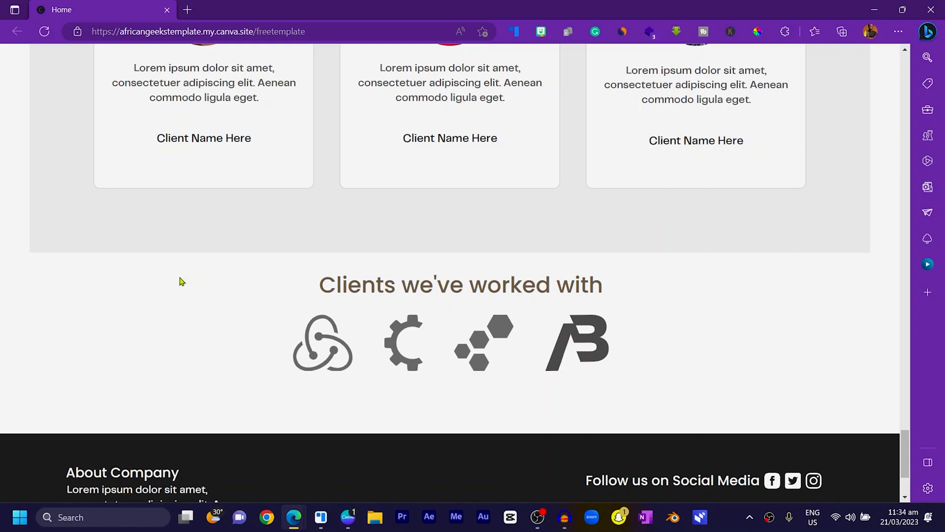
pyautogui.scroll(4, 61, 84)
pyautogui.scroll(8, 51, 103)
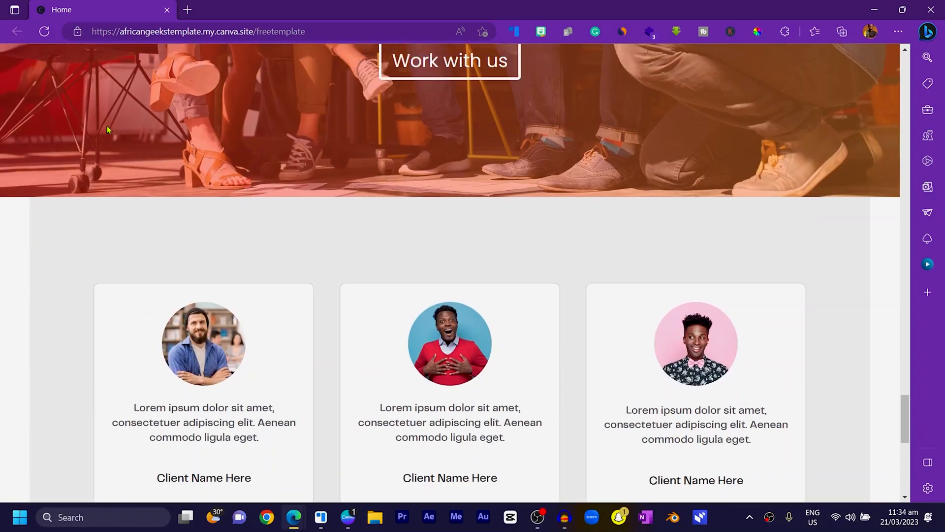
# Examine the live website's sections from the client testimonials back up to the hero banner.
pyautogui.scroll(5, 69, 277)
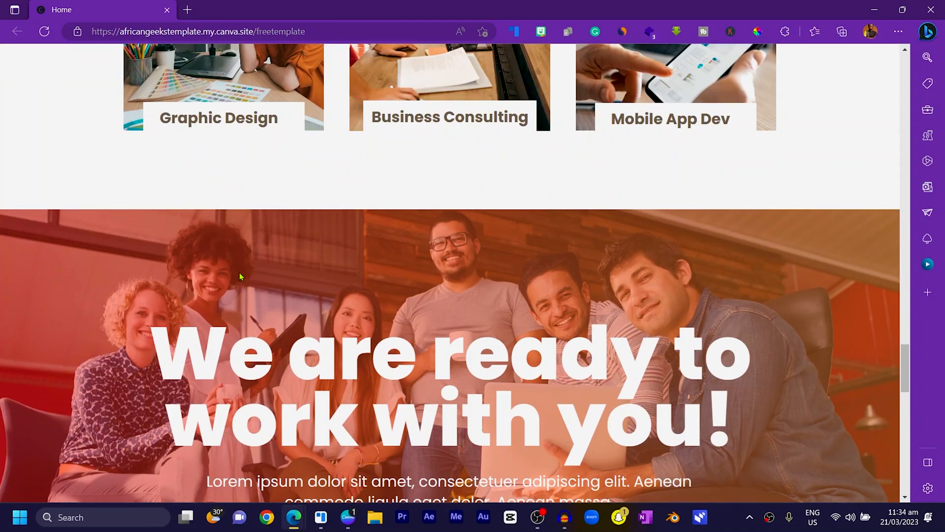
pyautogui.scroll(-10, 500, 224)
pyautogui.scroll(3, 502, 216)
pyautogui.scroll(15, 500, 217)
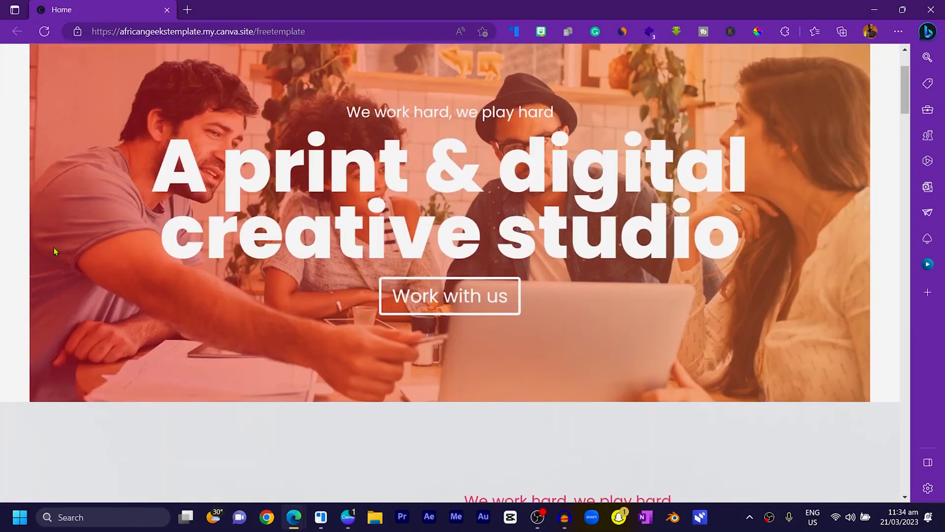
# Switch back to the Canva editor, shift the hero's gradient overlay aside and detach the hero photo from its frame.
pyautogui.moveTo(462, 10); pyautogui.dragTo(944, 11)
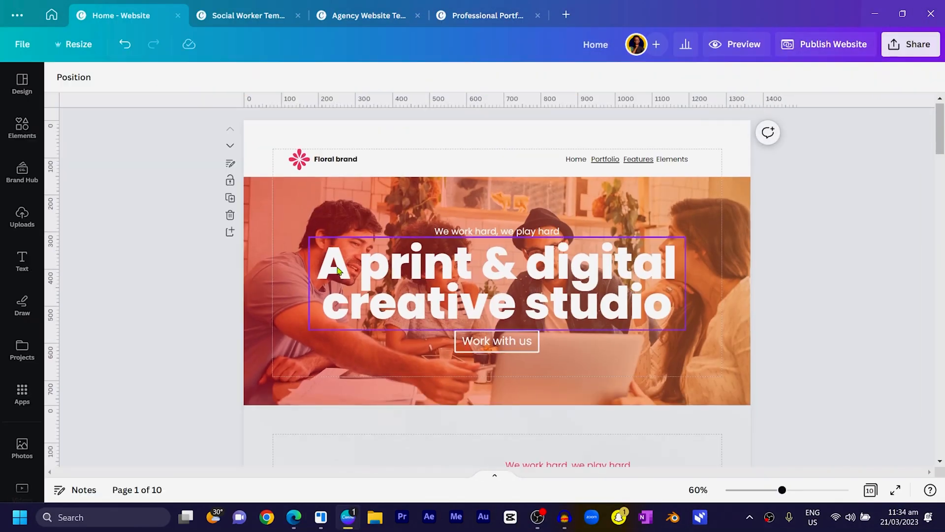
pyautogui.moveTo(284, 225); pyautogui.dragTo(340, 274)
pyautogui.click(258, 224)
pyautogui.rightClick(258, 224)
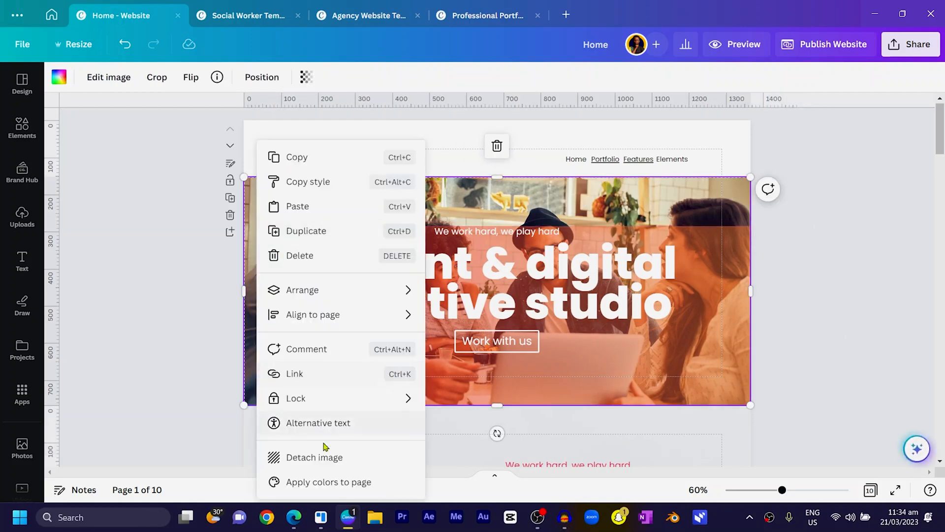
pyautogui.click(295, 458)
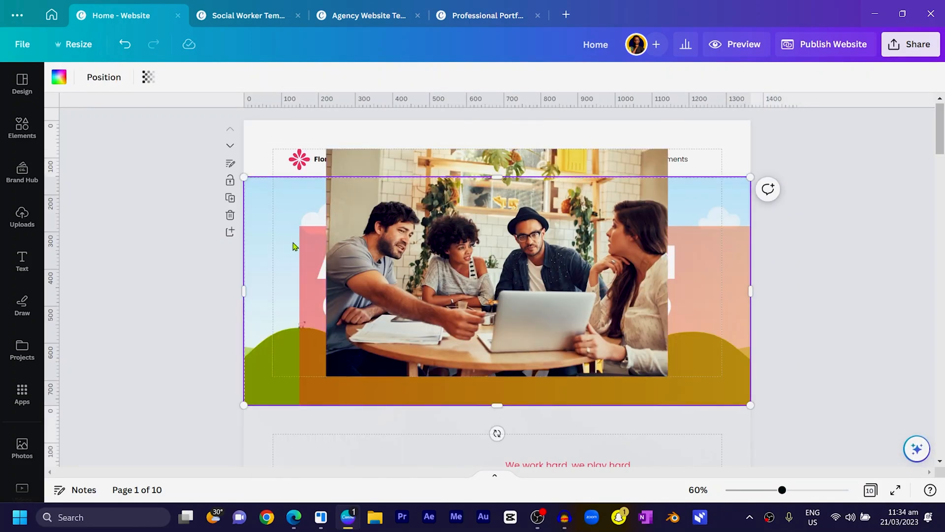
# Set the detached team photo as the first page's background and move the empty frame down to uncover it.
pyautogui.rightClick(380, 334)
pyautogui.click(458, 458)
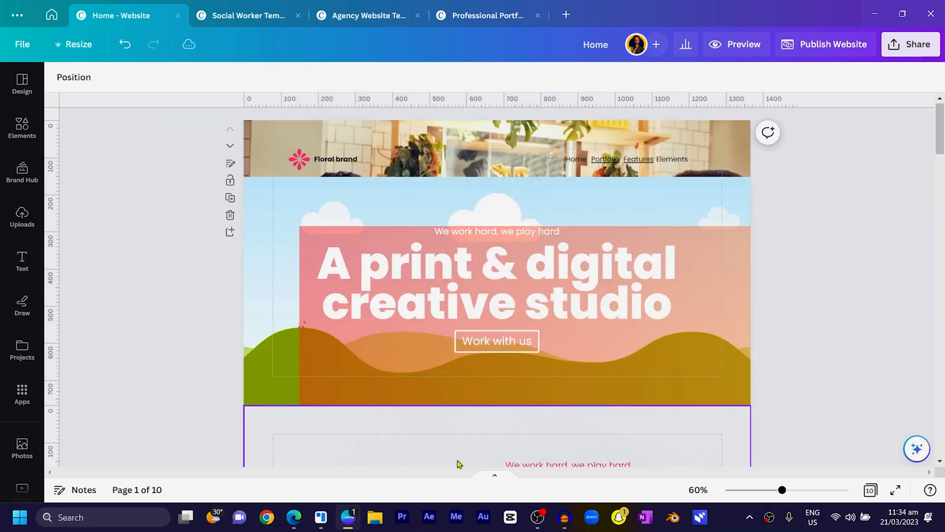
pyautogui.moveTo(286, 203); pyautogui.dragTo(294, 314)
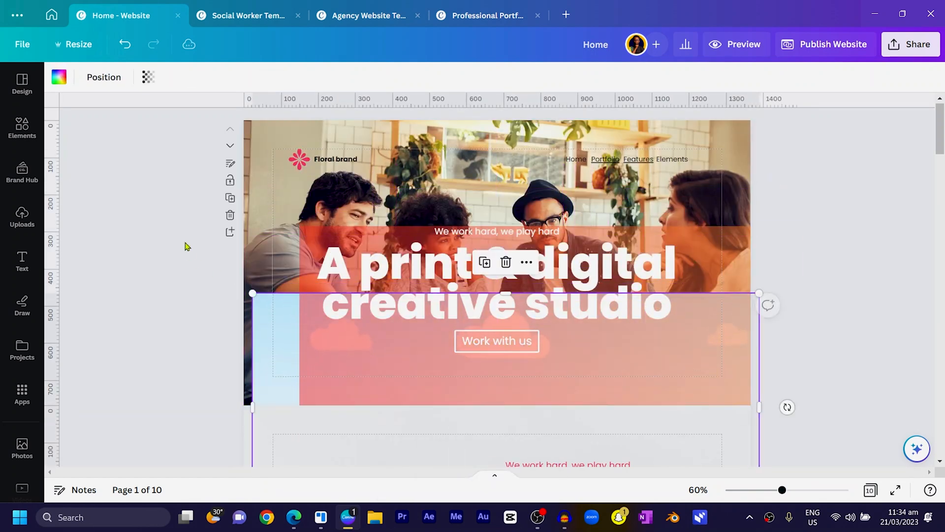
# Add a thin rectangle spanning the page margins behind the logo and navigation links, and fill it with off-white.
pyautogui.press('r')
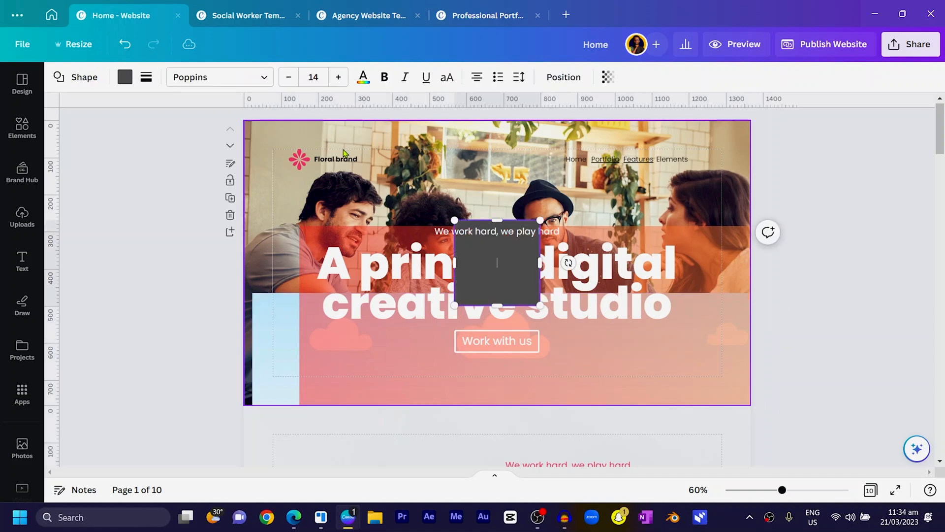
pyautogui.moveTo(497, 274); pyautogui.dragTo(309, 174)
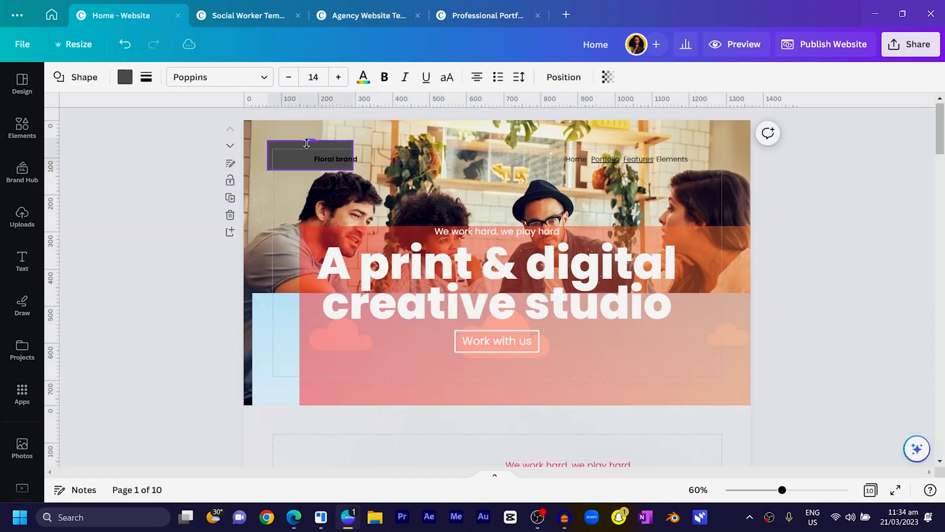
pyautogui.moveTo(307, 143); pyautogui.dragTo(721, 159)
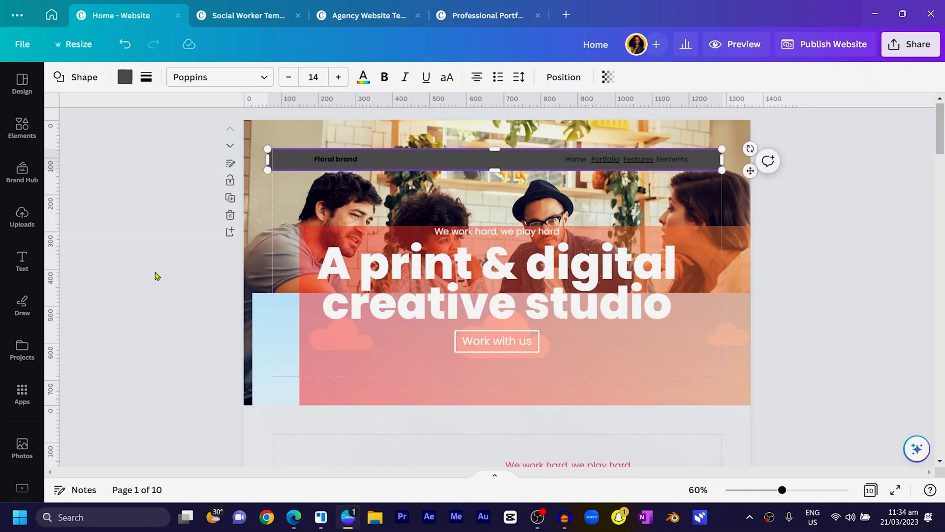
pyautogui.moveTo(268, 160); pyautogui.dragTo(277, 161)
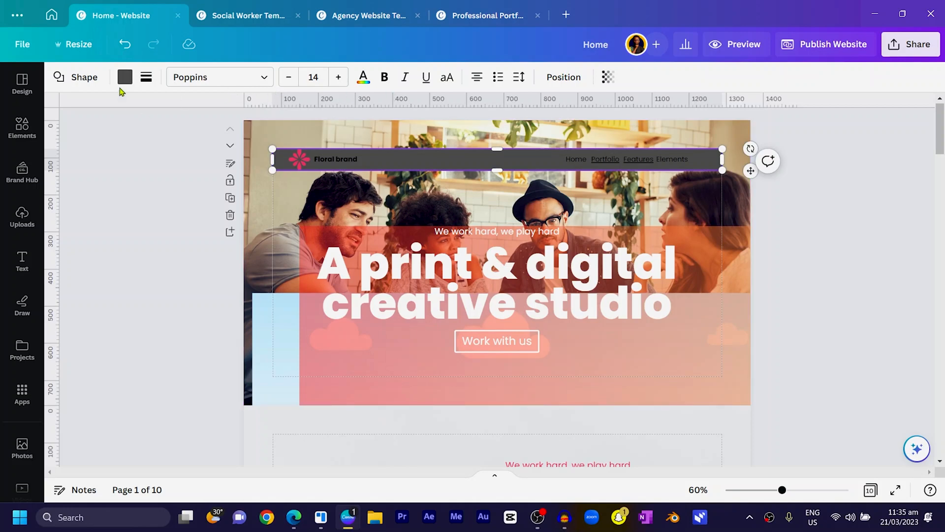
pyautogui.click(124, 78)
pyautogui.click(236, 186)
# Delete the gradient overlay and the empty image frame from the hero section.
pyautogui.click(441, 369)
pyautogui.press('Delete')
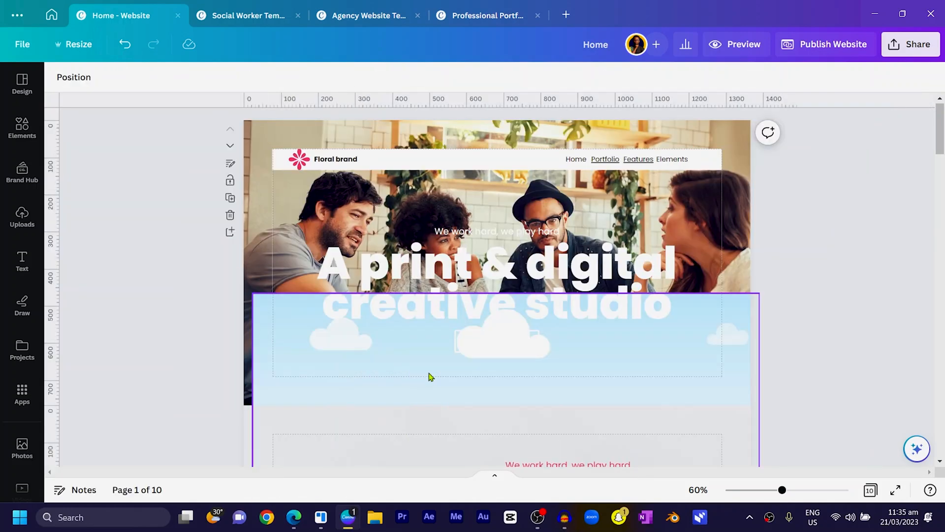
pyautogui.click(418, 374)
pyautogui.press('Delete')
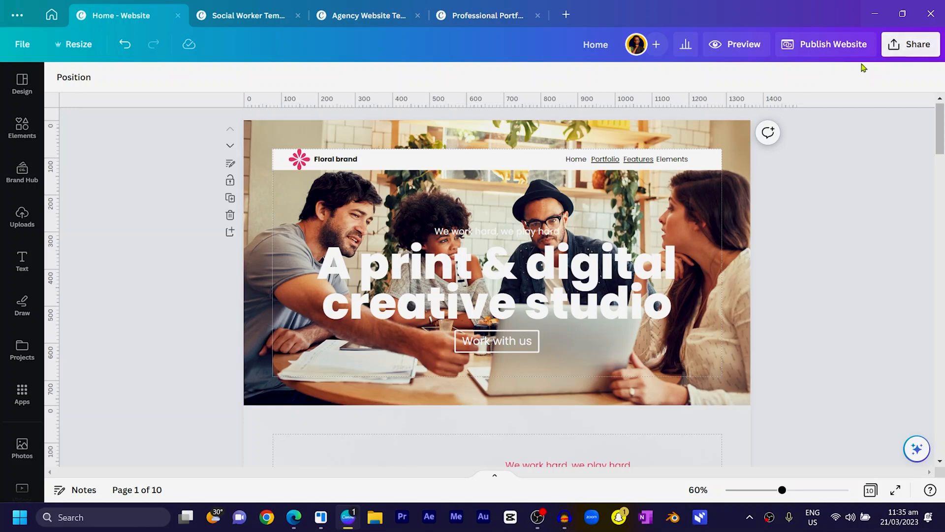
# Republish the website with navigation and mobile resizing to update the live version.
pyautogui.click(831, 47)
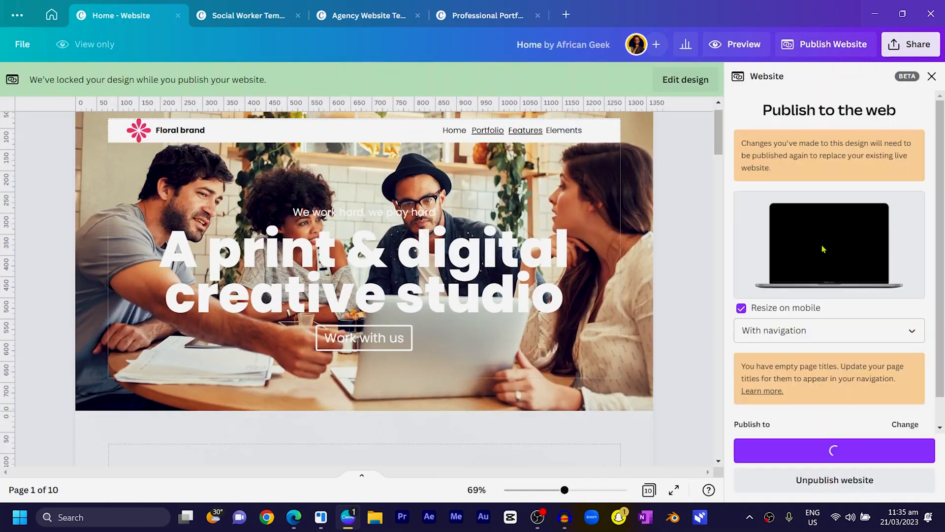
pyautogui.click(783, 451)
pyautogui.click(784, 480)
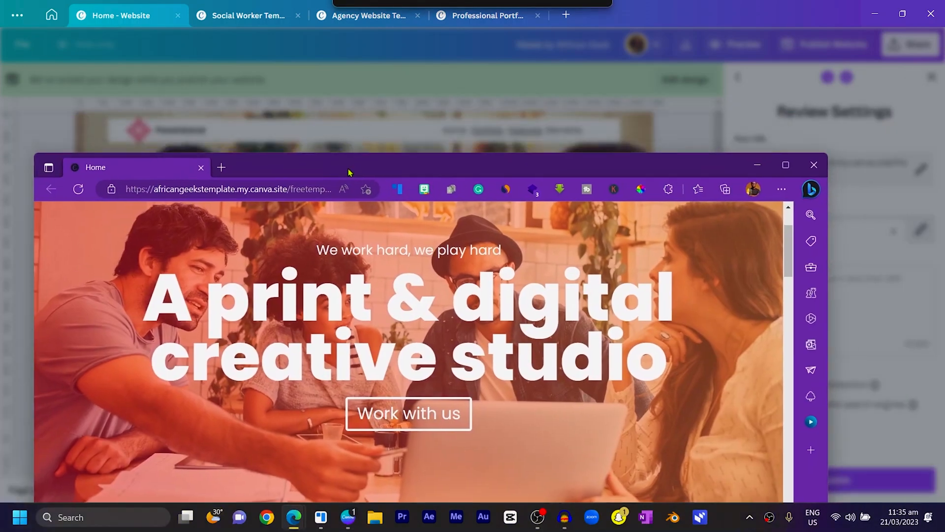
# Bring up the live website in a maximized browser window and examine the updated hero banner and navigation bar.
pyautogui.moveTo(348, 171); pyautogui.dragTo(415, 19)
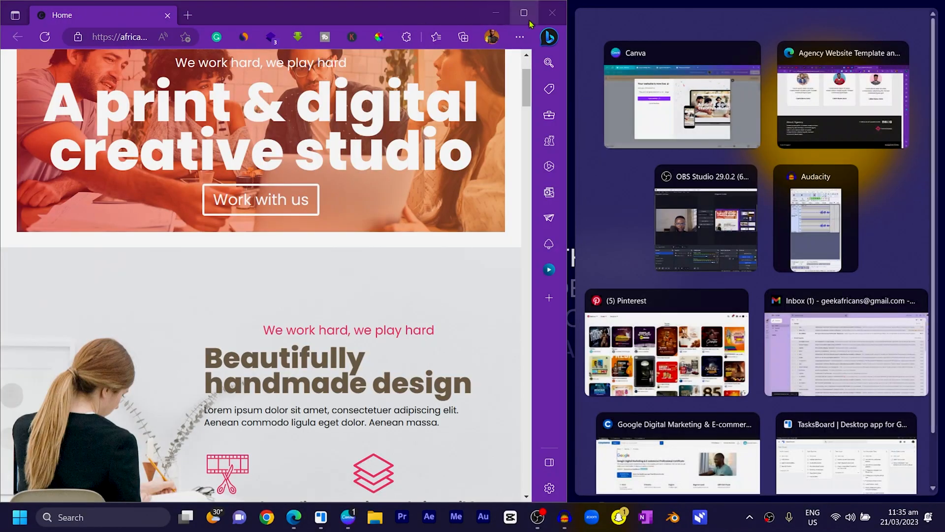
pyautogui.click(530, 19)
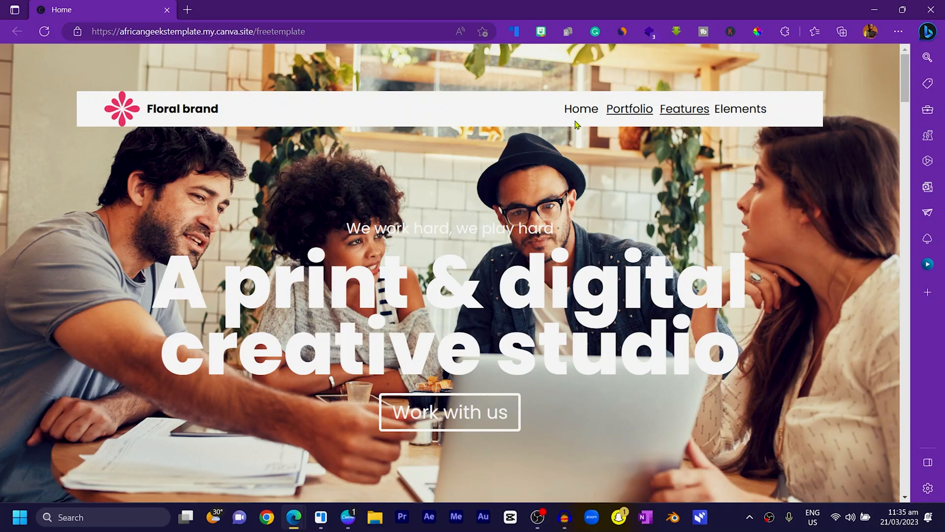
pyautogui.scroll(-2, 416, 252)
pyautogui.scroll(2, 598, 87)
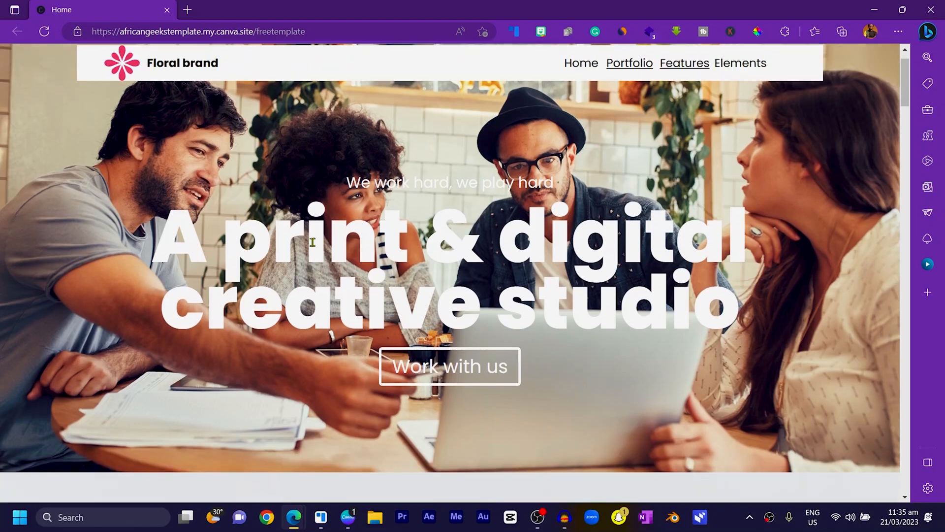